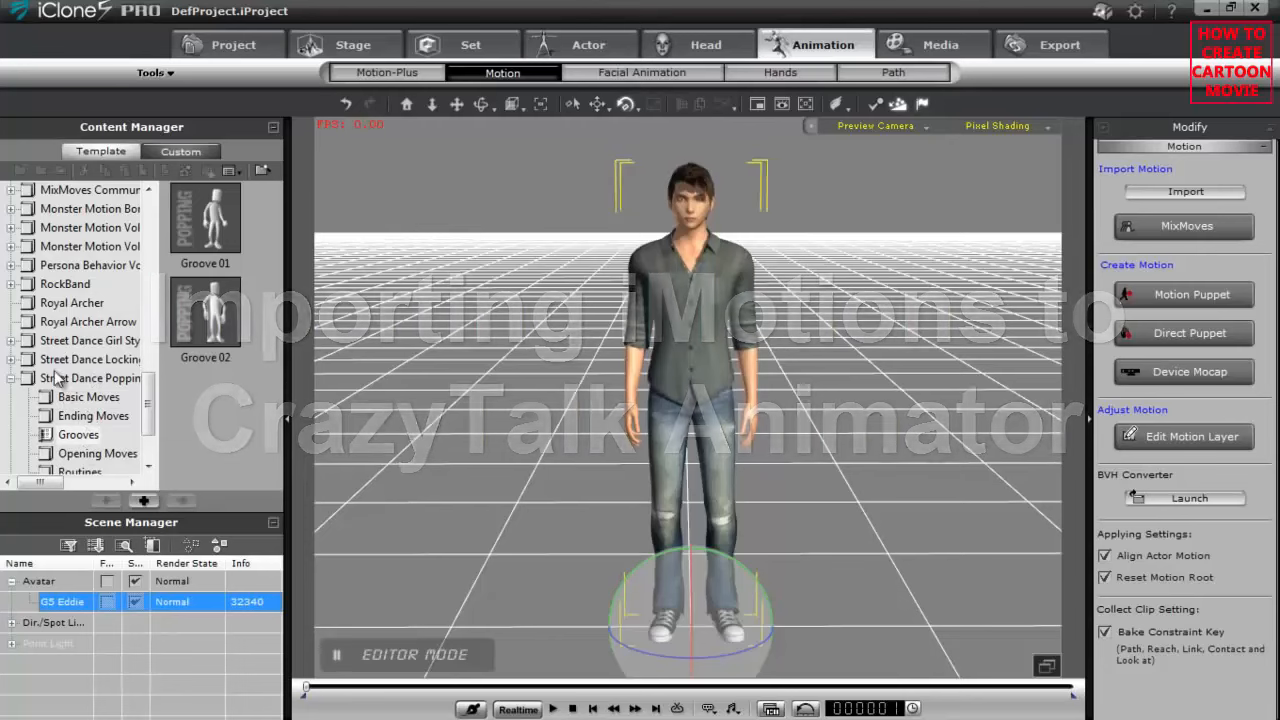
Apply the Groove 01 motion from the Street Dance Popping Grooves folder to the G5 Eddie avatar, ending with playback stopped
click(78, 436)
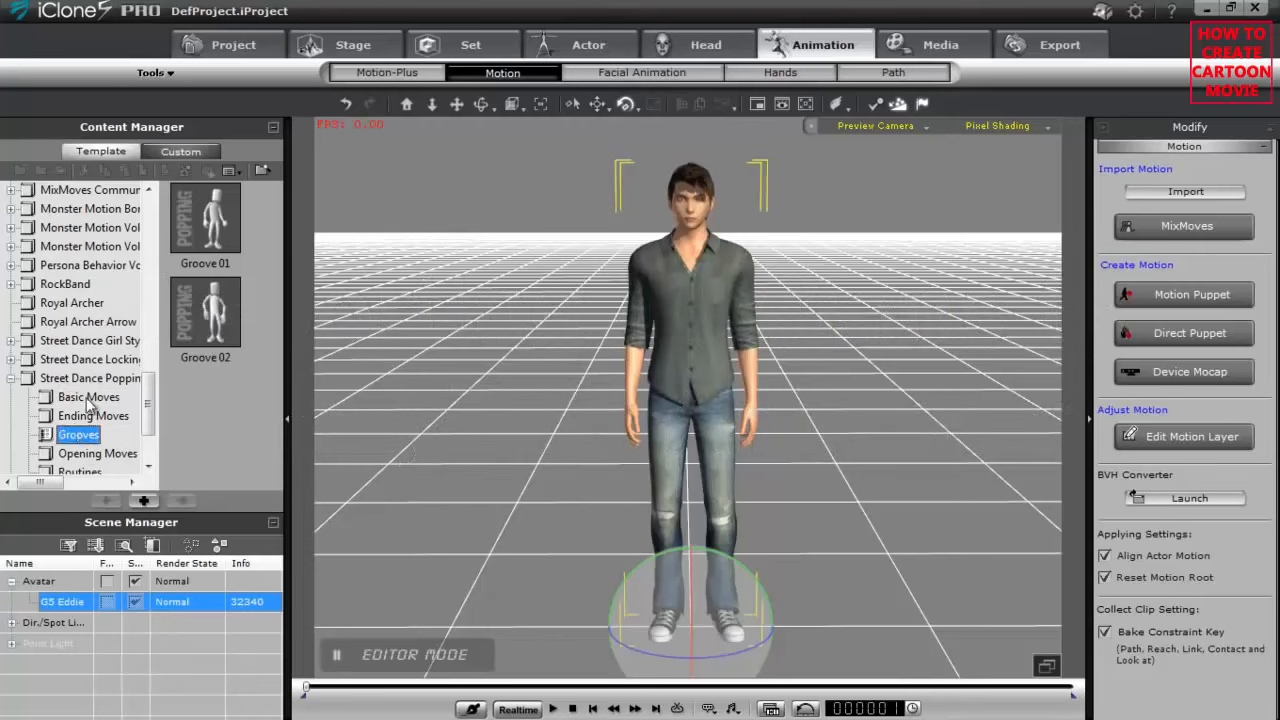
double_click(218, 216)
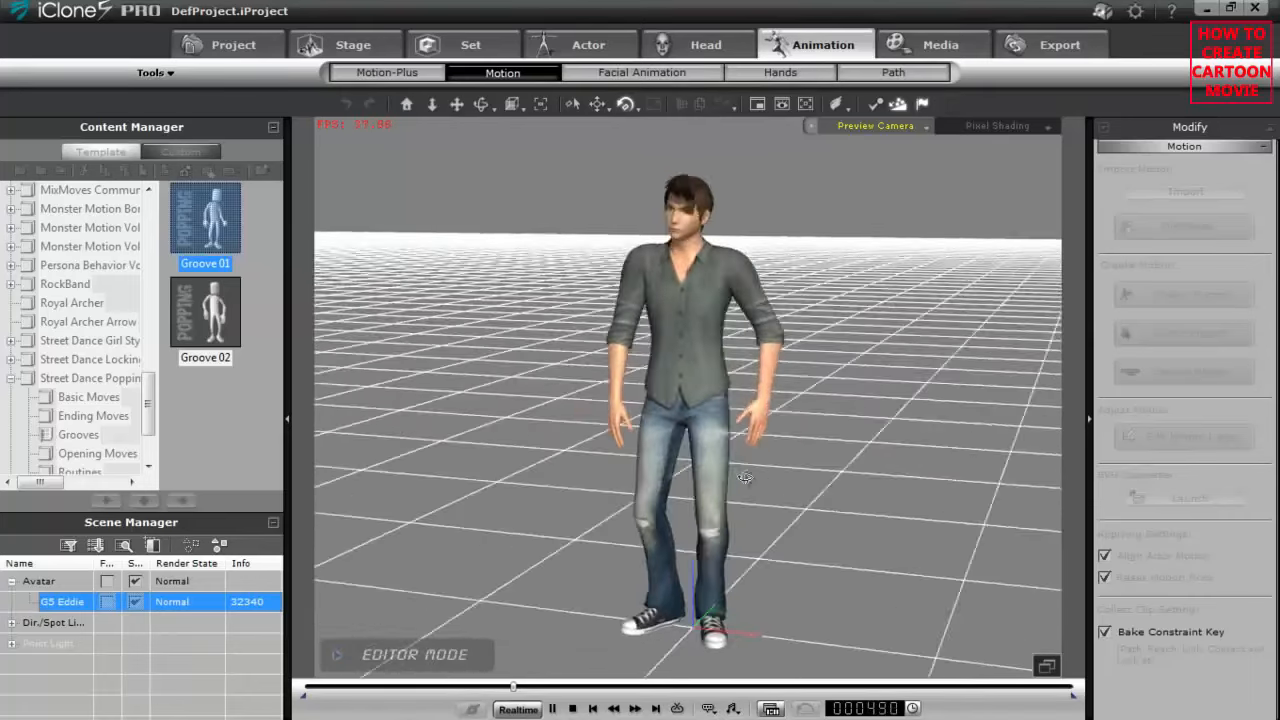
click(572, 709)
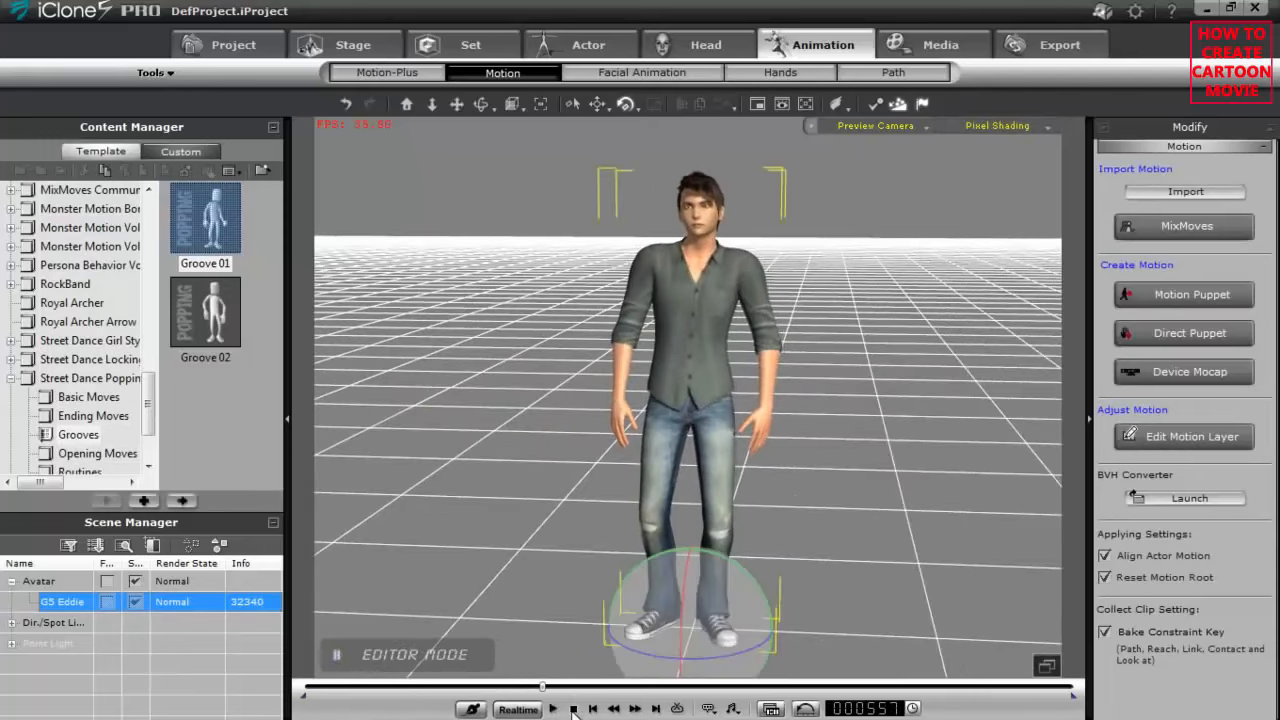
click(572, 709)
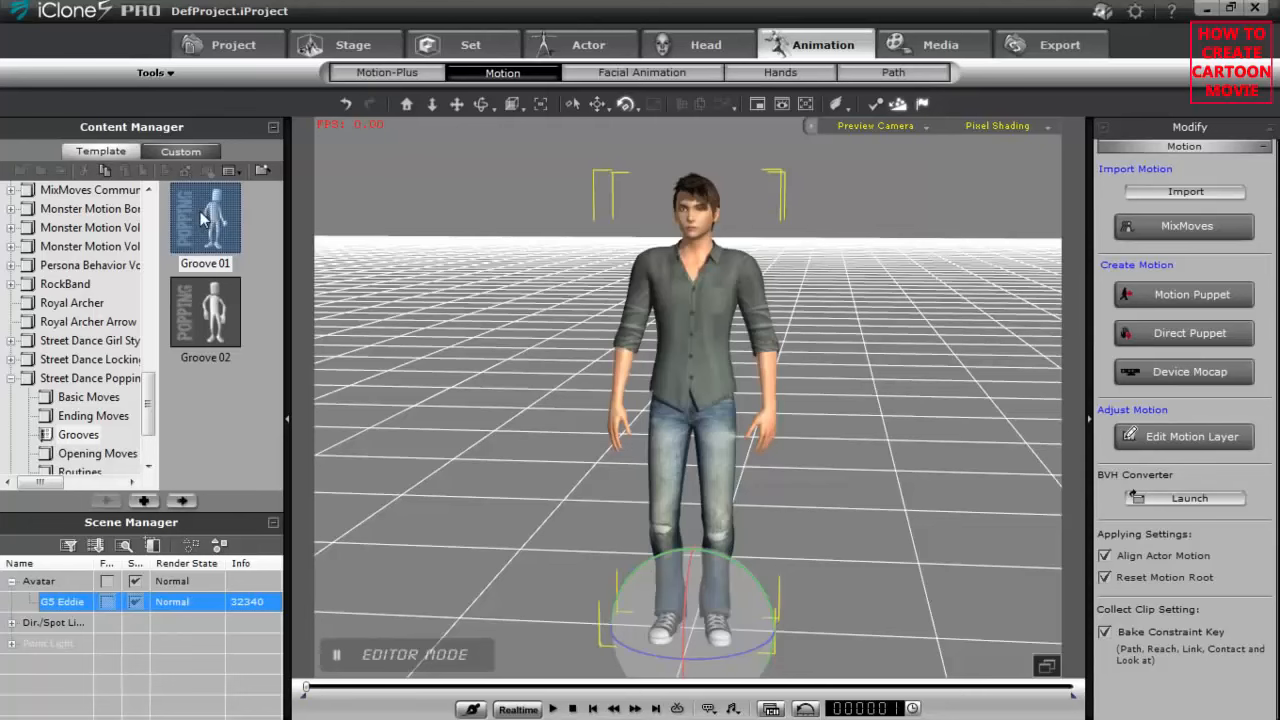
Bring the Groove 01 motion from the iClone library onto the character in CrazyTalk Animator and stop its playback
drag(248, 210, 477, 334)
key(alt+Tab)
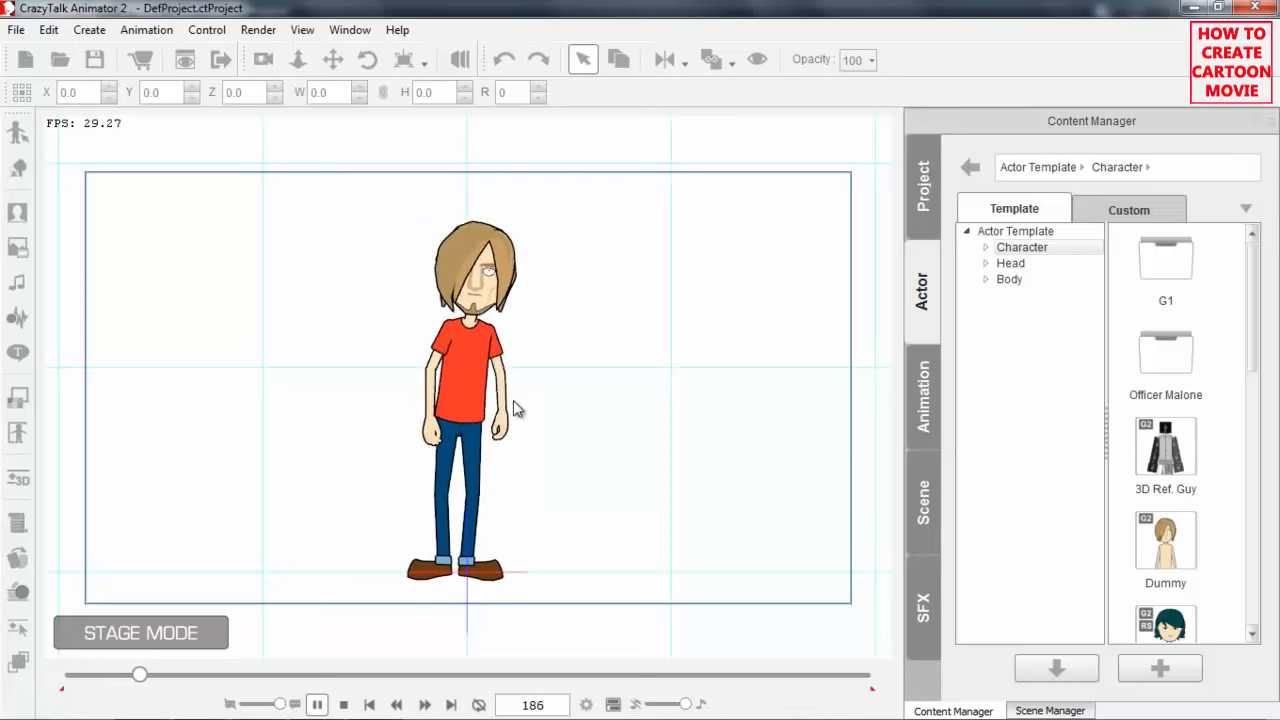
click(343, 705)
Turn the character to different angle profiles and play the Groove 01 motion from those angles
click(470, 358)
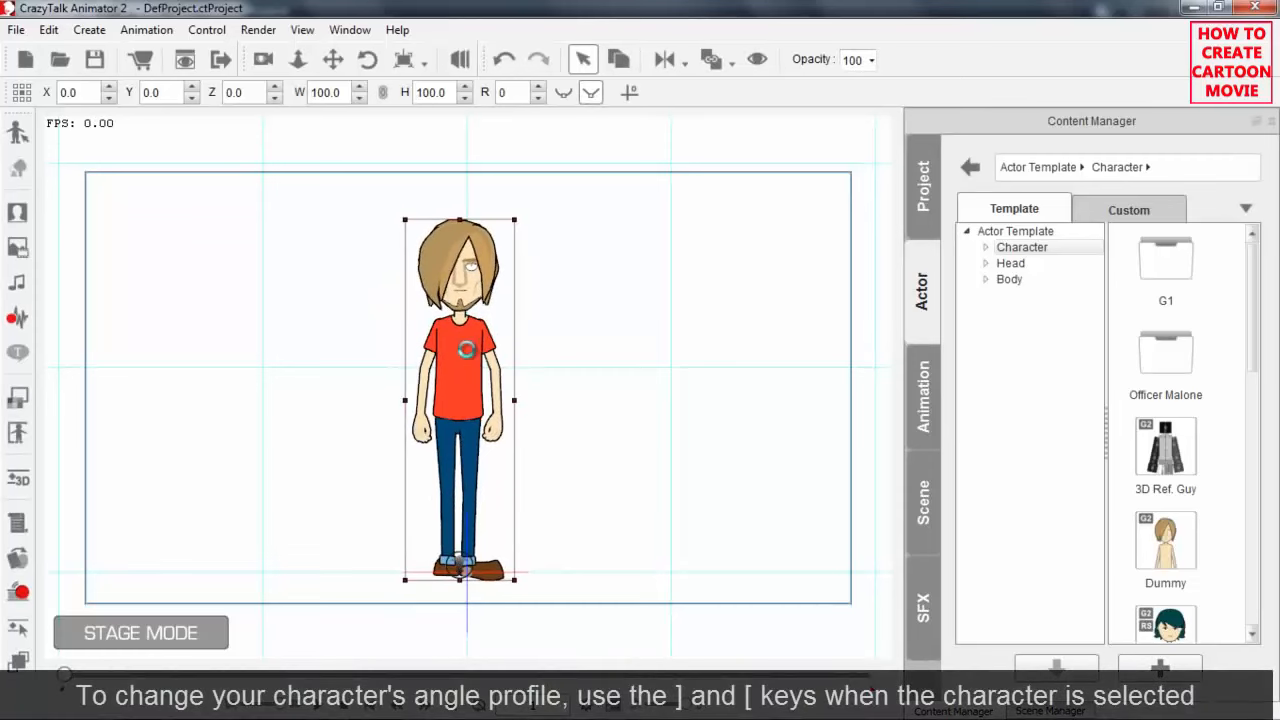
key(bracketright)
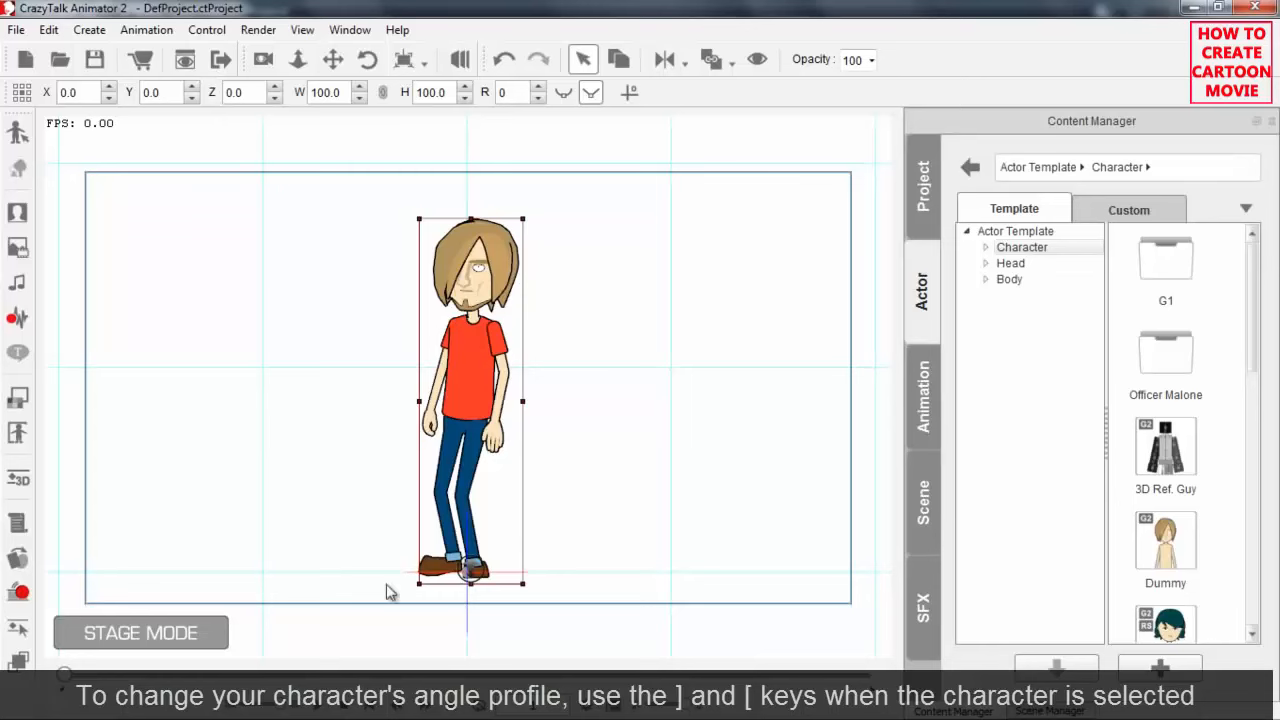
click(318, 704)
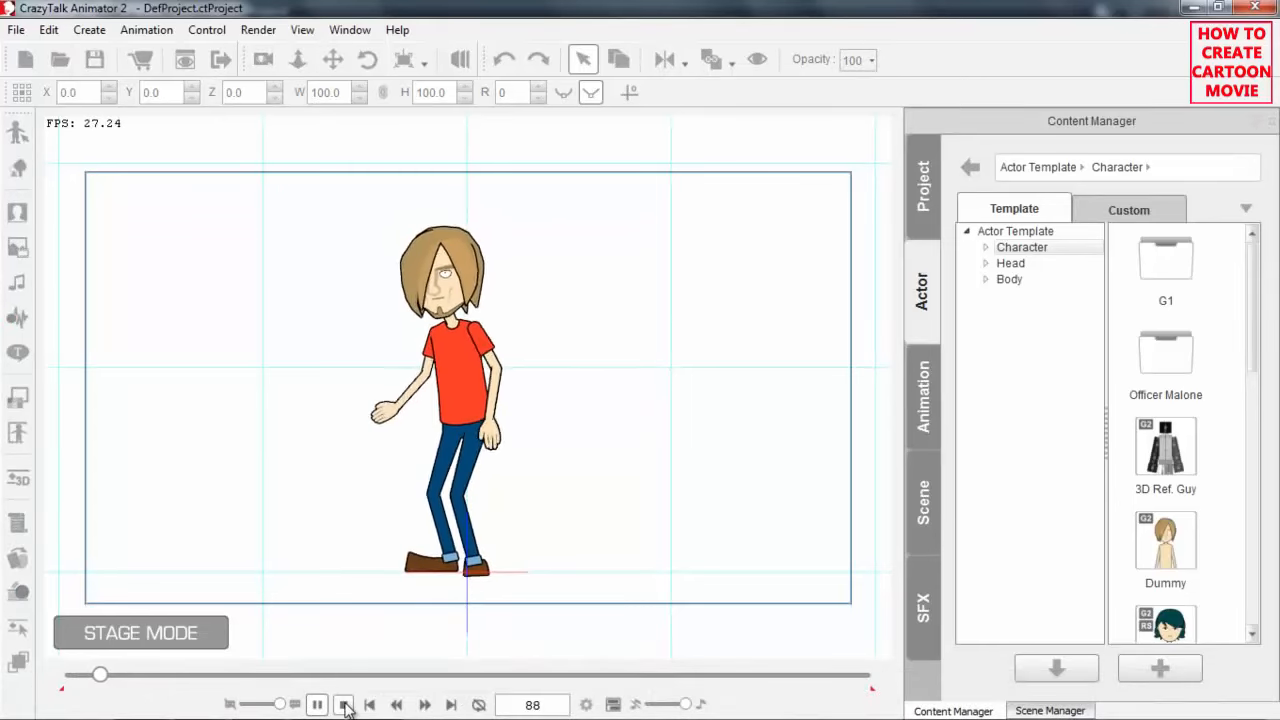
click(343, 705)
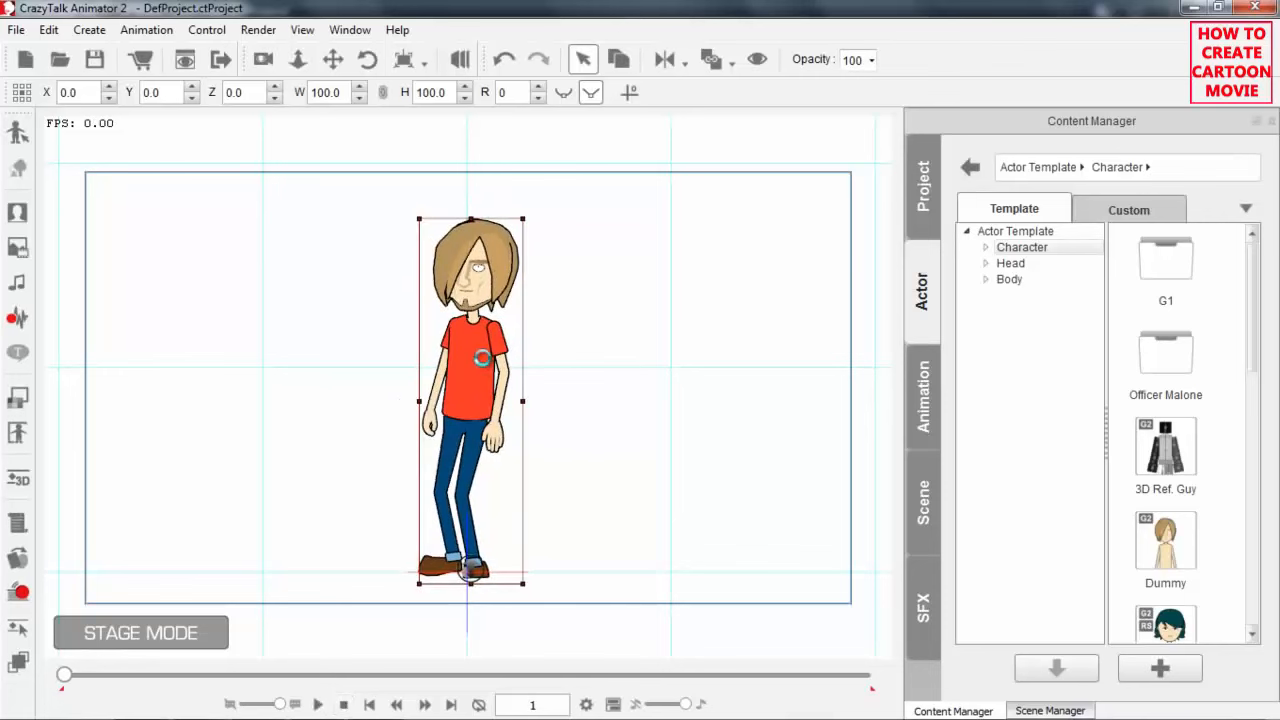
click(318, 705)
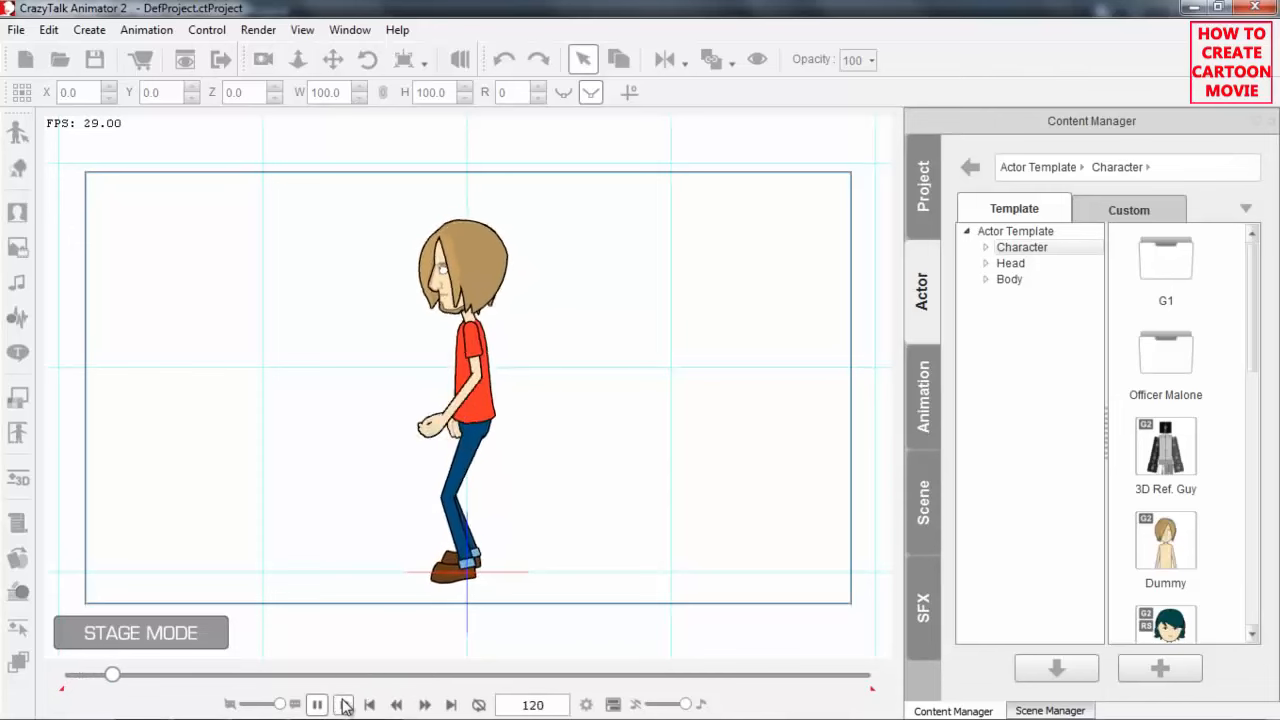
click(346, 705)
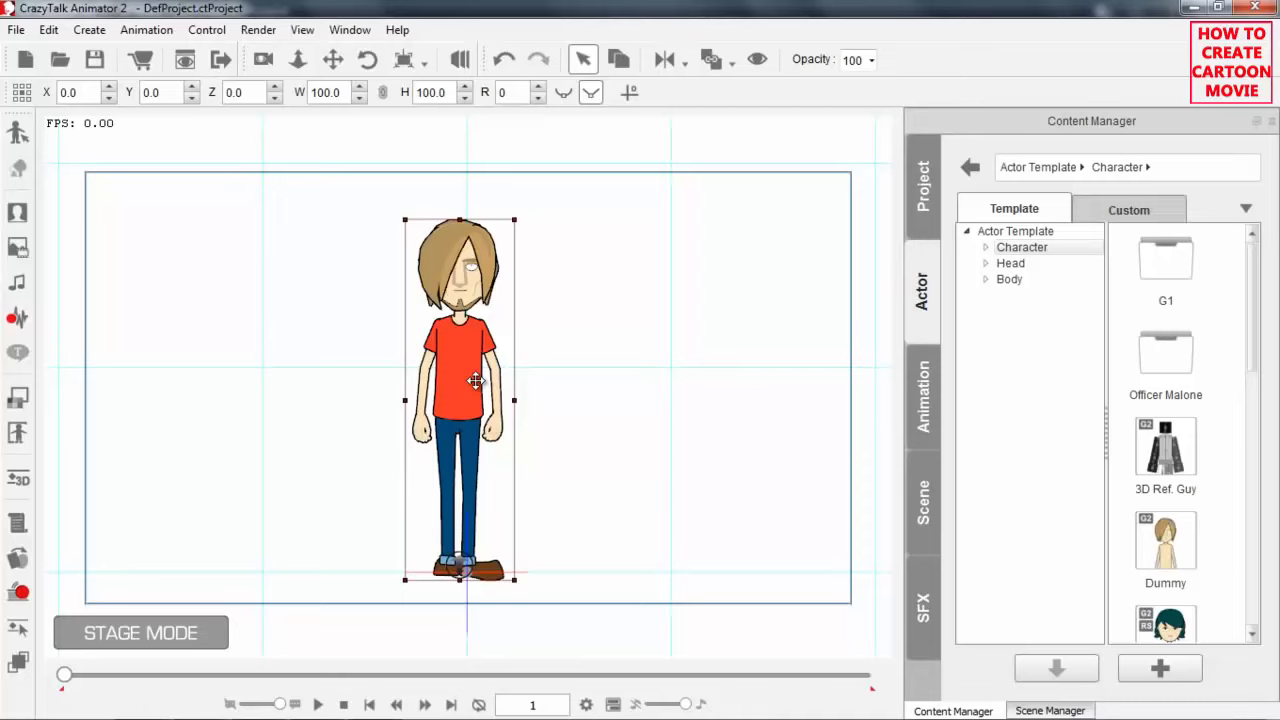
Switch to the TurboSquid site in the browser, search for "hip hop dance" and open the free RB hiphop dance 21 product
key(alt+Tab)
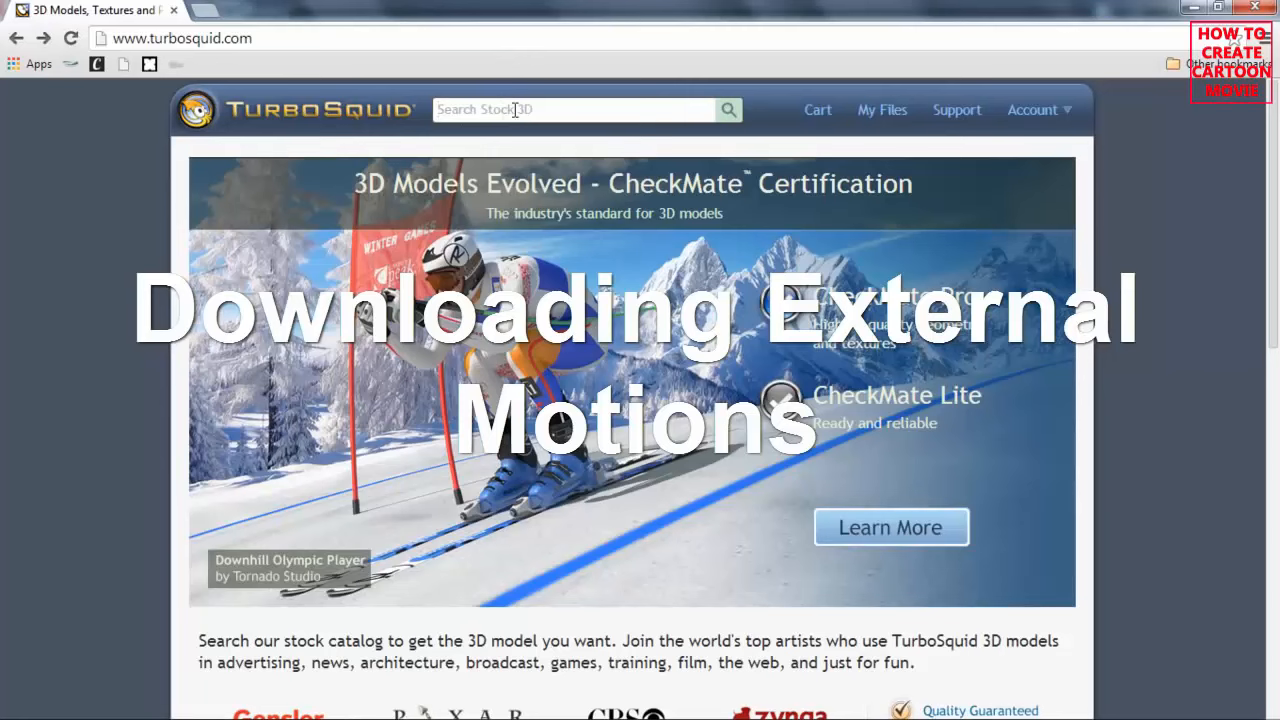
text(hi)
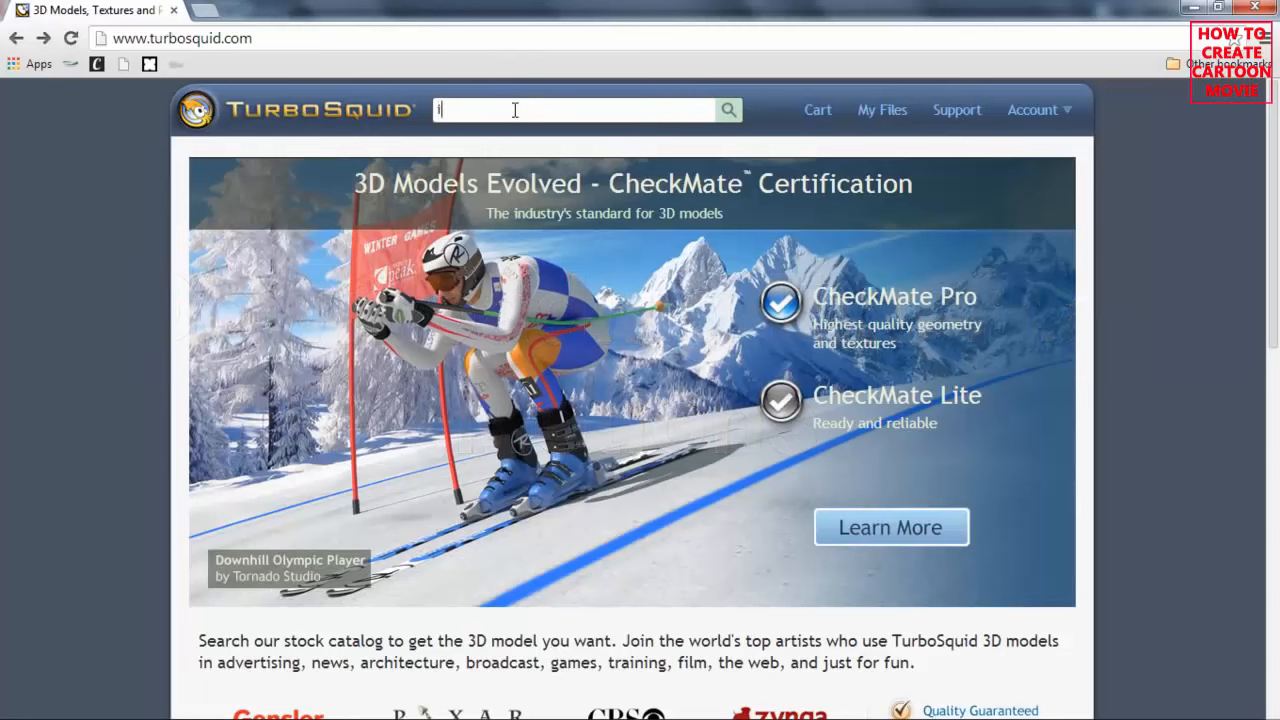
text(p hop dance)
key(Return)
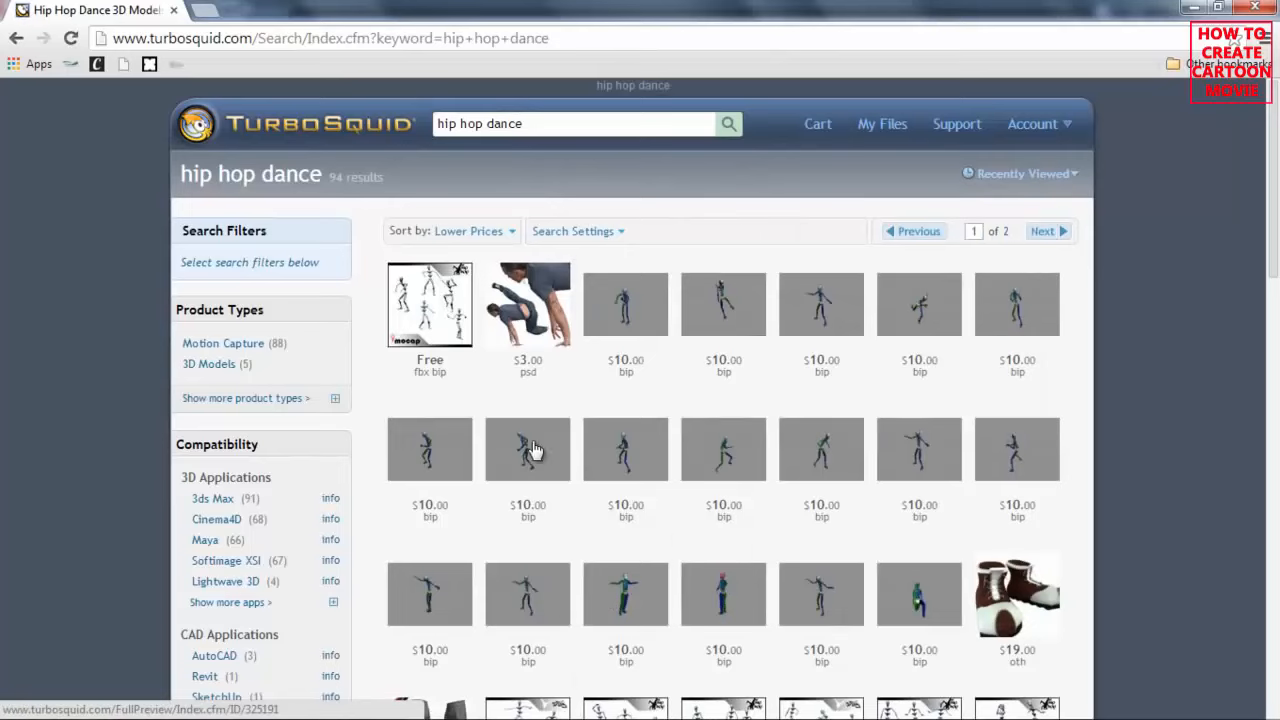
mouse_move(446, 305)
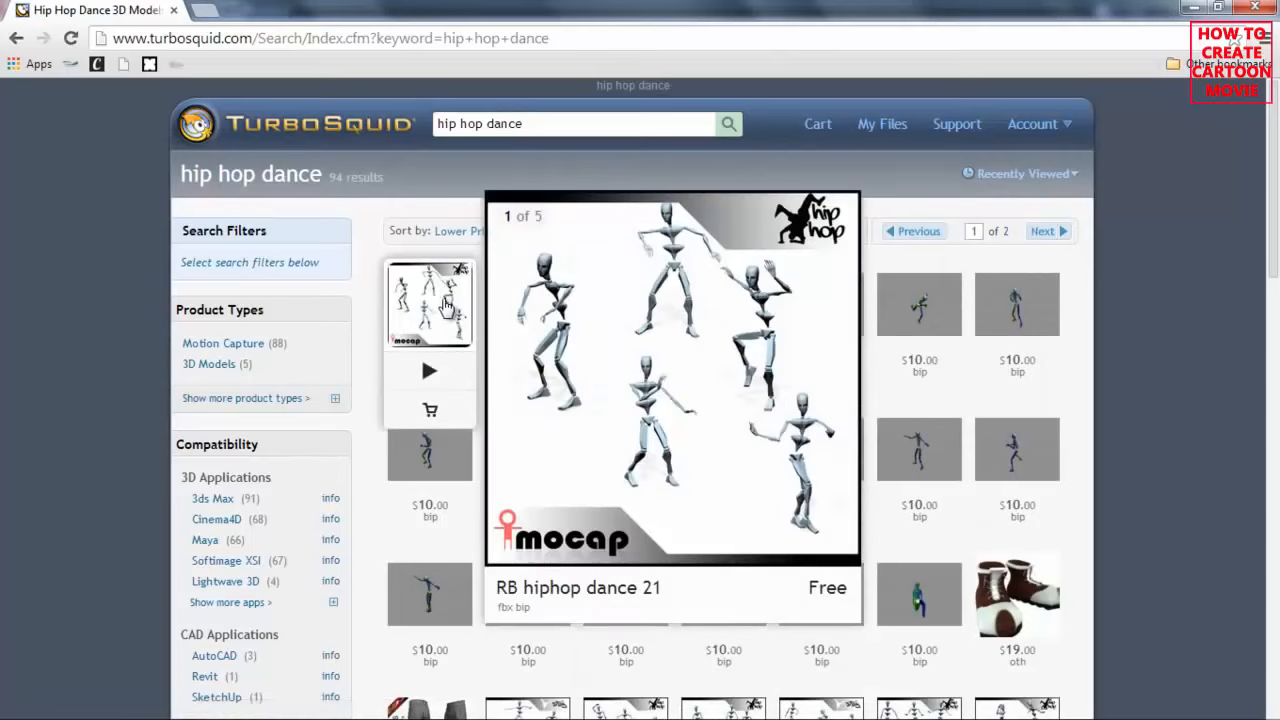
click(446, 302)
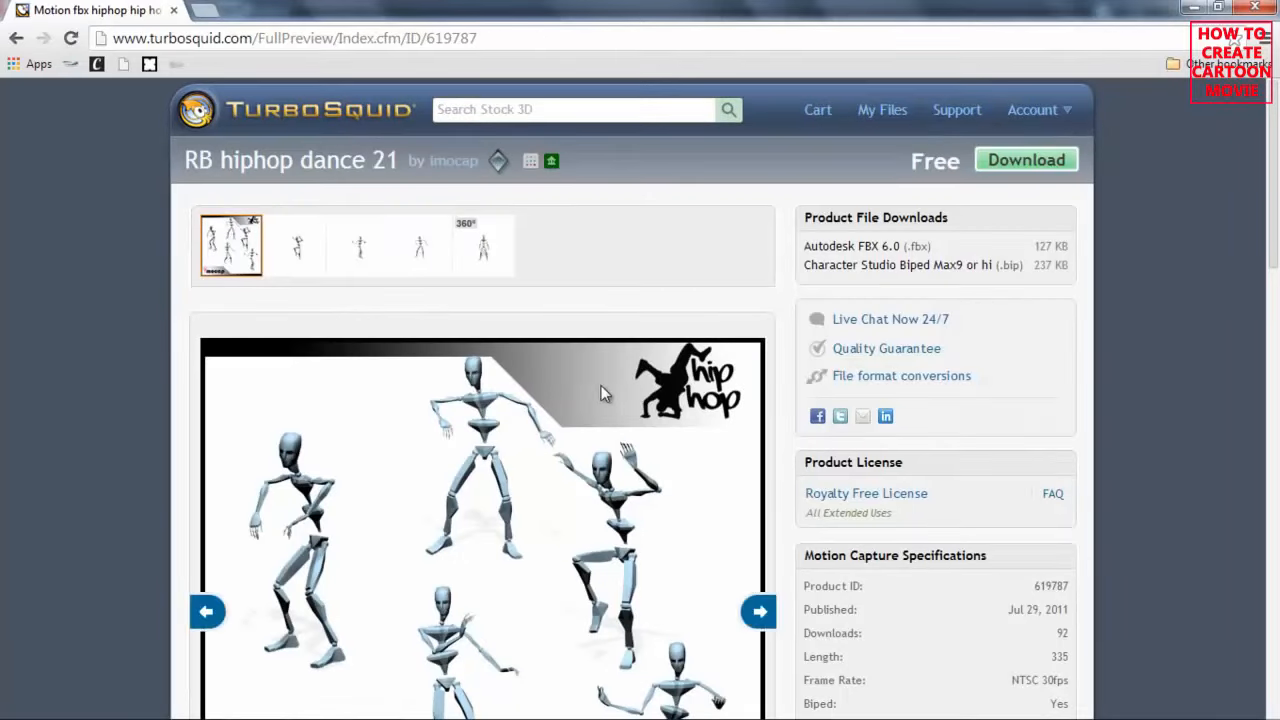
Preview the 360° animation of RB hiphop dance 21 on its product page and stop the playback
scroll(603, 388, down, 2)
scroll(491, 183, up, 1)
click(491, 170)
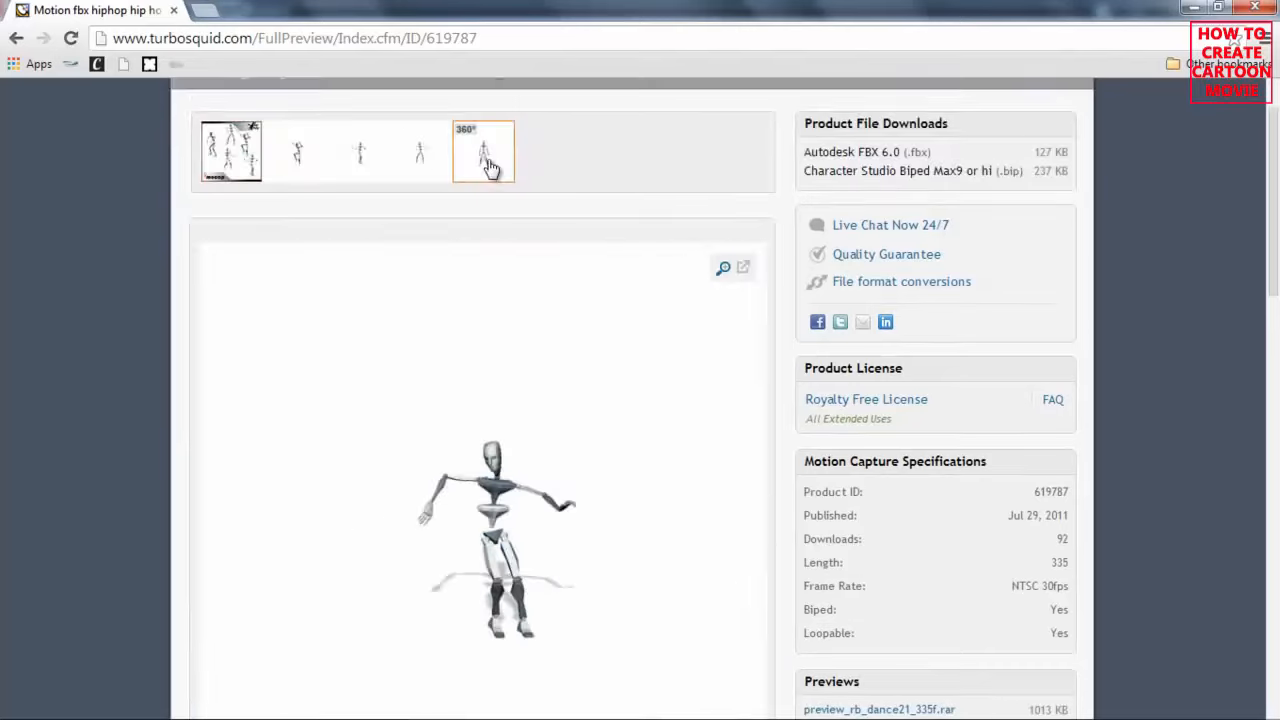
scroll(608, 268, down, 1)
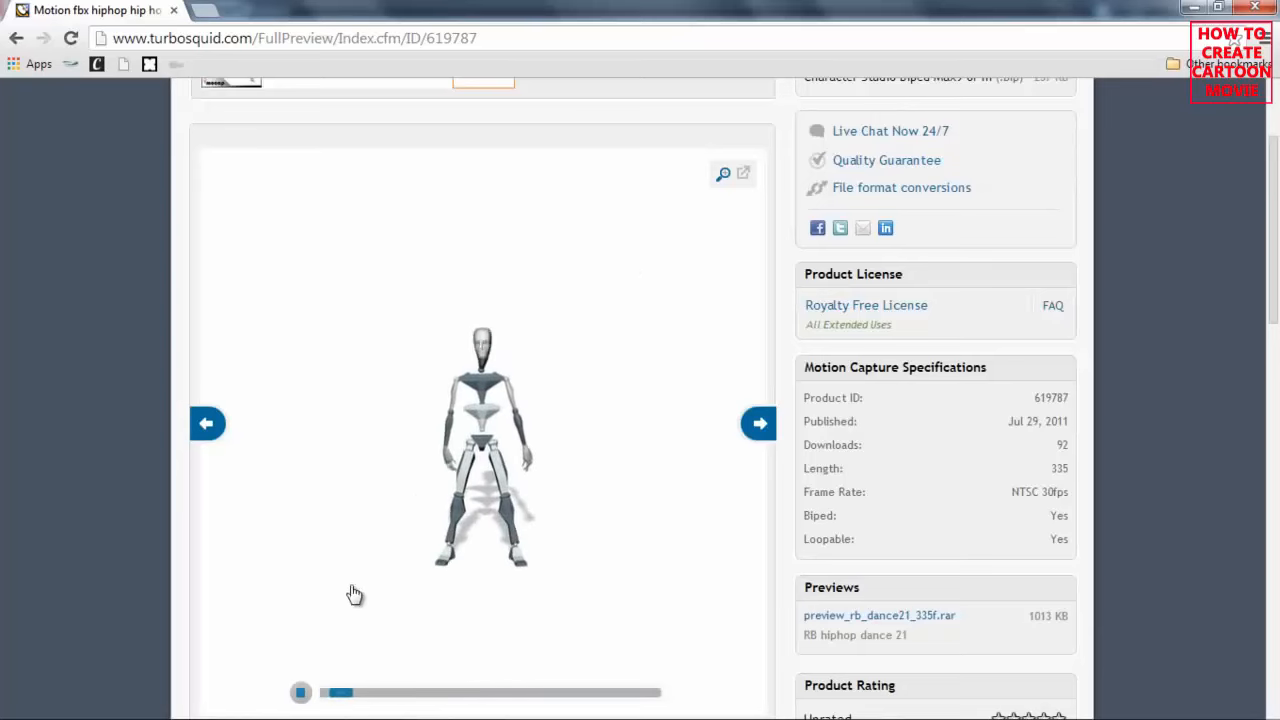
click(302, 694)
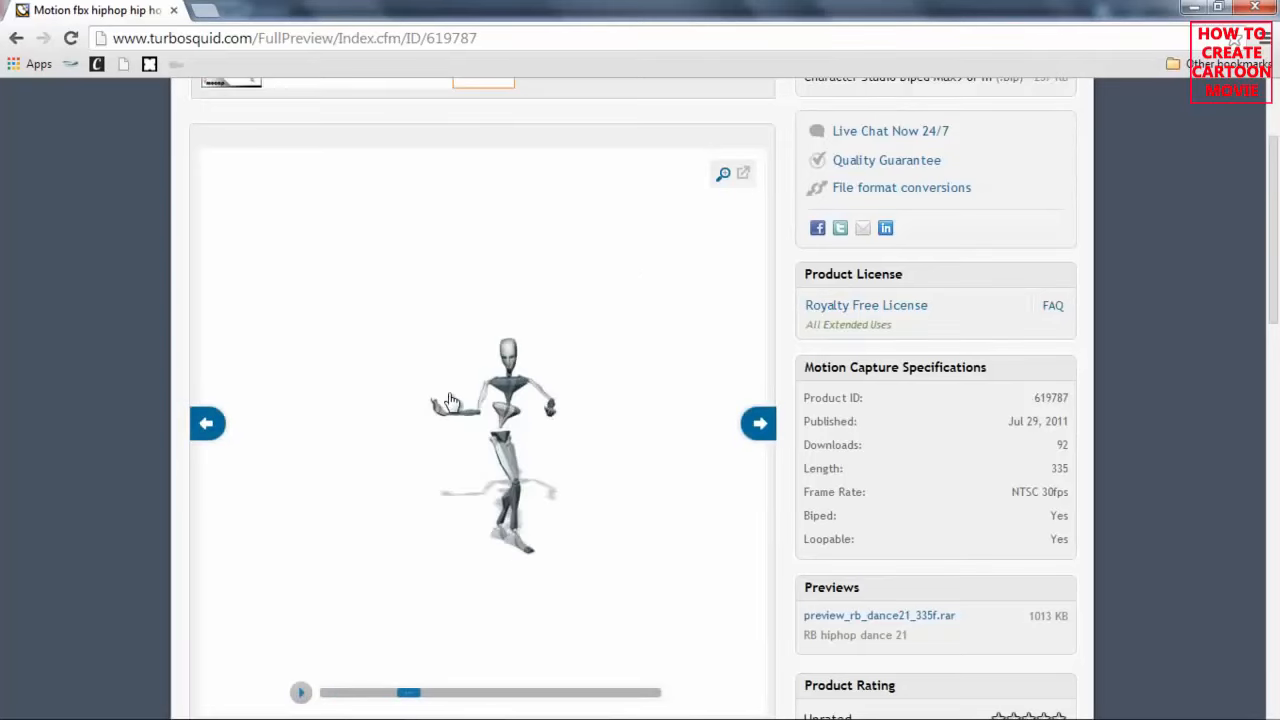
scroll(497, 380, up, 2)
scroll(500, 380, down, 3)
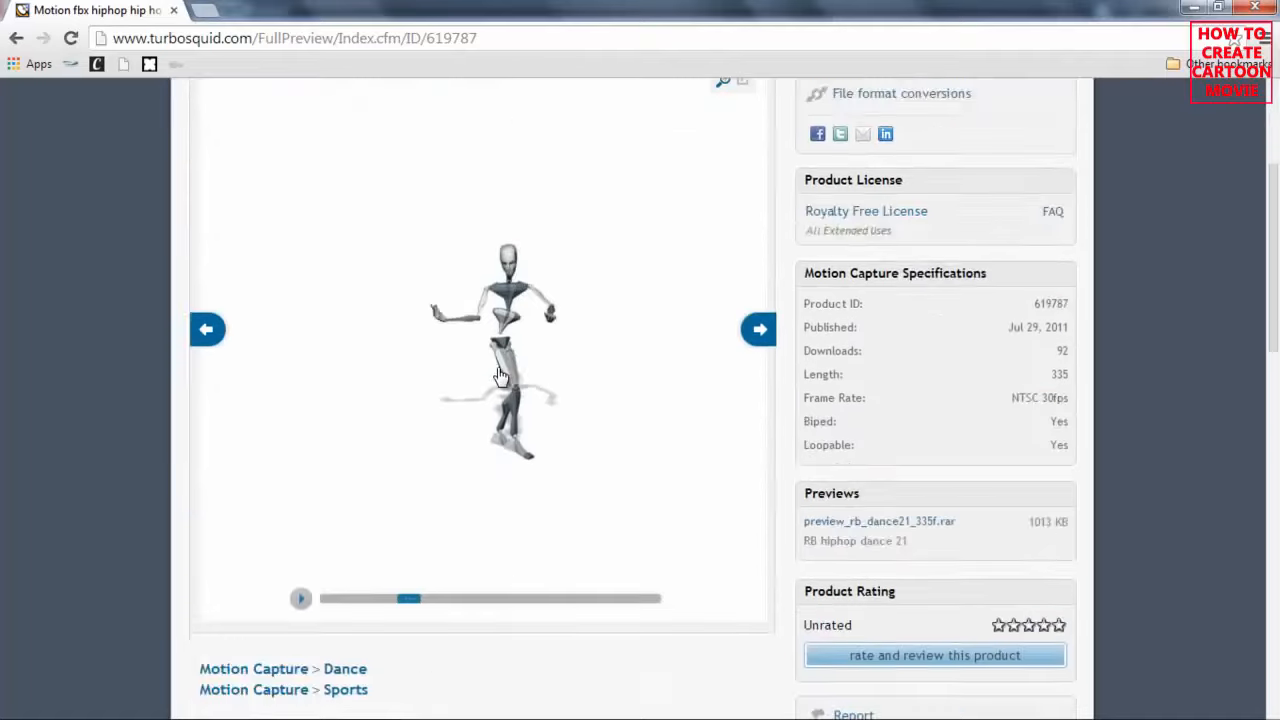
Get the free RB hiphop dance 21 product and download its files from the Purchases & Downloads list
scroll(500, 378, up, 3)
click(1043, 166)
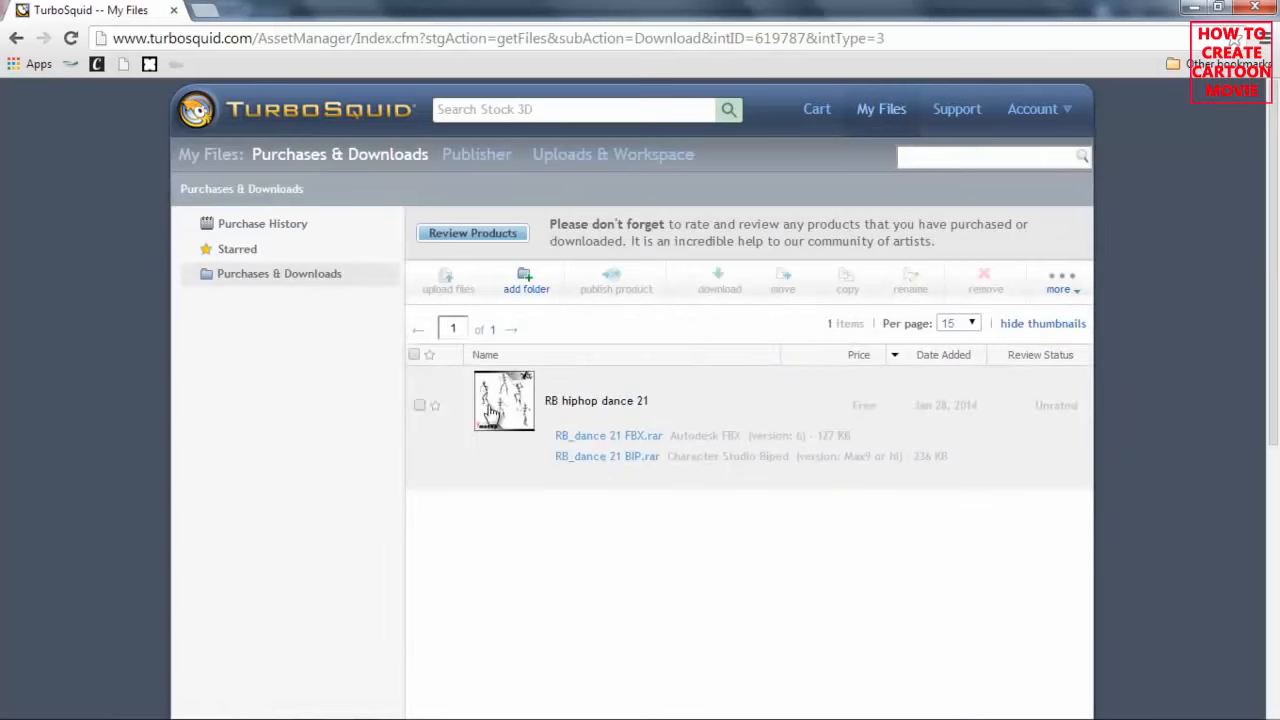
click(420, 405)
click(724, 277)
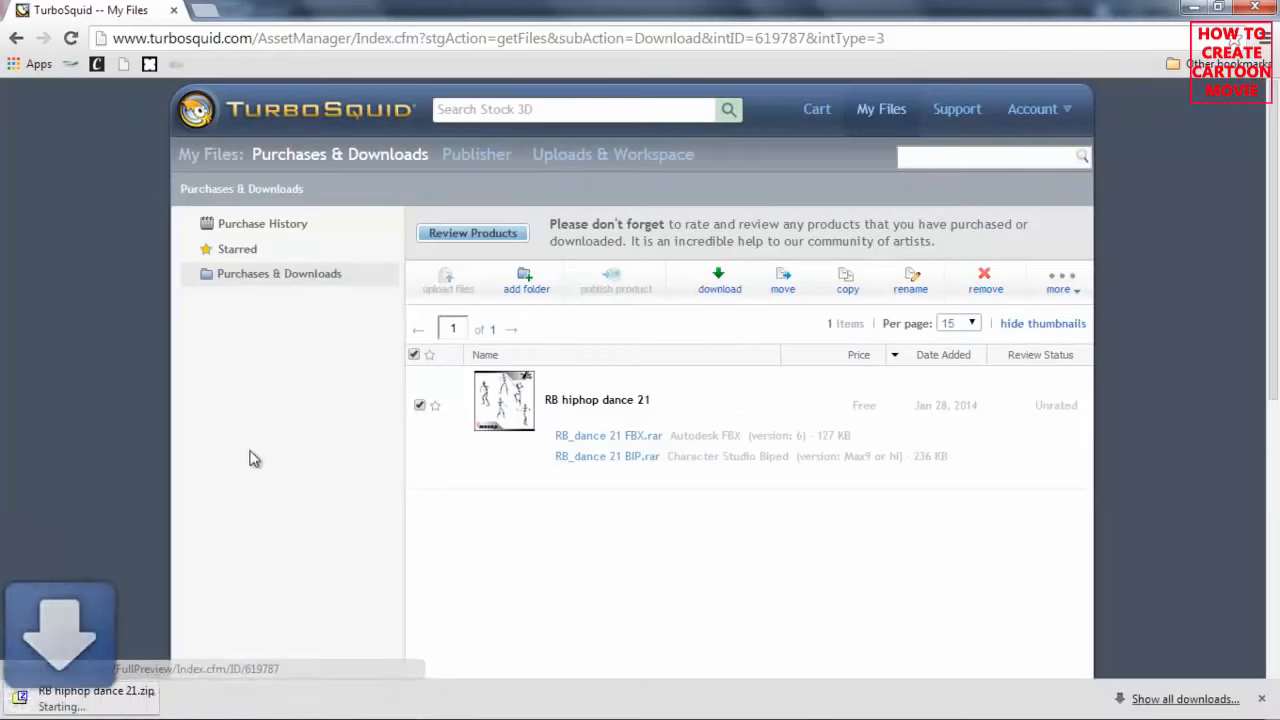
Open the downloaded RB hiphop dance 21.zip and the RB_dance 21 FBX.rar archive inside it
click(190, 694)
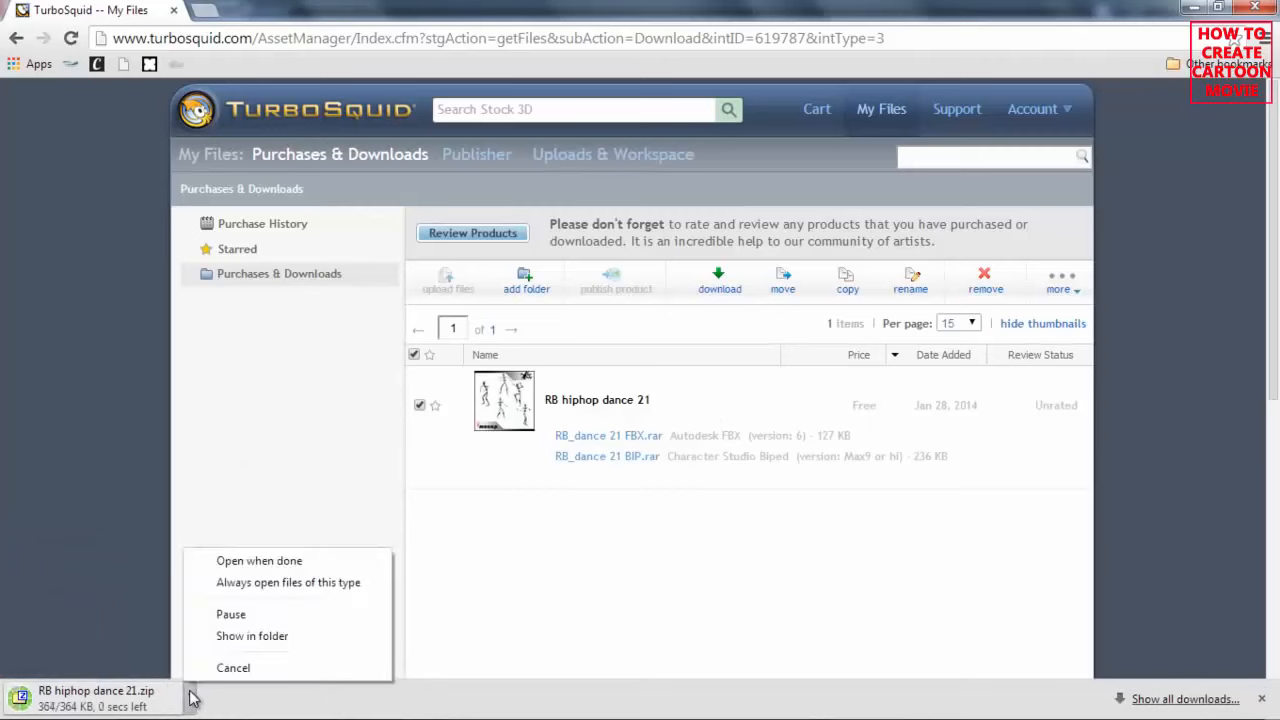
click(276, 572)
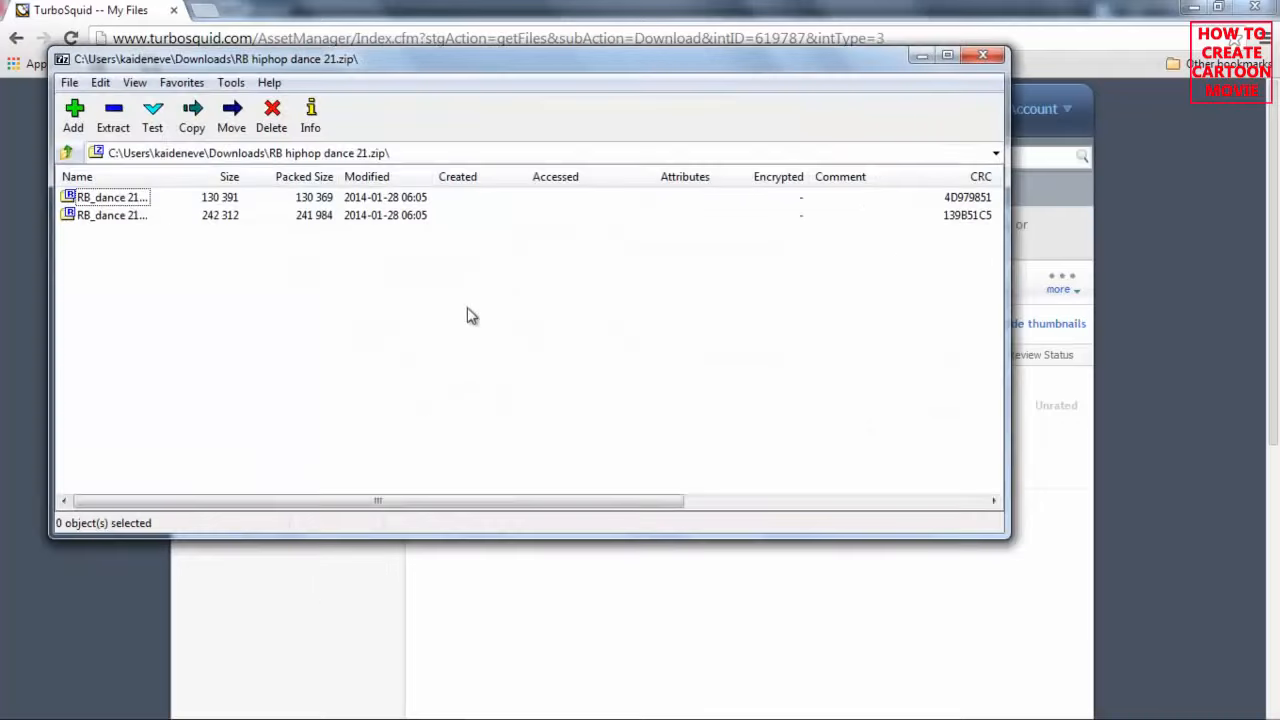
double_click(118, 199)
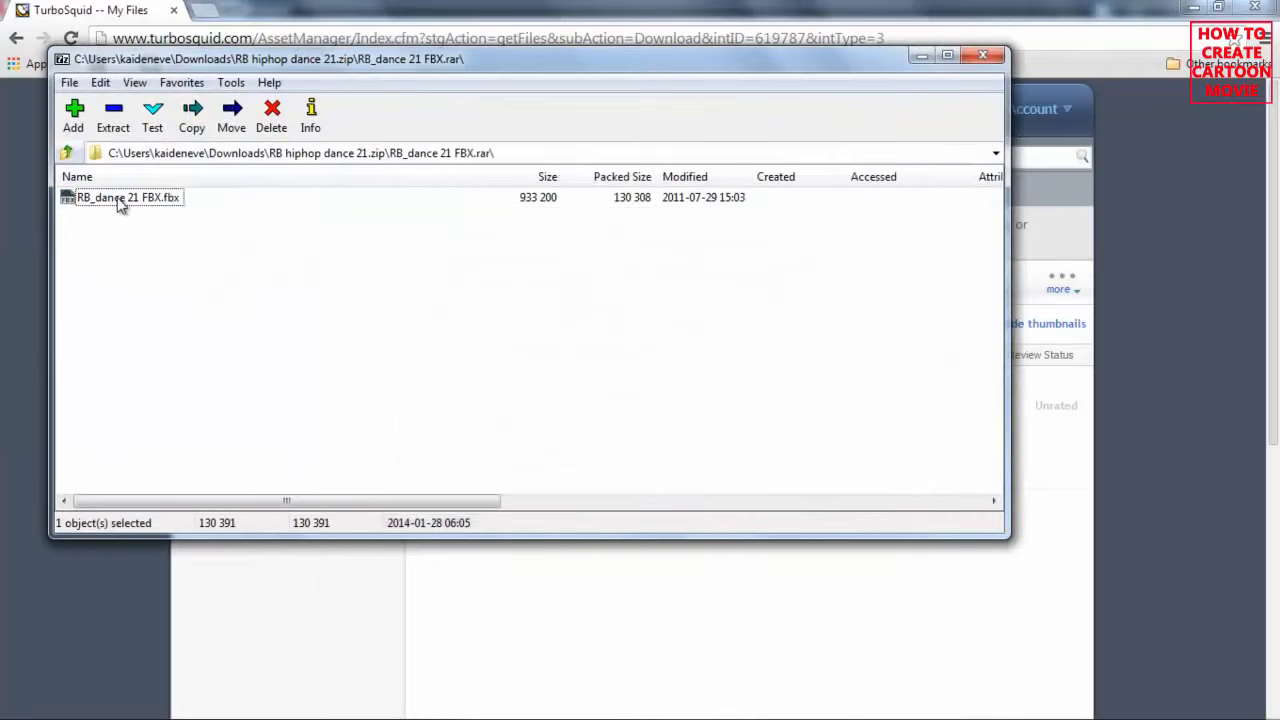
Copy RB_dance 21 FBX.fbx out of the archive to the Desktop and close the archive window
click(120, 199)
click(190, 120)
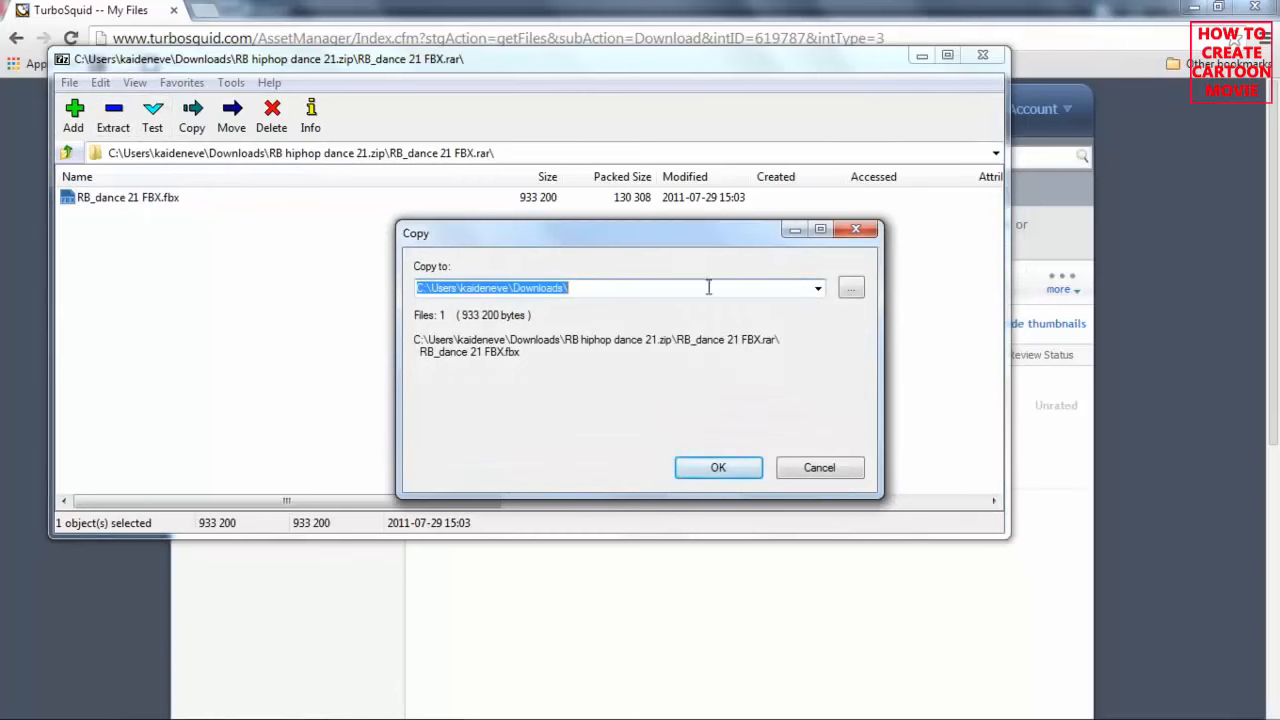
click(851, 288)
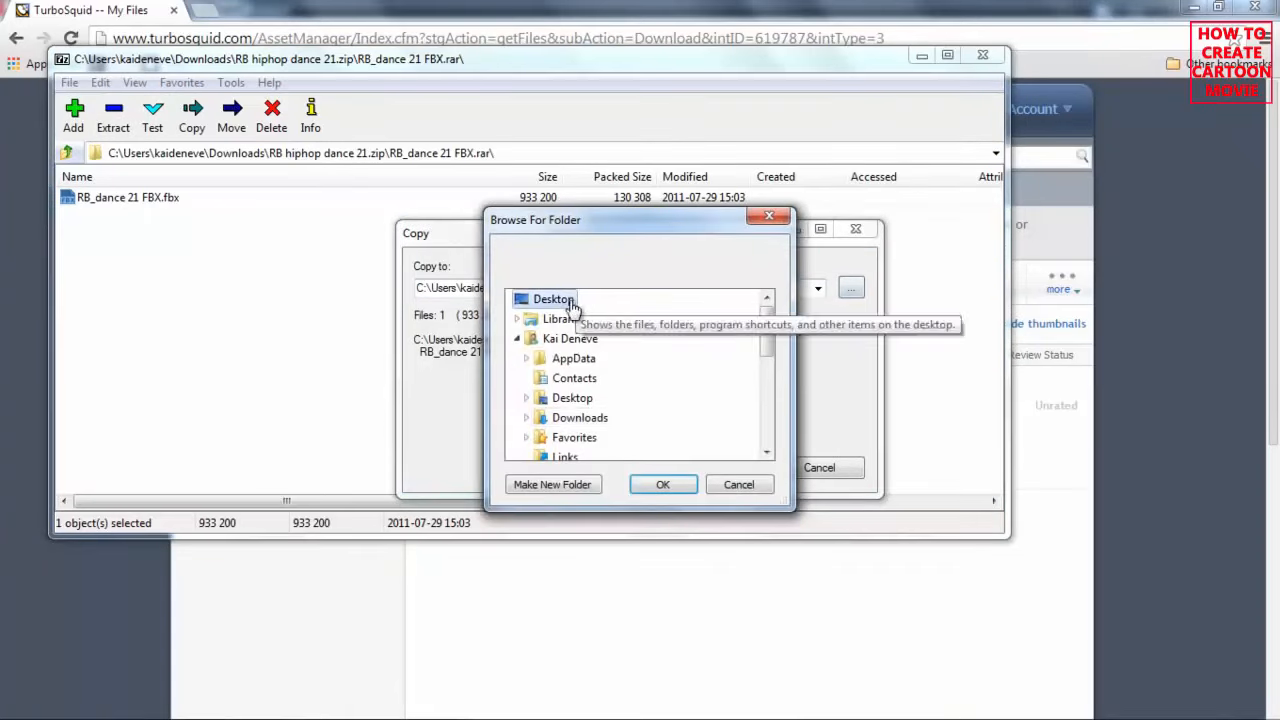
click(672, 487)
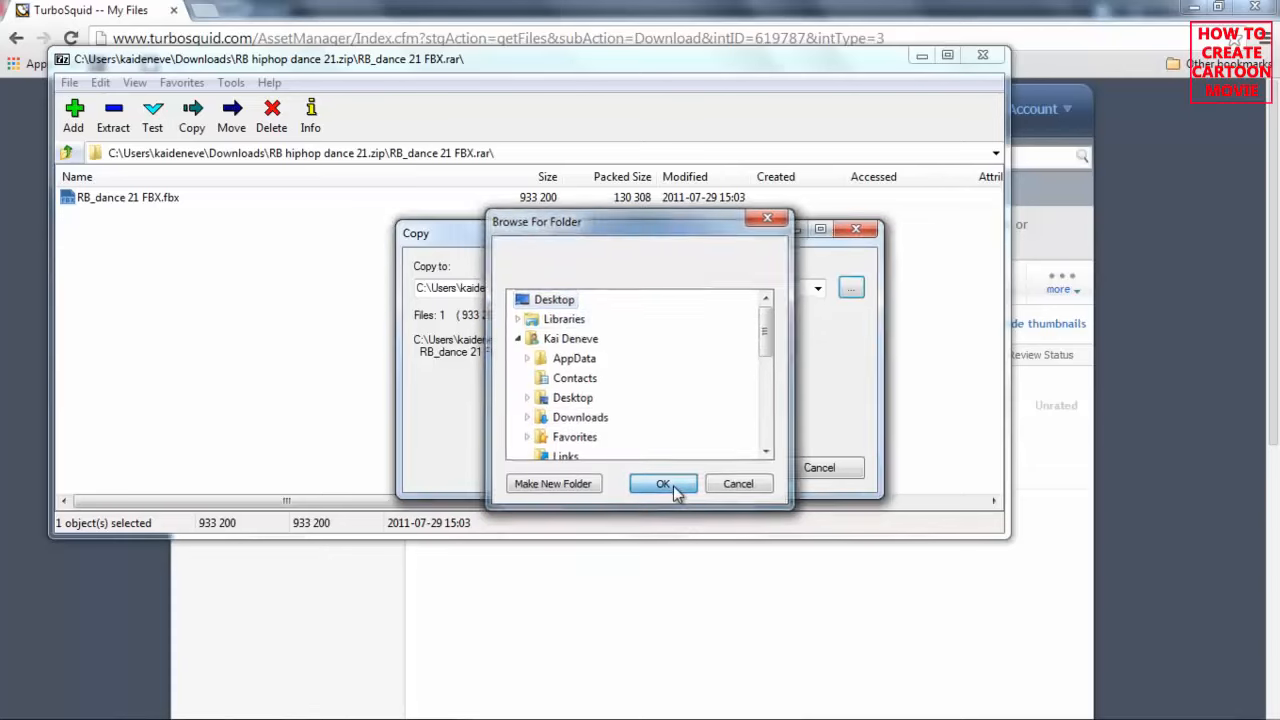
click(718, 468)
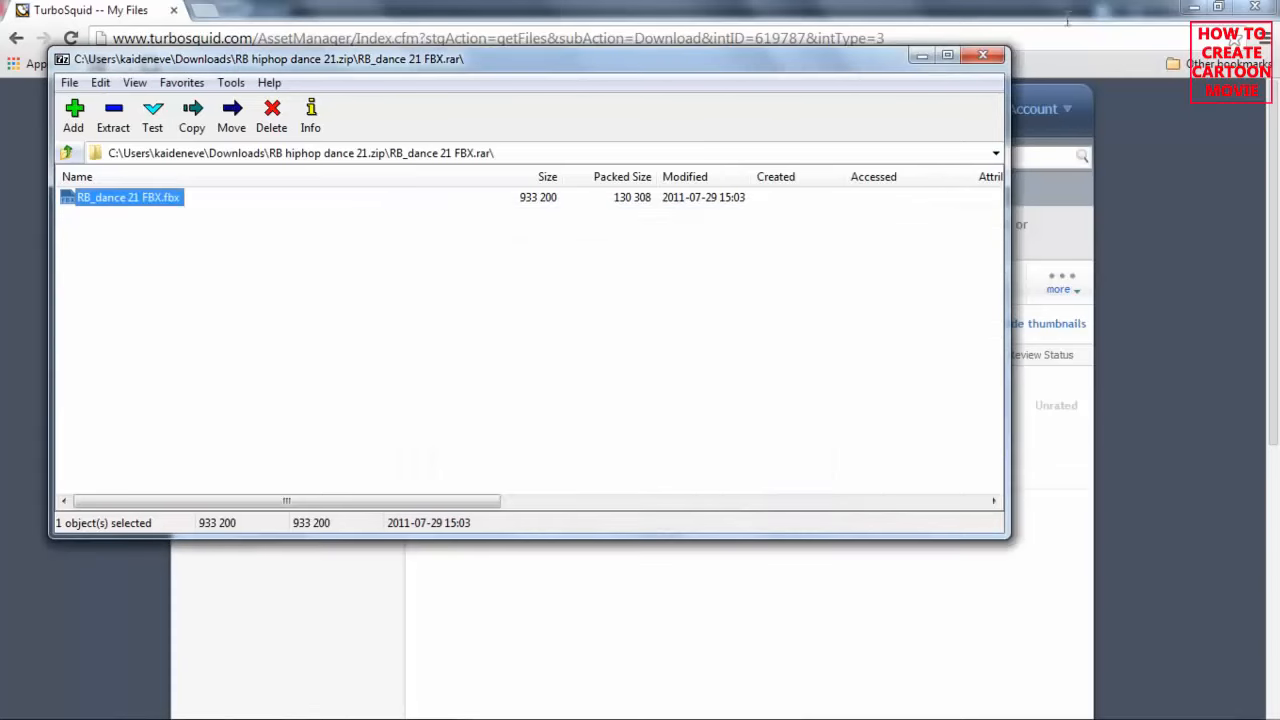
click(986, 56)
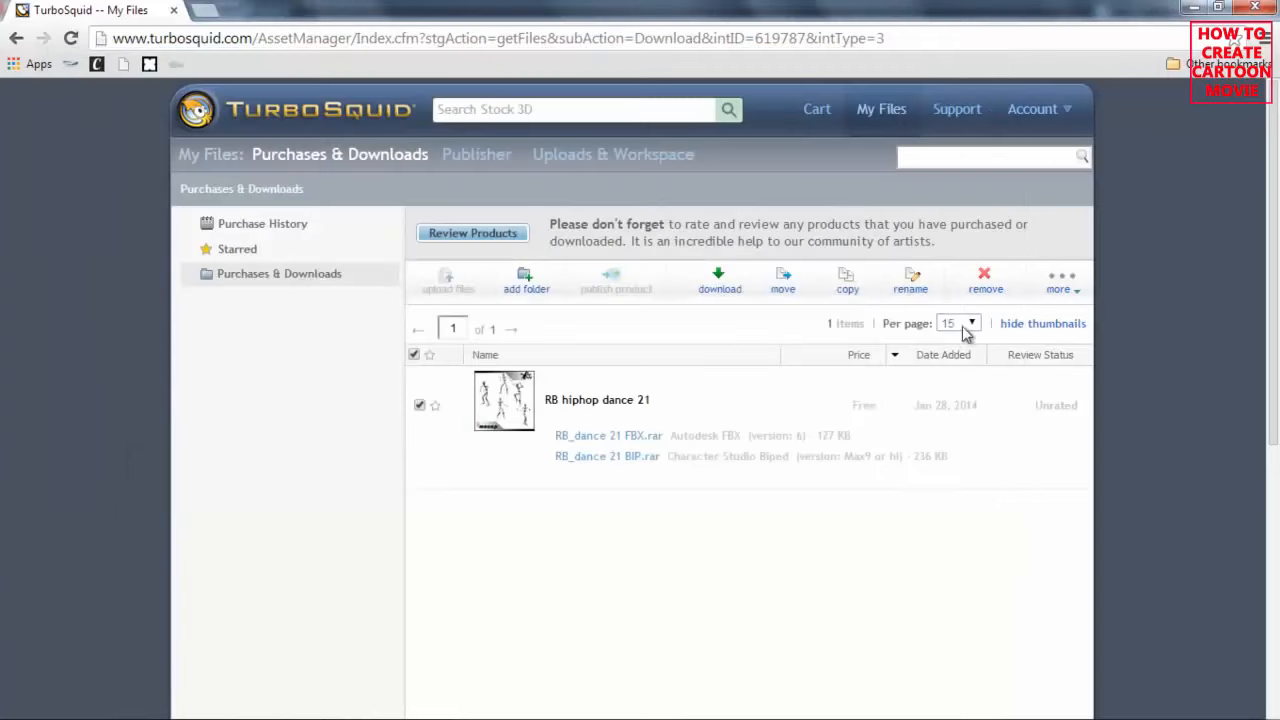
Show the desktop and place the RB_dance 21 FBX file beside the CrazyTalk Animator shortcut
key(super+d)
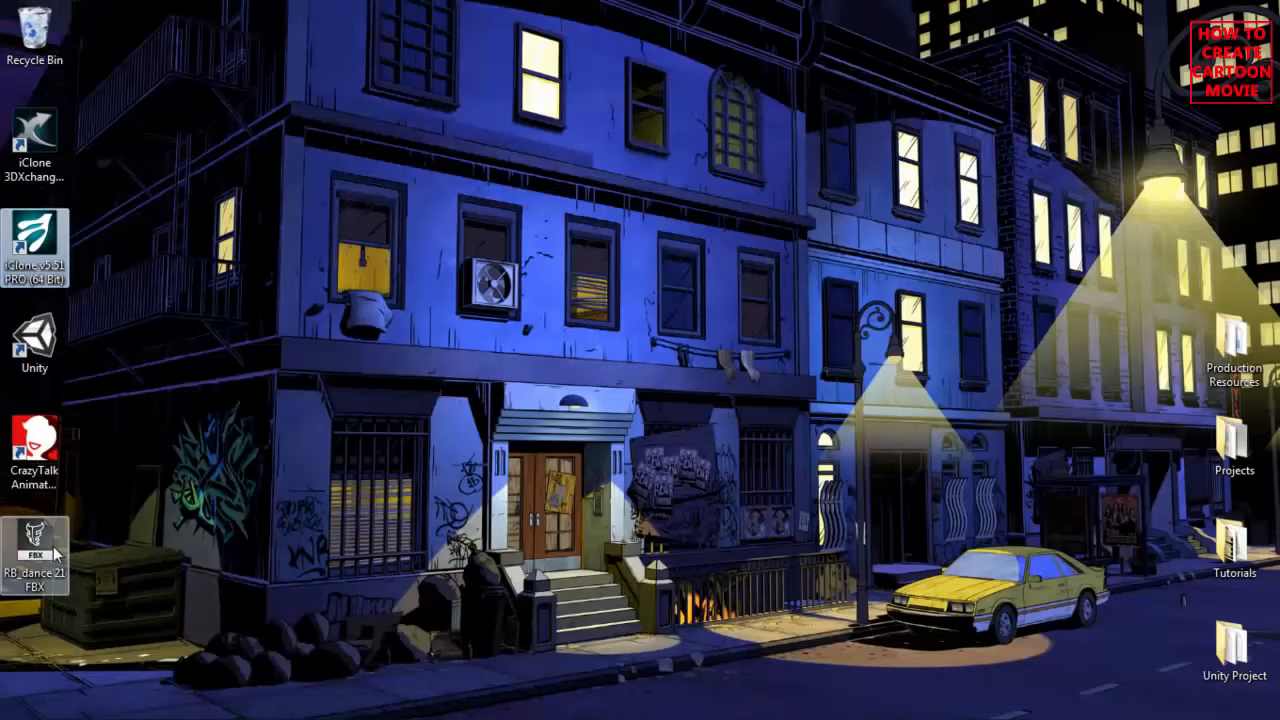
drag(55, 553, 140, 456)
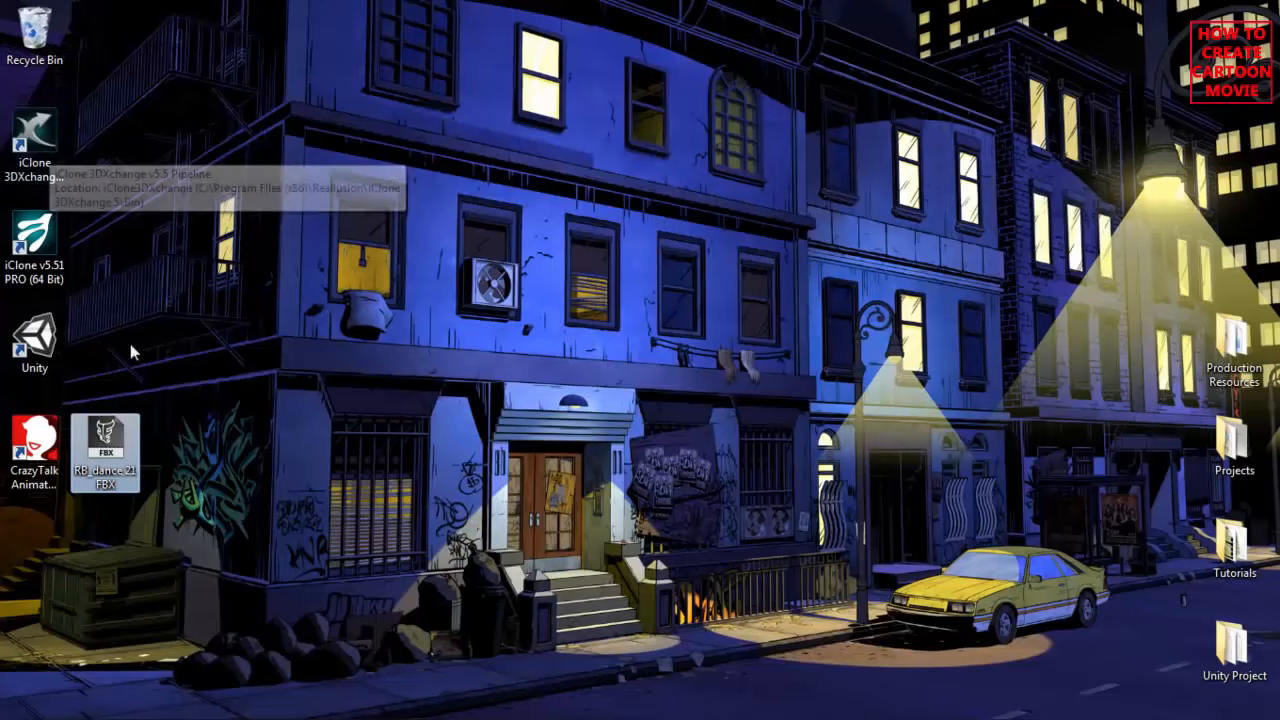
Import the desktop file RB_dance 21 FBX into iClone 3DXchange with animation at 12 samples per second and Smooth Curve enabled
drag(107, 437, 368, 404)
key(alt+Tab)
key(alt+Tab)
key(alt+Tab)
key(alt+Tab)
key(alt+Tab)
key(alt+Tab)
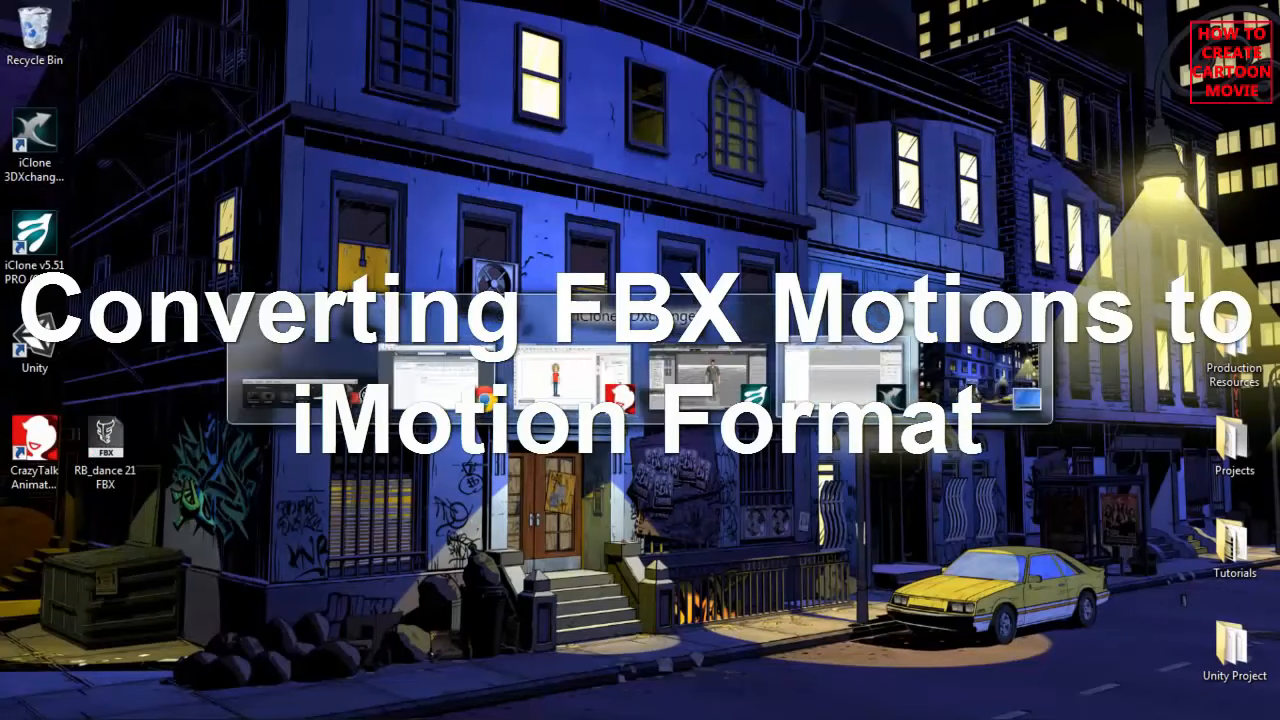
key(alt+Tab)
drag(368, 404, 701, 460)
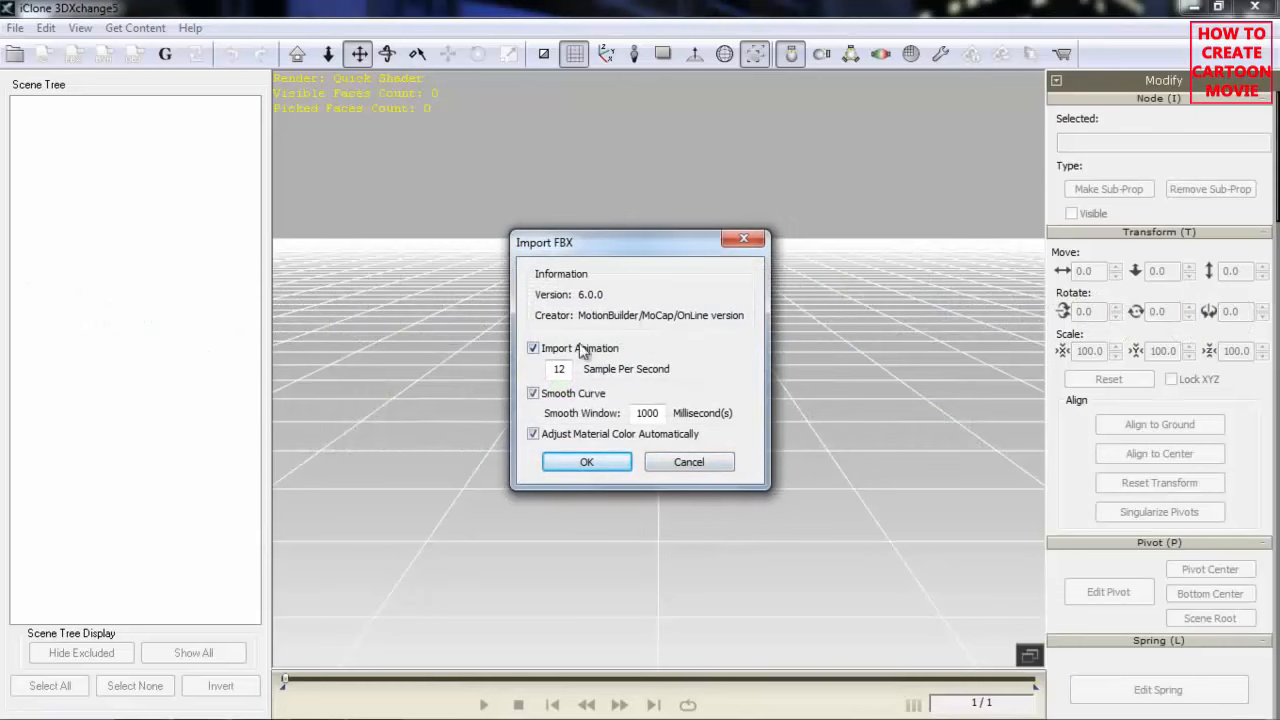
click(601, 463)
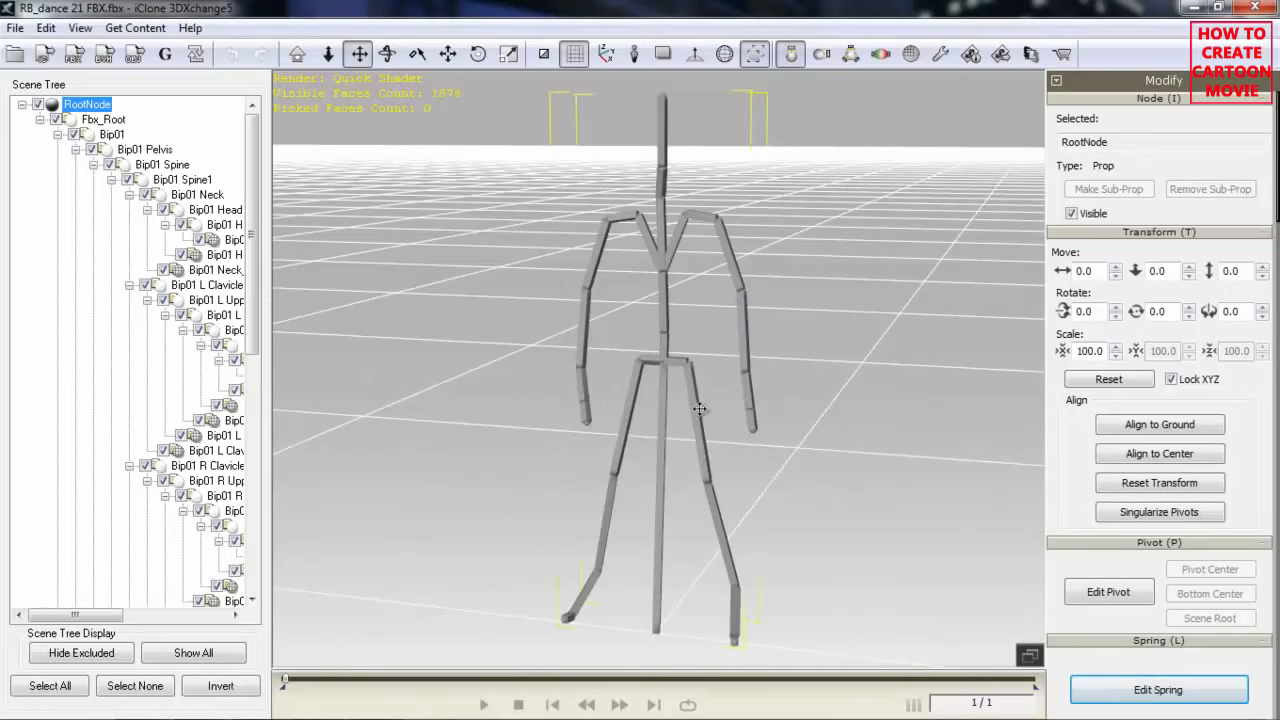
Play the RB_dance 21 FBX clip from the motion library, watch it from several angles, and stop playback
drag(731, 394, 701, 421)
drag(1276, 205, 1276, 372)
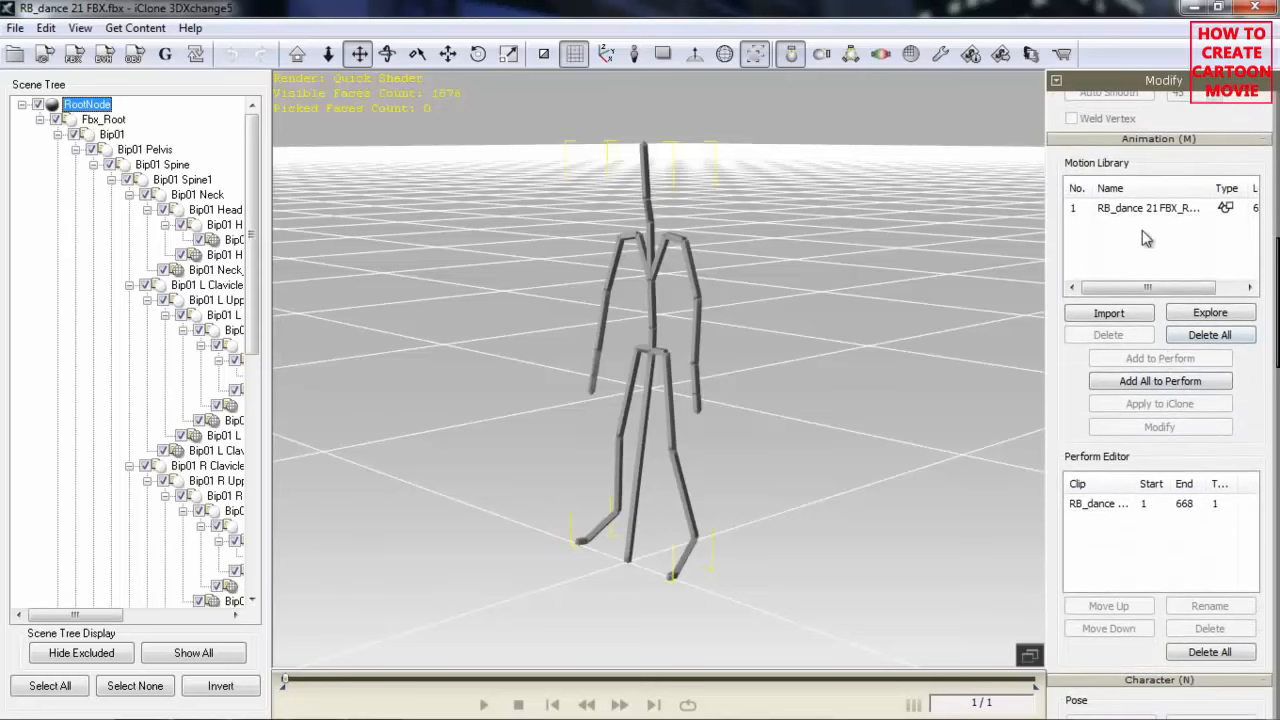
click(1146, 209)
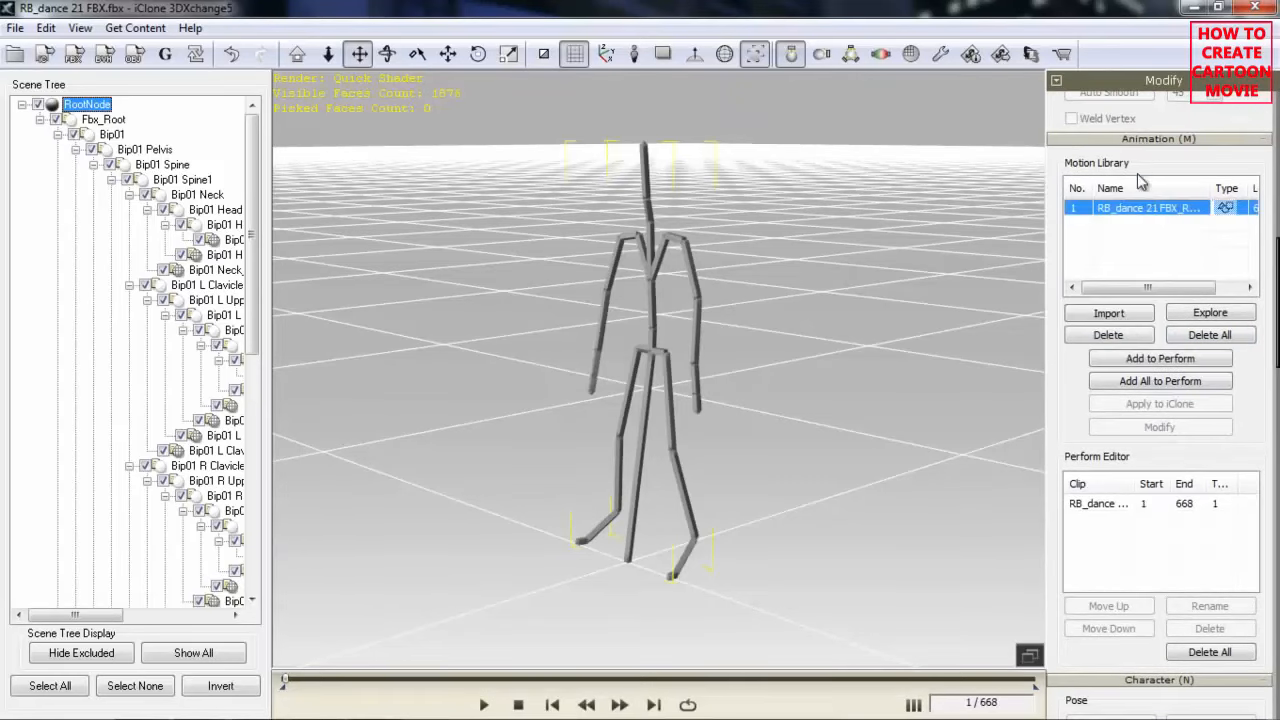
click(484, 704)
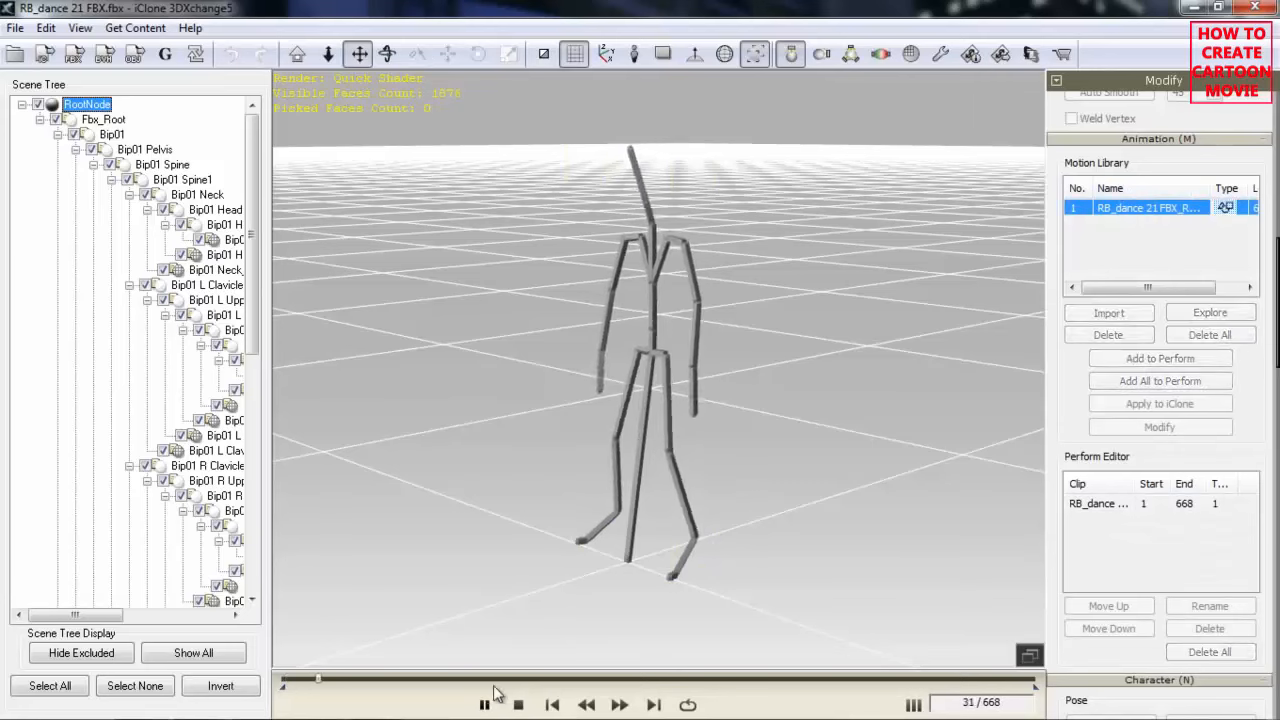
drag(595, 470, 877, 397)
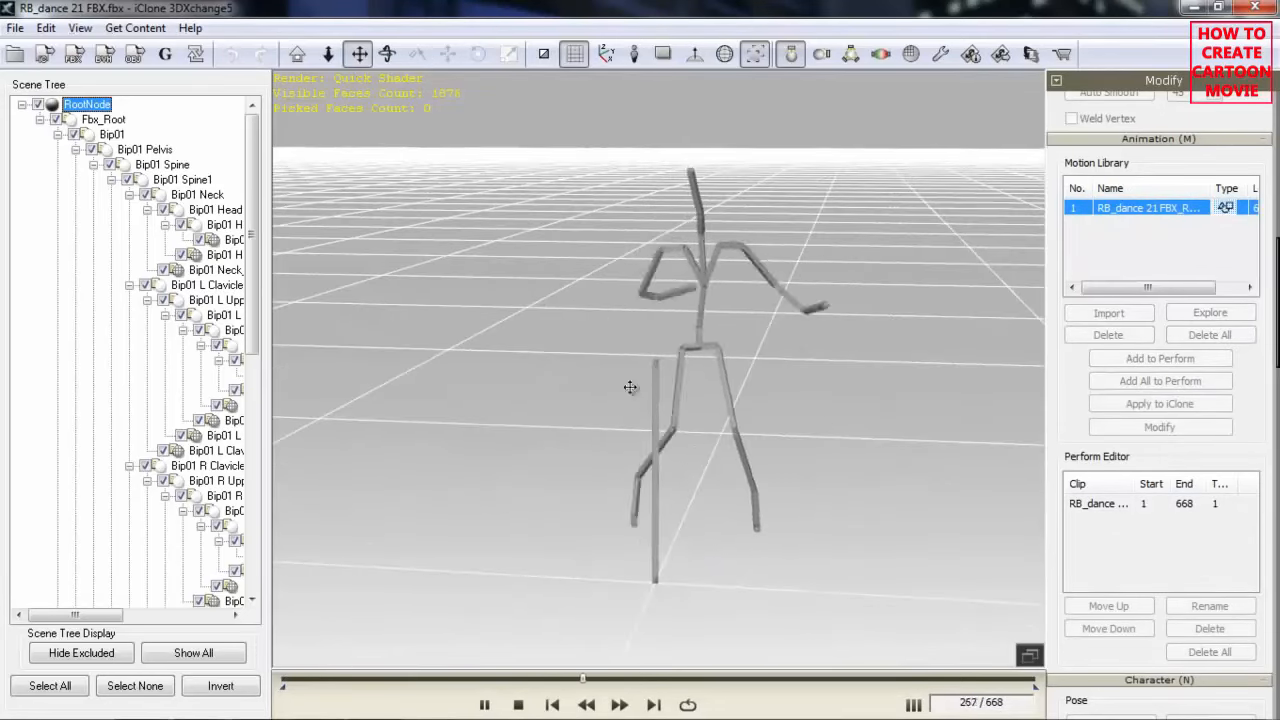
drag(879, 467, 668, 467)
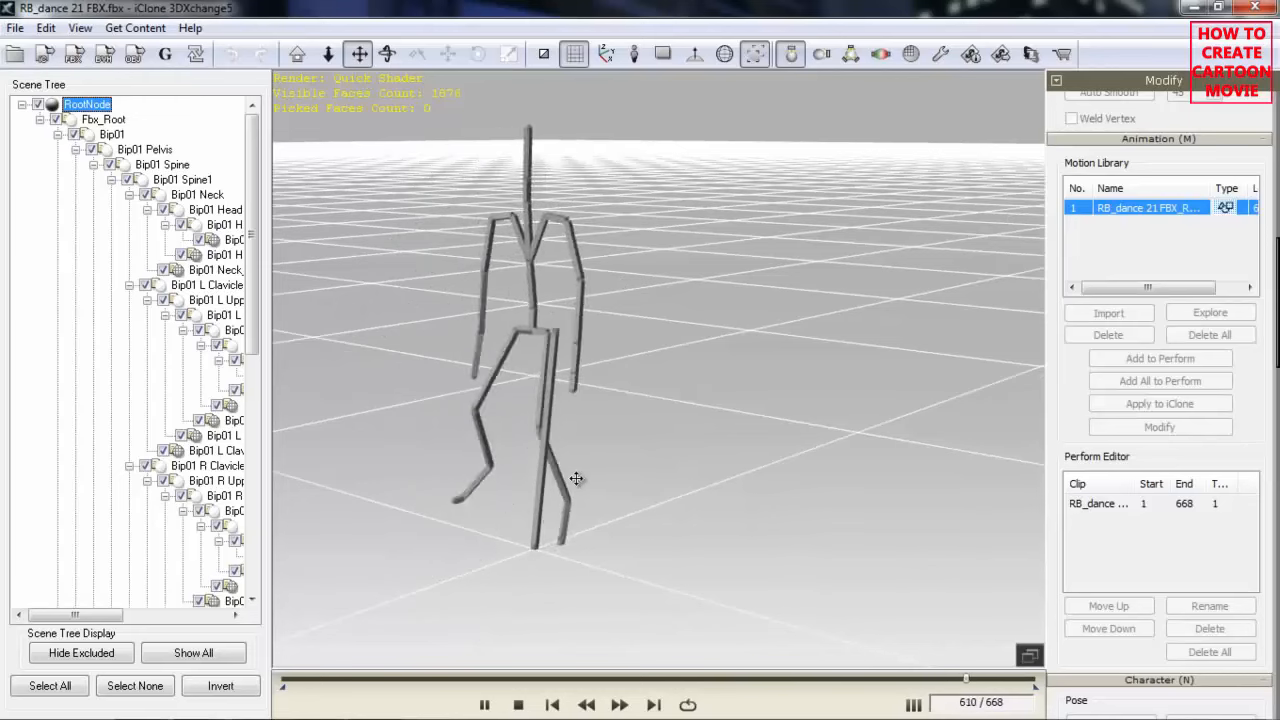
click(519, 705)
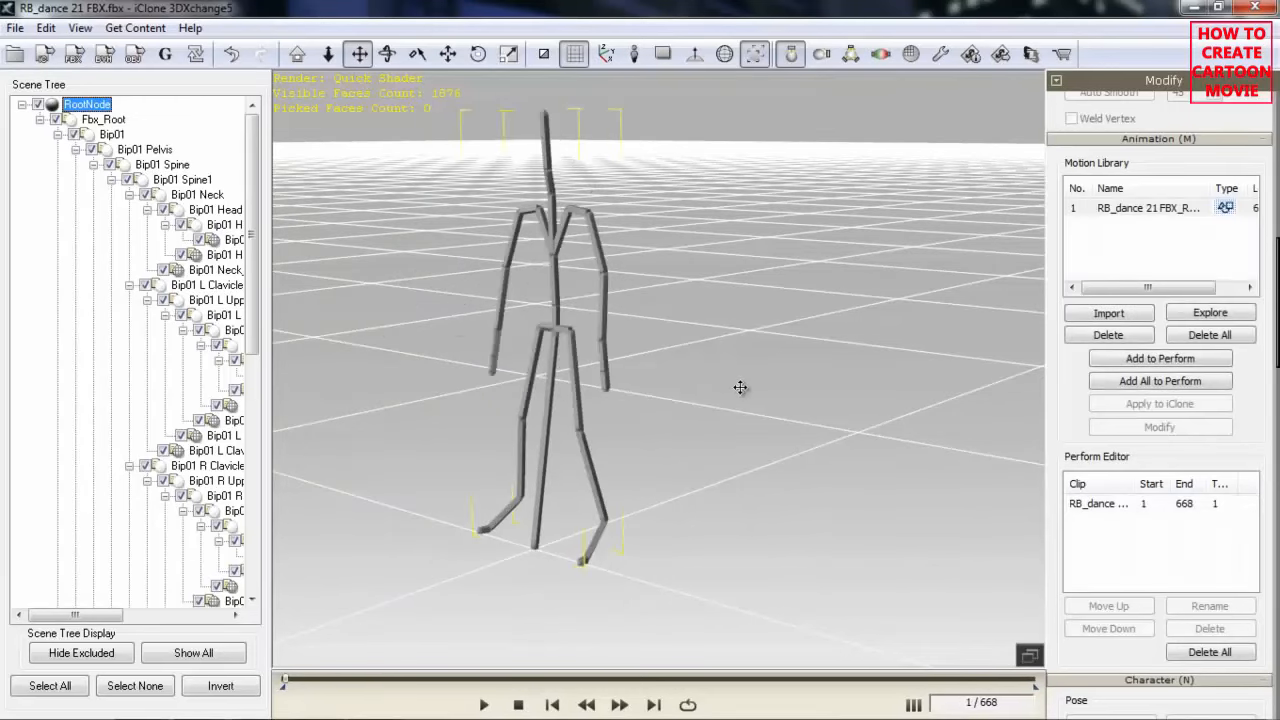
drag(747, 393, 797, 400)
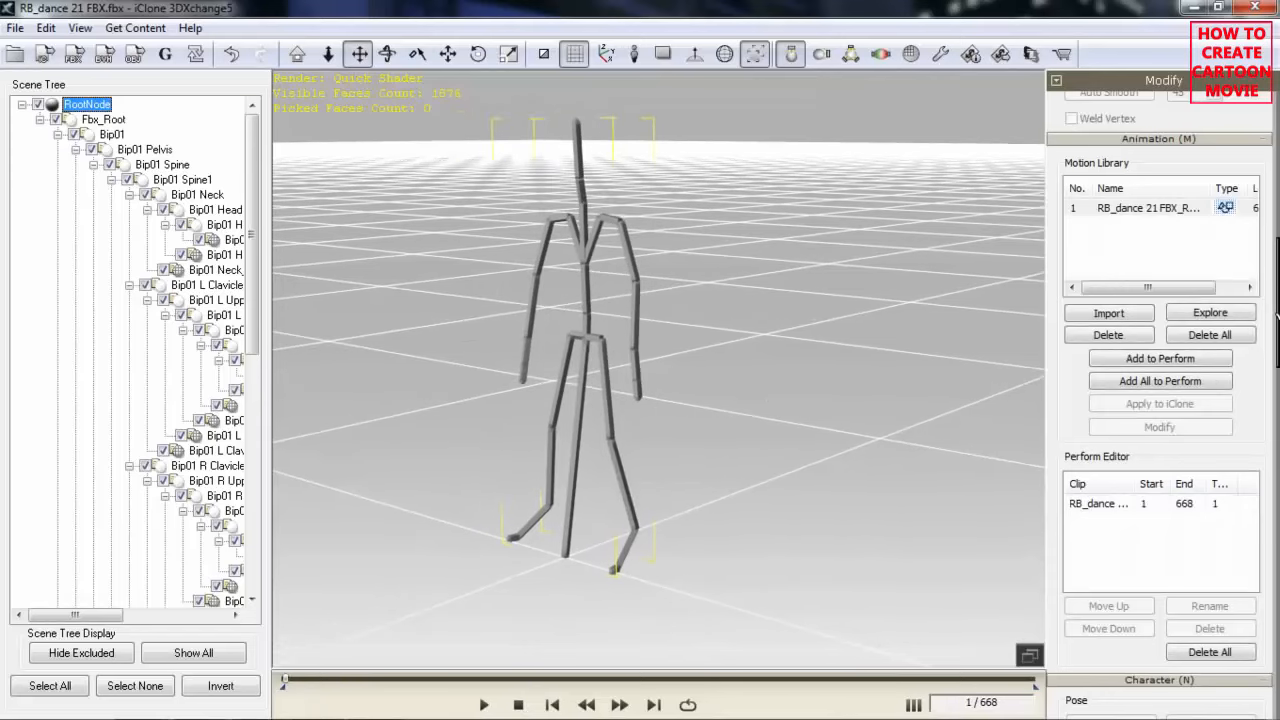
Start converting the skeleton to a non-standard character and map its bones with the 3ds Max Biped preset
drag(1277, 300, 1277, 376)
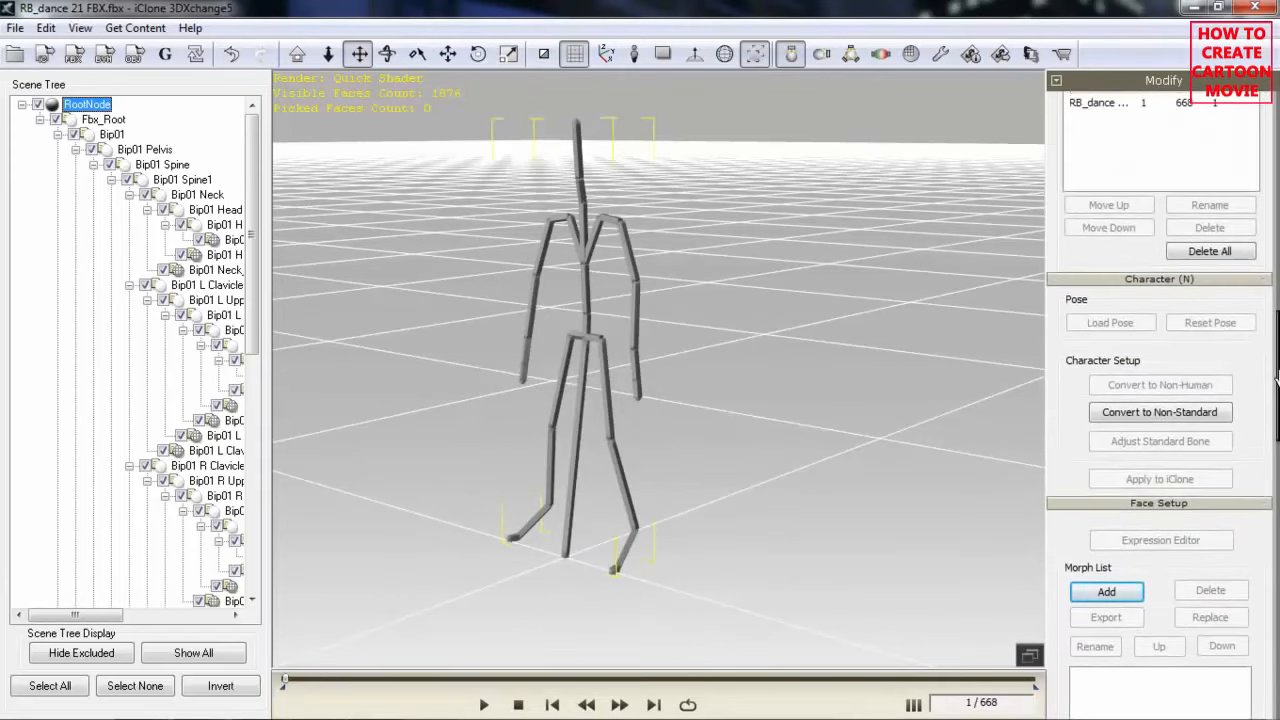
click(1157, 413)
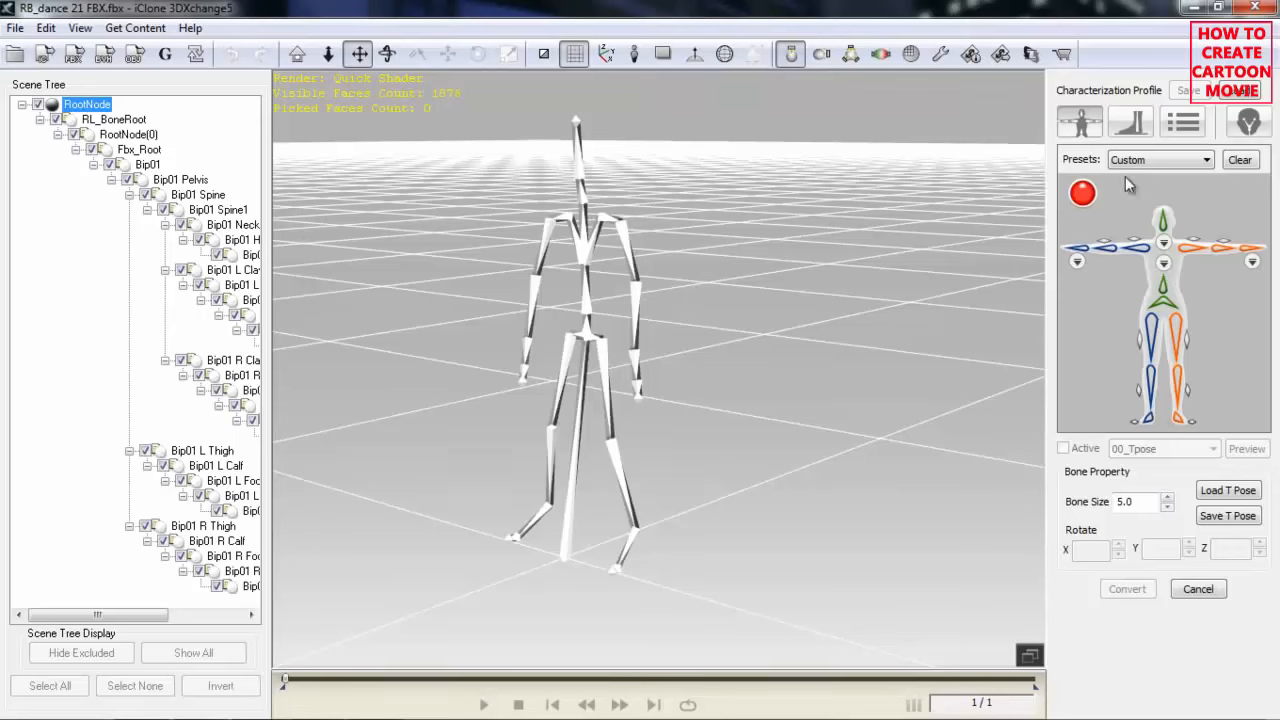
click(1184, 158)
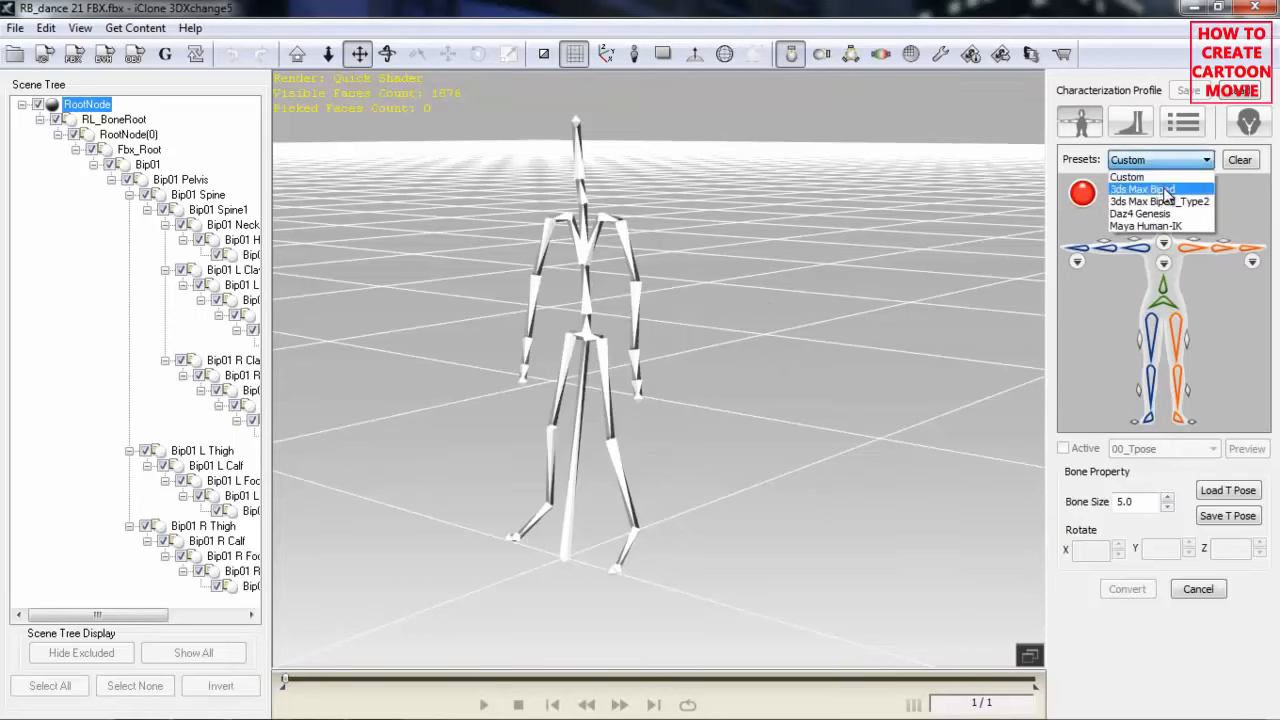
click(1166, 190)
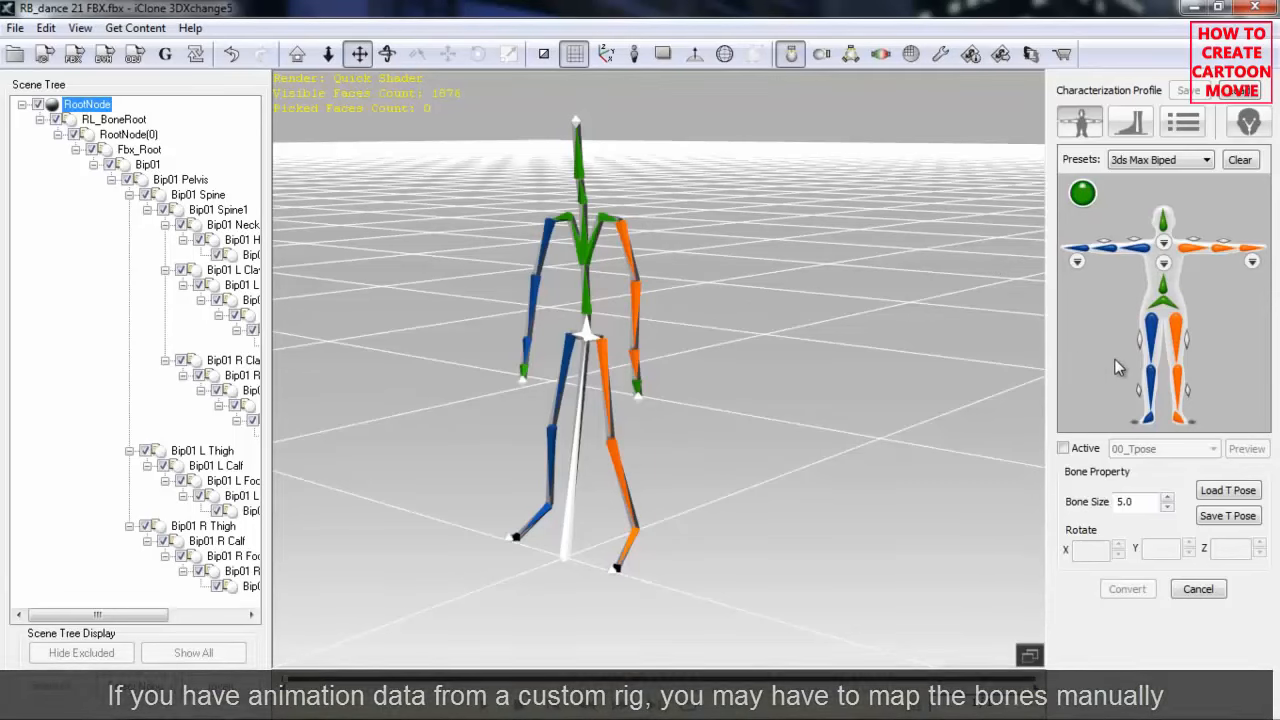
Activate the characterization and preview the 09_Basic Run calibration motion on the skeleton
click(1063, 449)
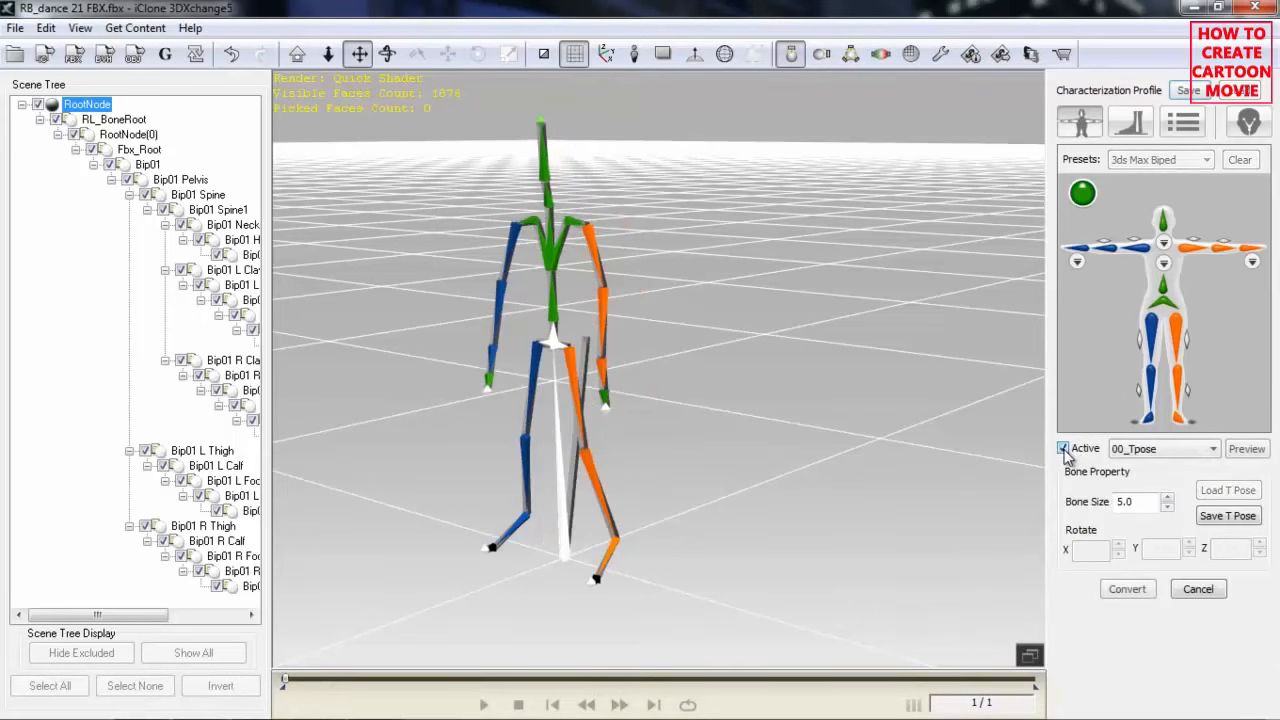
click(1210, 452)
click(1176, 584)
click(1245, 449)
drag(625, 332, 800, 393)
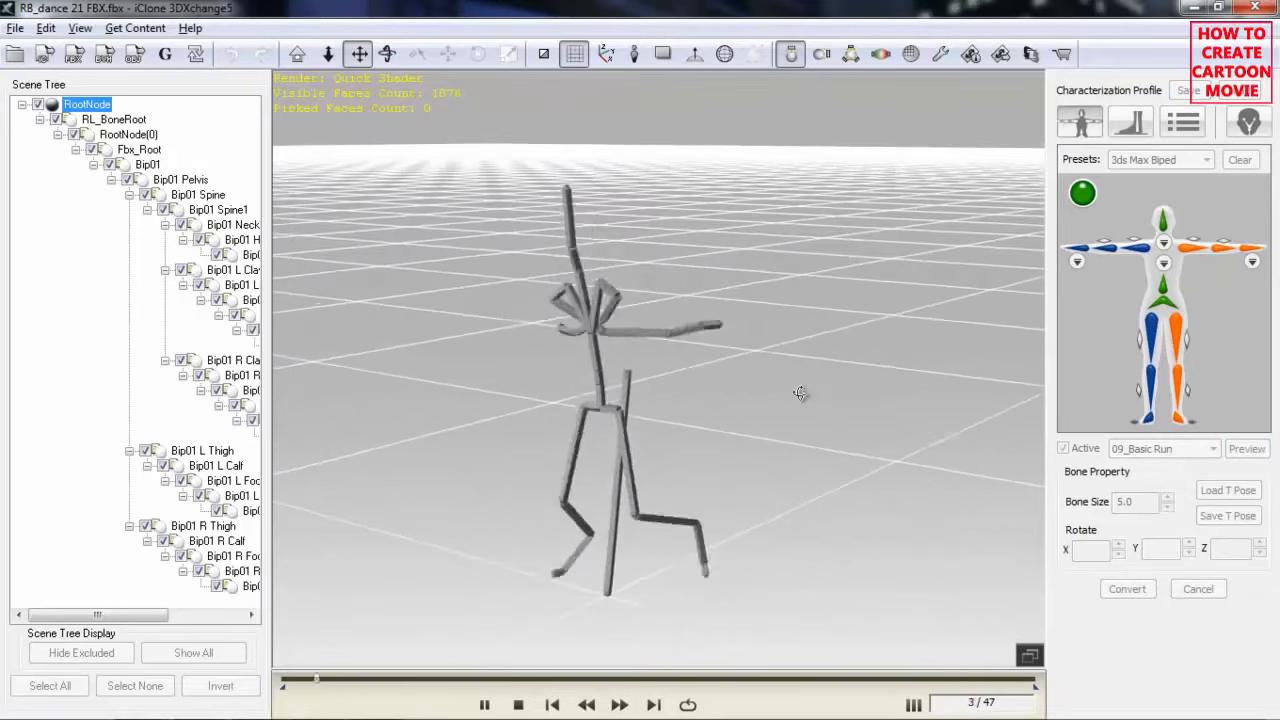
click(1246, 448)
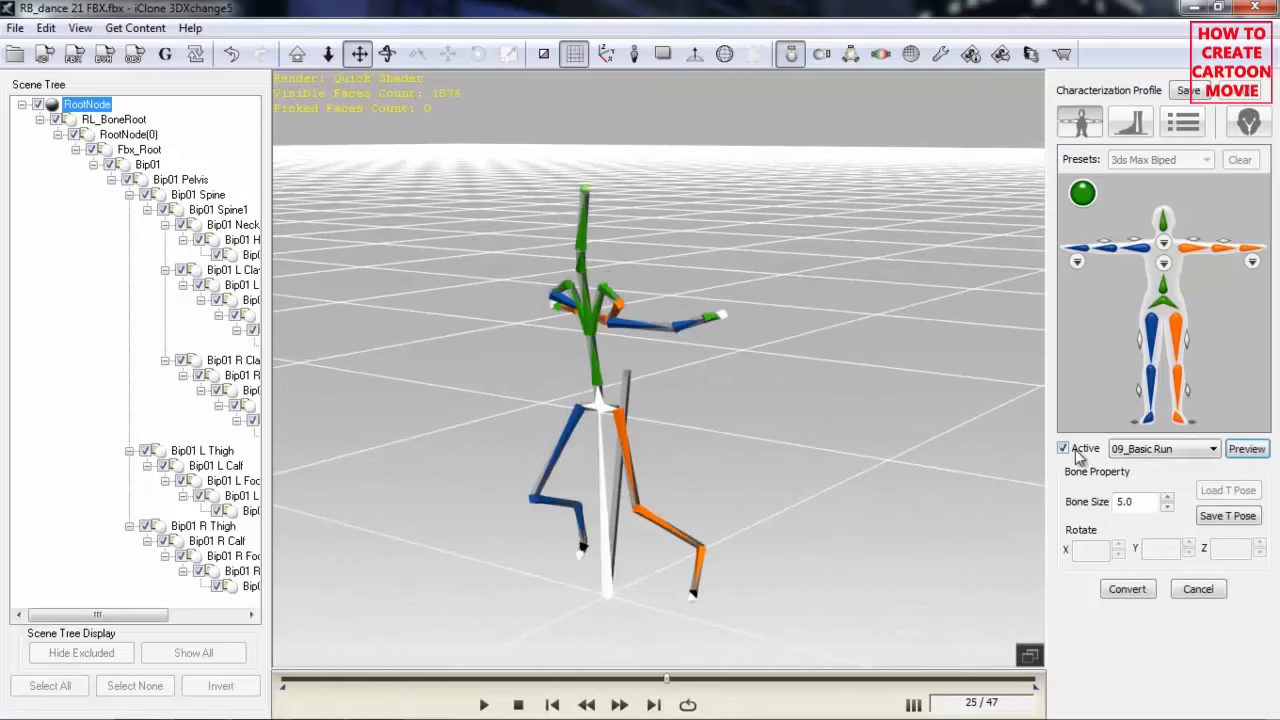
Preview the 00_Tpose calibration pose and examine the skeleton's arms from the front
click(1147, 450)
click(1152, 468)
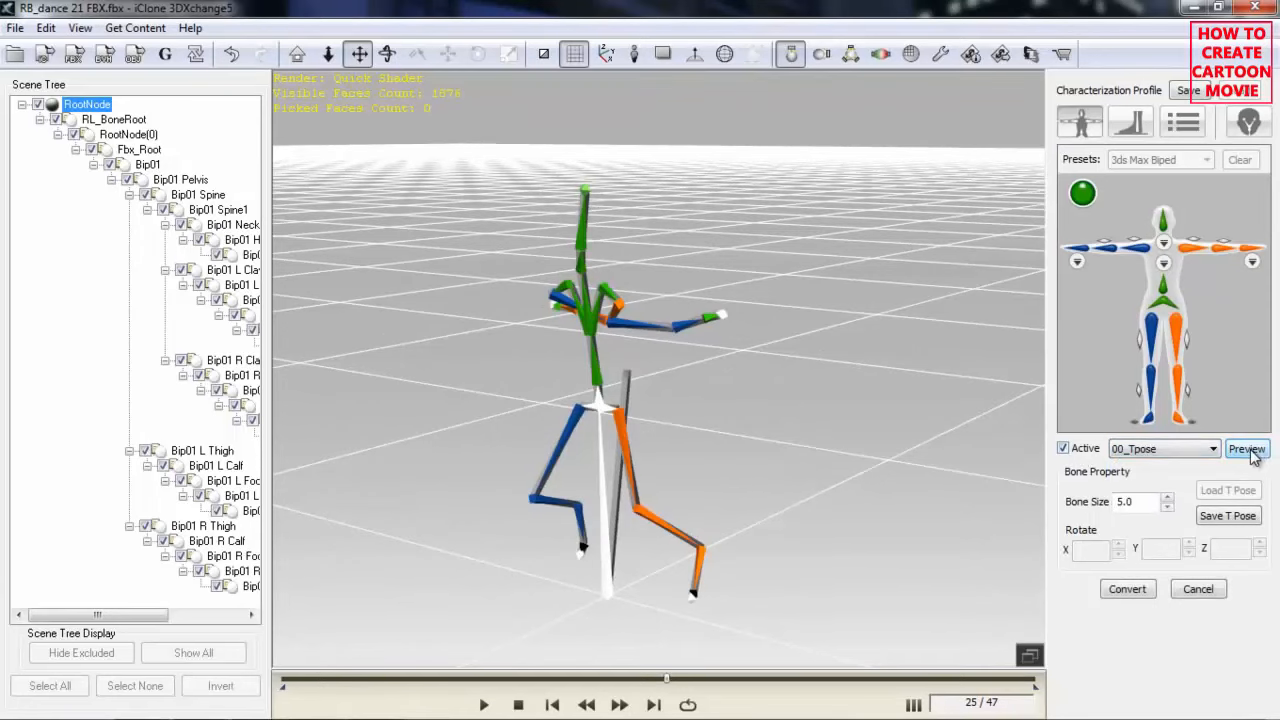
click(1247, 449)
drag(666, 407, 754, 398)
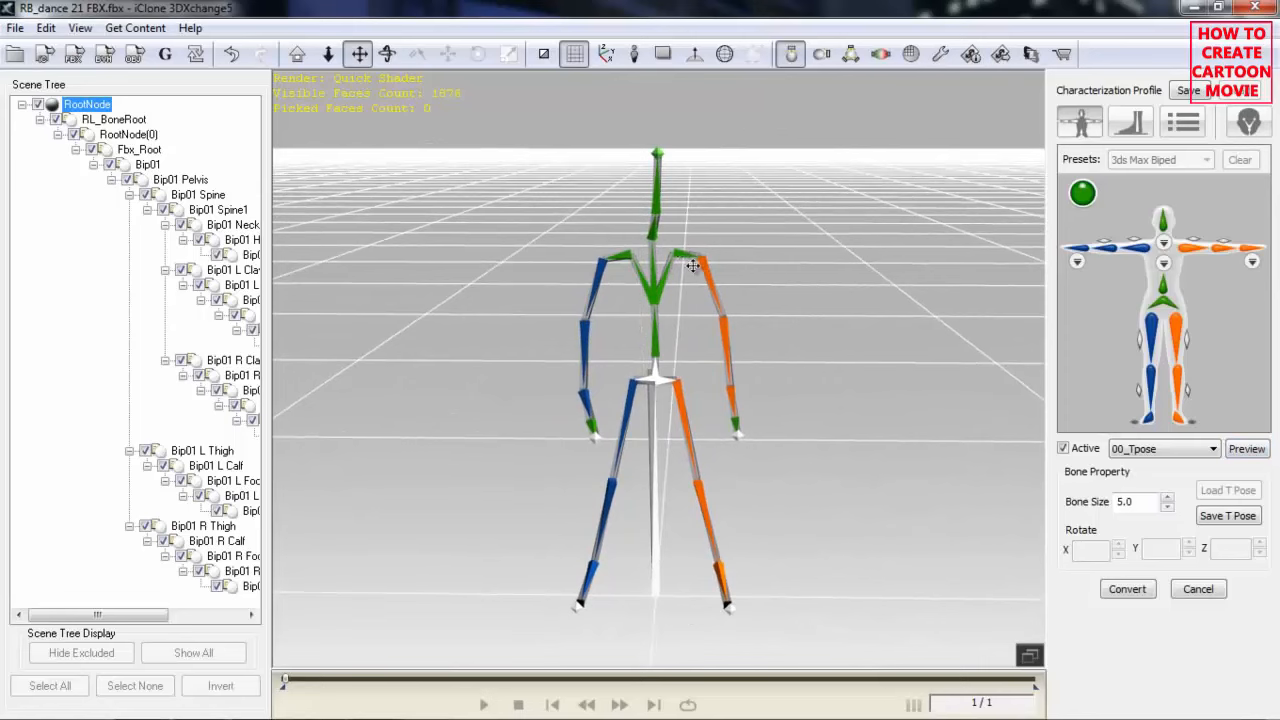
Deactivate the characterization and load the 3Ds Max Biped T-pose template onto the skeleton
click(1063, 448)
click(1229, 490)
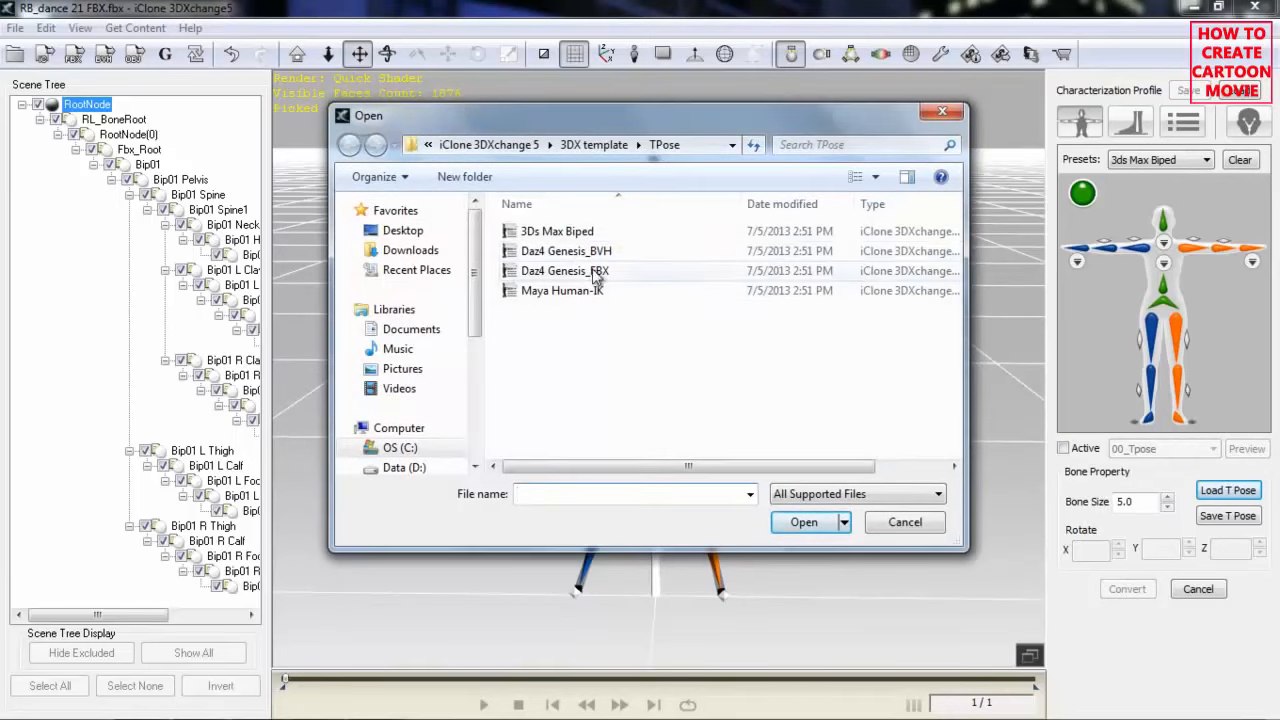
click(566, 232)
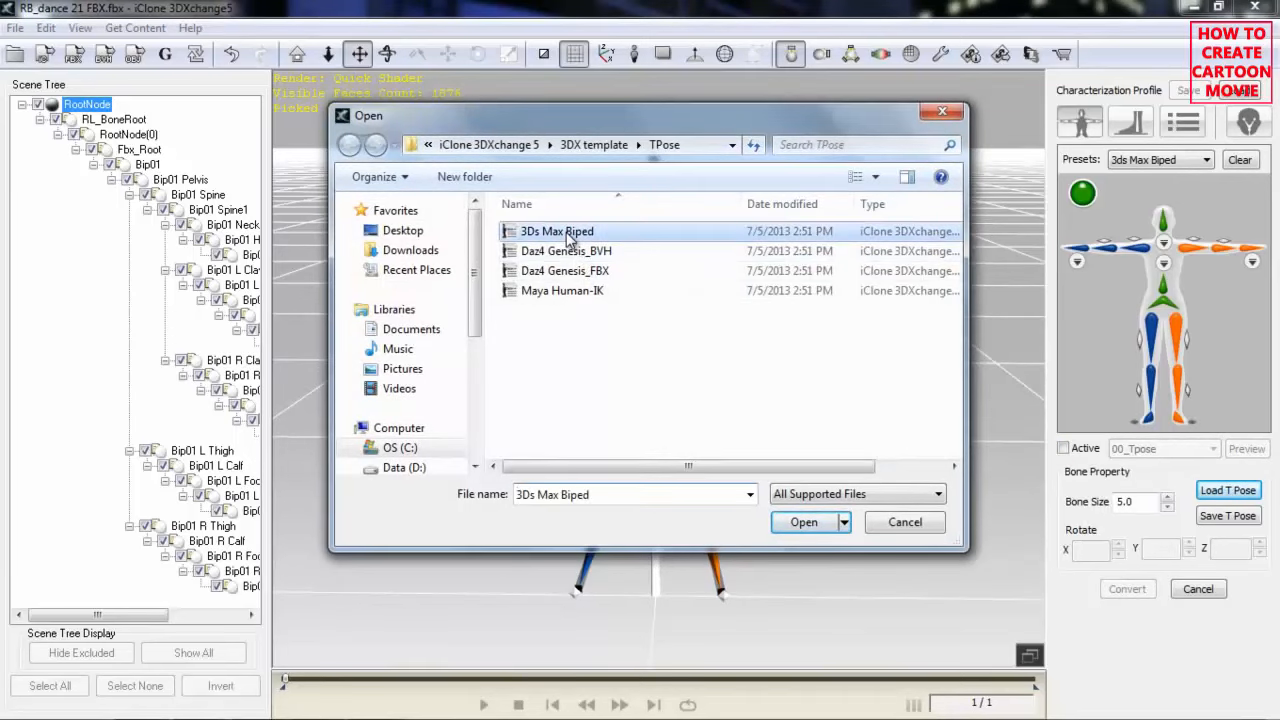
click(804, 522)
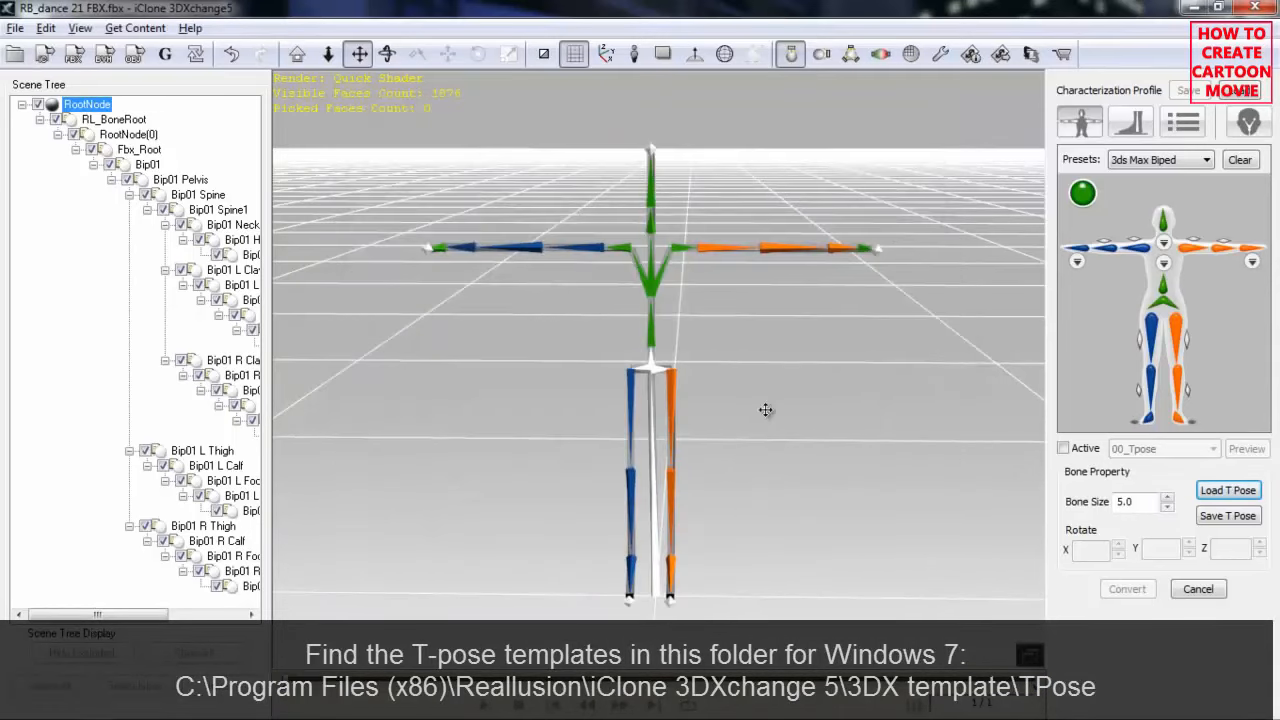
drag(846, 443, 737, 485)
drag(543, 511, 646, 492)
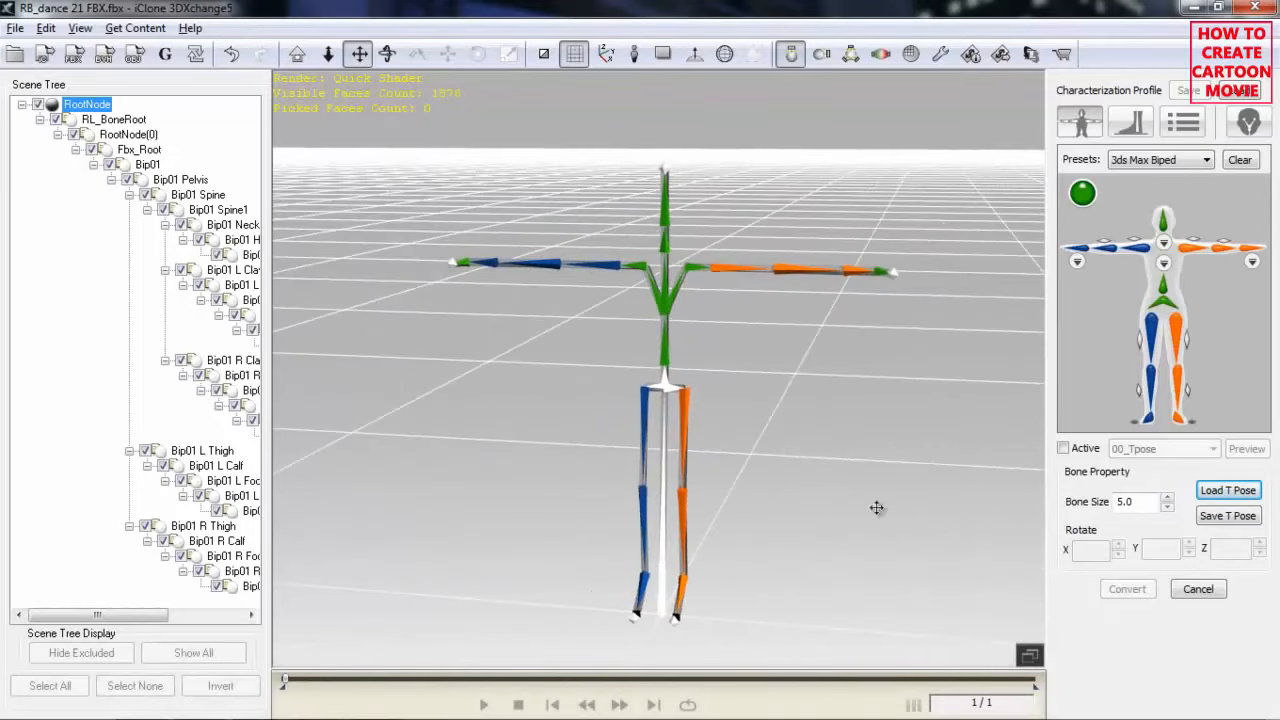
Activate the characterization, preview 09_Basic Run with the loaded T-pose, and deactivate it again
click(1064, 449)
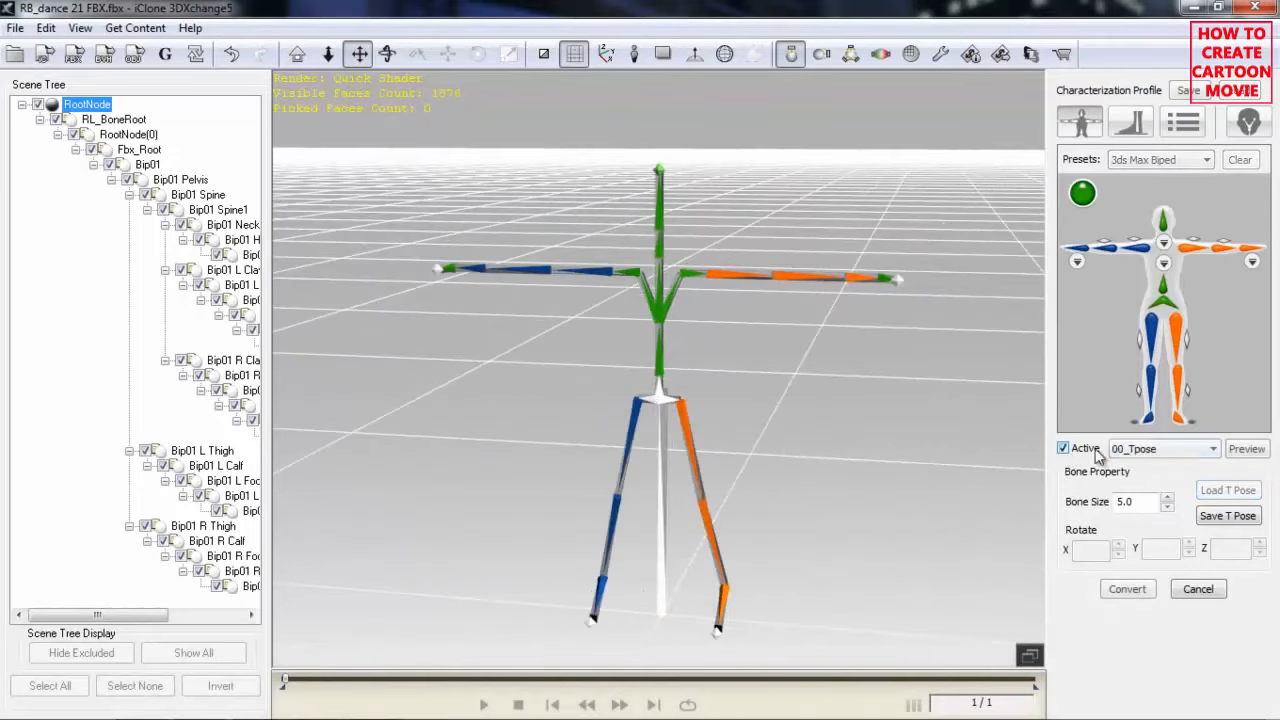
click(1183, 452)
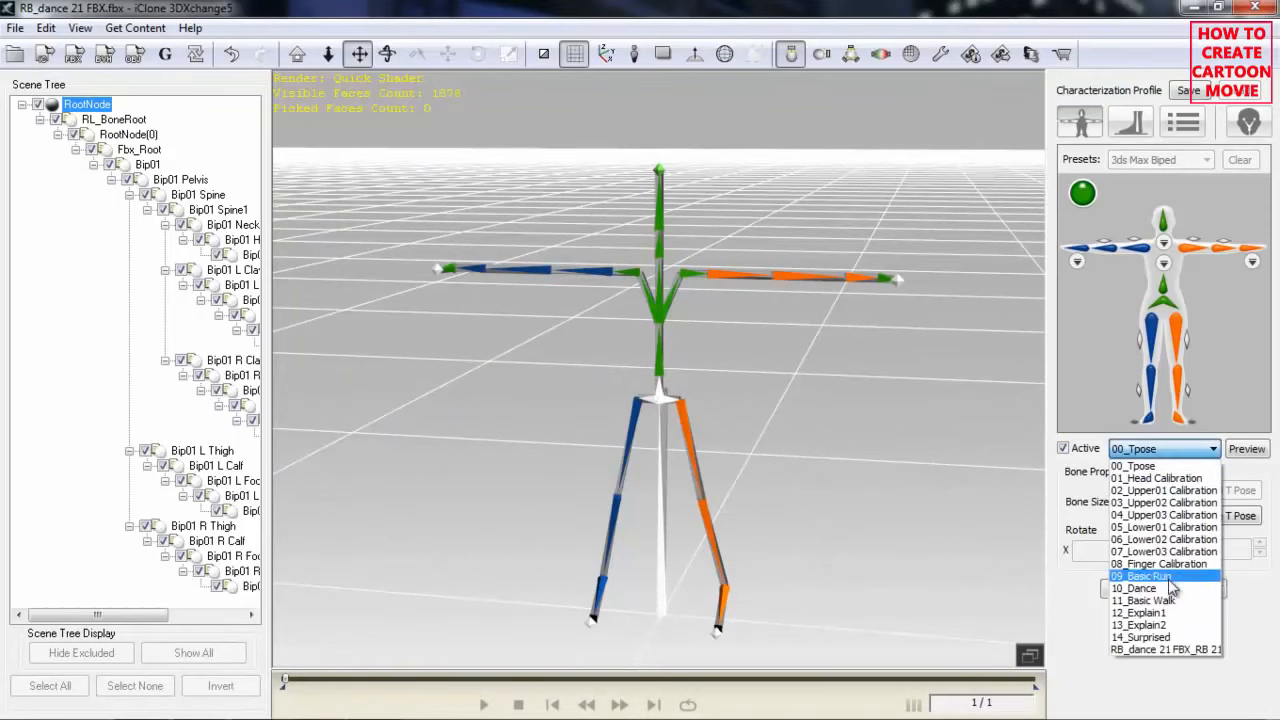
click(1145, 576)
click(1247, 452)
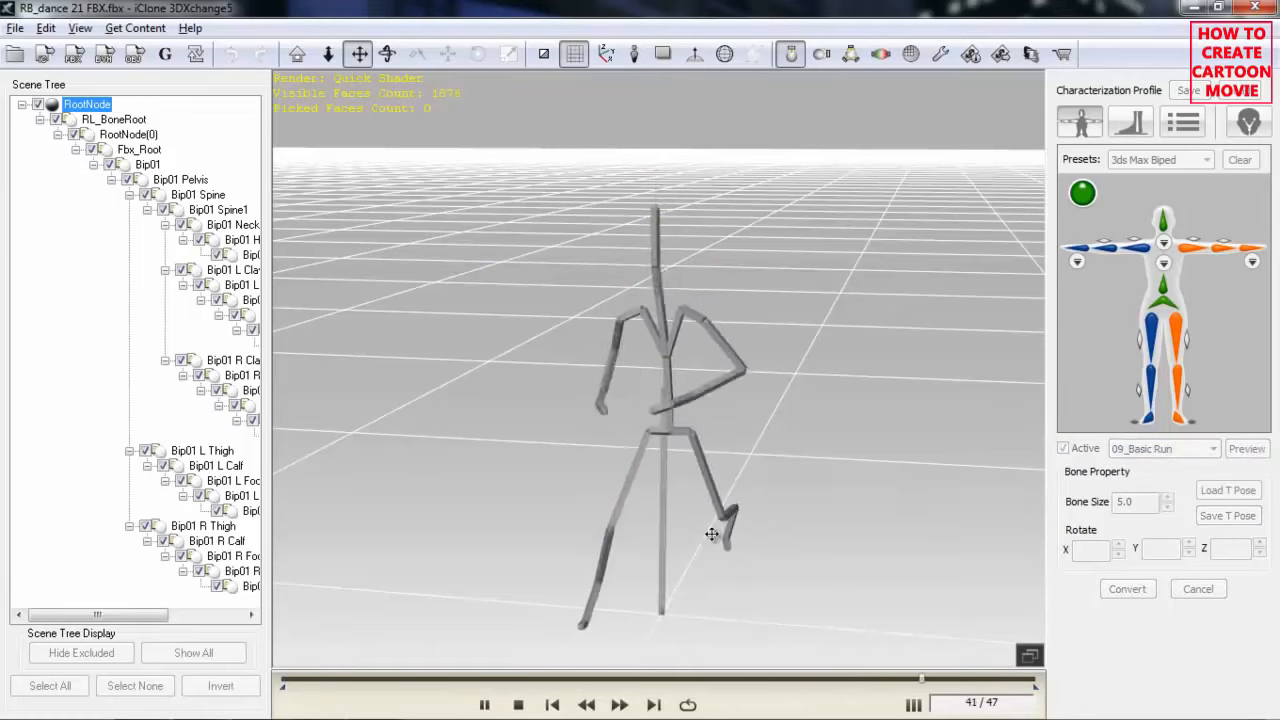
drag(617, 492, 777, 474)
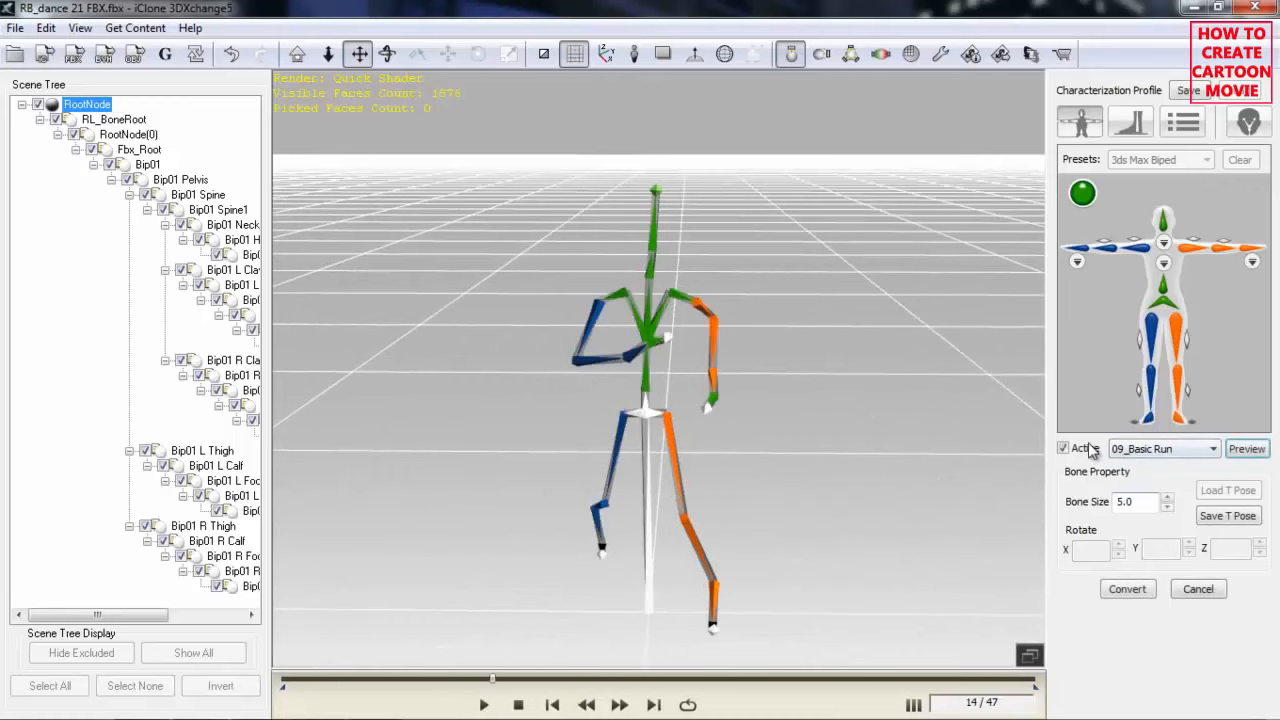
click(1084, 450)
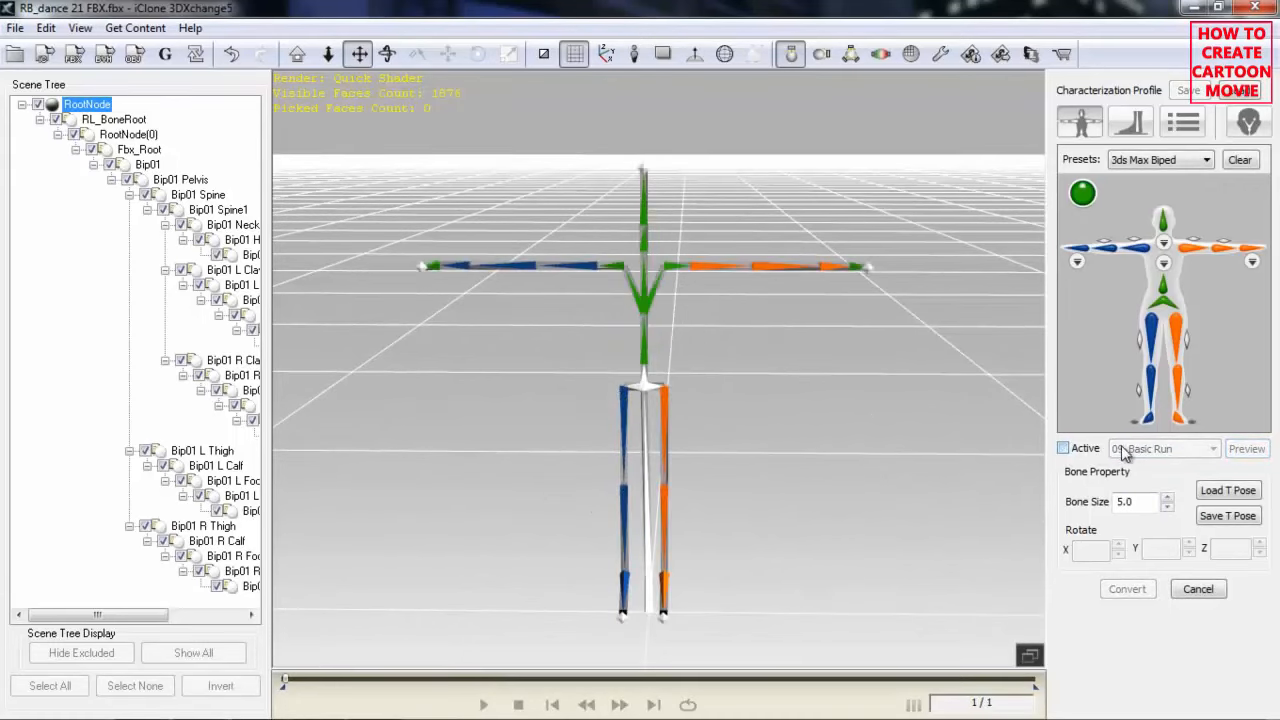
Reactivate the characterization and go past the floor contact setup to the hip and feet offset settings
click(1067, 446)
click(1134, 121)
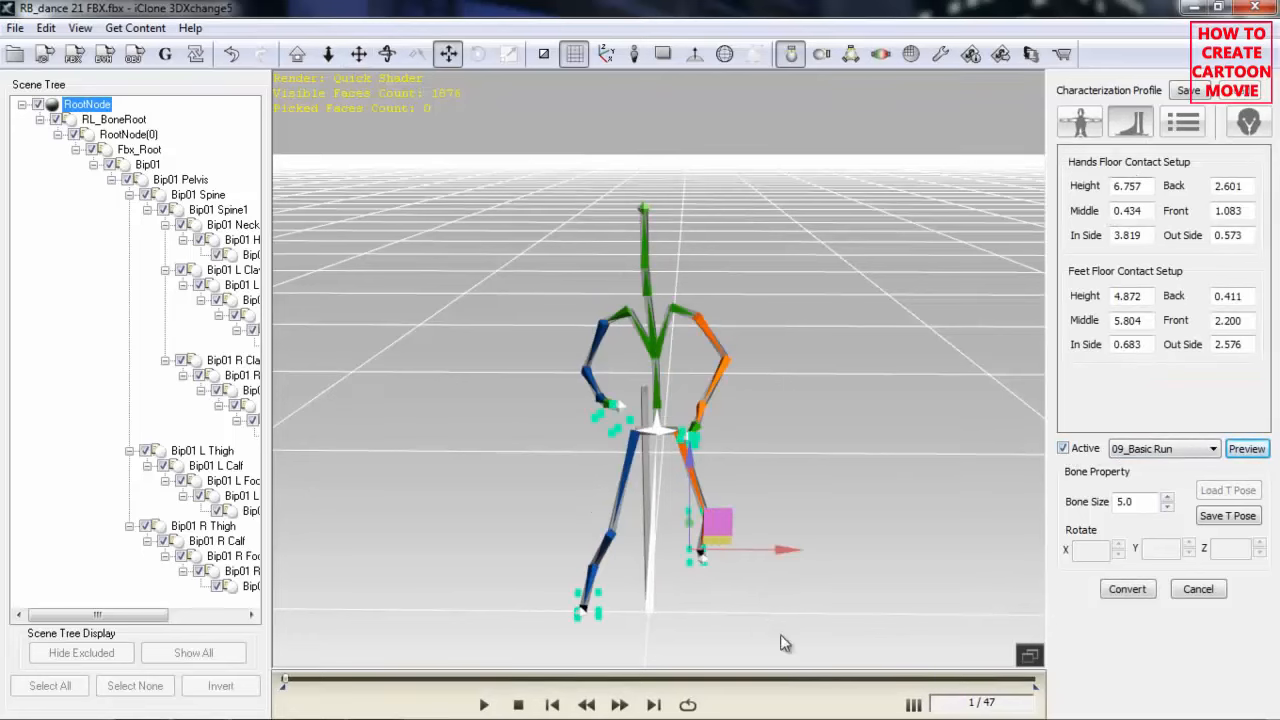
click(1186, 121)
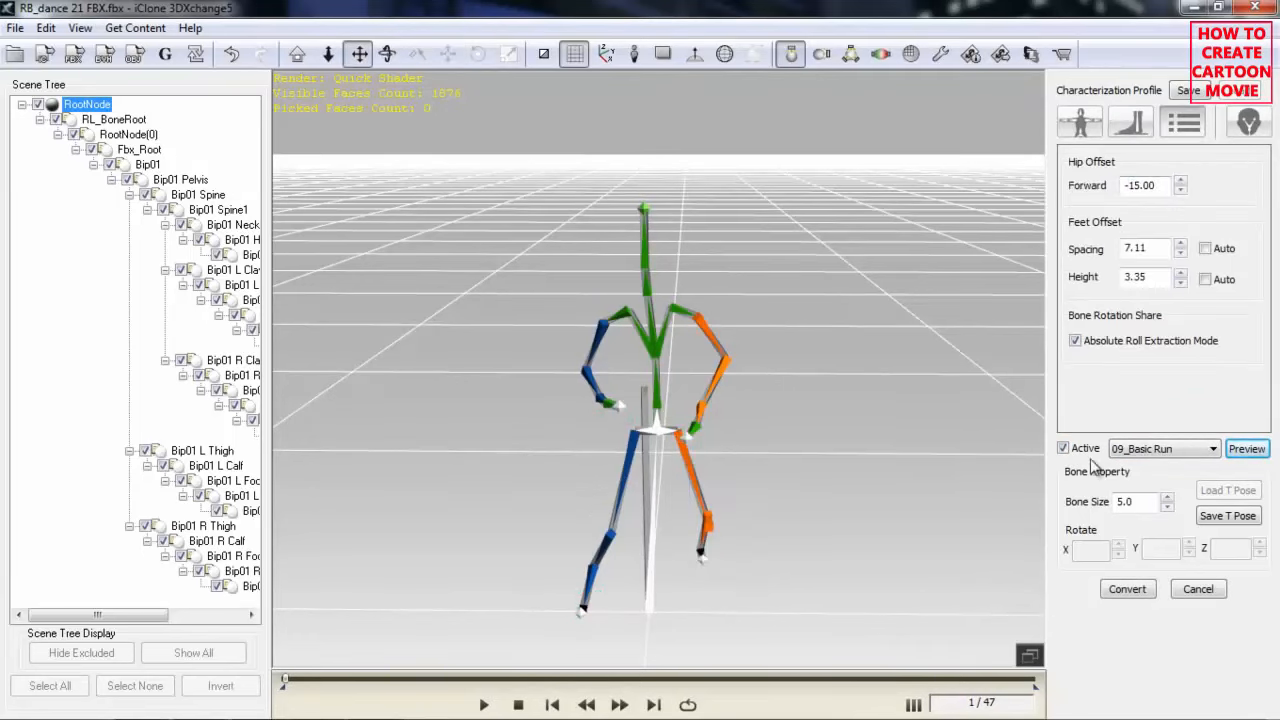
Apply the 00_Tpose calibration pose and set the feet offset spacing to Auto
click(1135, 449)
click(1145, 463)
click(1248, 450)
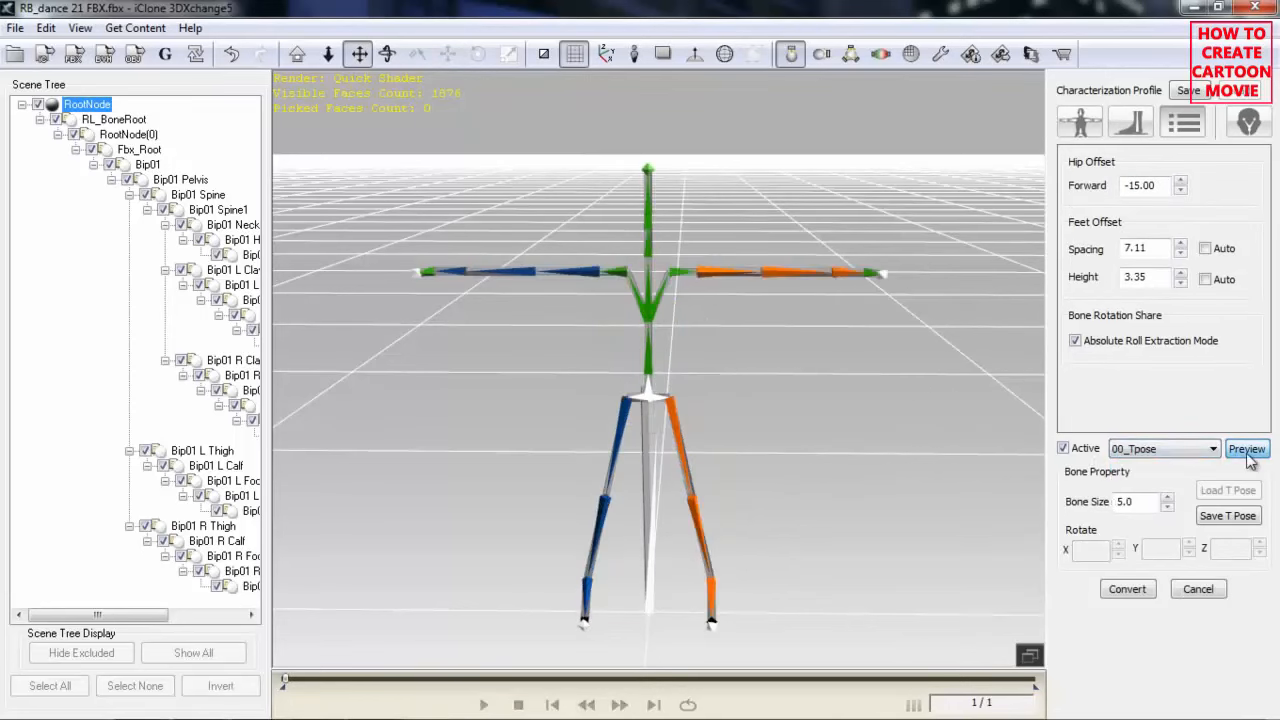
drag(855, 332, 830, 381)
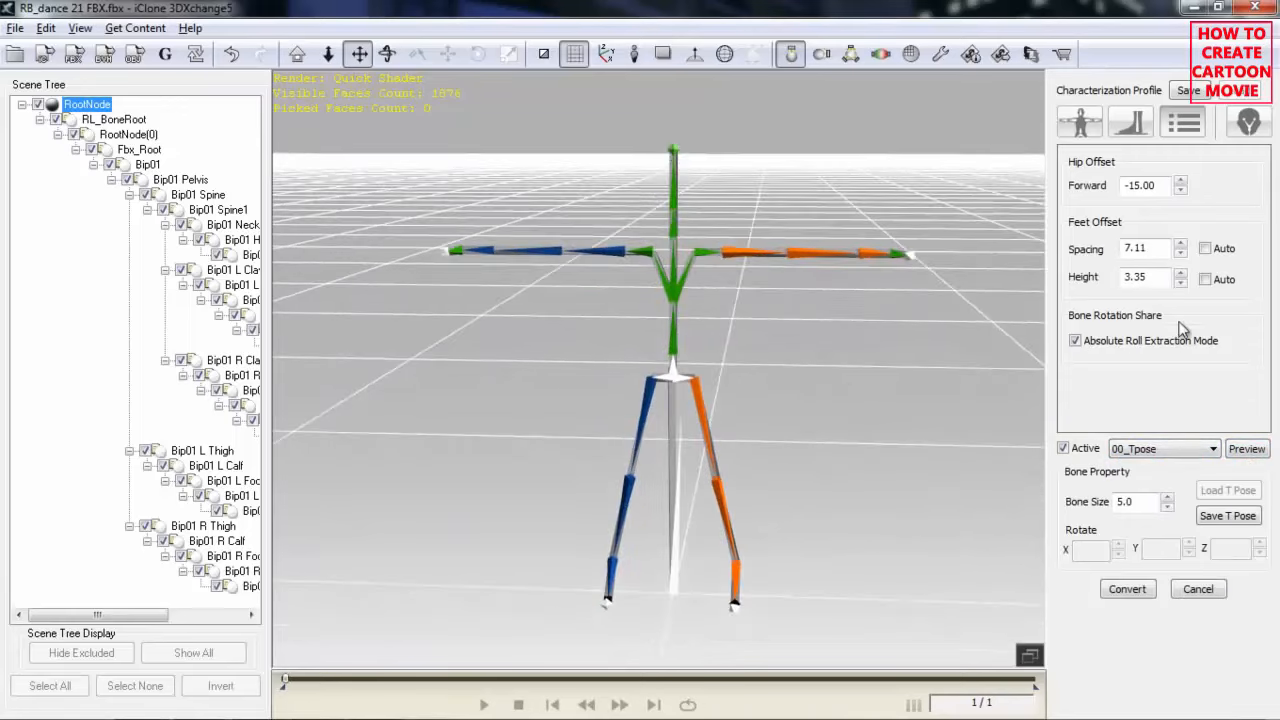
click(1206, 248)
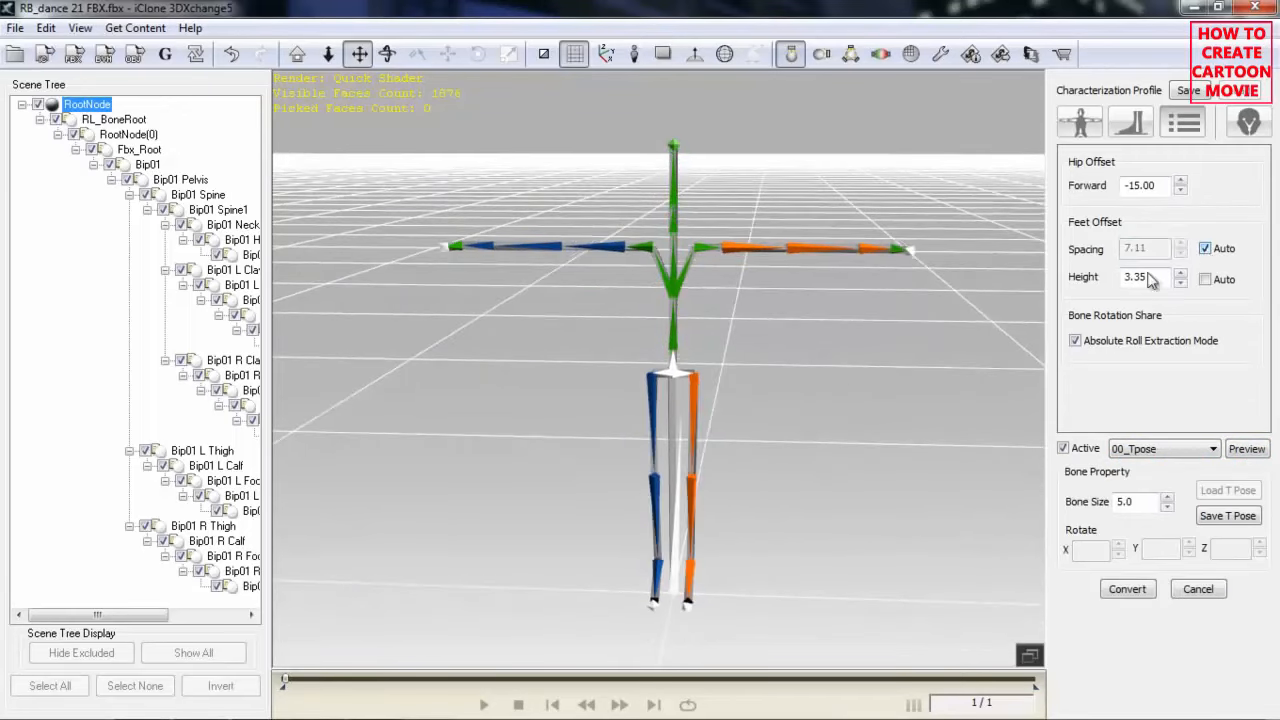
Try a forward hip offset of 0 while viewing the skeleton from the side
drag(790, 543, 771, 521)
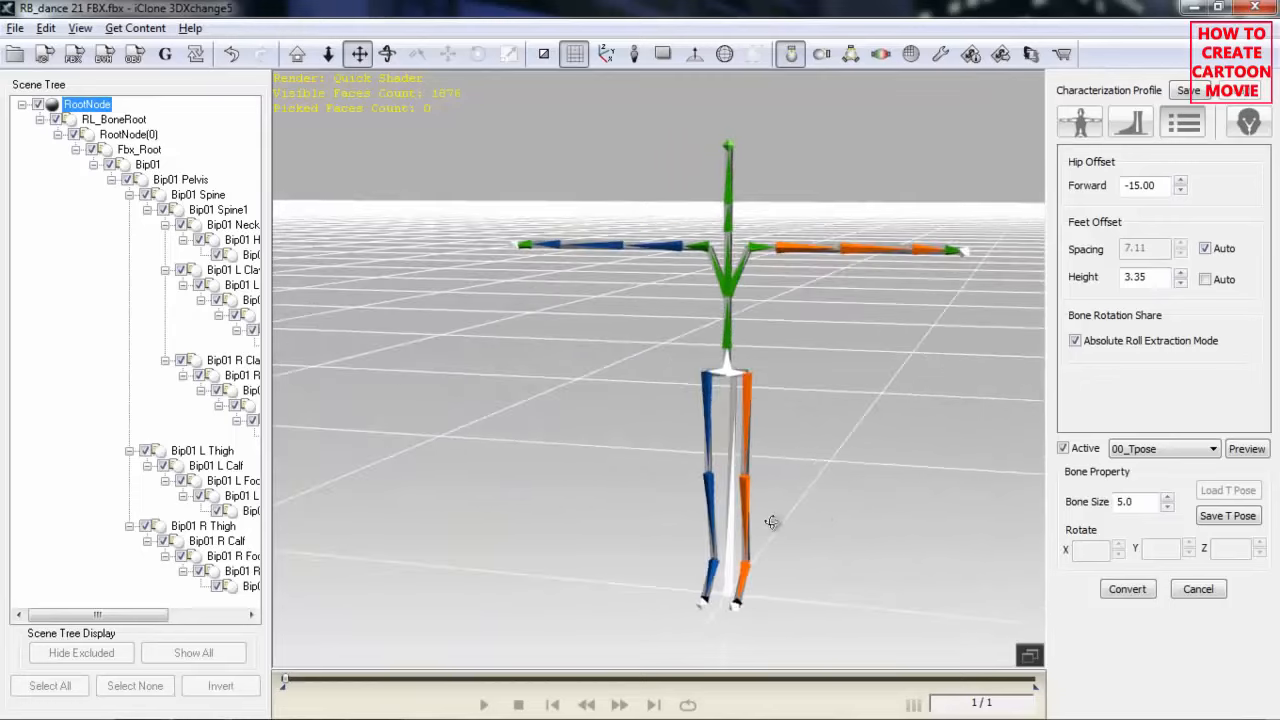
drag(818, 403, 679, 431)
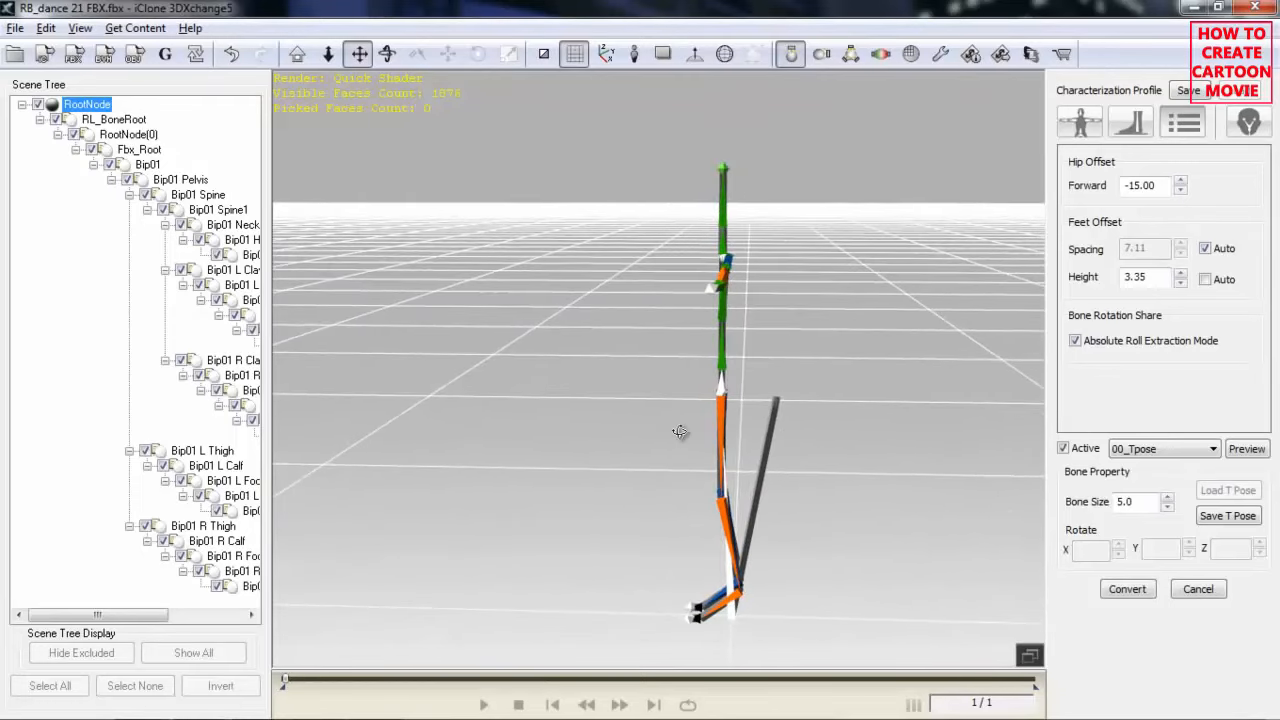
drag(1155, 190, 1118, 185)
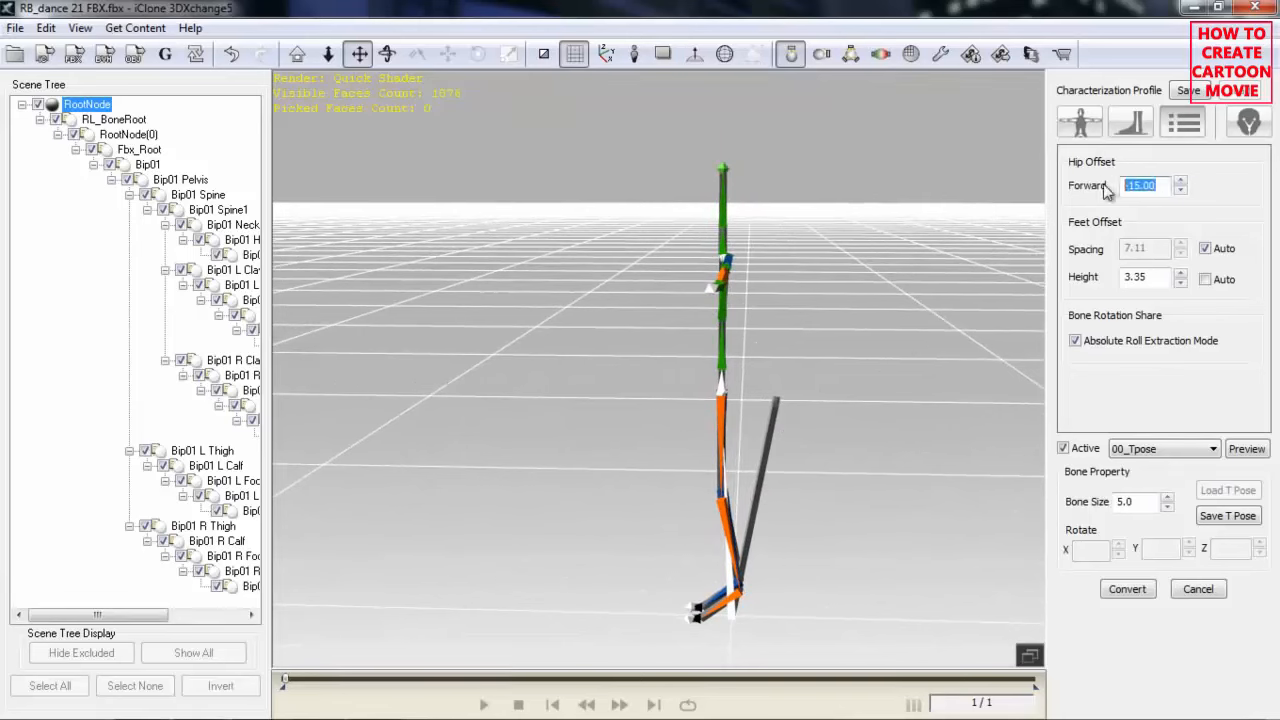
text(0)
key(Return)
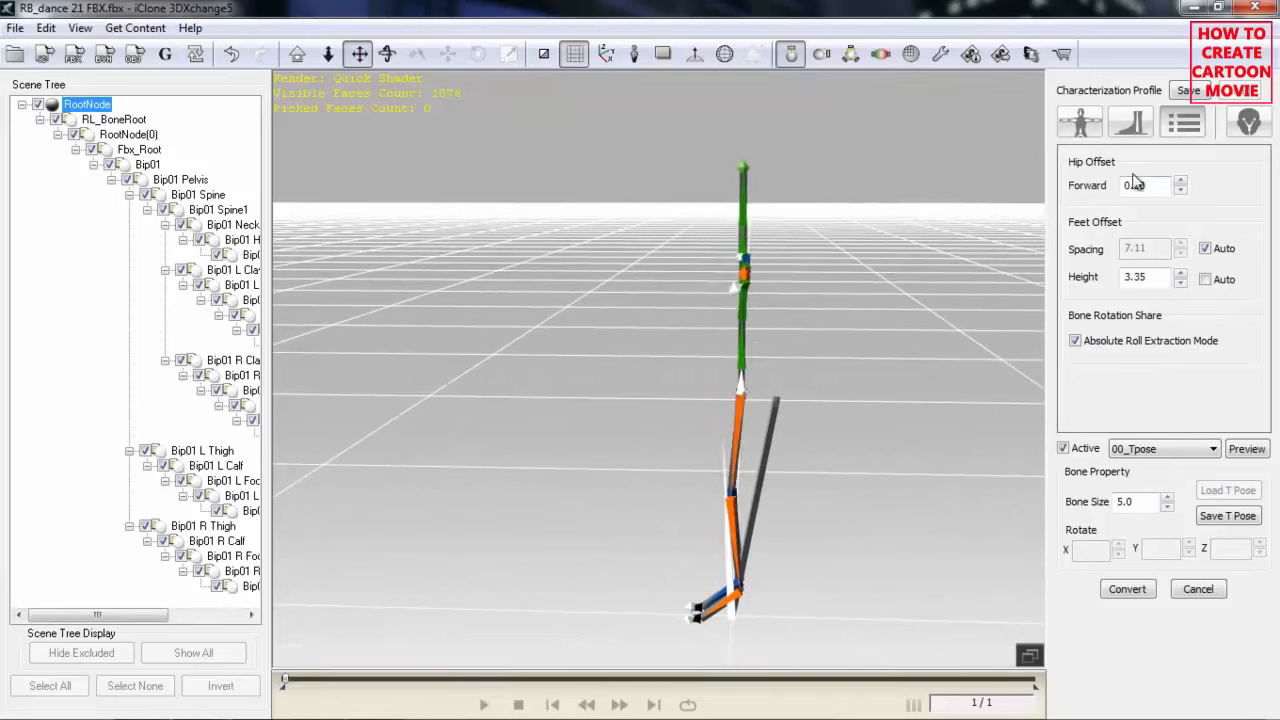
Set the forward hip offset to -10
drag(1163, 185, 1101, 178)
text(-10)
key(Return)
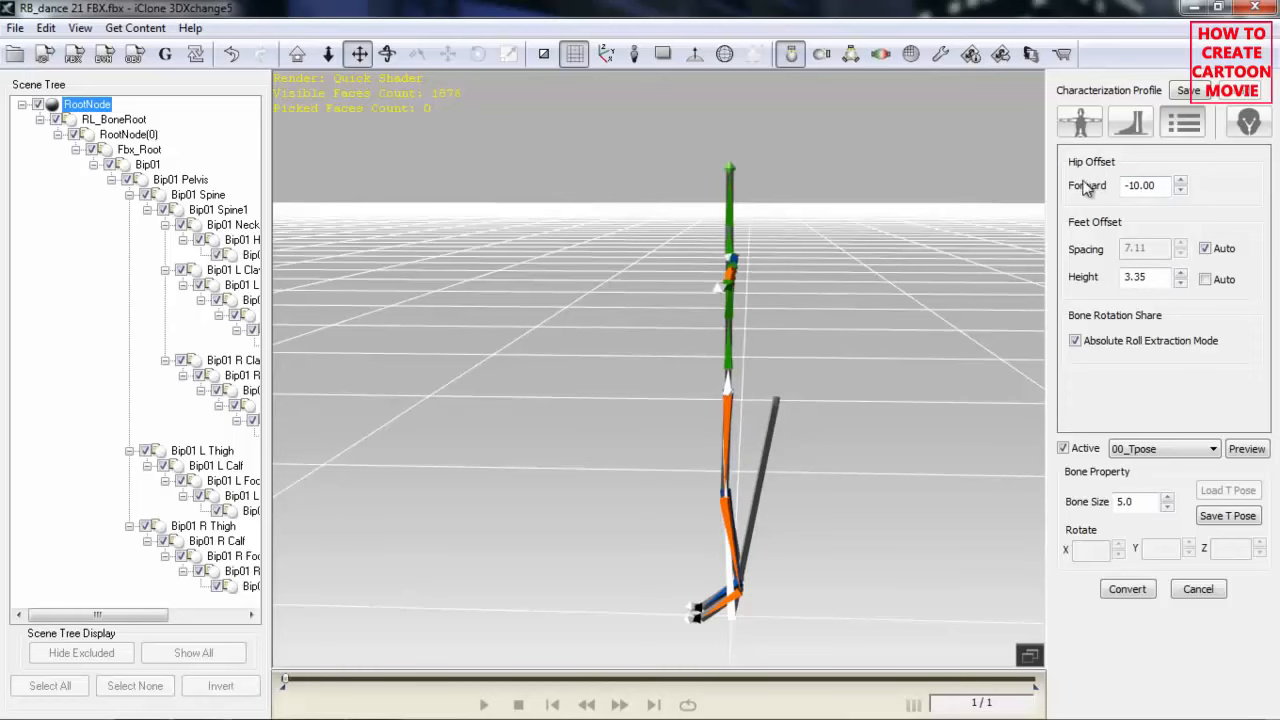
Convert the characterized skeleton with the current offset settings and dismiss the Motion Library update notice
drag(822, 428, 952, 464)
drag(696, 477, 966, 444)
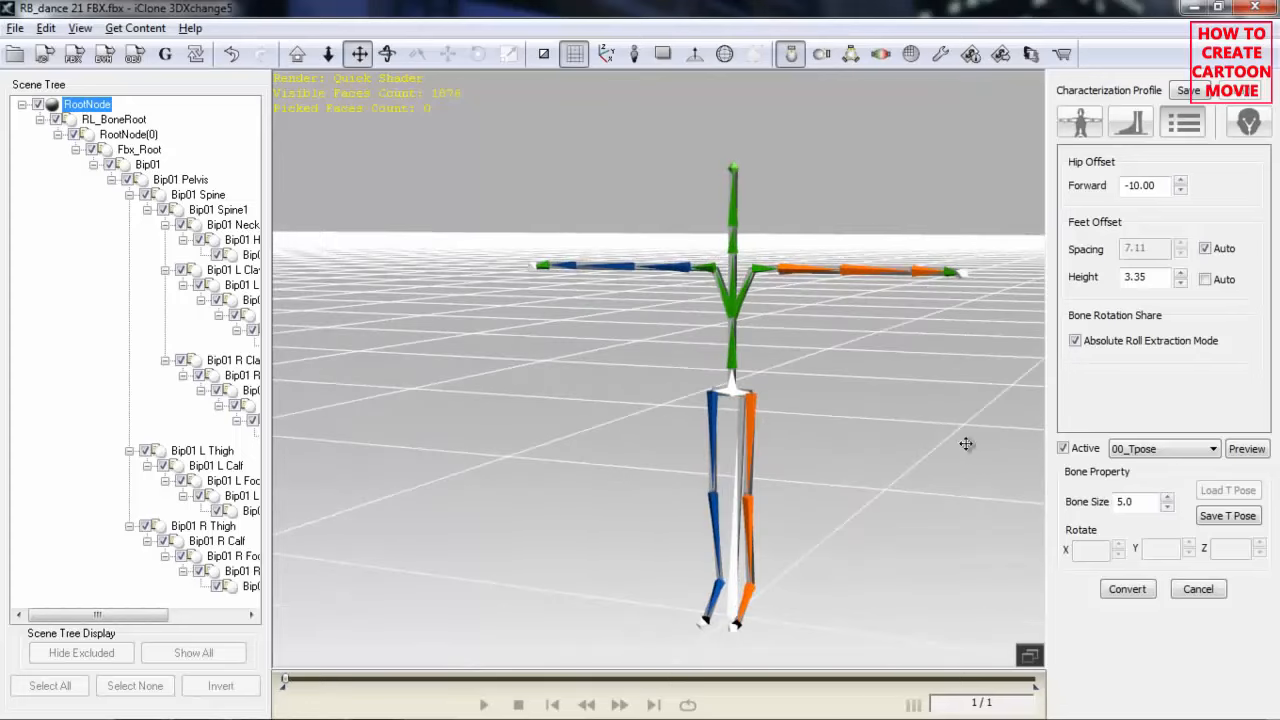
drag(744, 407, 675, 240)
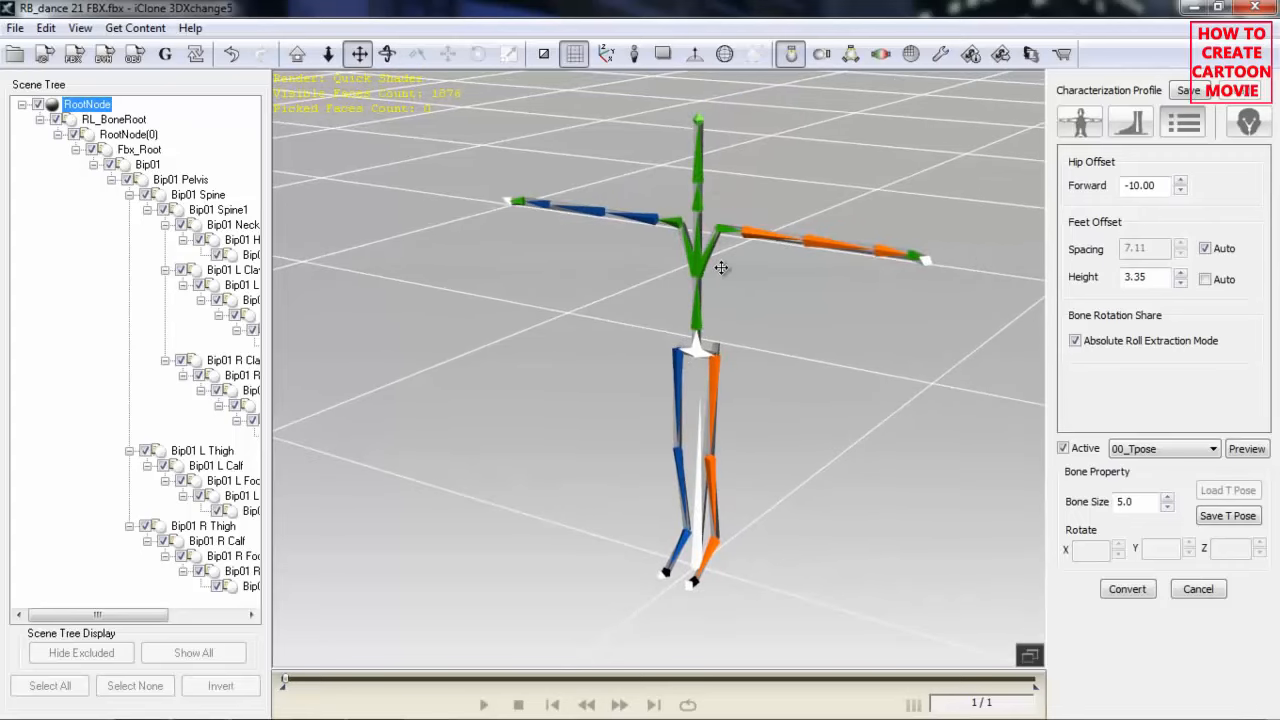
click(1142, 594)
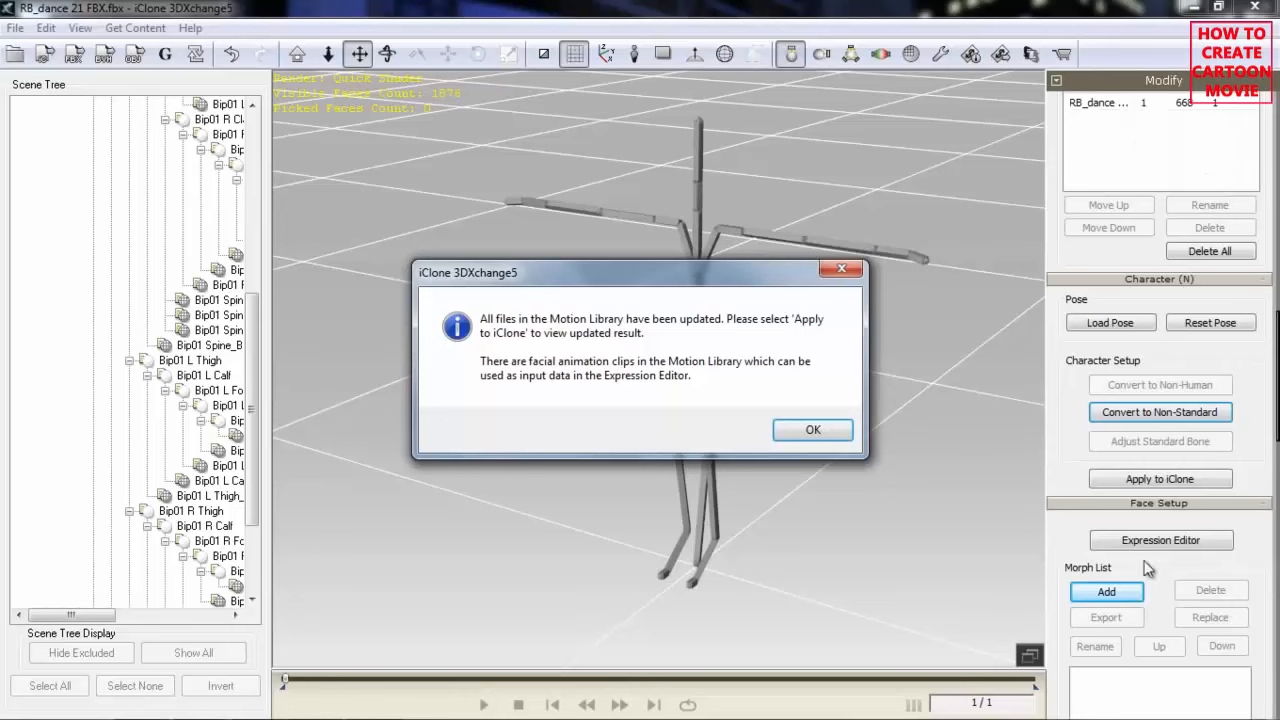
click(812, 430)
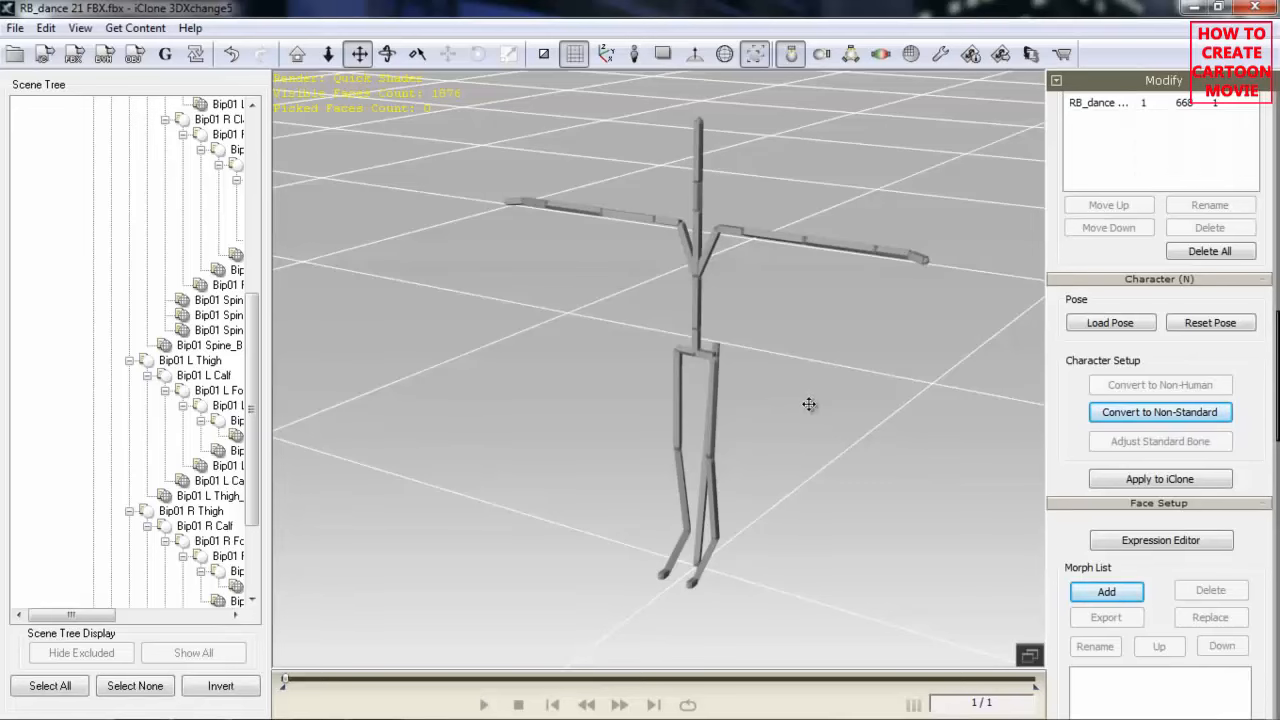
Rename the RB_dance clip in the Perform Editor to CoolDance
drag(823, 381, 574, 416)
drag(679, 427, 704, 412)
drag(1277, 380, 1277, 298)
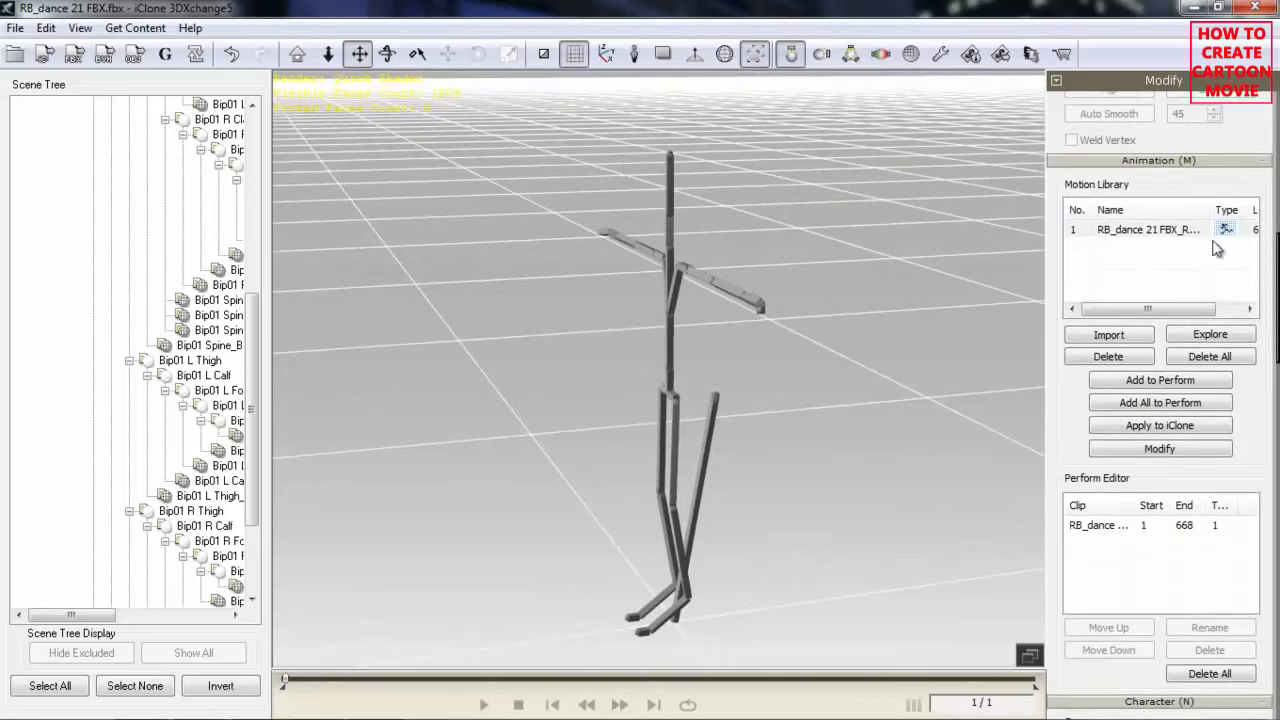
click(1105, 529)
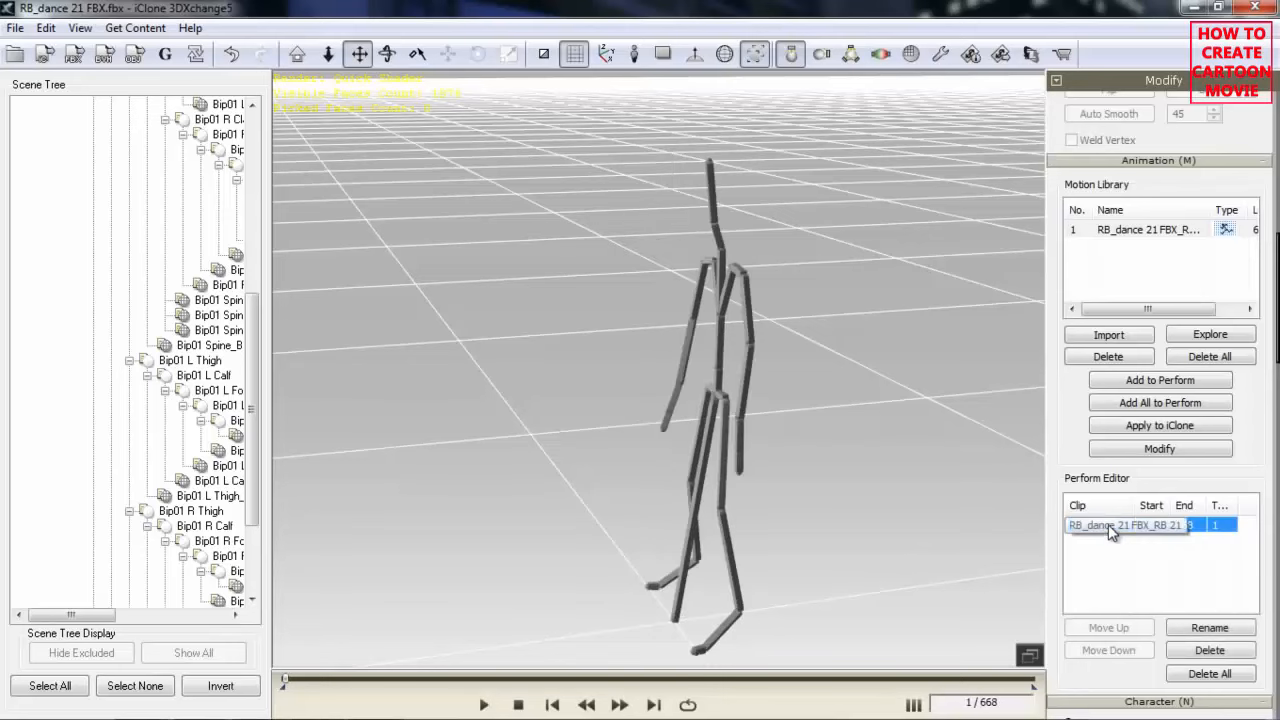
double_click(1074, 530)
drag(1086, 526, 1277, 532)
key(BackSpace)
key(BackSpace)
key(BackSpace)
key(BackSpace)
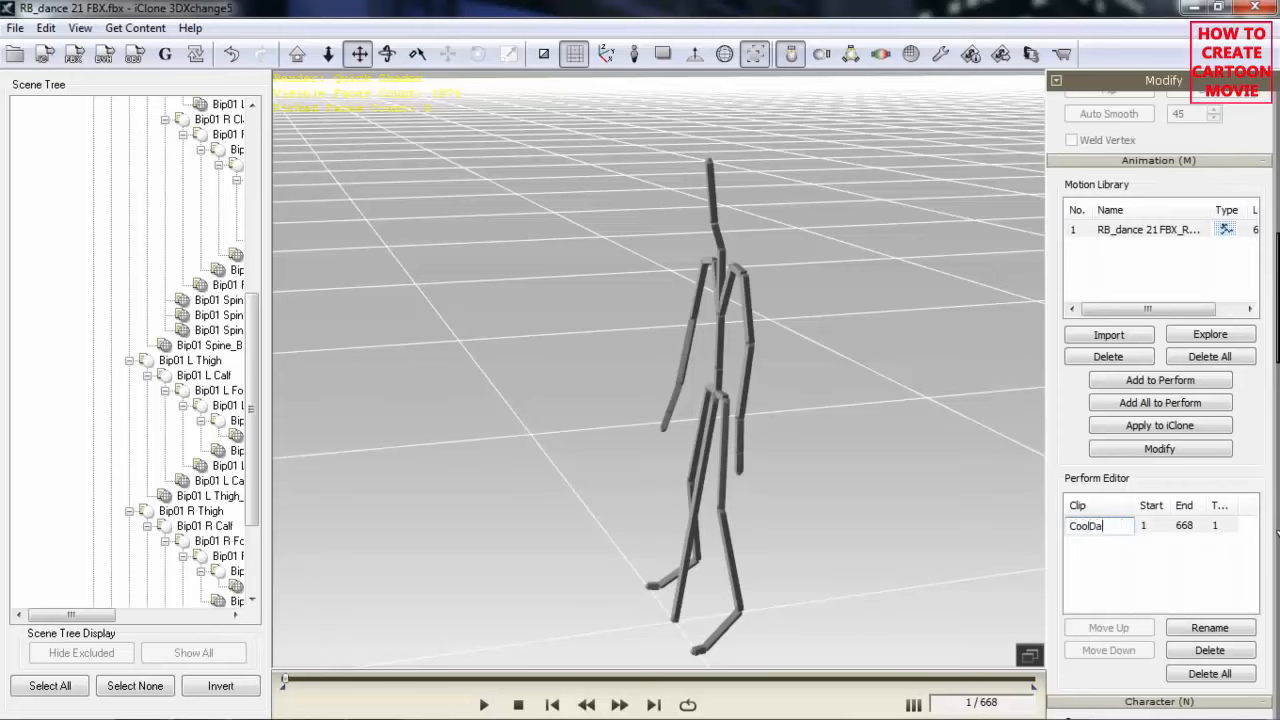
key(Return)
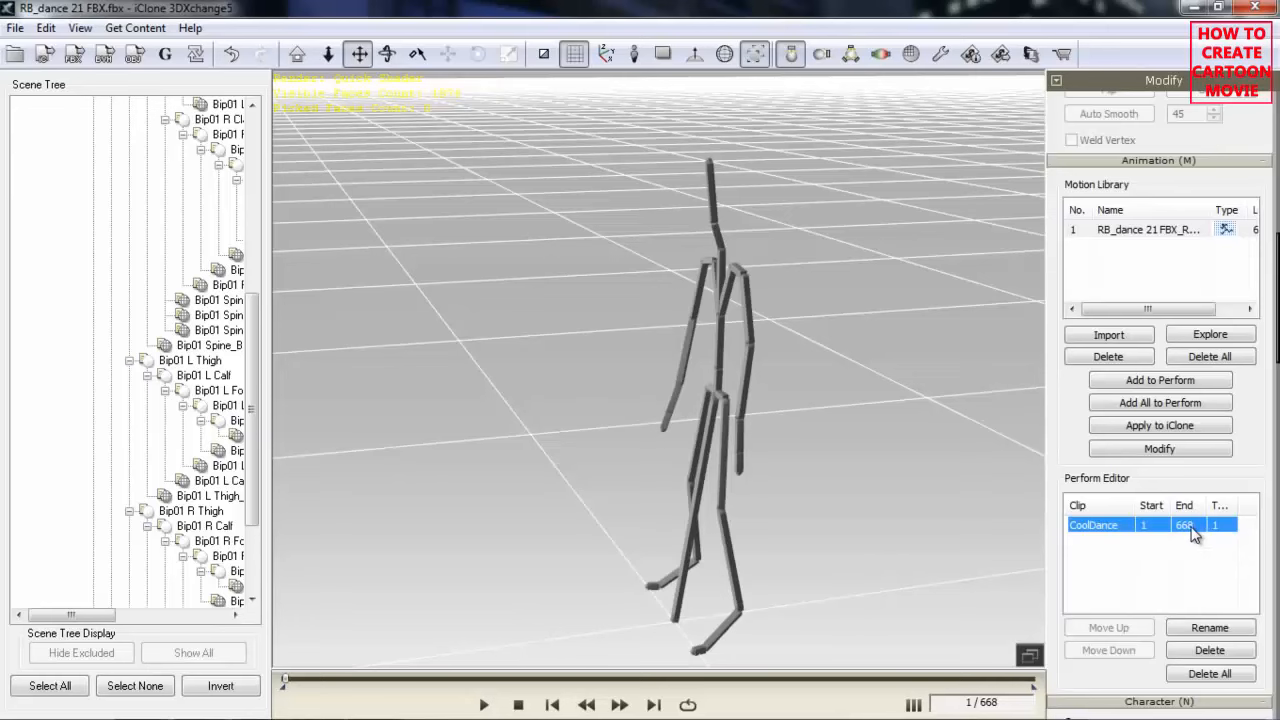
Export only the CoolDance animation as an iMotion file to the Desktop, with geometry export turned off
click(45, 55)
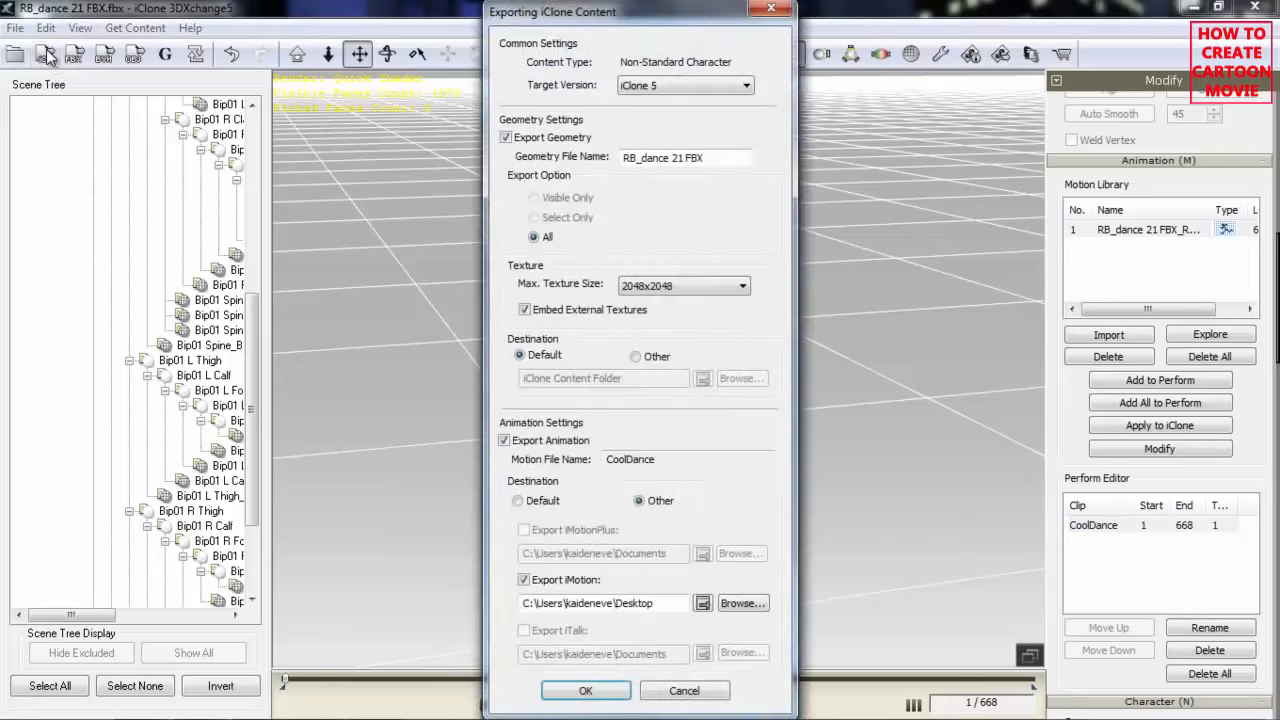
click(506, 138)
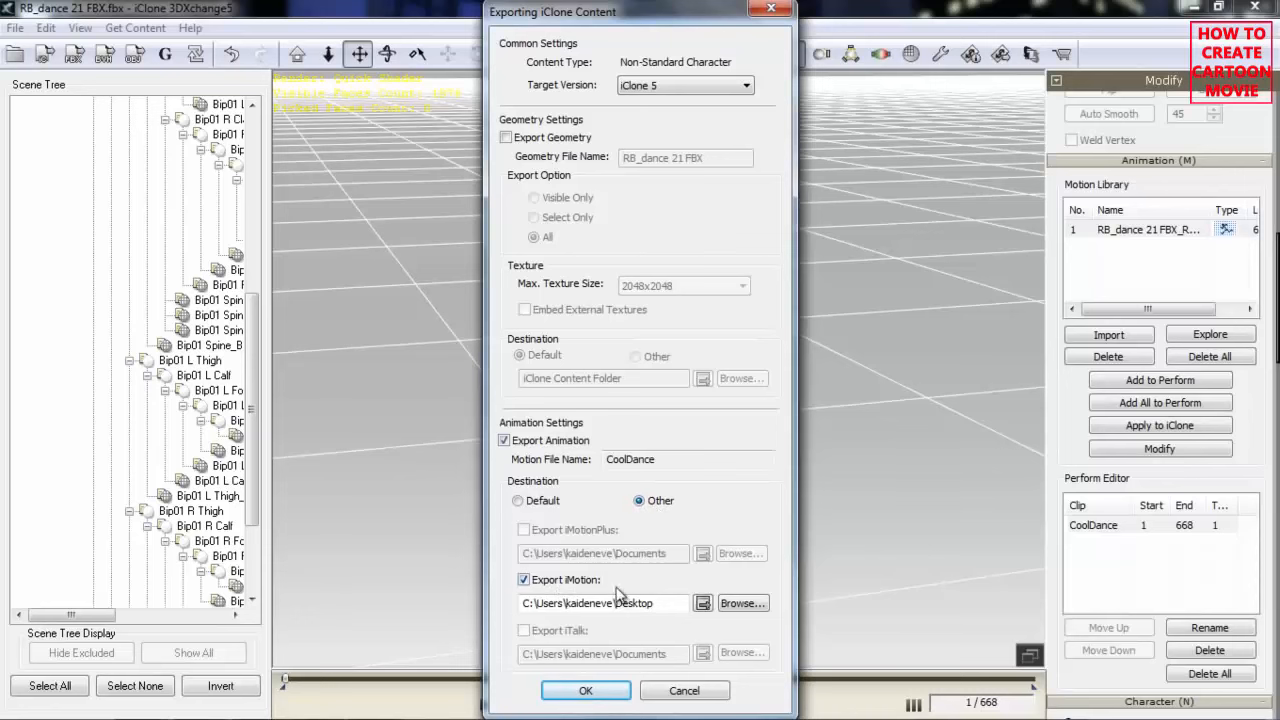
click(586, 690)
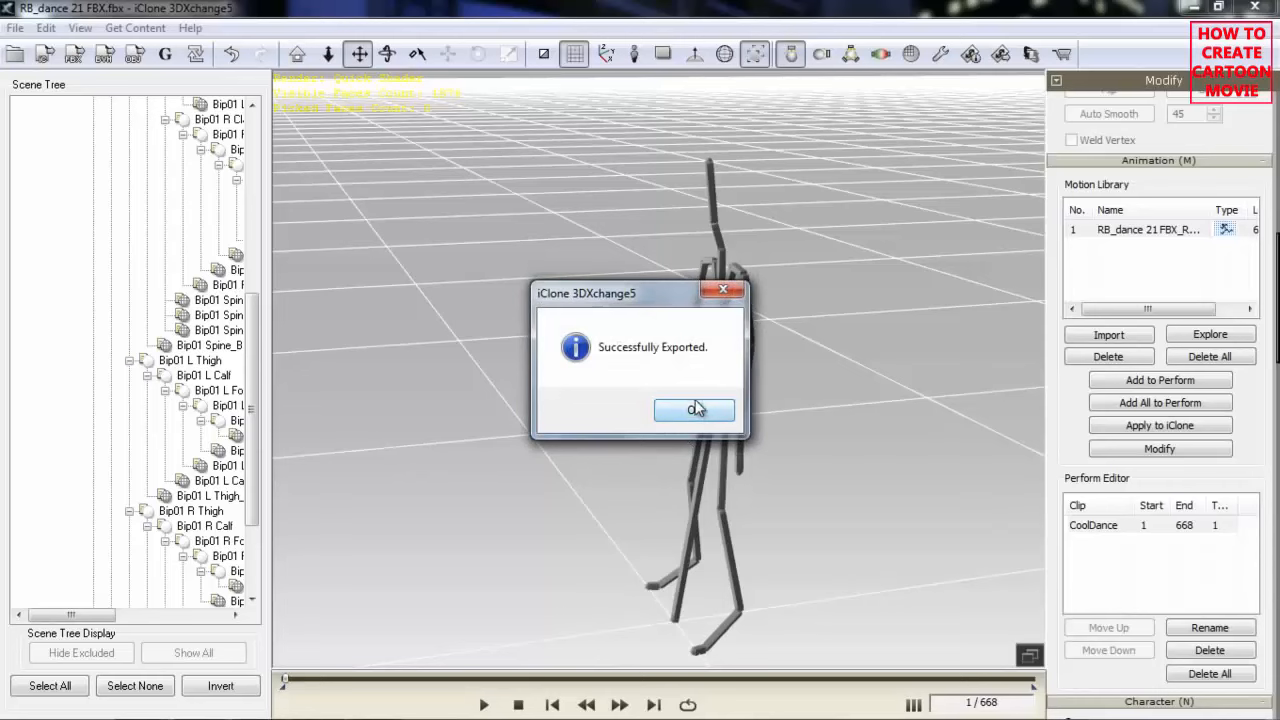
click(695, 412)
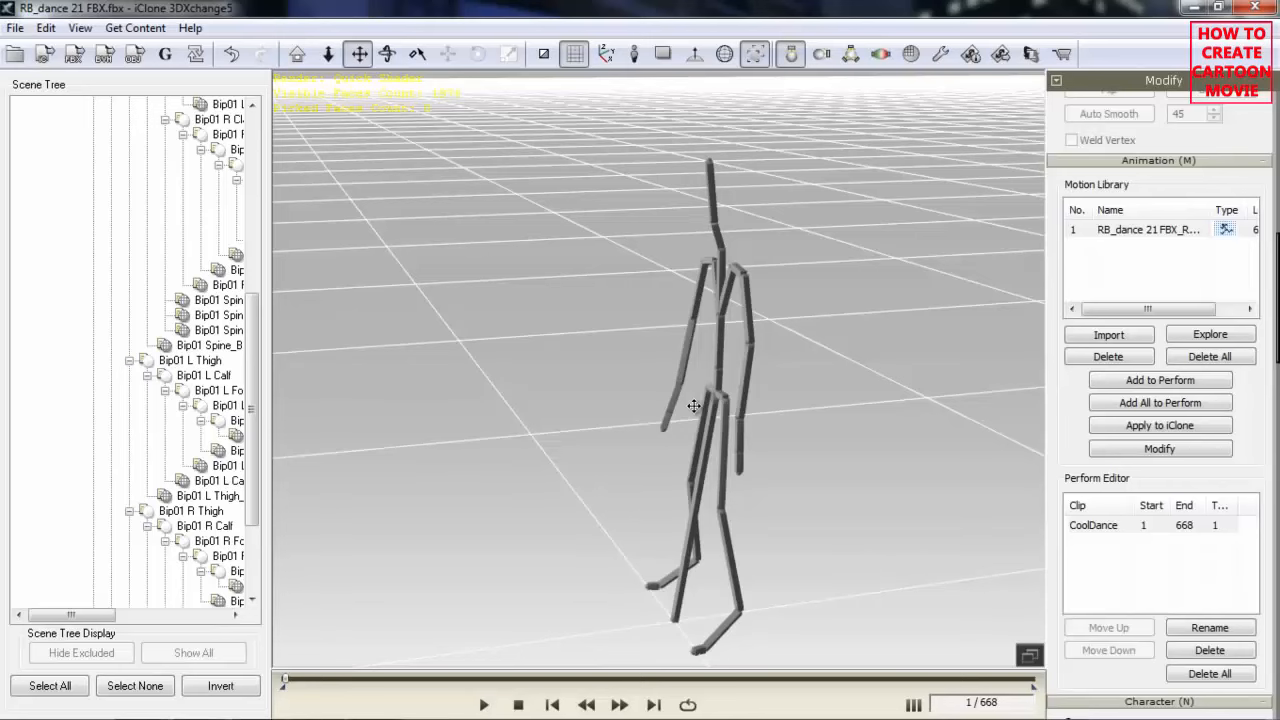
Minimize 3DXchange and place the exported CoolDance file just above the RB_dance 21 FBX file on the desktop
click(1197, 9)
click(34, 540)
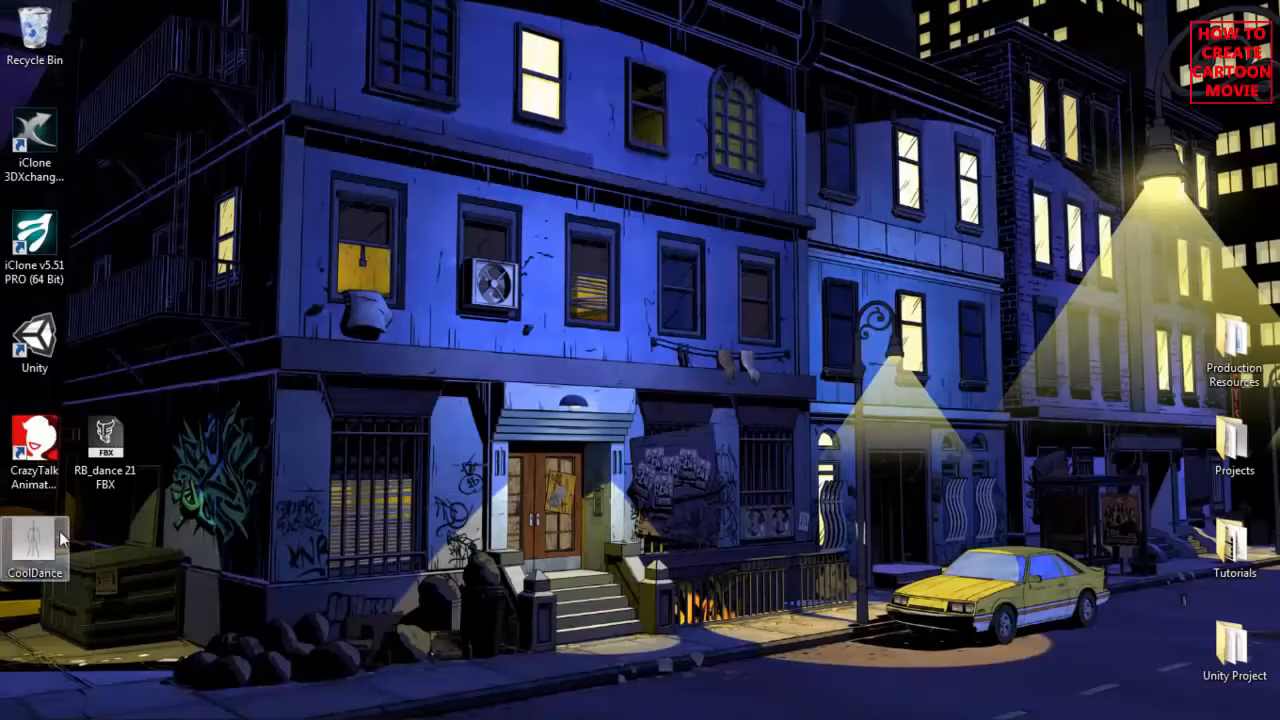
drag(34, 540, 106, 354)
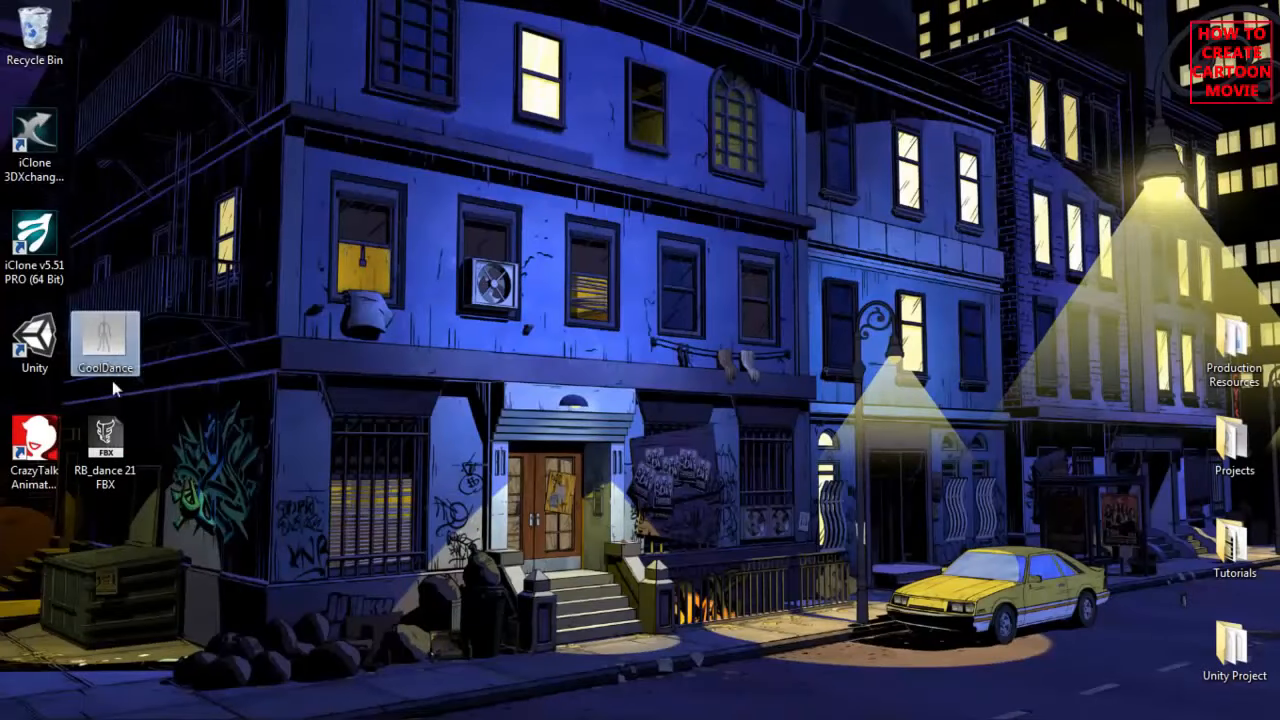
click(115, 445)
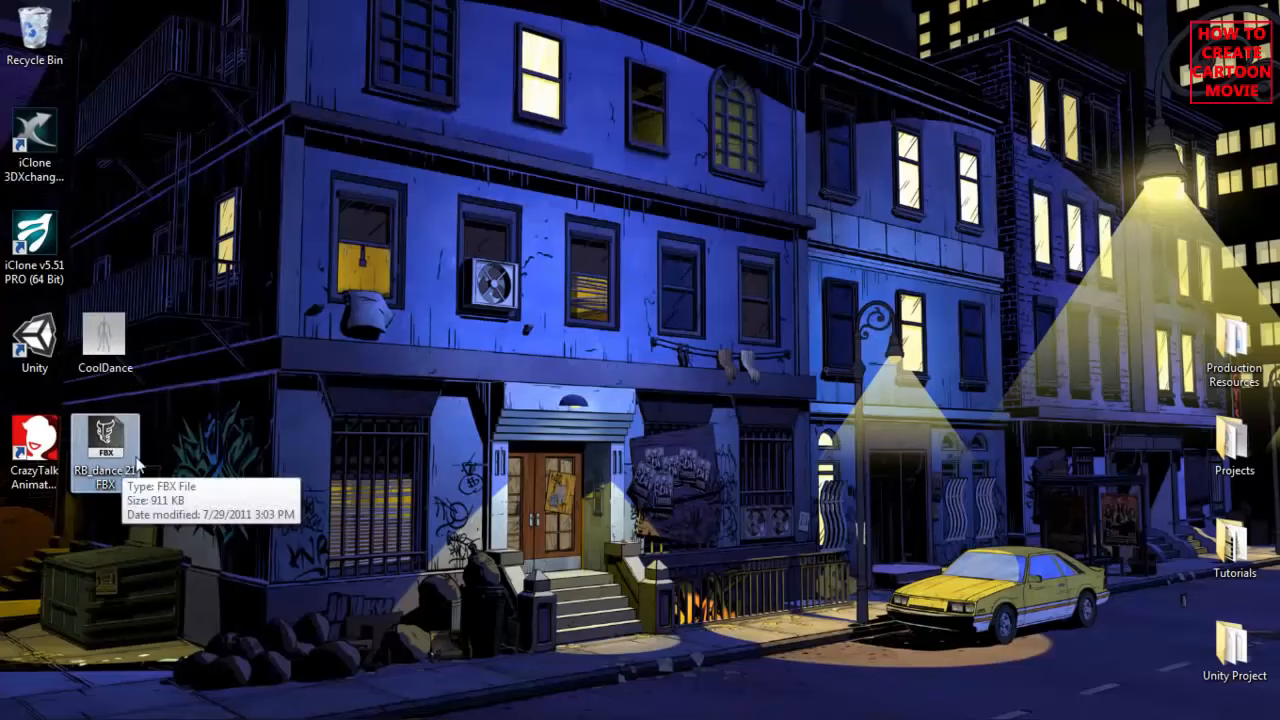
Switch to iClone and apply the CoolDance motion file from the desktop to the G5 Eddie avatar
click(106, 342)
drag(556, 385, 696, 324)
key(alt+Tab)
key(Tab)
key(Tab)
key(Tab)
key(Tab)
key(Tab)
key(Tab)
key(Tab)
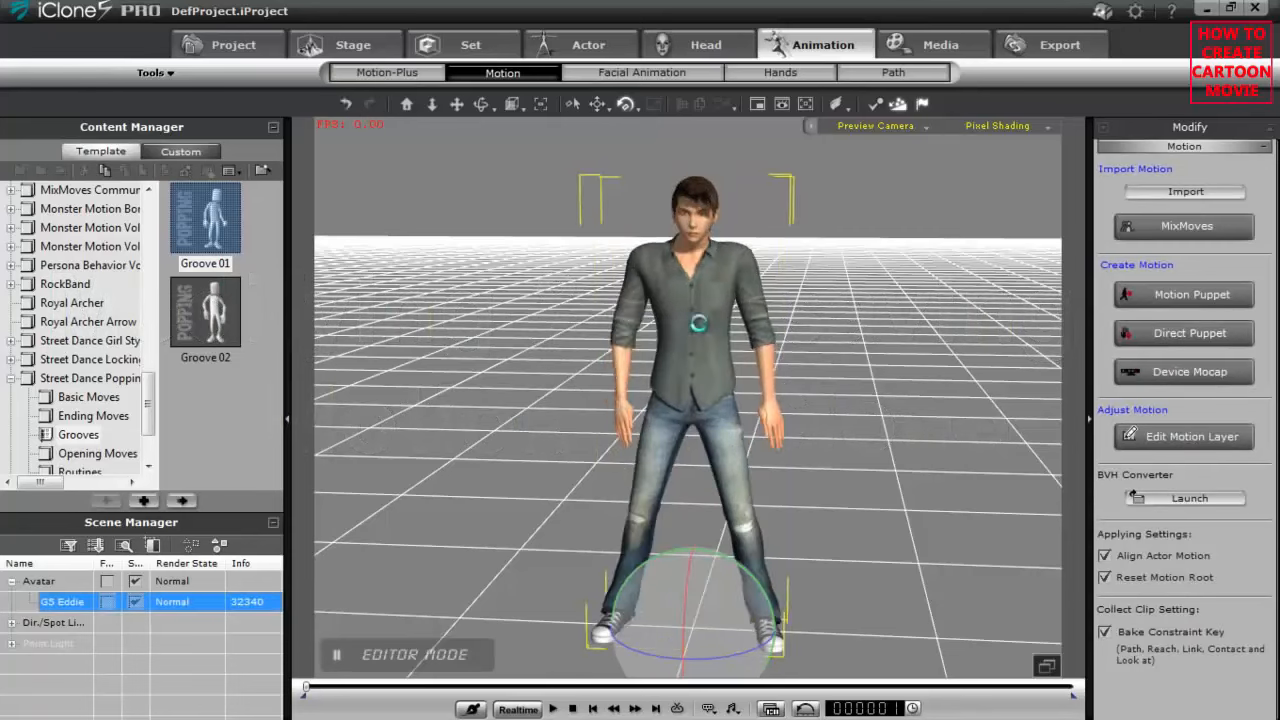
Play the dance motion on the avatar and return the playback to the first frame
key(space)
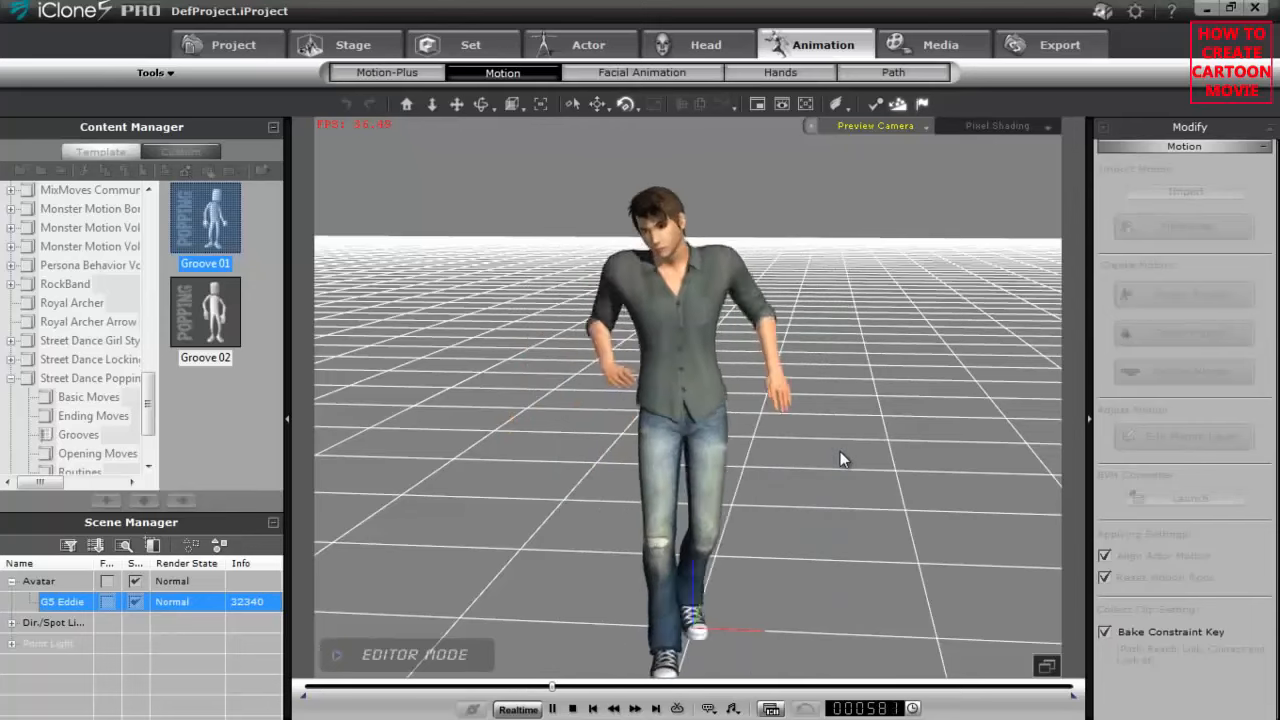
key(space)
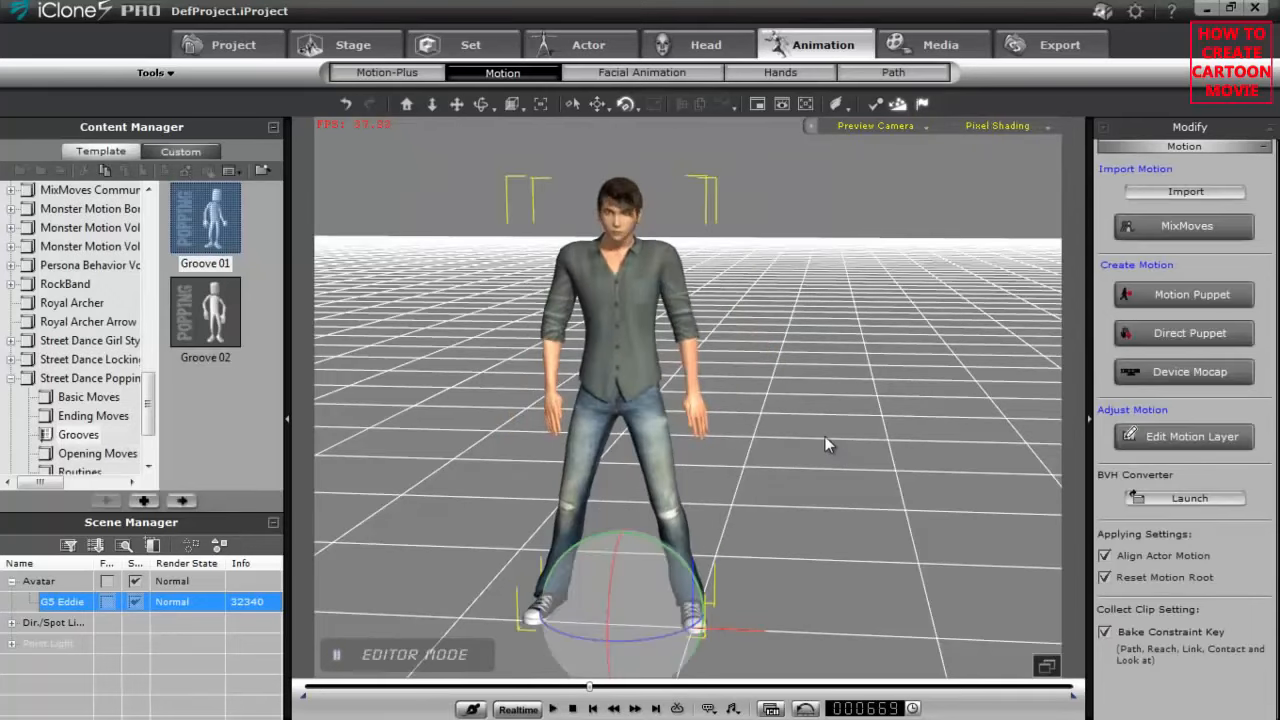
click(572, 708)
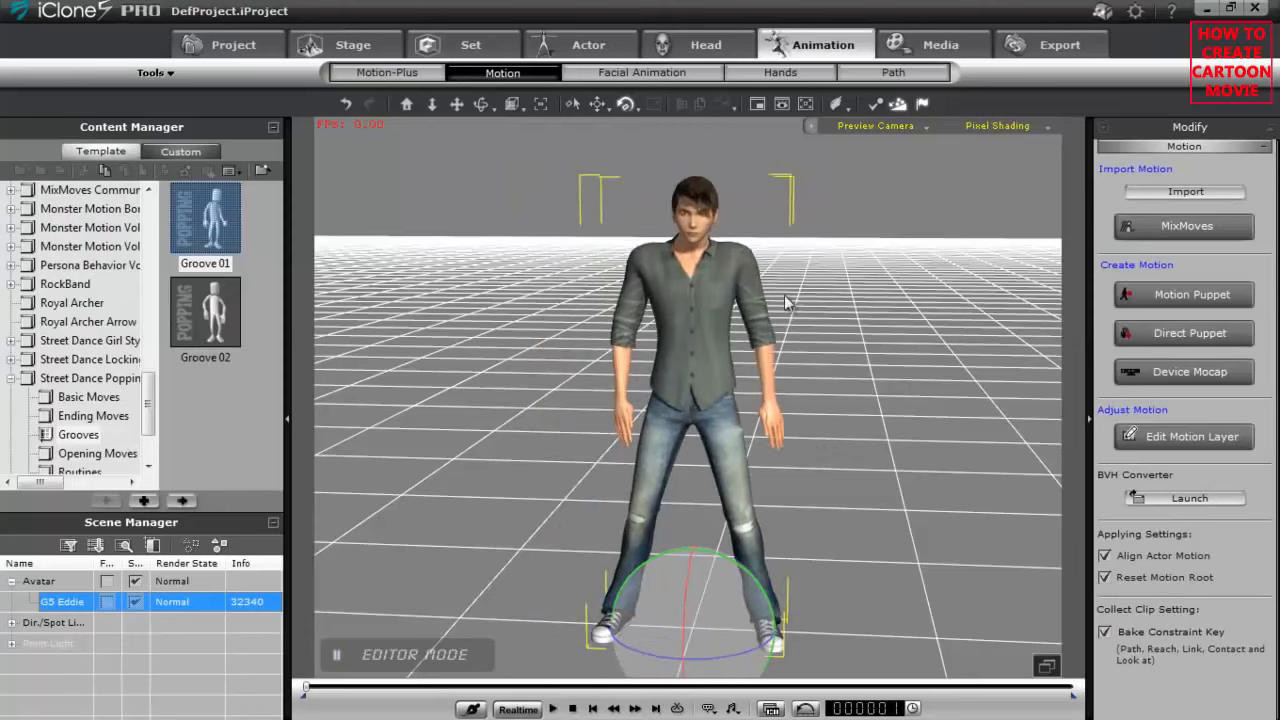
Lower both shoulders slightly in Edit Motion Layer with Mirror enabled at frame 1, and preview the adjusted dance
click(1188, 435)
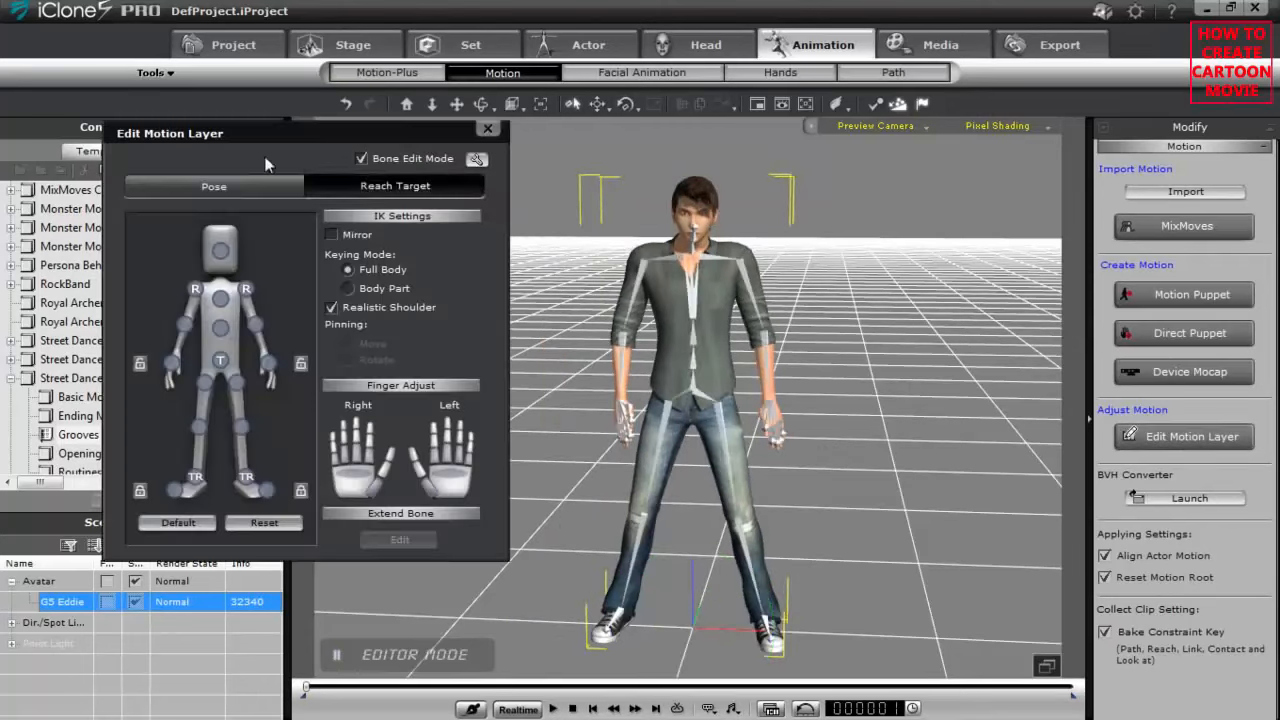
click(248, 290)
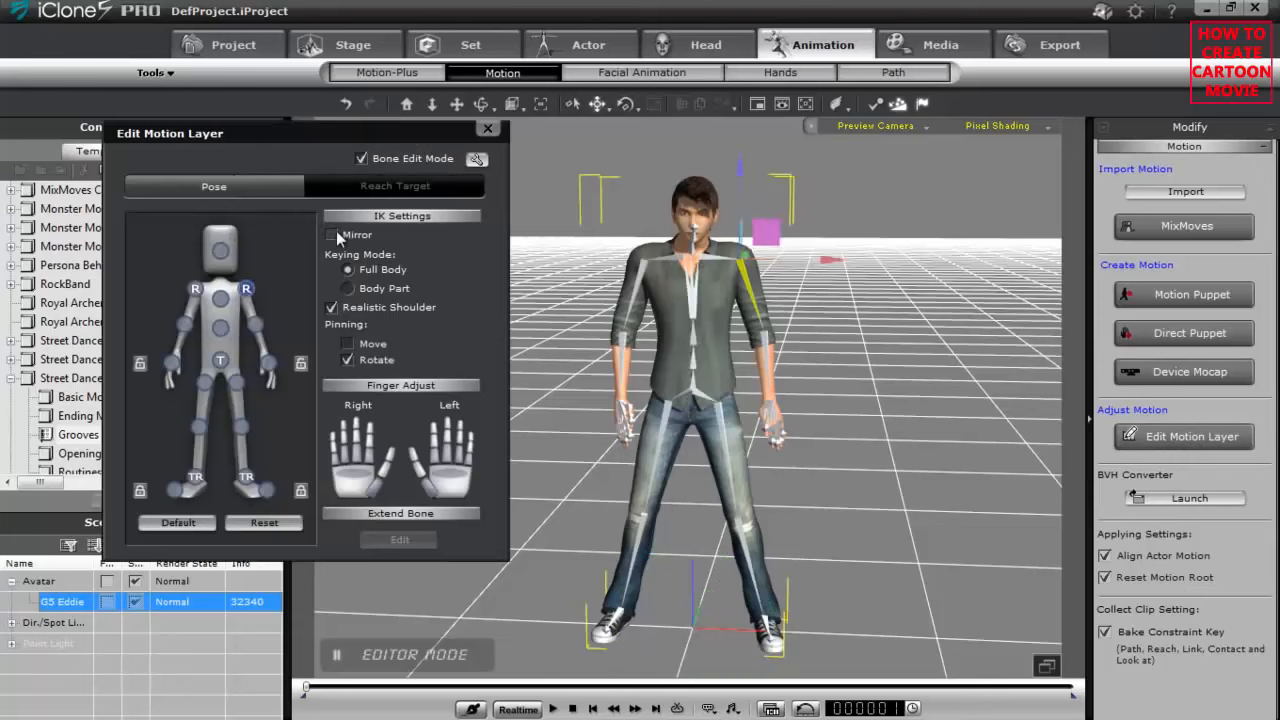
drag(738, 166, 738, 182)
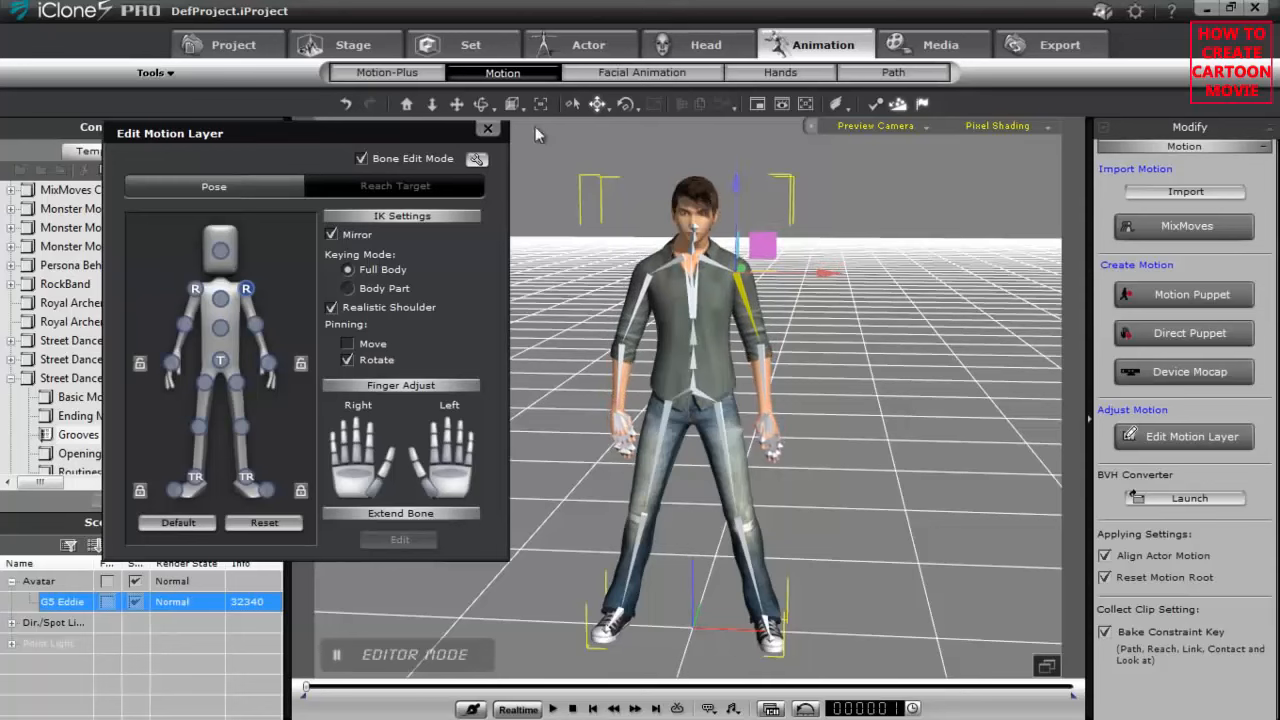
click(488, 128)
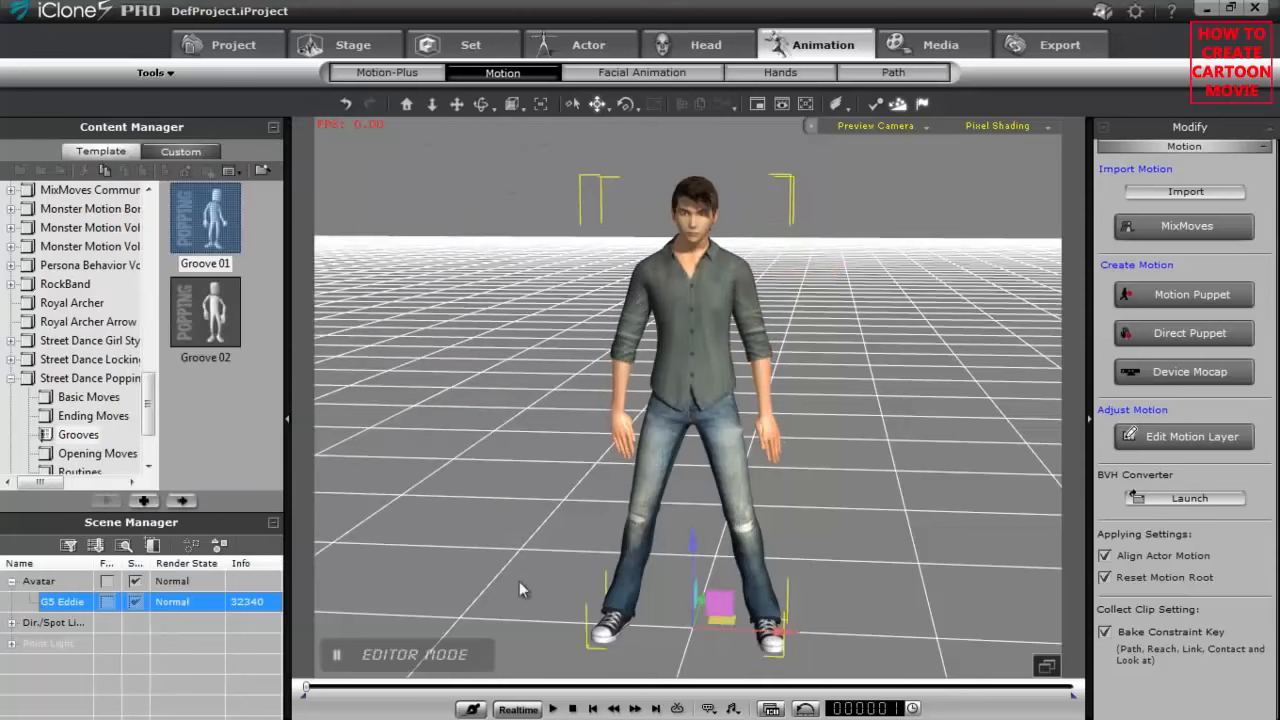
click(553, 709)
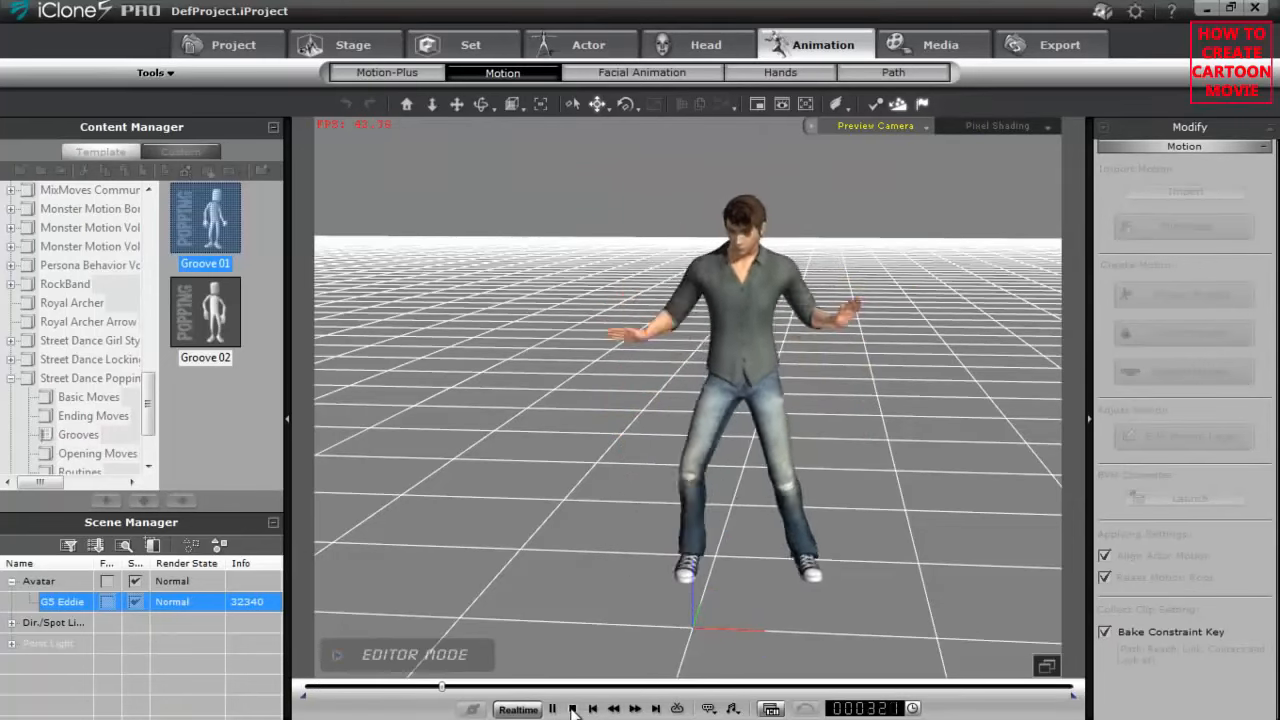
click(573, 708)
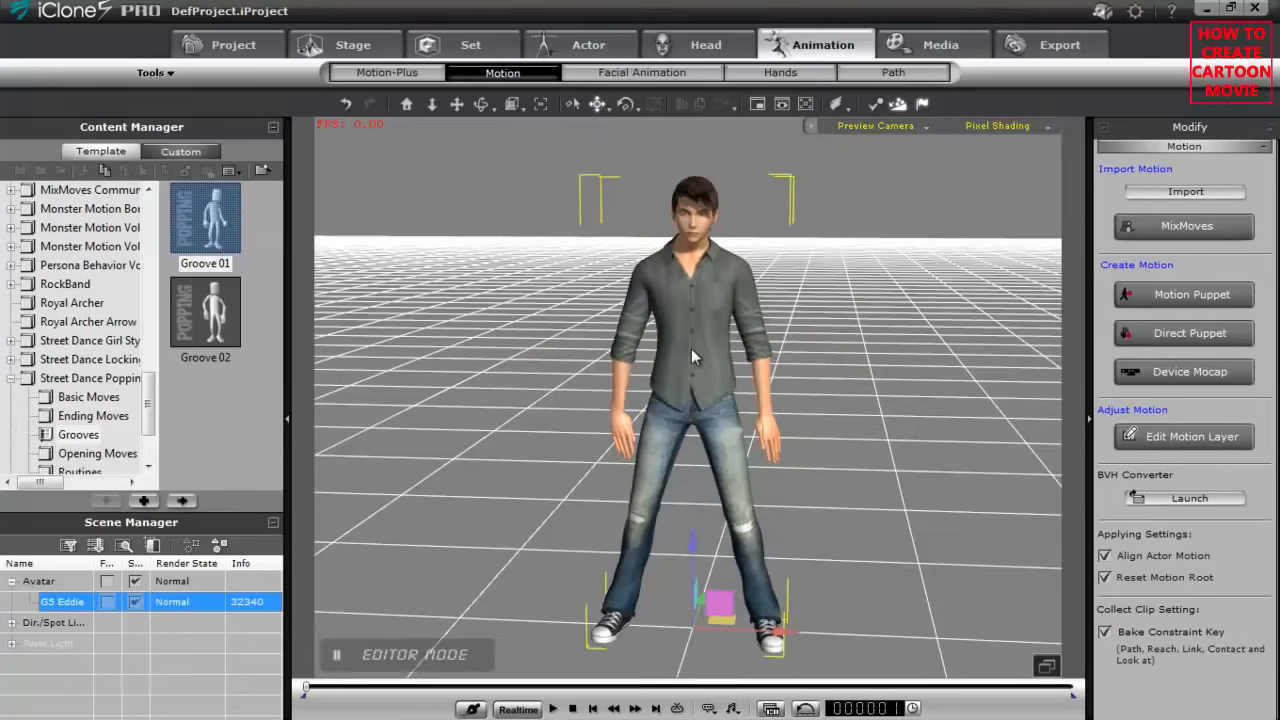
Open the timeline and show the Motion and Collect Clip tracks for G5 Eddie, fitting the full dance clip in view
key(F3)
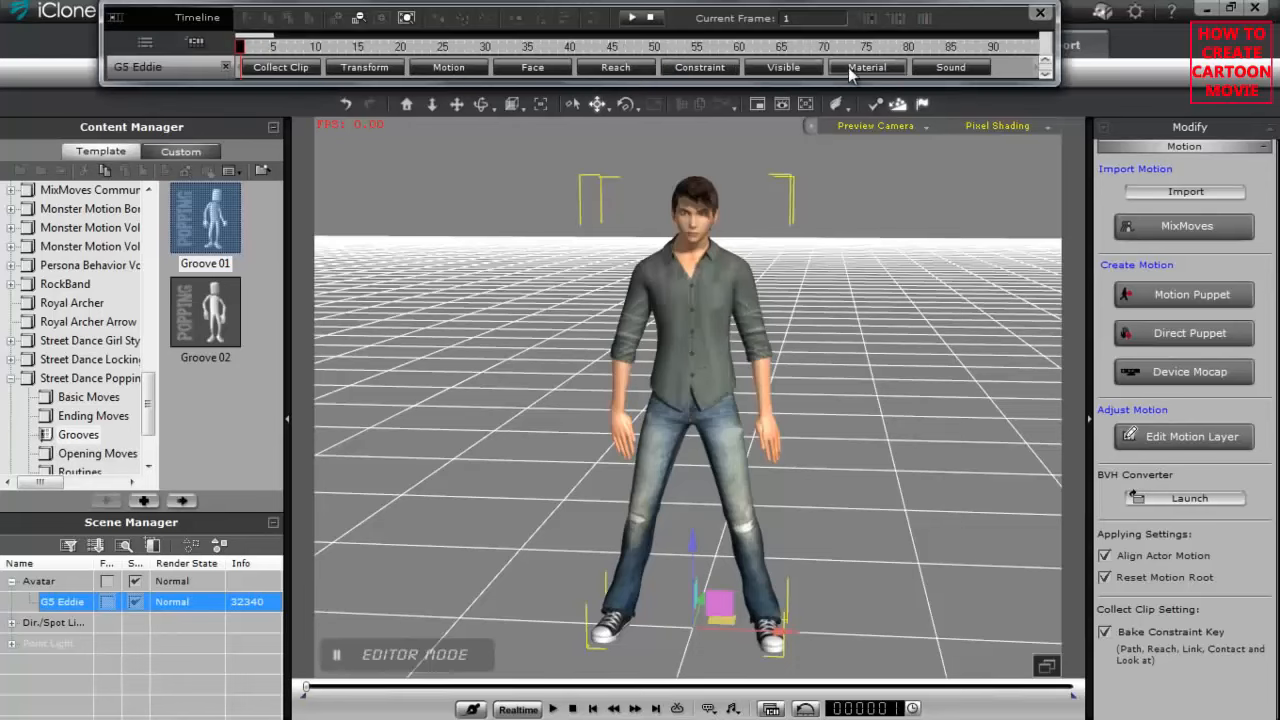
click(475, 70)
drag(270, 35, 470, 32)
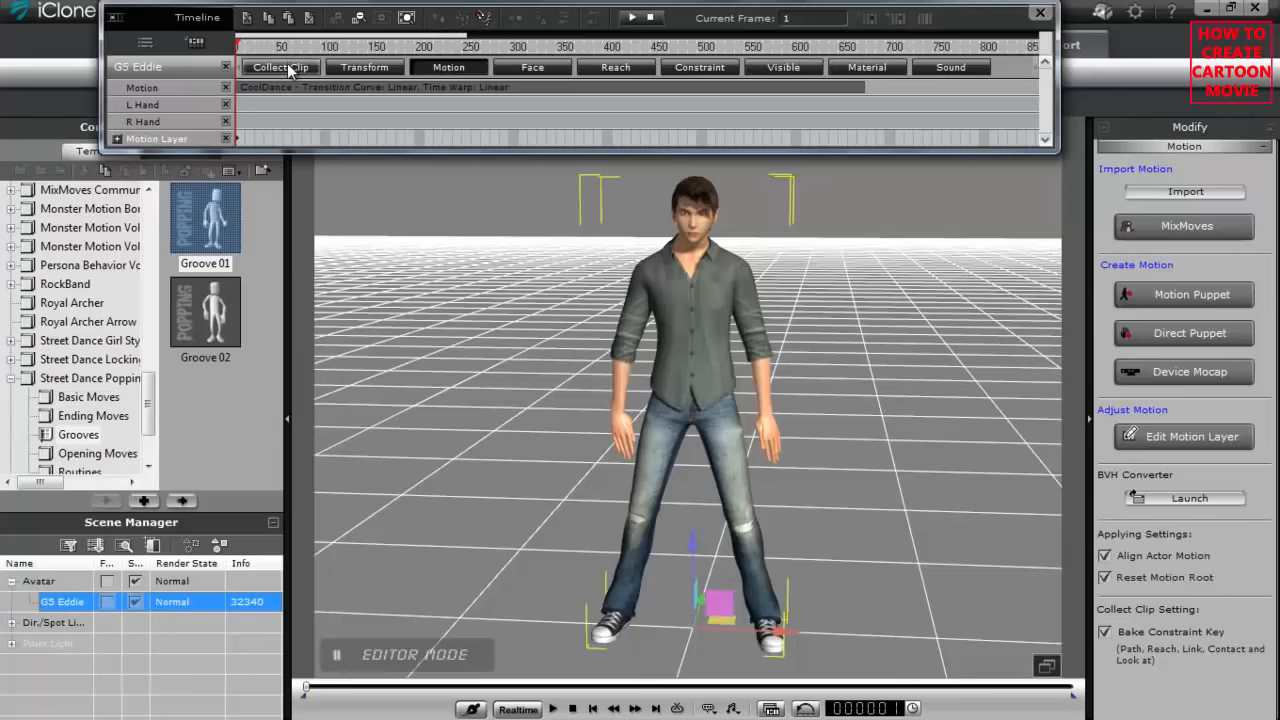
click(287, 67)
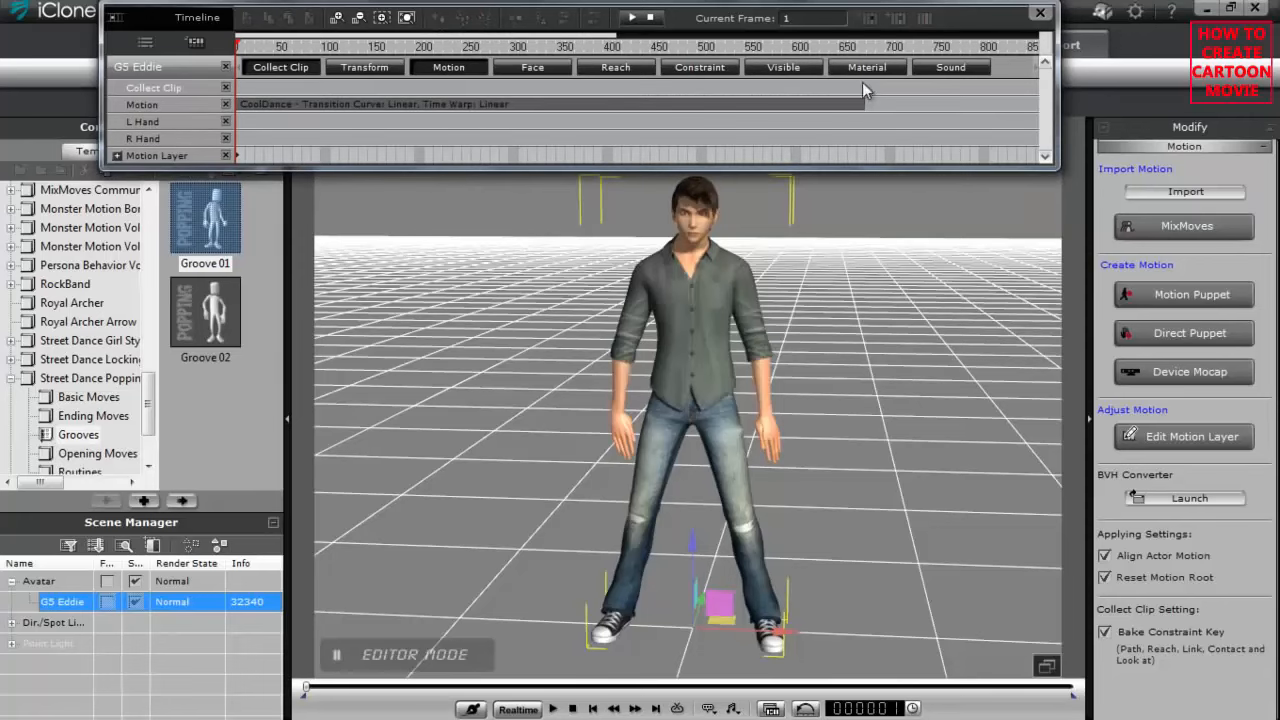
Collect the full CoolDance range on the Collect Clip track and save it to the library as motion file CoolDance2 on the Desktop
drag(862, 87, 214, 91)
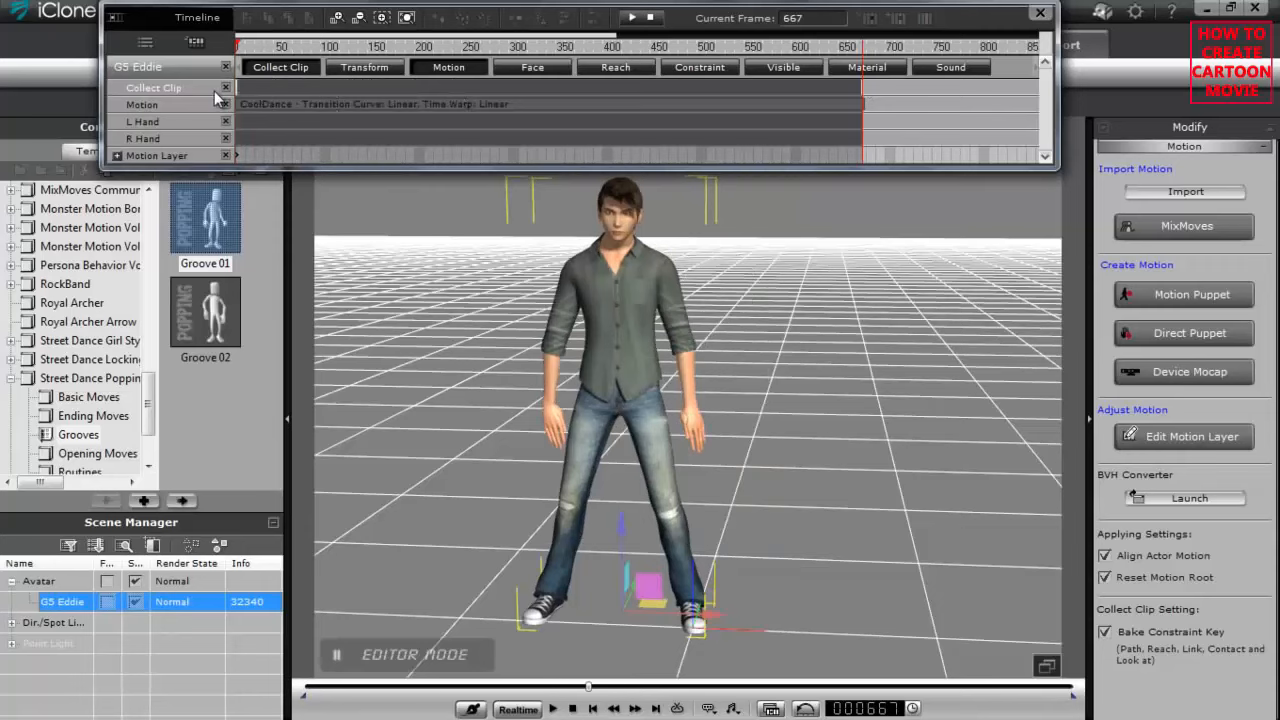
click(312, 86)
right_click(312, 86)
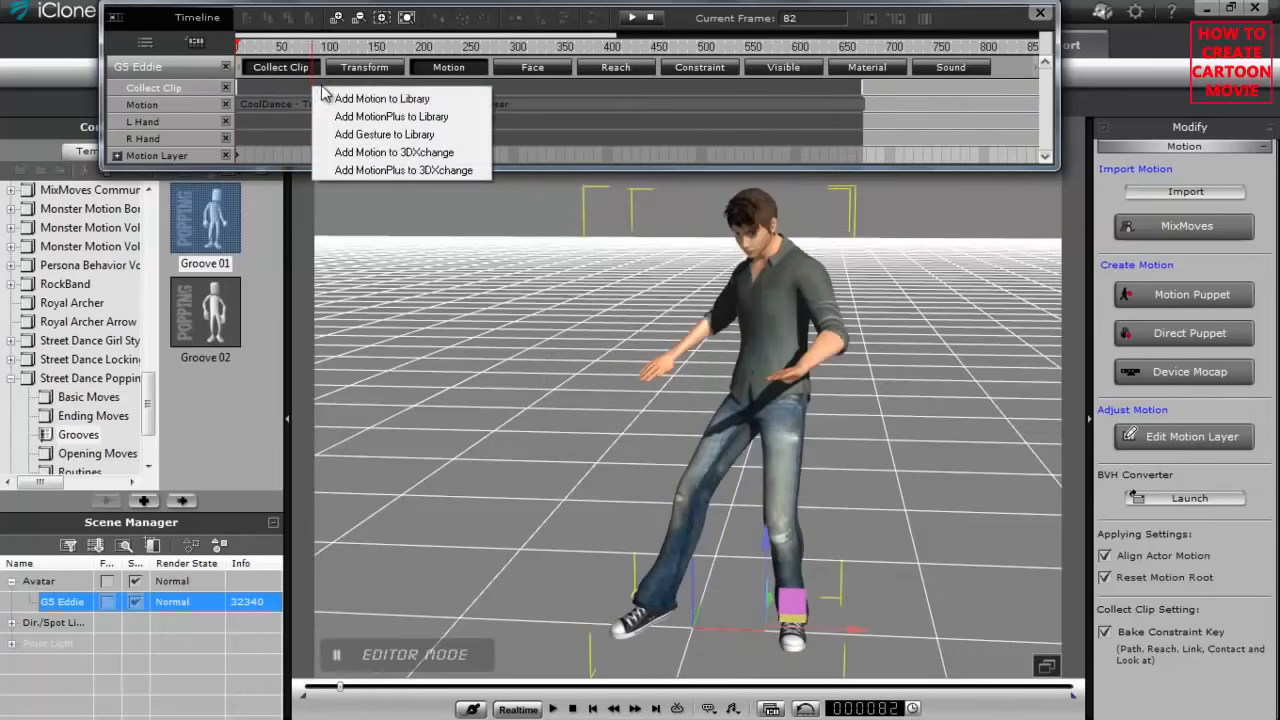
click(415, 99)
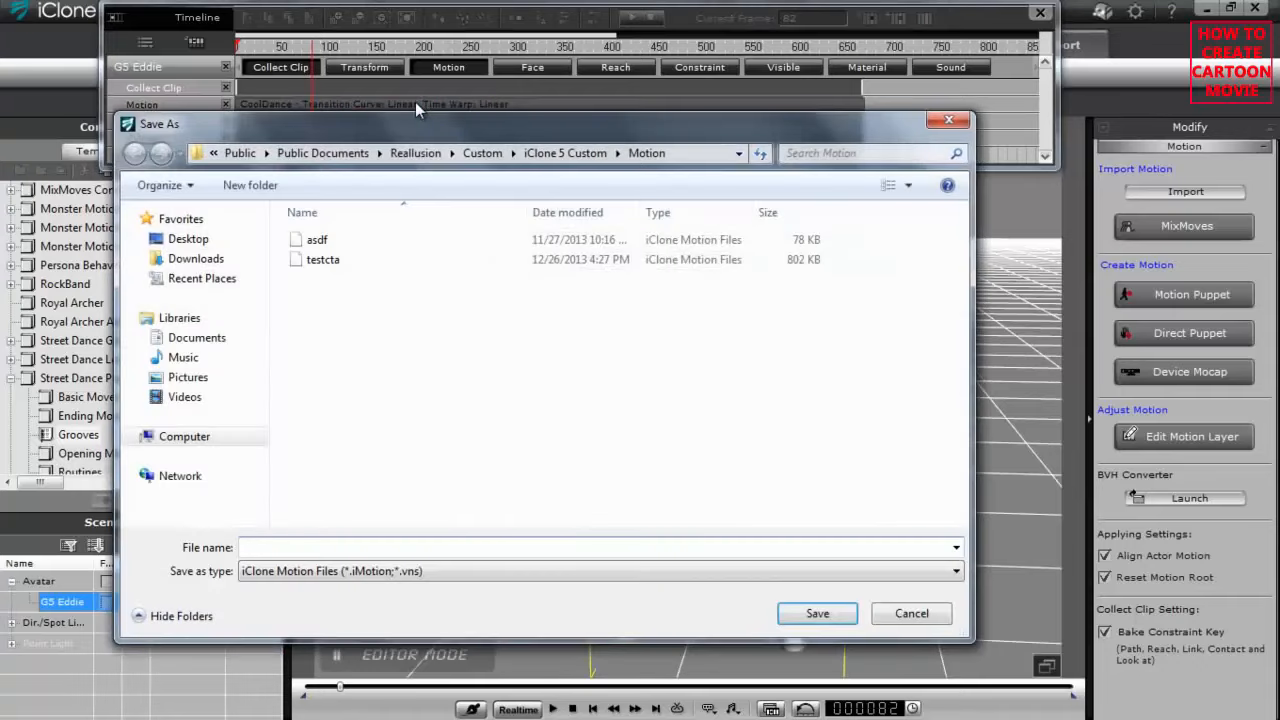
click(183, 240)
click(372, 547)
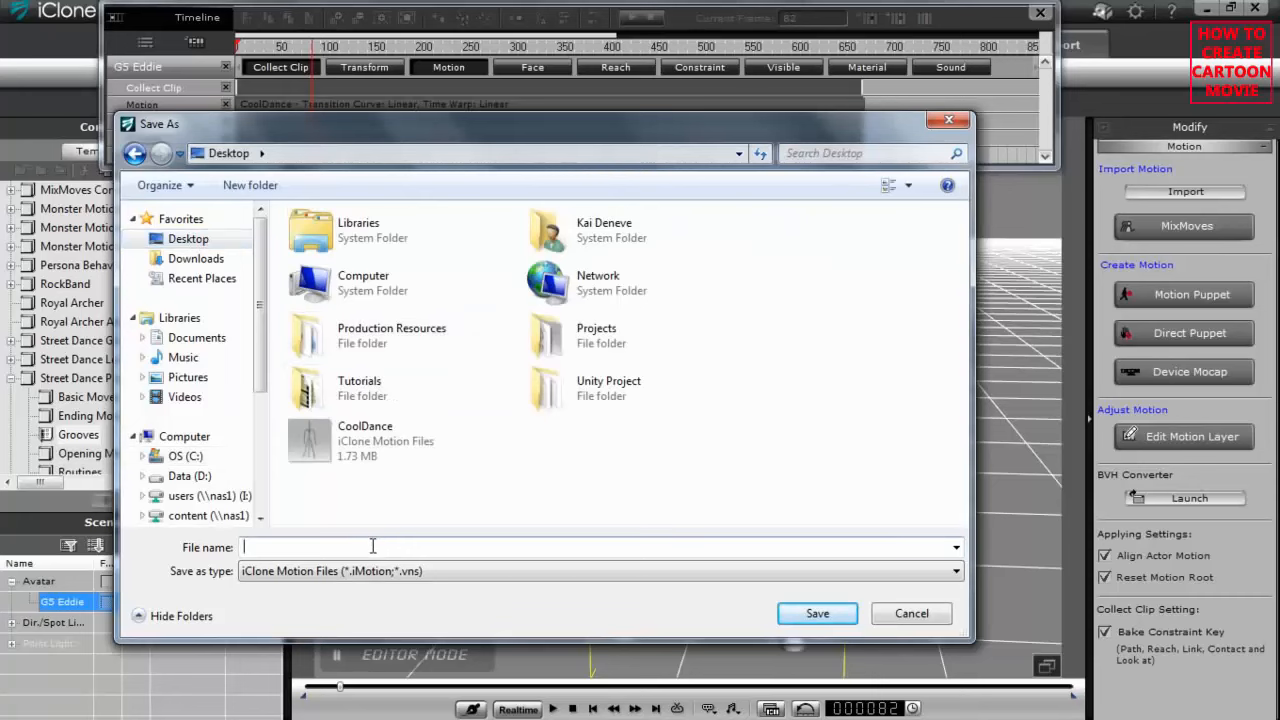
text(Cool)
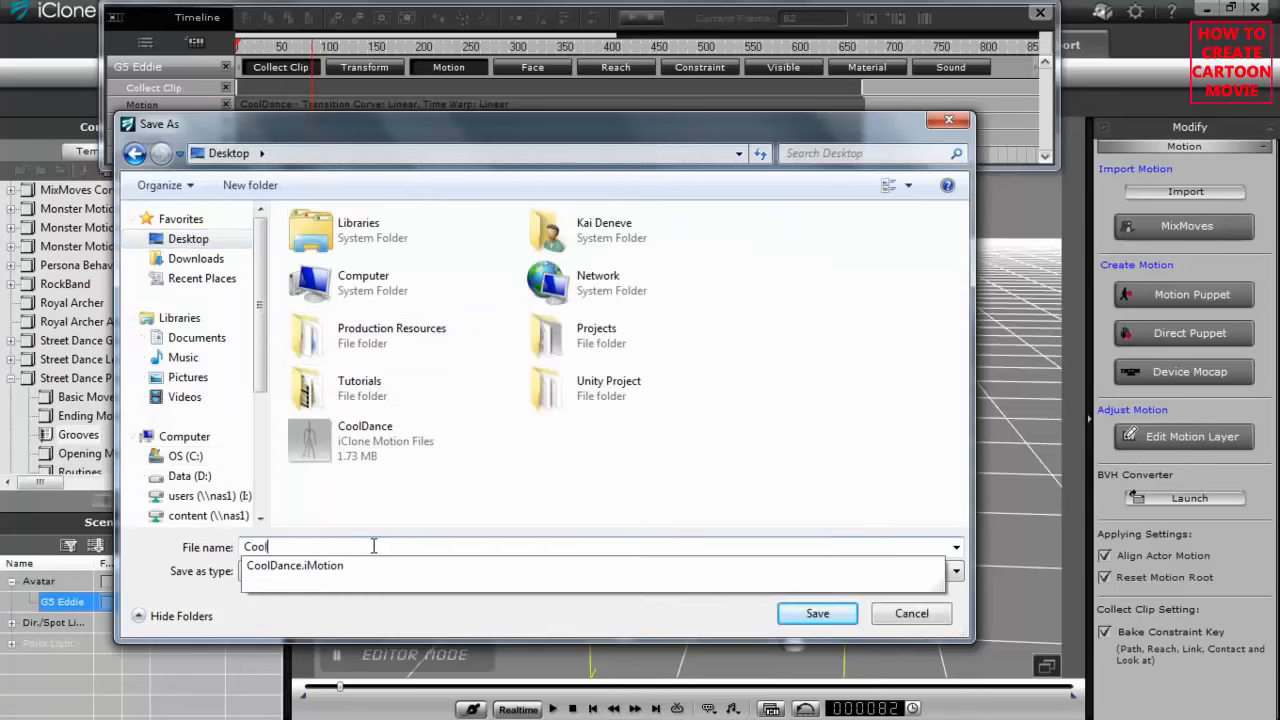
text(Dance2)
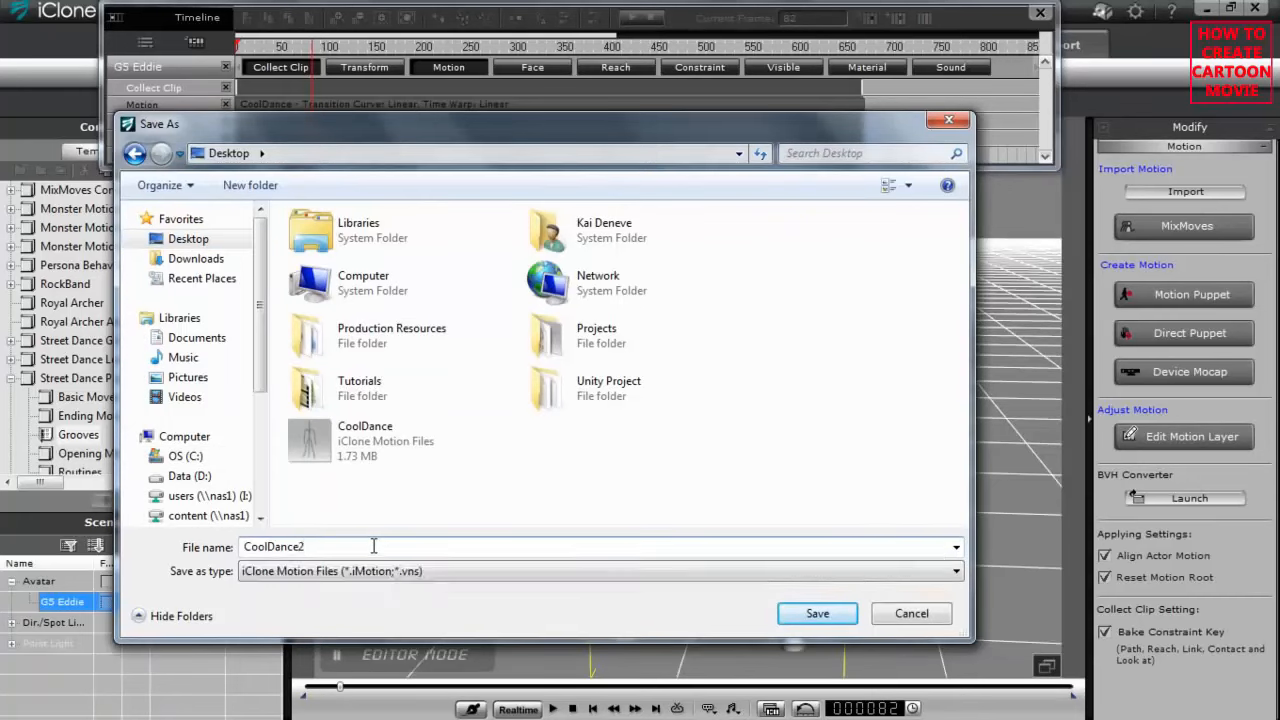
click(817, 612)
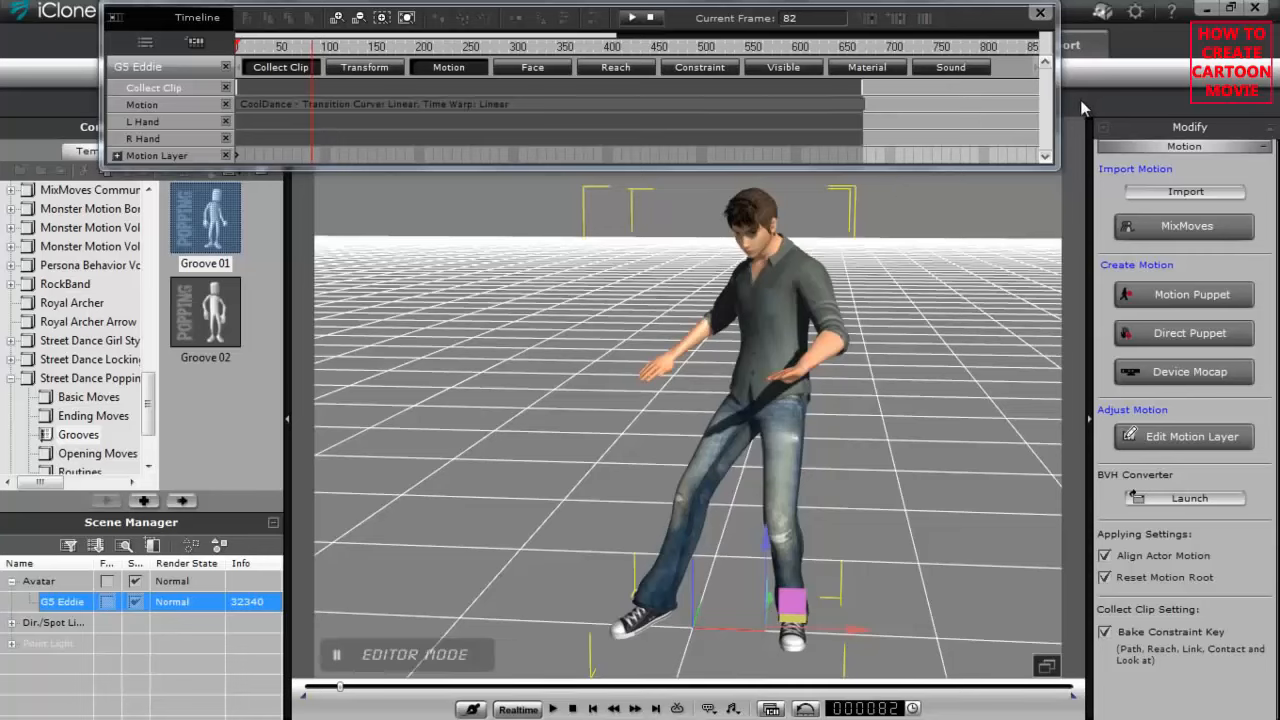
Apply the CoolDance2 motion file from the Desktop to the character in CrazyTalk Animator and let it play before pausing
key(super+d)
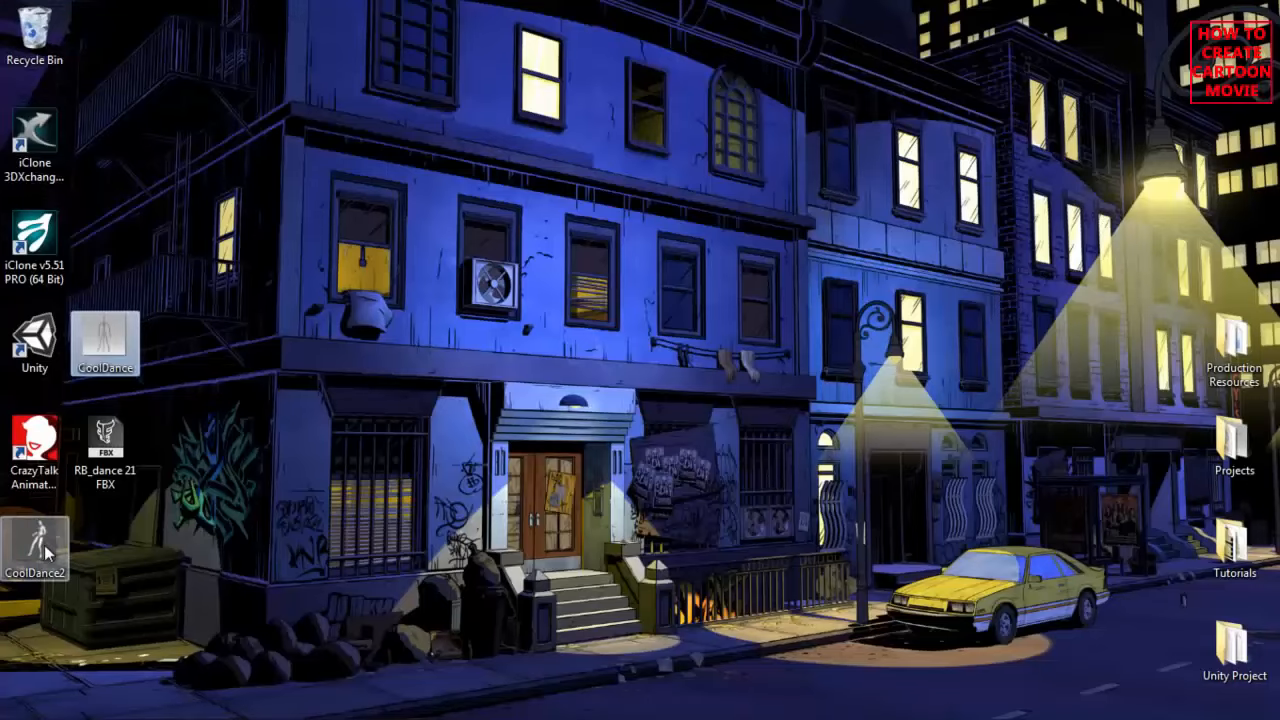
drag(41, 547, 196, 345)
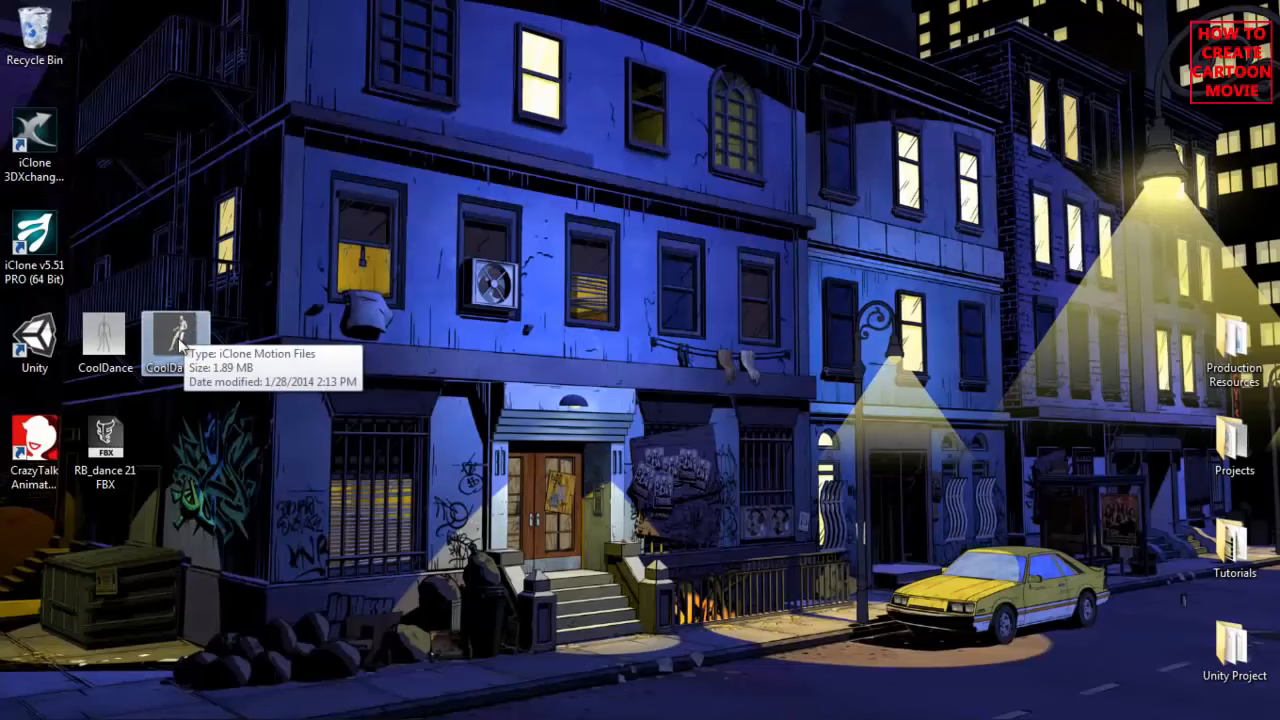
drag(176, 344, 476, 362)
key(alt+Tab)
key(alt+Tab)
key(alt+Tab)
key(alt+Tab)
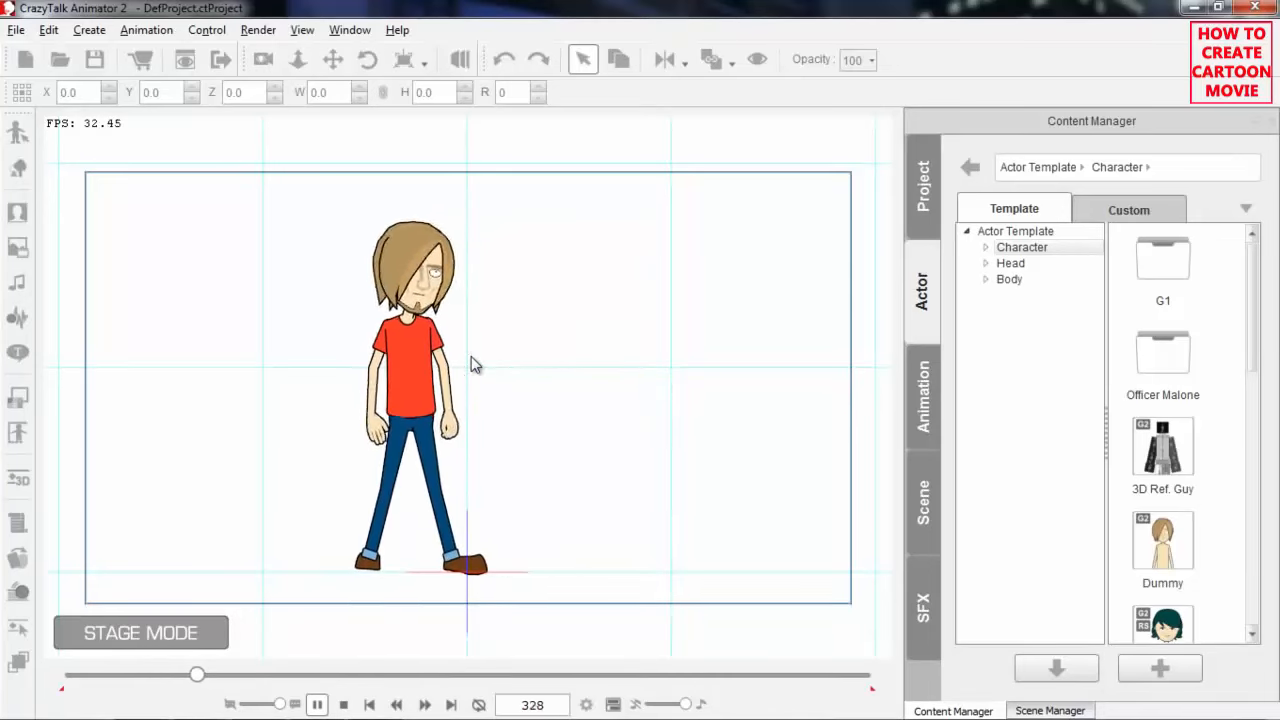
key(space)
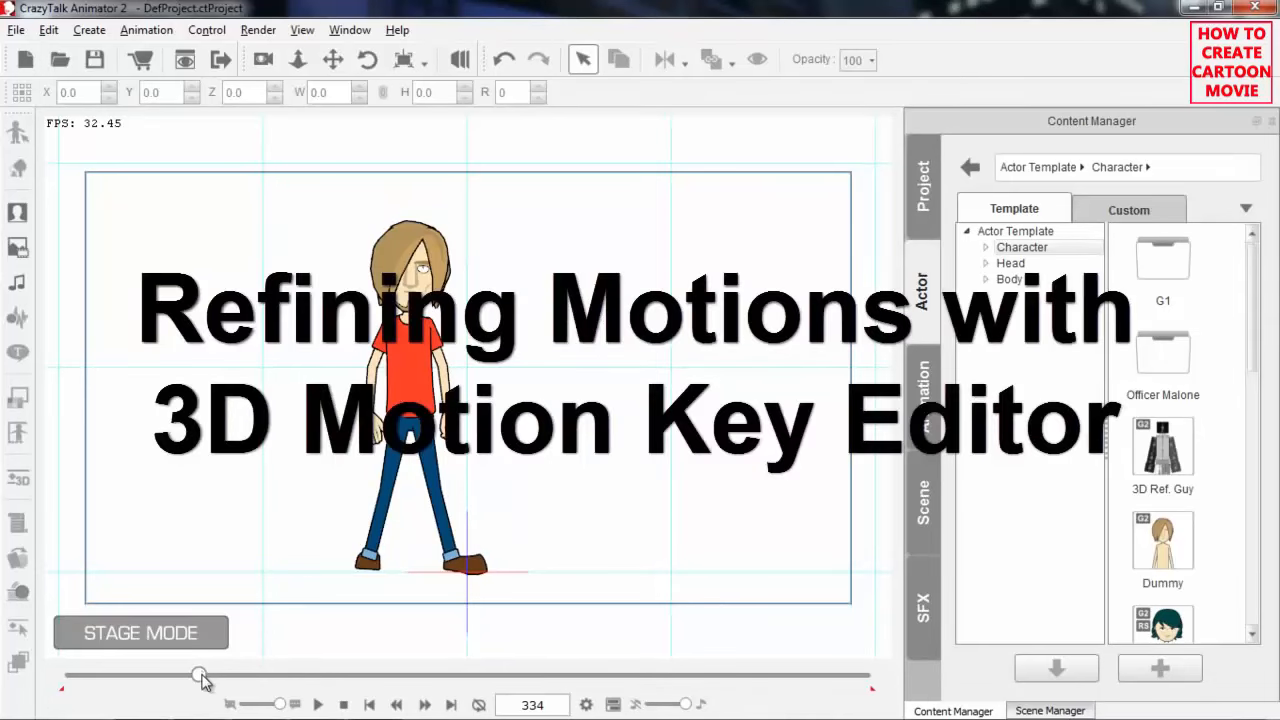
Replay the dance from near its start, then its final part again, and pause at frame 297
drag(201, 680, 91, 680)
key(space)
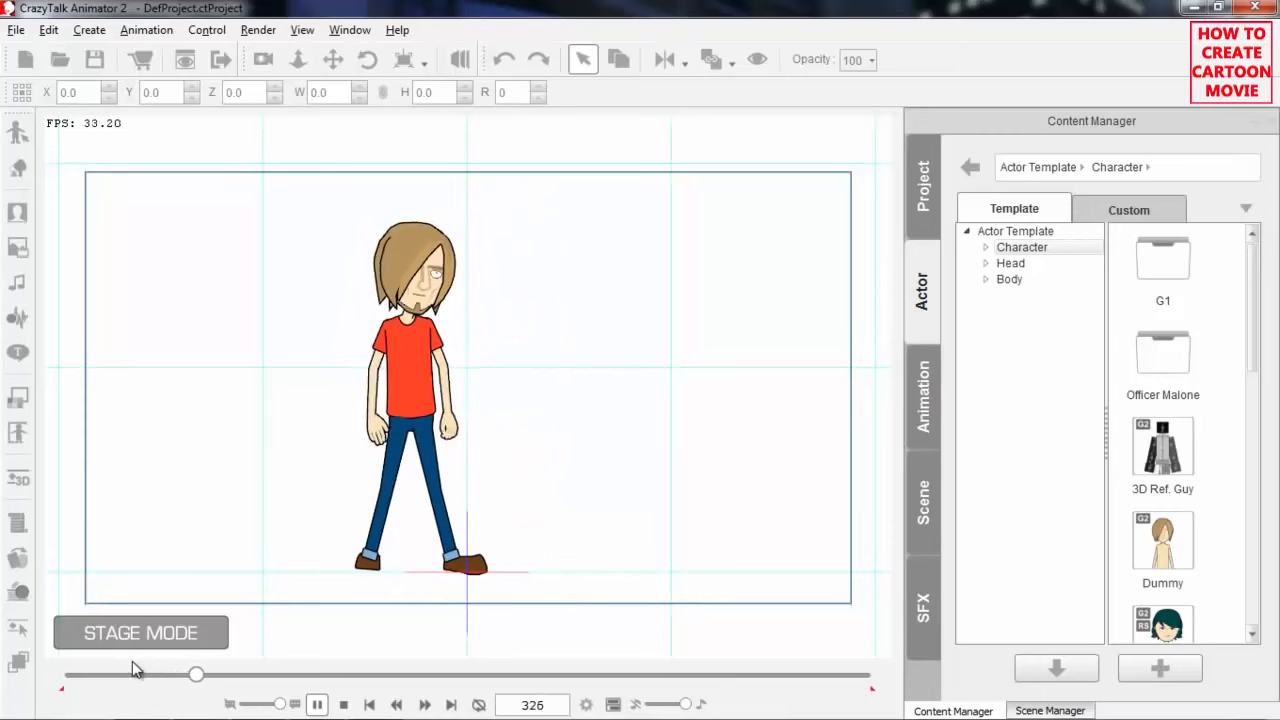
key(space)
mouse_move(193, 678)
mouse_down()
mouse_move(178, 678)
mouse_move(207, 680)
mouse_move(183, 680)
mouse_up()
key(space)
key(space)
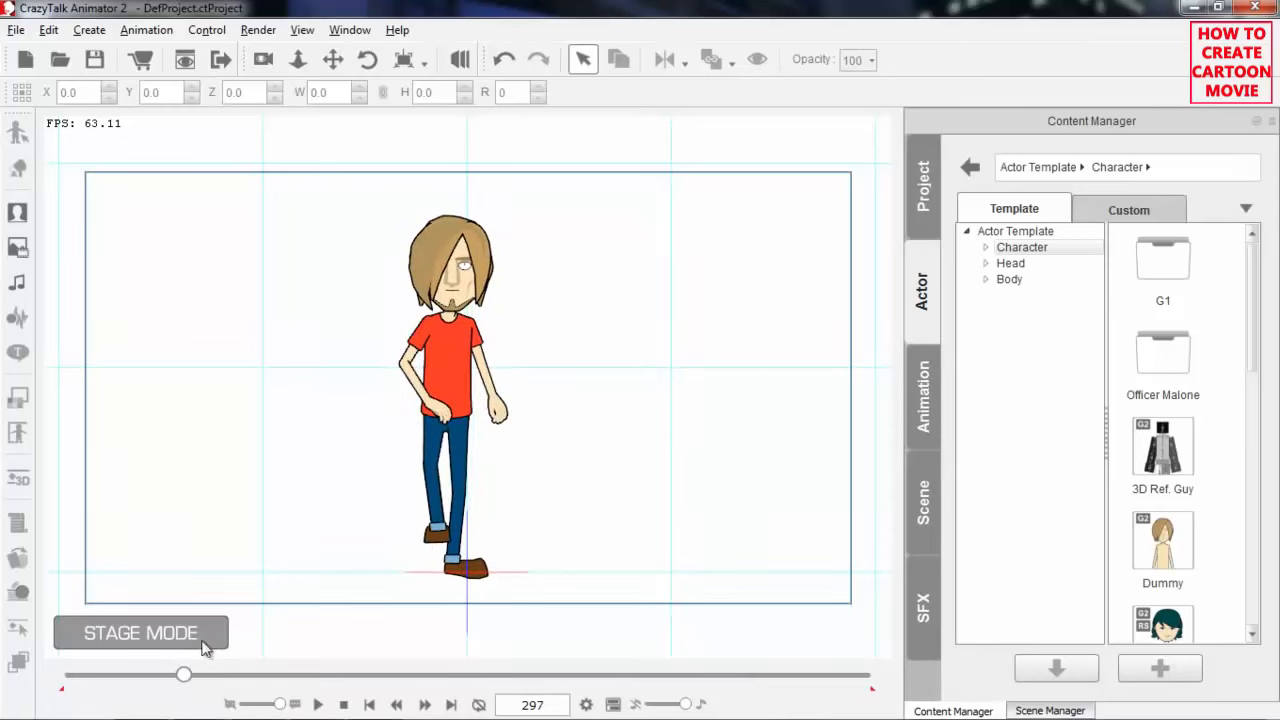
Open the timeline and show the selected character's 3D Motion track, hiding the Project track
key(F3)
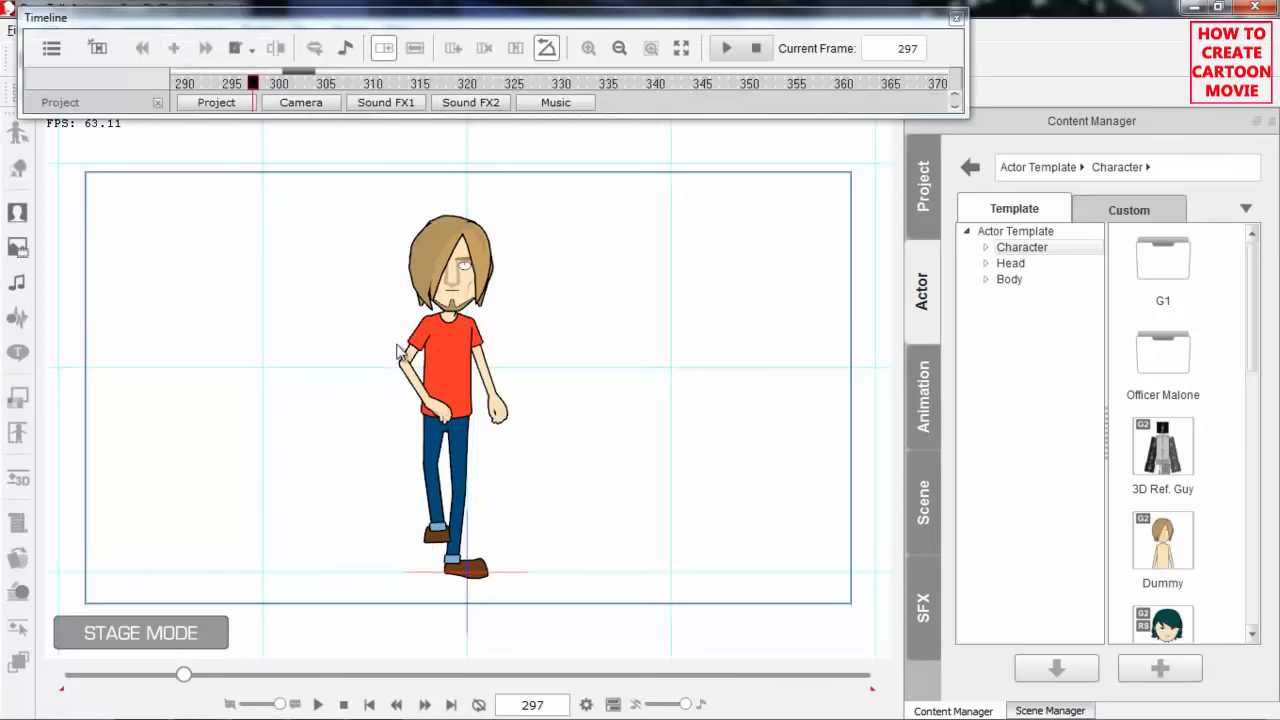
click(446, 359)
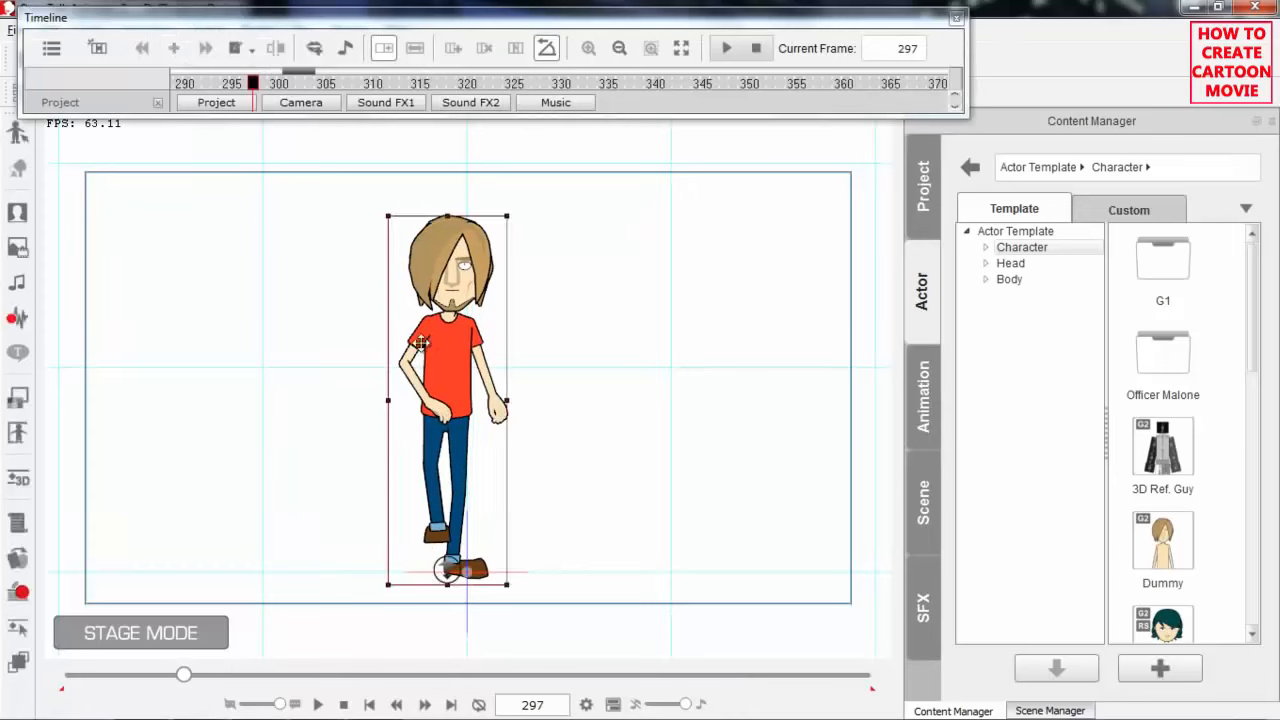
click(98, 50)
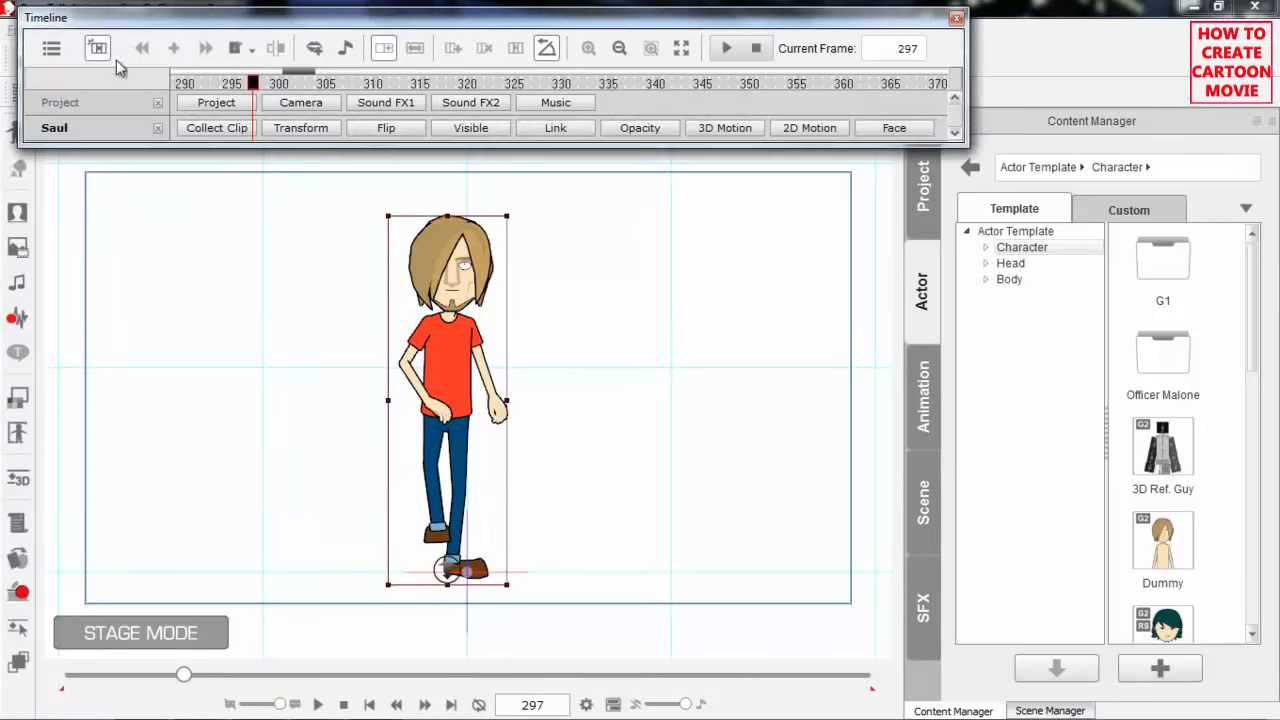
click(158, 103)
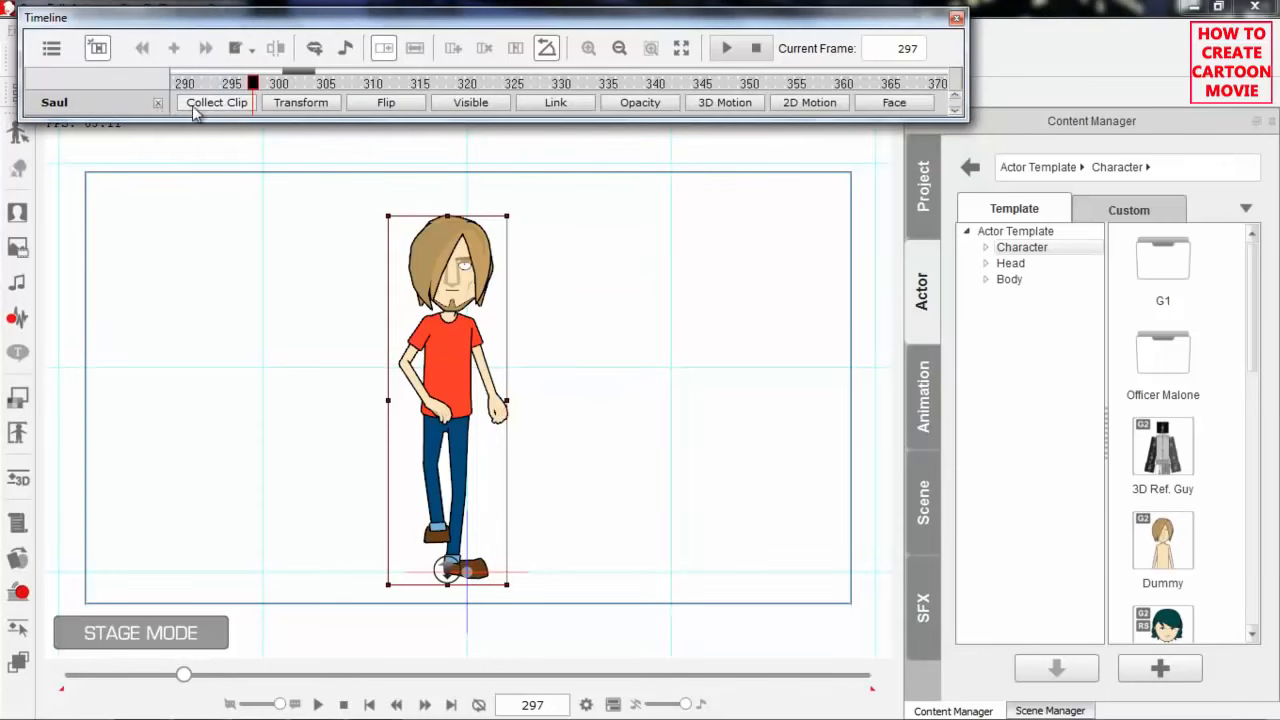
click(725, 103)
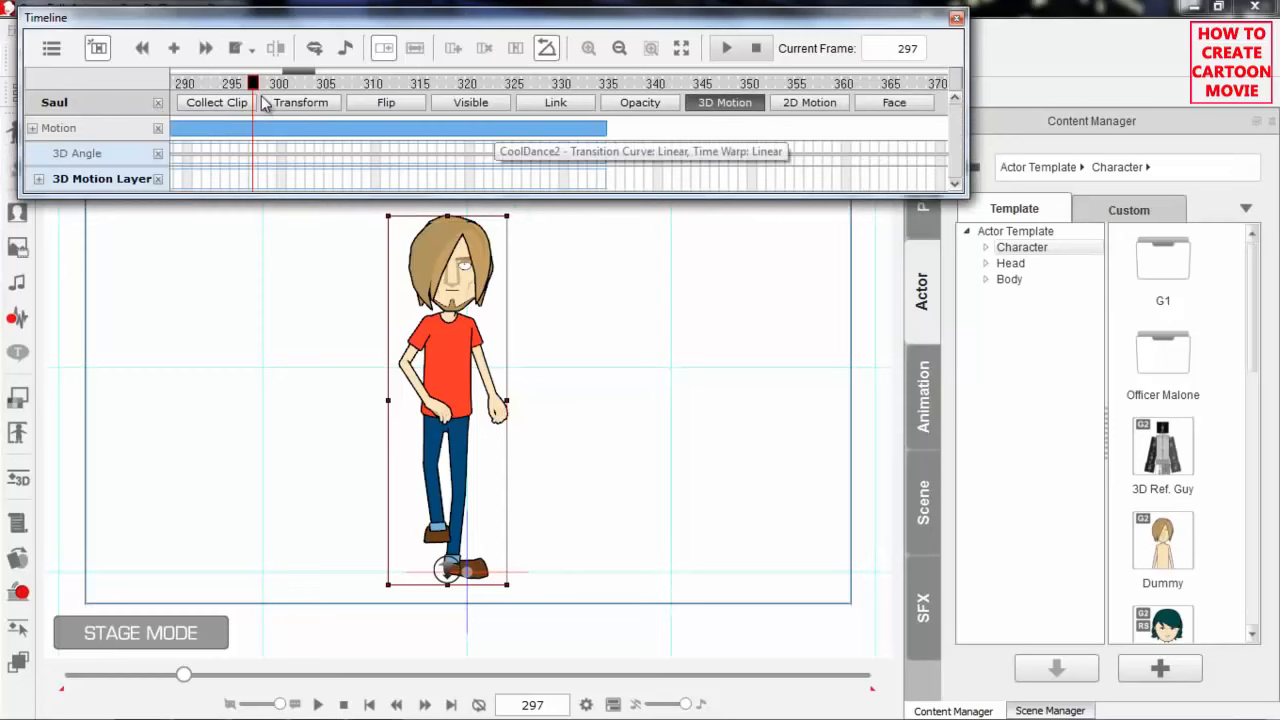
Examine the character's foot movement frame by frame between frames 297 and 309, ending at frame 298
drag(316, 70, 291, 75)
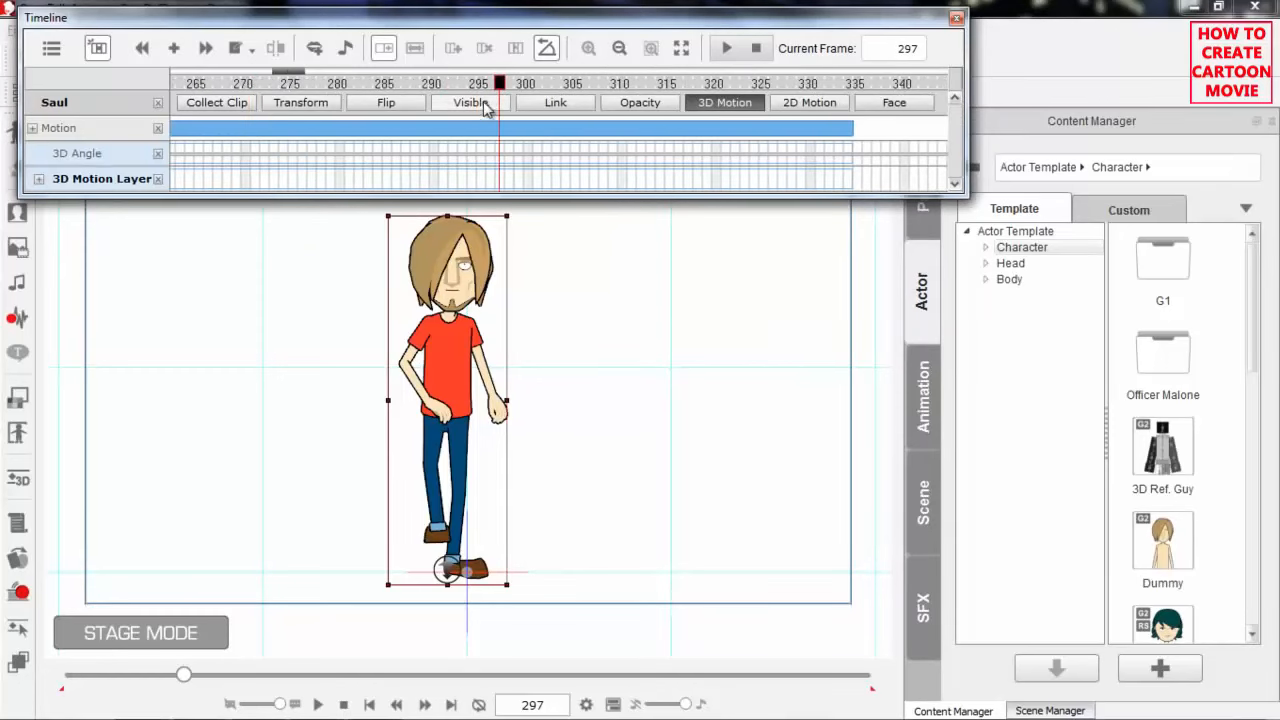
drag(482, 88, 537, 83)
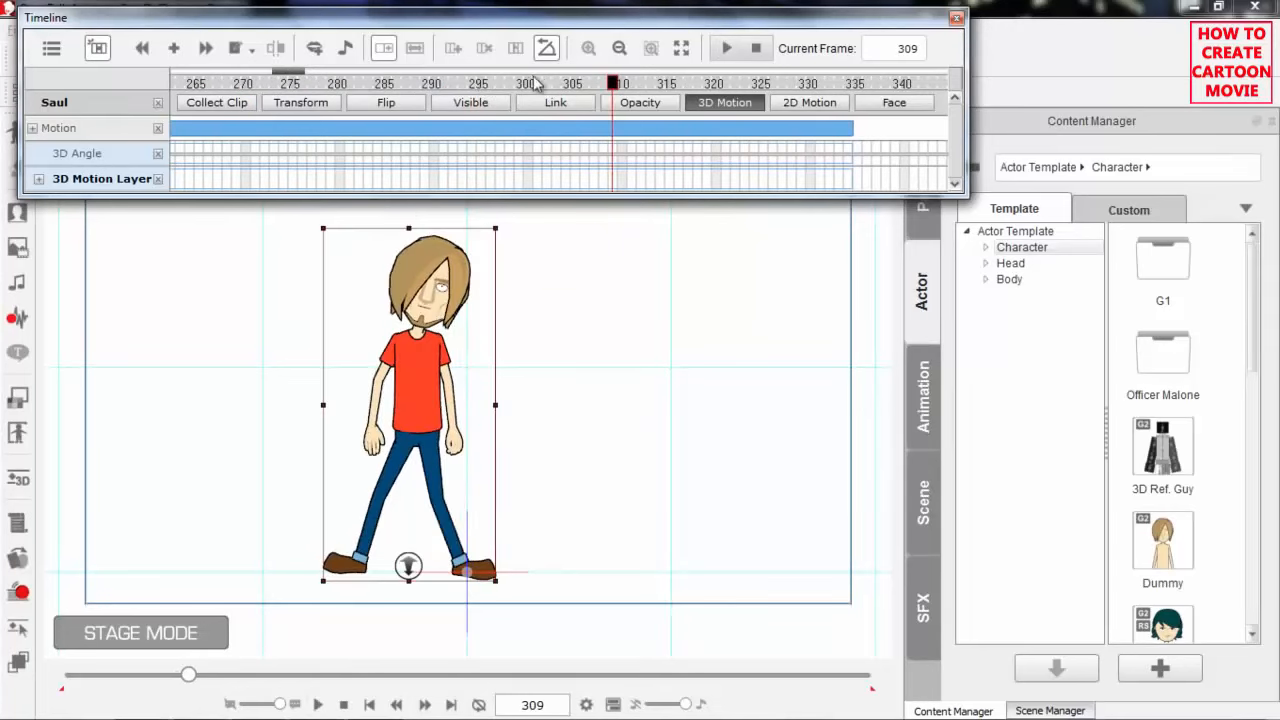
click(498, 84)
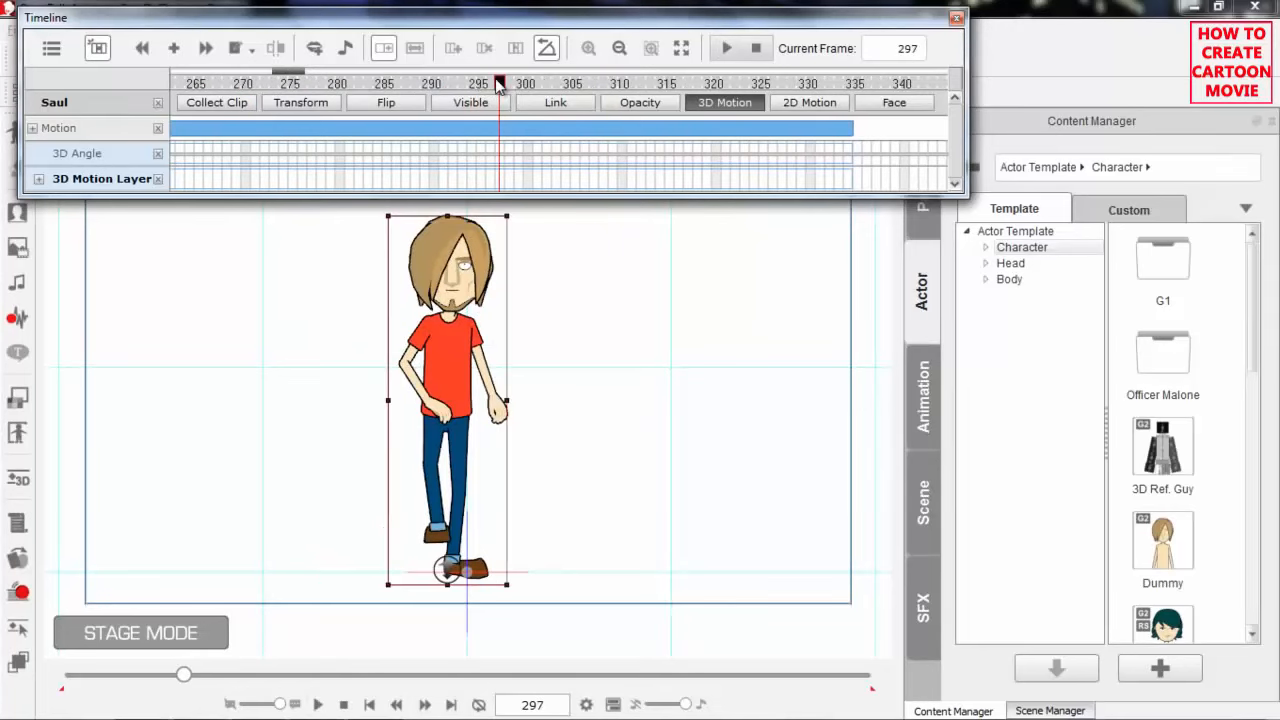
key(Right)
key(Right)
key(Right)
key(Right)
key(Right)
key(Right)
key(Right)
key(Right)
key(Right)
key(Right)
key(Right)
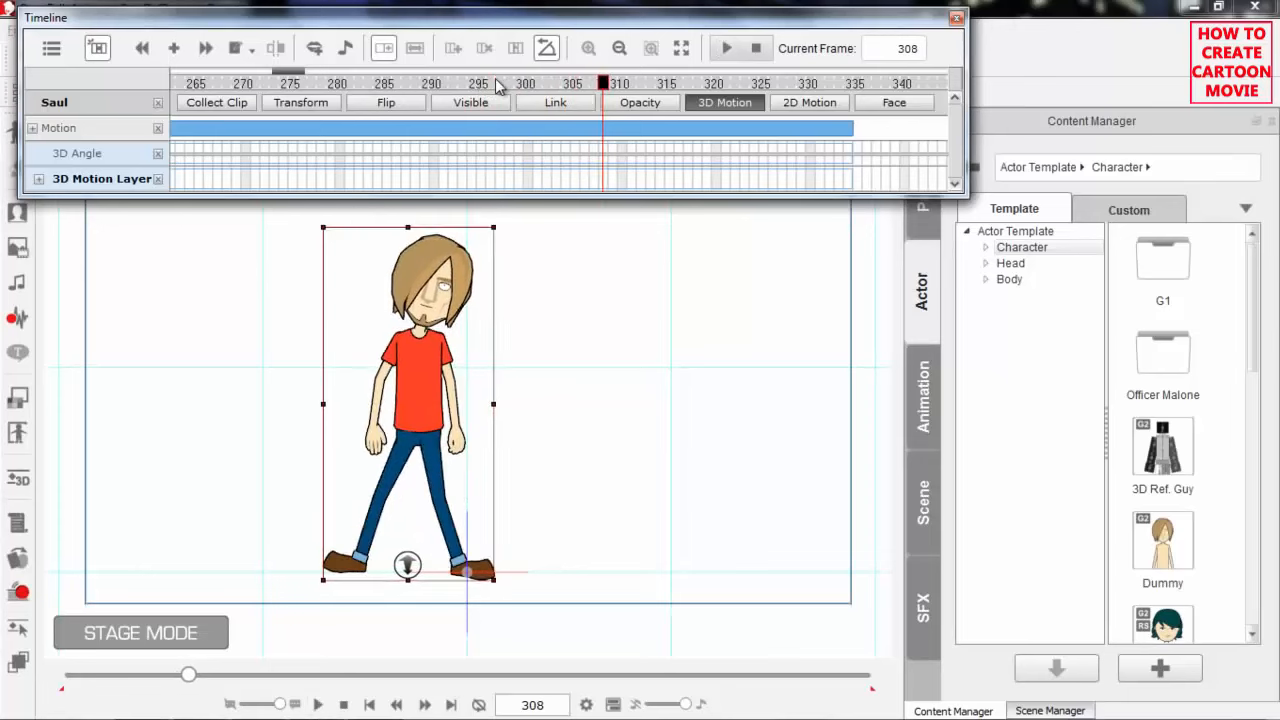
key(Left)
key(Left)
key(Left)
key(Left)
key(Left)
key(Left)
key(Left)
key(Left)
key(Left)
key(Left)
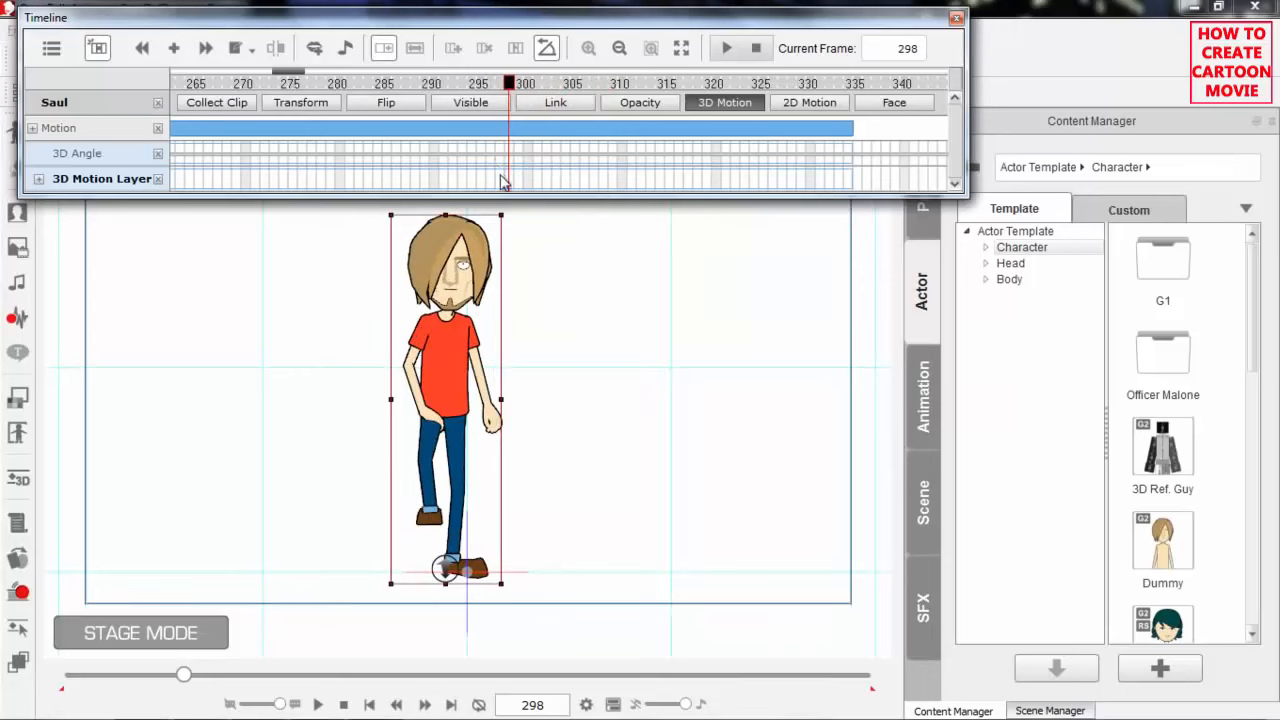
Open the 3D Motion Key Editor at frame 298 and set a 3D Motion Layer key there
drag(480, 84, 508, 88)
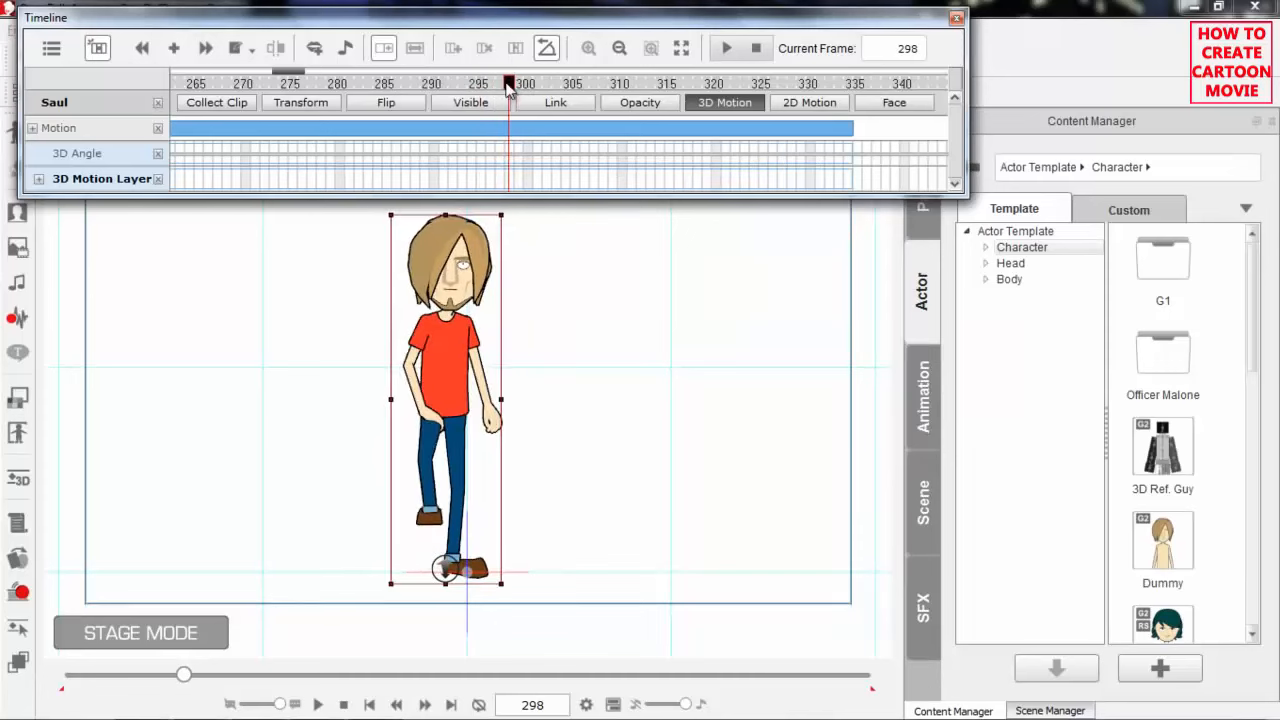
click(510, 184)
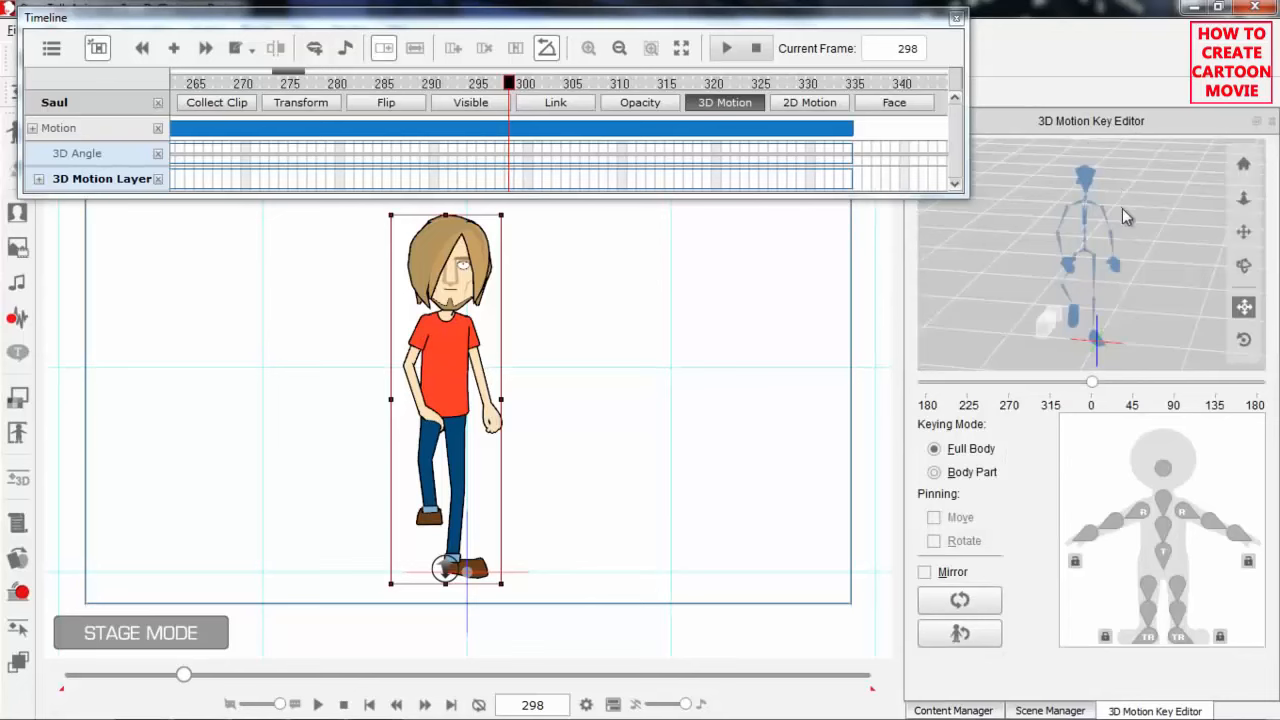
click(510, 184)
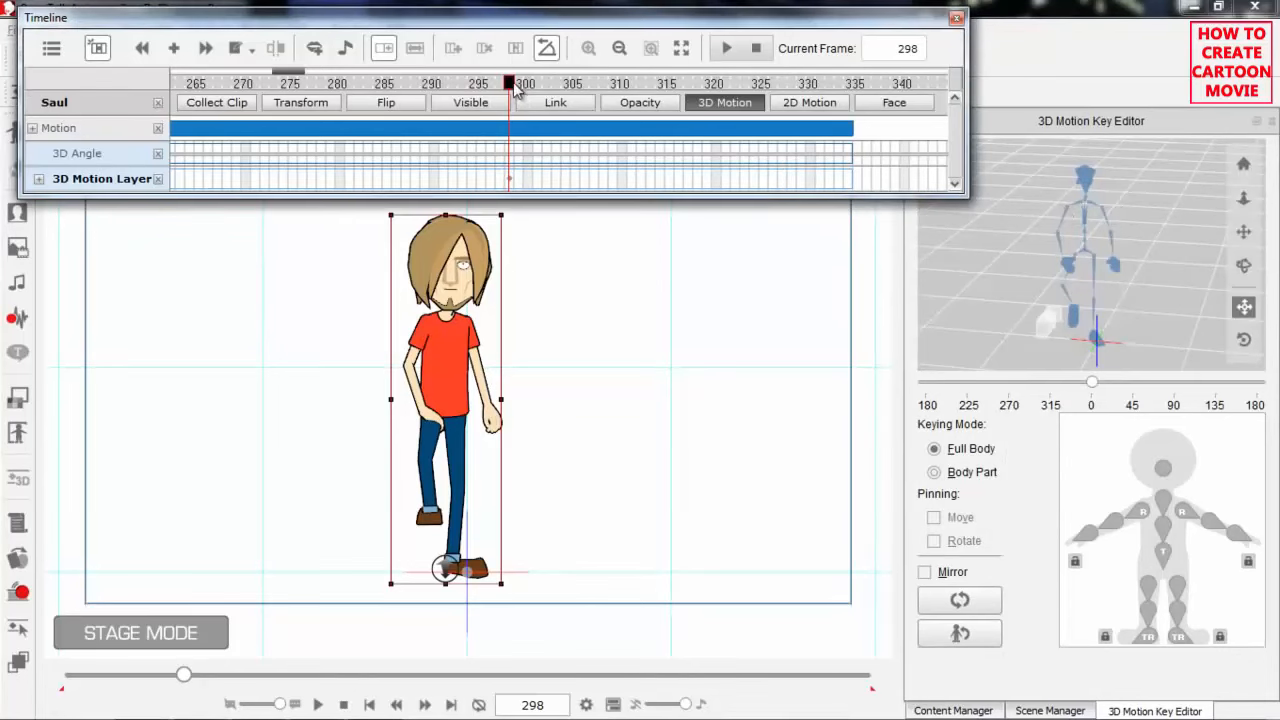
At frame 301, rotate the character's right lower leg in the 3D Motion Key Editor to lower the raised foot
drag(510, 88, 540, 88)
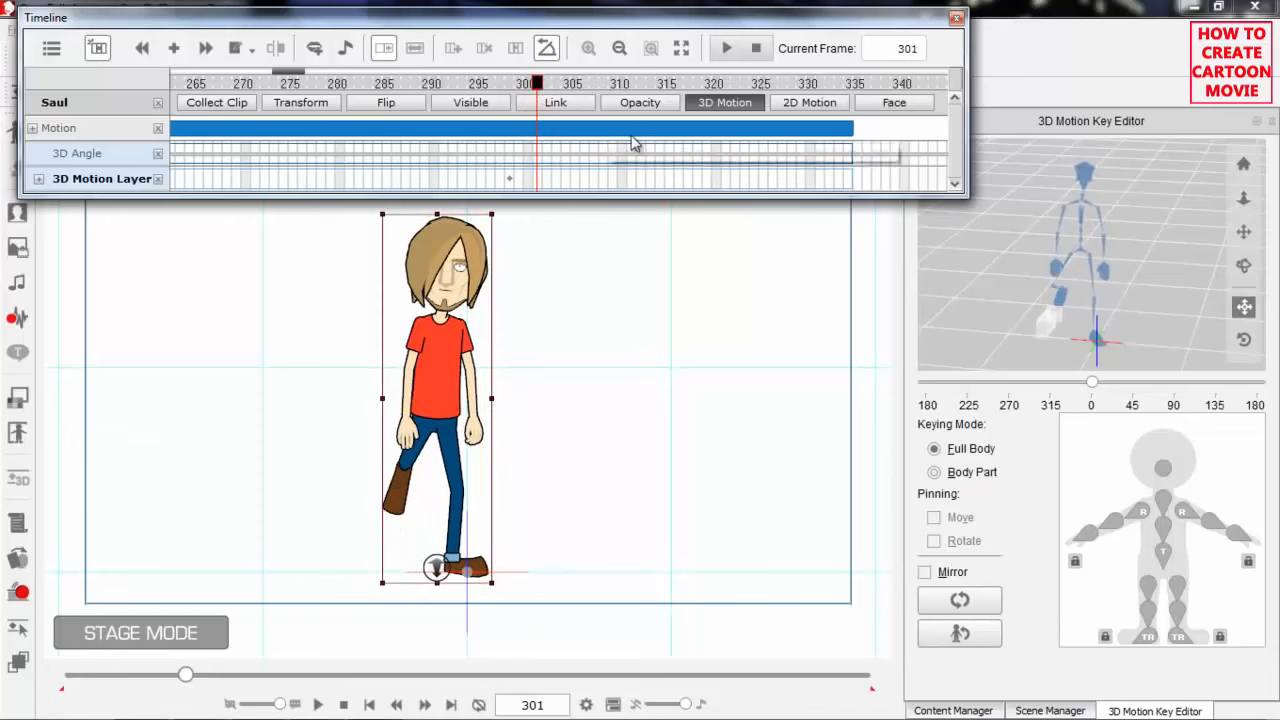
drag(1090, 316, 1117, 258)
mouse_move(1117, 305)
mouse_down()
mouse_move(1092, 214)
mouse_move(1164, 332)
mouse_move(1112, 216)
mouse_move(1165, 296)
mouse_move(1165, 282)
mouse_move(1140, 295)
mouse_up()
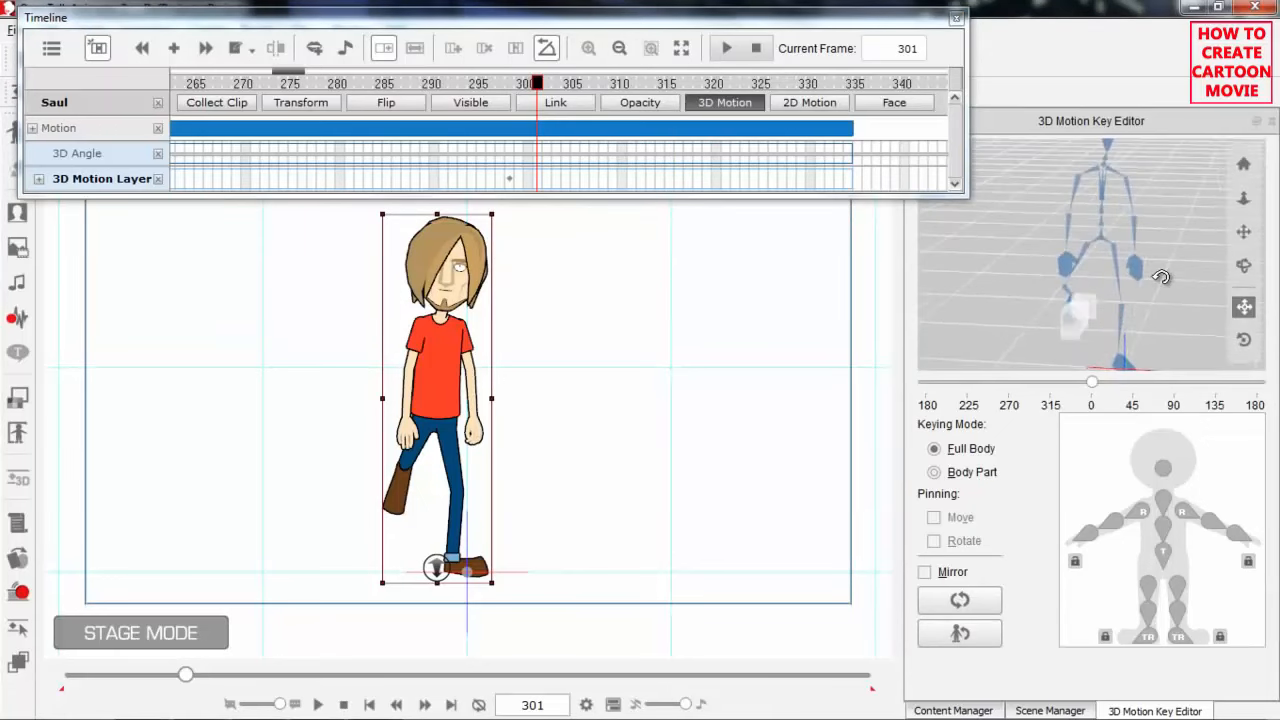
click(1143, 590)
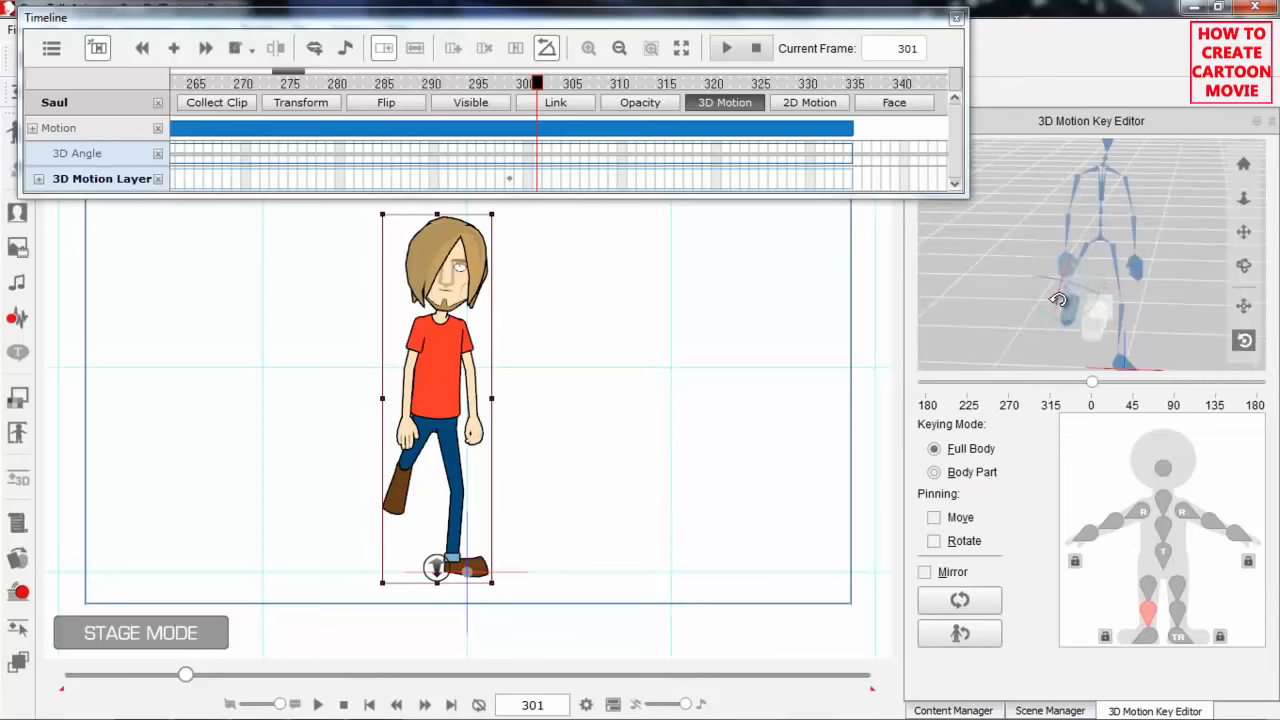
drag(1058, 297, 1058, 259)
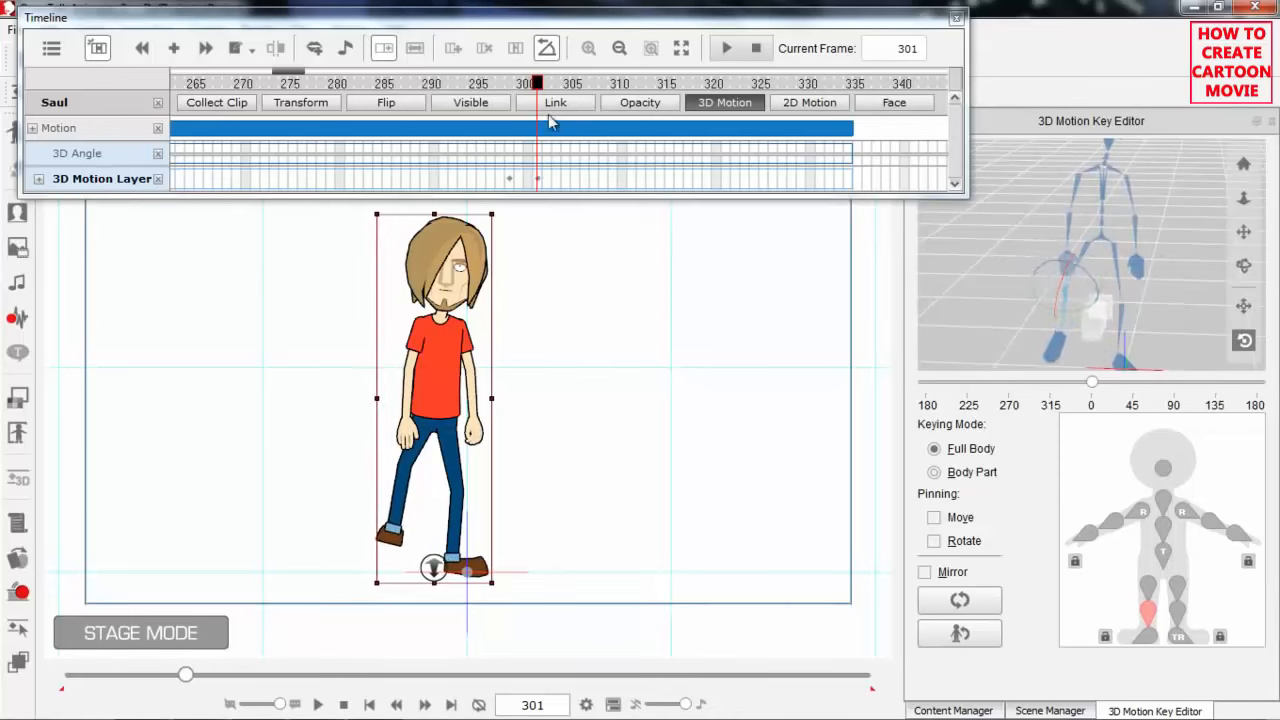
Preview the edited leg movement several times, starting from about frame 294
click(501, 86)
key(space)
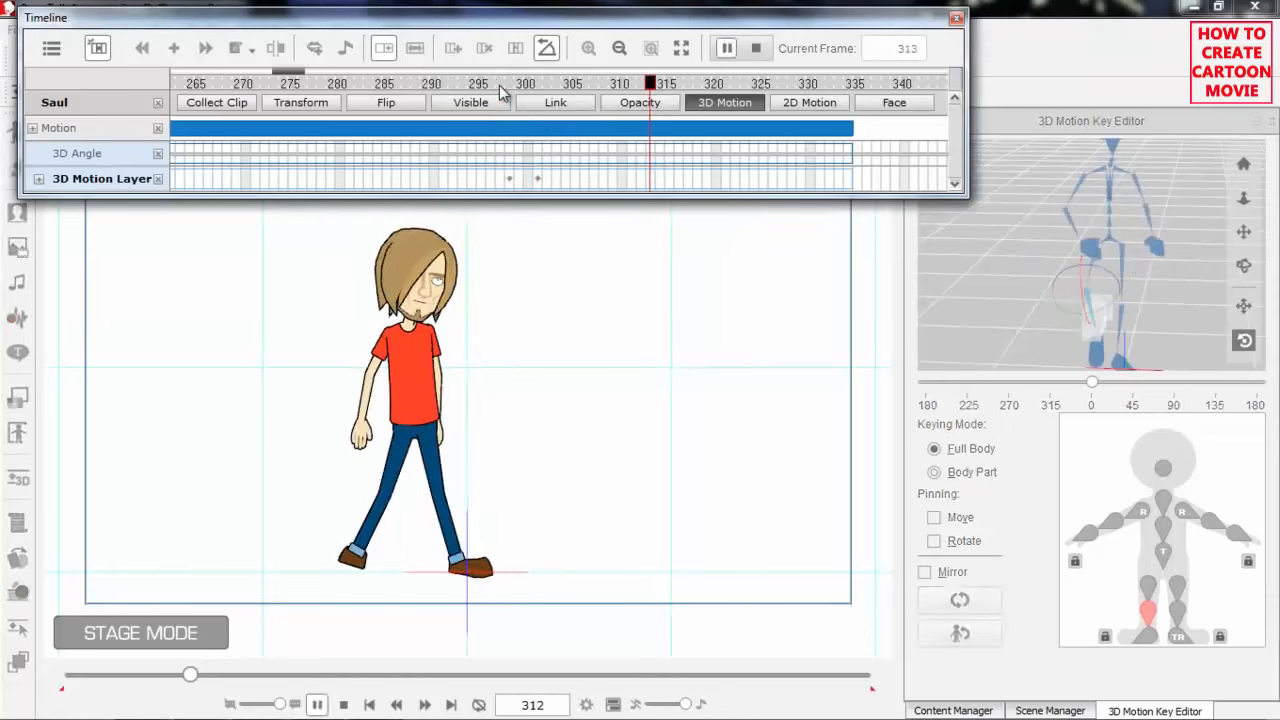
key(space)
click(481, 86)
key(space)
click(472, 86)
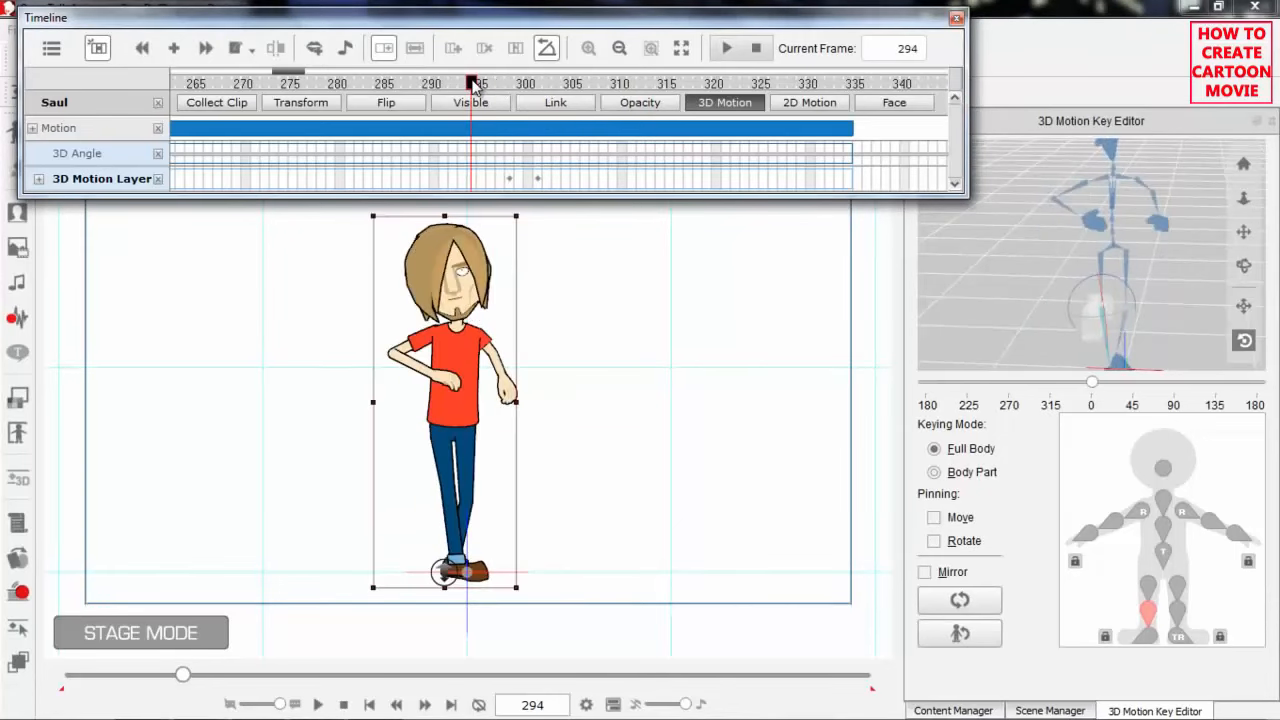
click(472, 86)
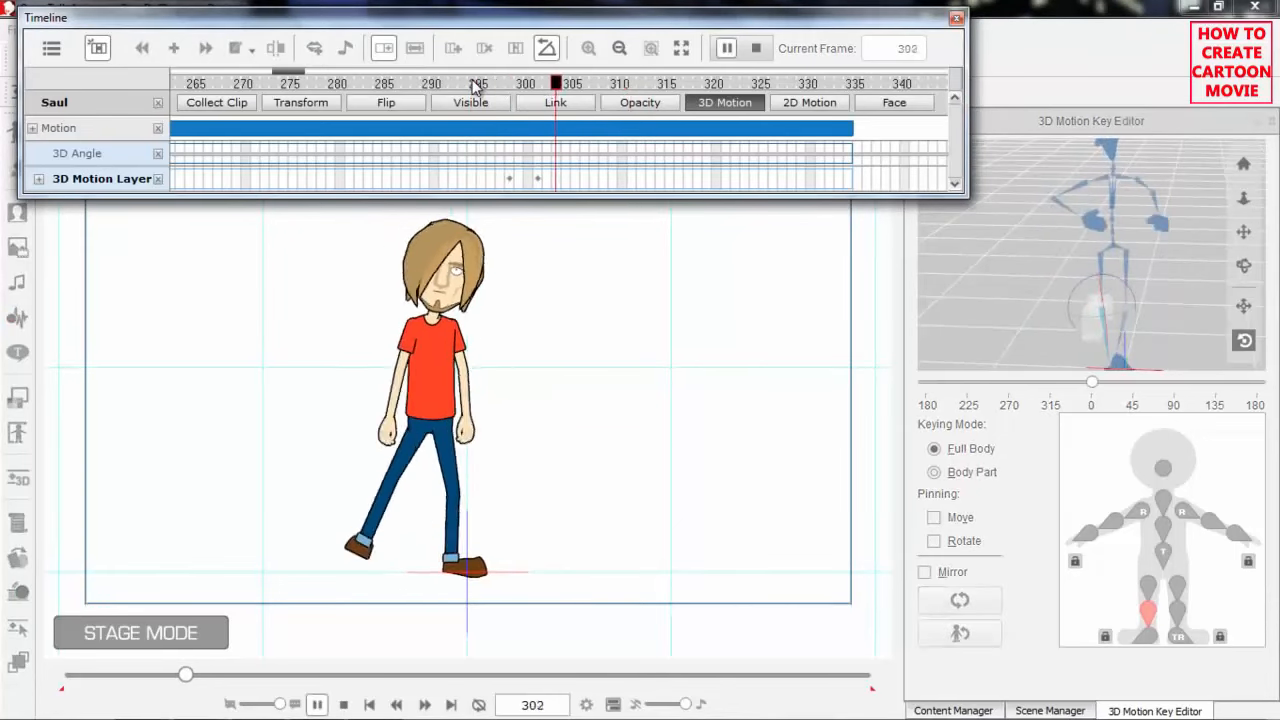
key(space)
Reset the selected lower leg at frame 307 and replay the footwork from about frame 295
drag(538, 86, 595, 88)
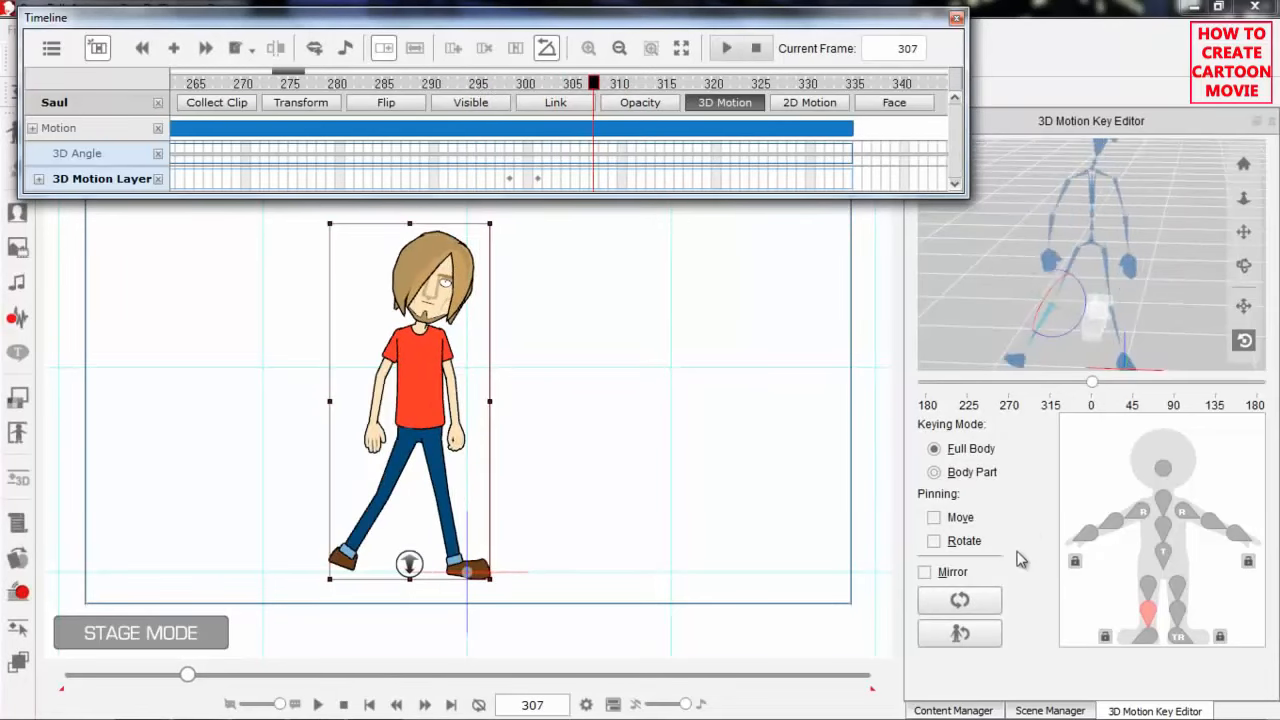
click(978, 604)
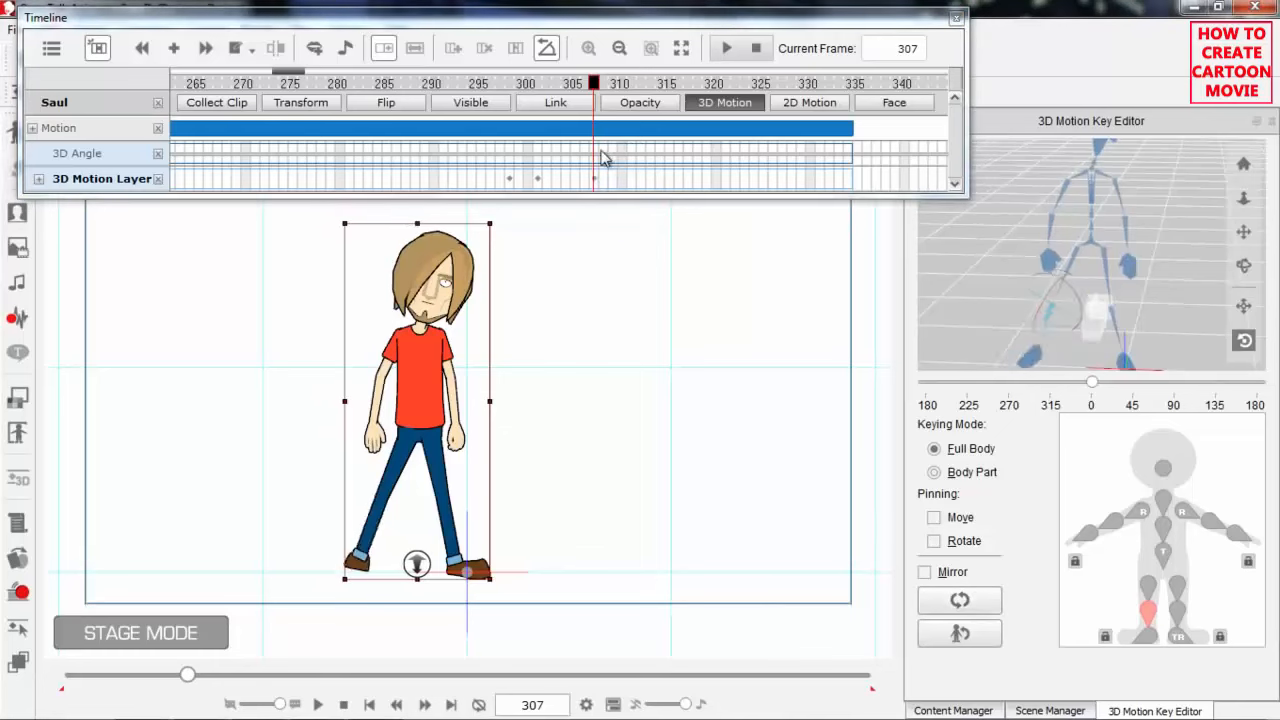
key(space)
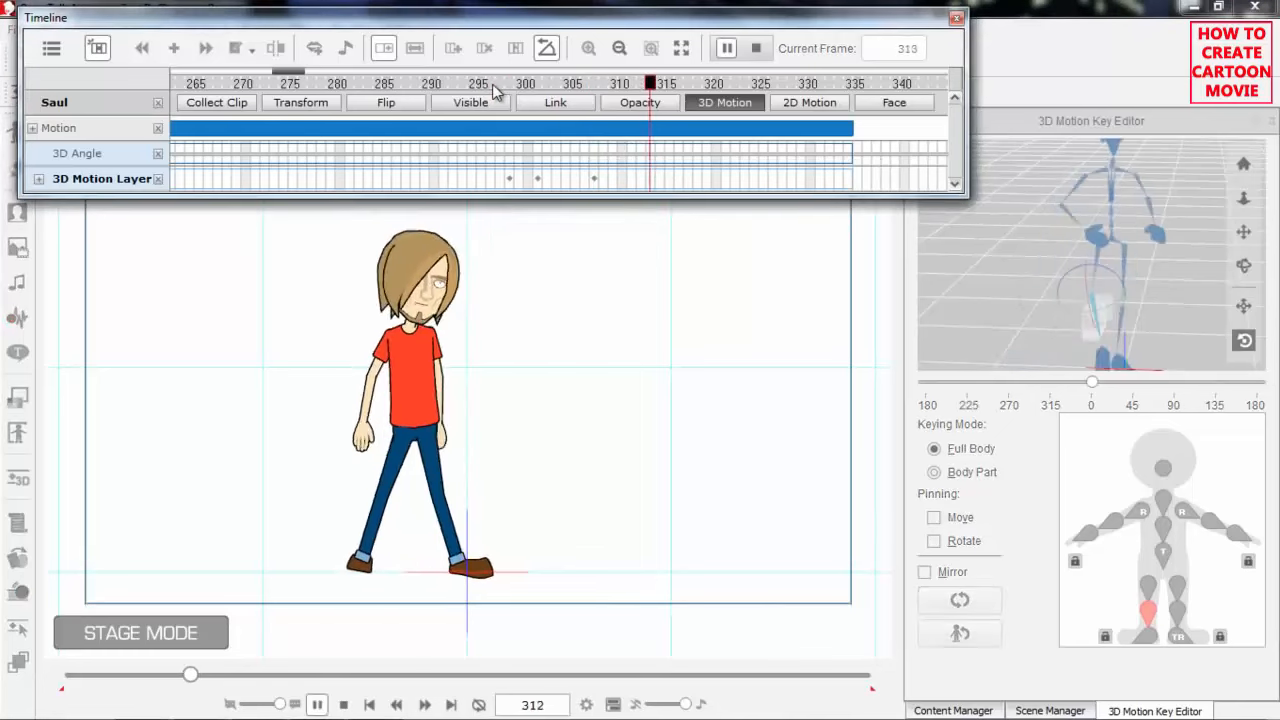
click(493, 84)
key(space)
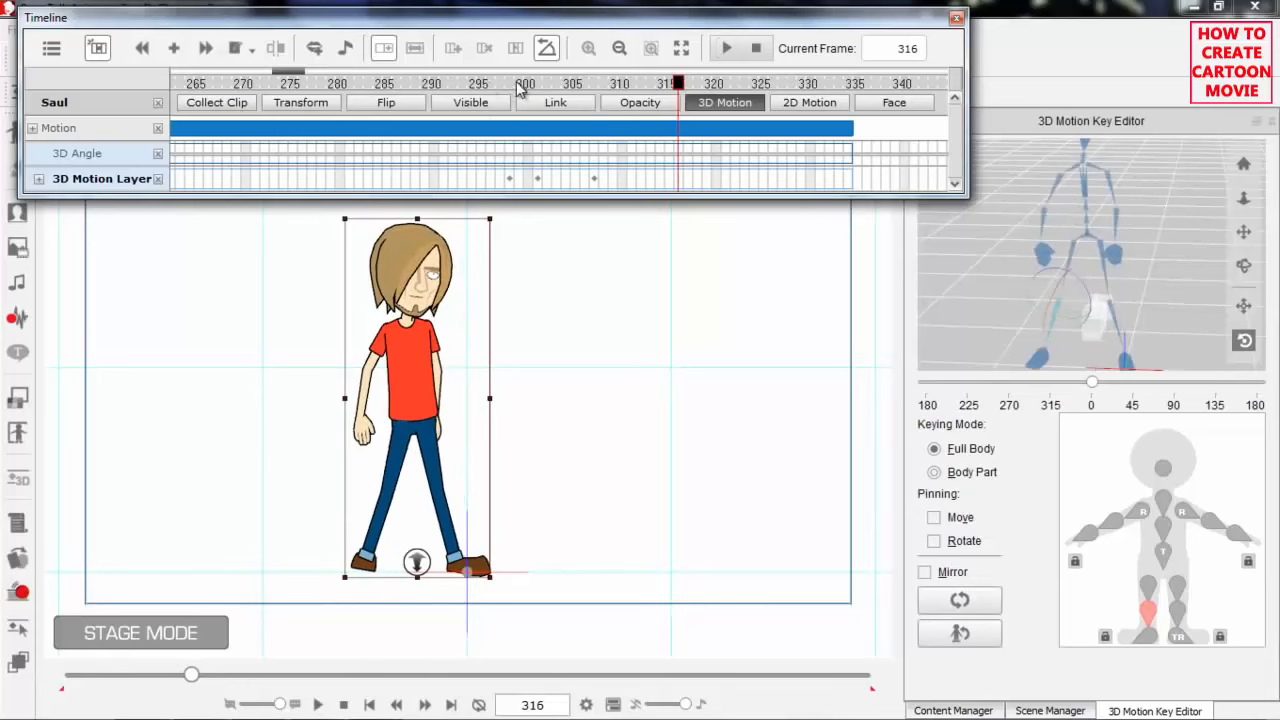
click(485, 85)
key(space)
key(space)
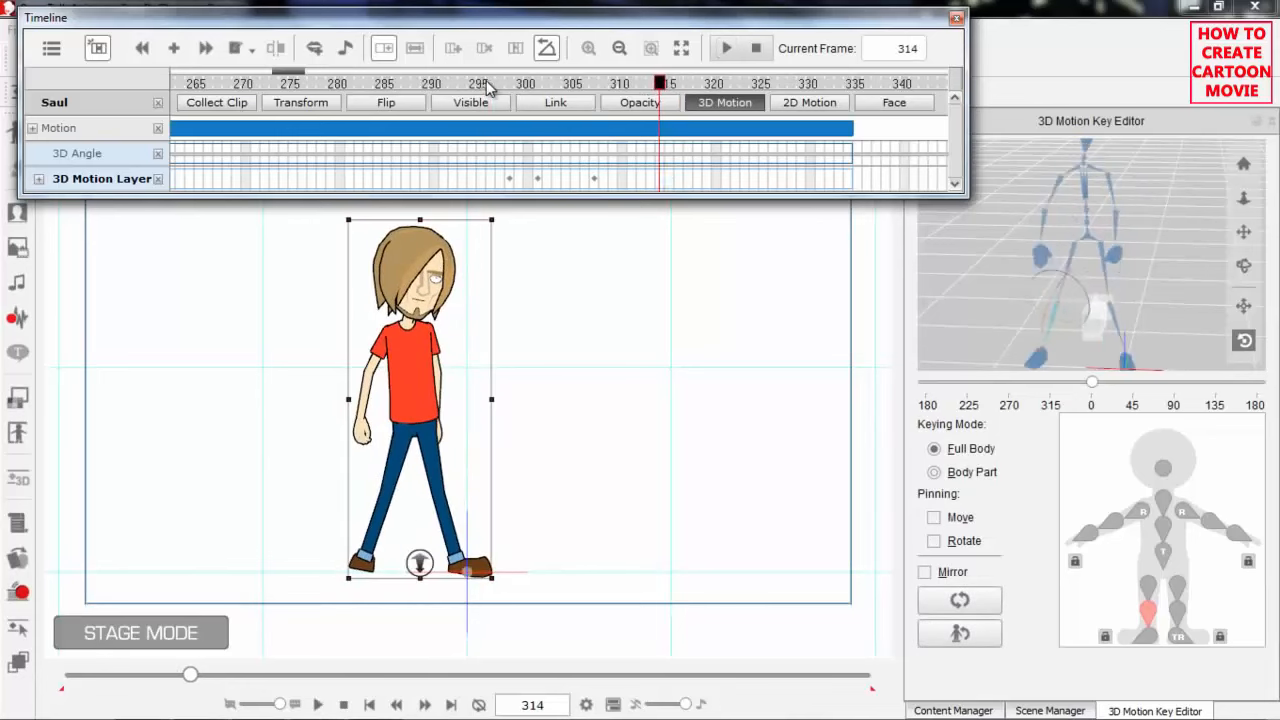
click(487, 85)
key(space)
key(space)
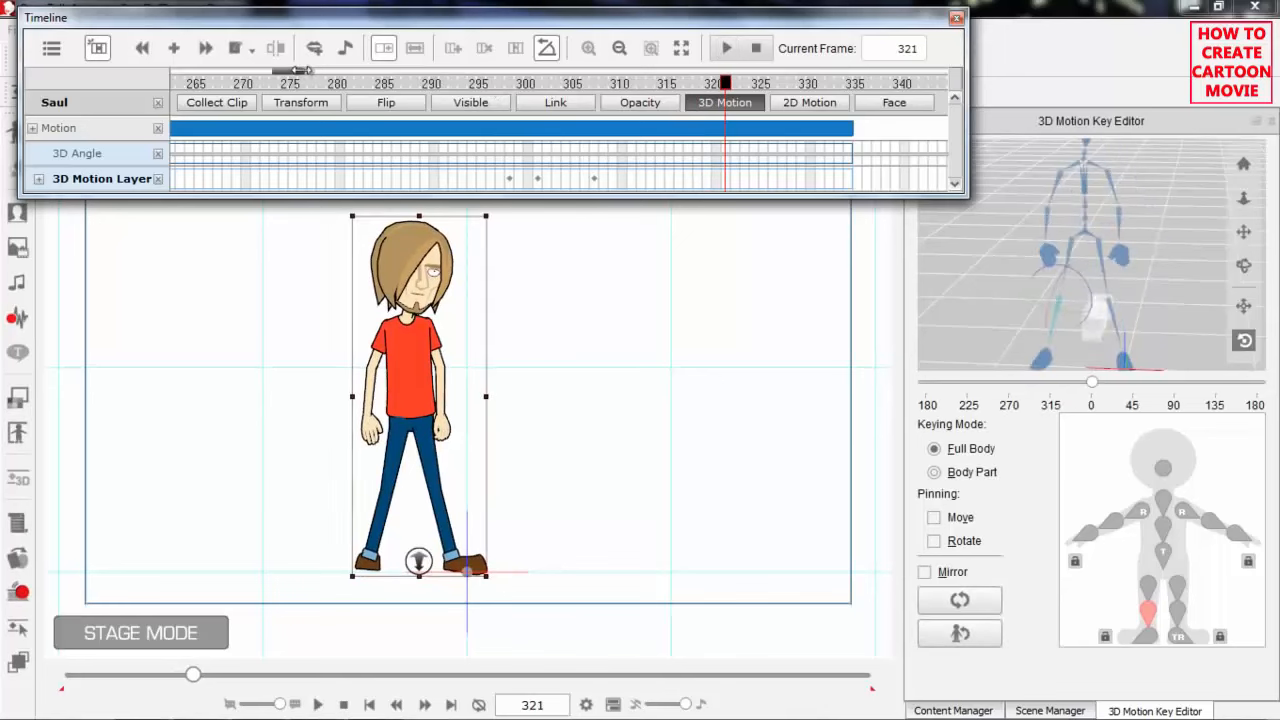
Return to frame 1 and play the dance on the character, pausing at frame 160
drag(300, 70, 180, 78)
click(196, 84)
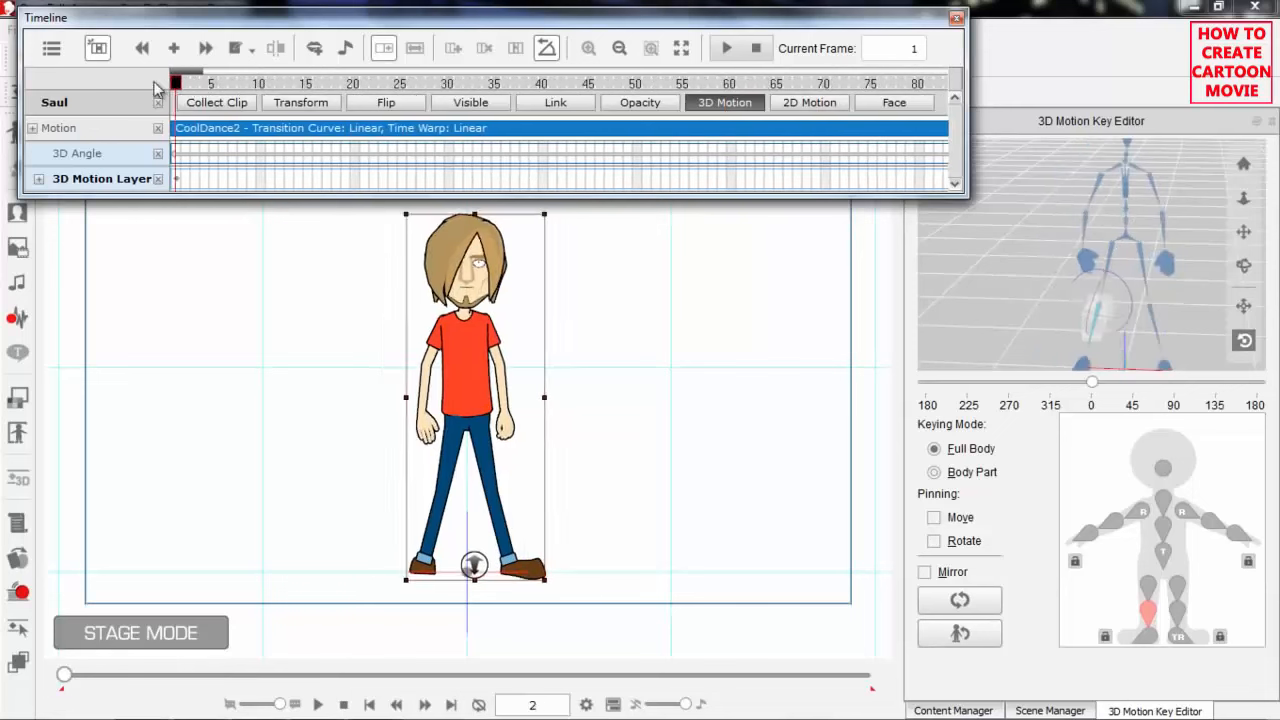
key(space)
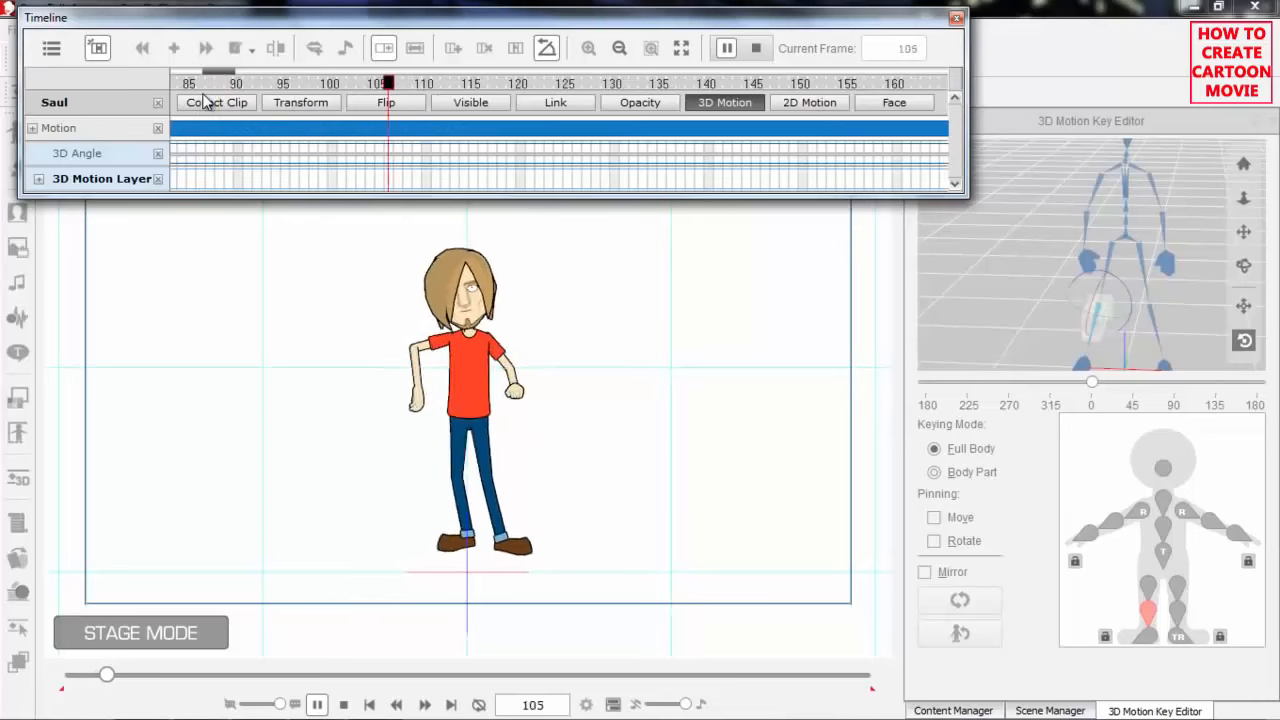
key(space)
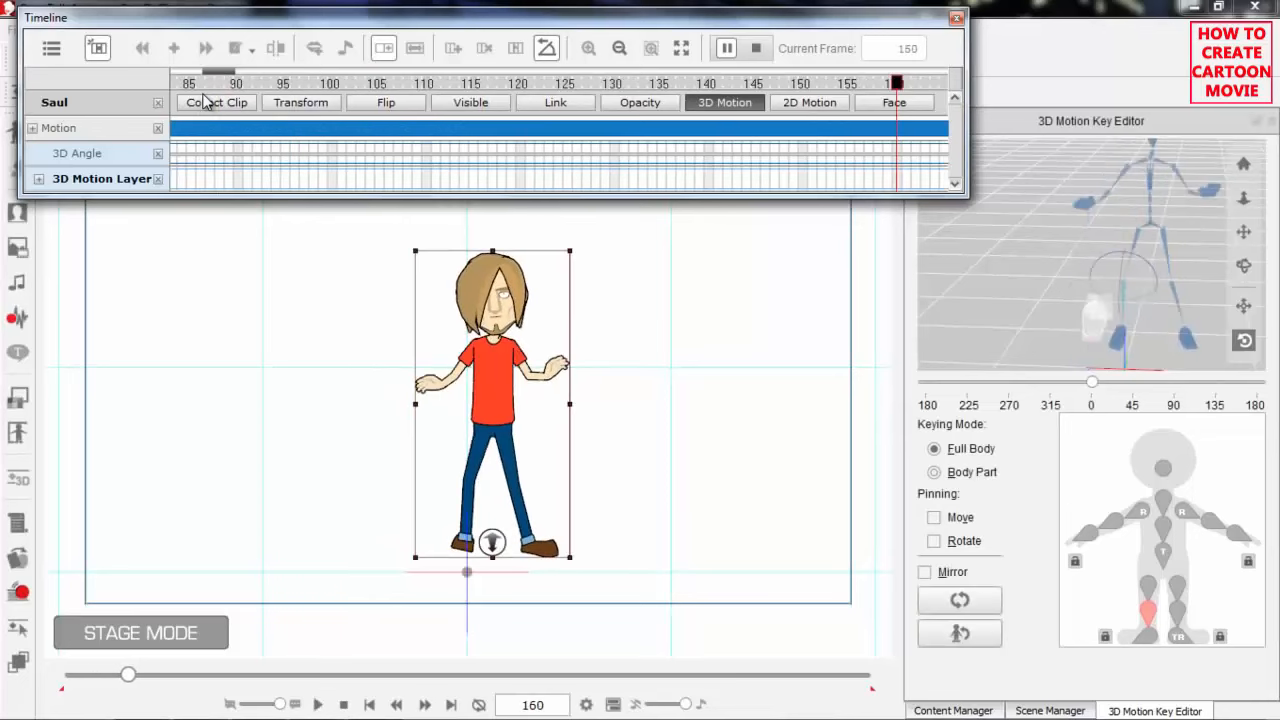
Step back and forth through the frames around 143 to examine how the right hand passes the character's face
click(736, 84)
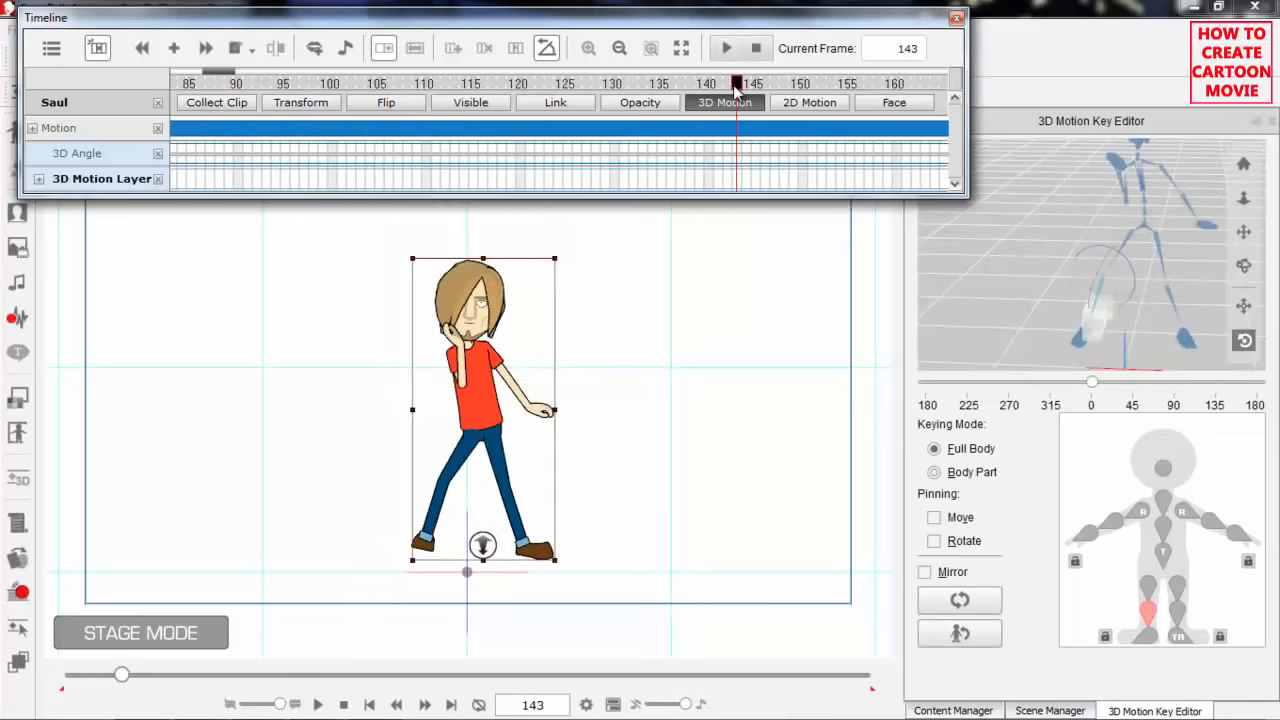
mouse_move(736, 84)
mouse_down()
mouse_move(707, 86)
mouse_move(736, 90)
mouse_up()
key(Right)
key(Right)
key(Left)
key(Left)
key(Left)
key(Right)
key(Right)
key(Right)
key(Right)
key(Left)
key(Left)
key(Left)
key(Left)
key(Left)
key(Right)
key(Right)
key(Right)
key(Right)
key(Right)
key(Left)
key(Left)
key(Left)
key(Left)
key(Left)
key(Left)
key(Right)
key(Right)
key(Right)
key(Right)
key(Right)
key(Right)
key(Right)
key(Right)
key(Right)
key(Left)
key(Left)
key(Left)
key(Left)
key(Right)
key(Right)
key(Right)
key(Left)
key(Left)
key(Left)
key(Left)
key(Left)
key(Left)
key(Left)
key(Left)
key(Right)
key(Right)
key(Right)
key(Right)
key(Left)
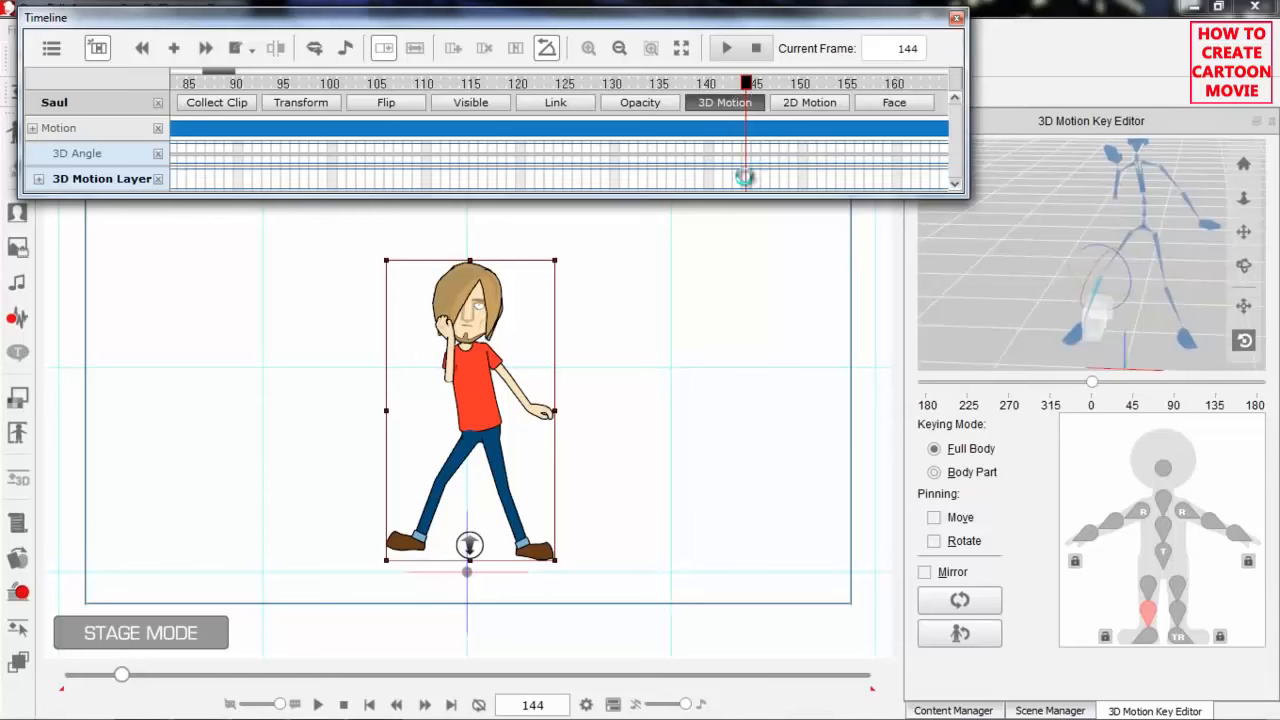
Select the right forearm at frame 144 and rotate it outward, away from the face, at frame 145
drag(1126, 190, 1083, 240)
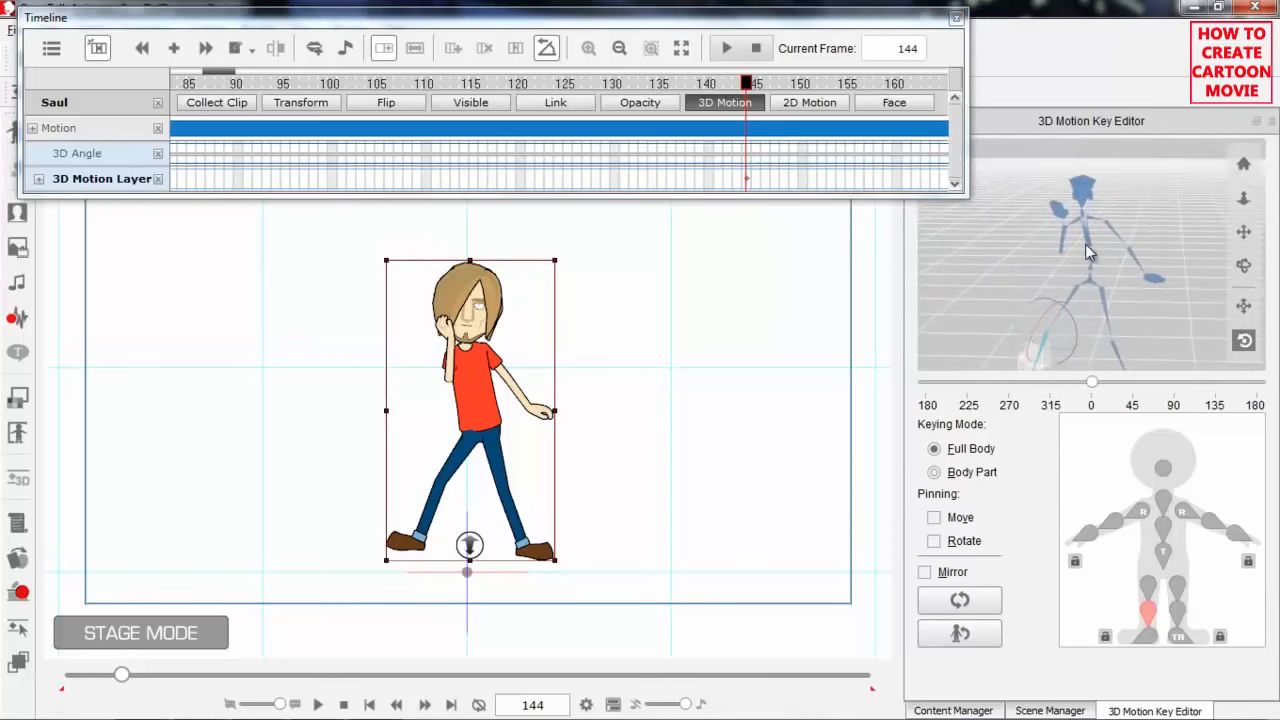
click(1116, 526)
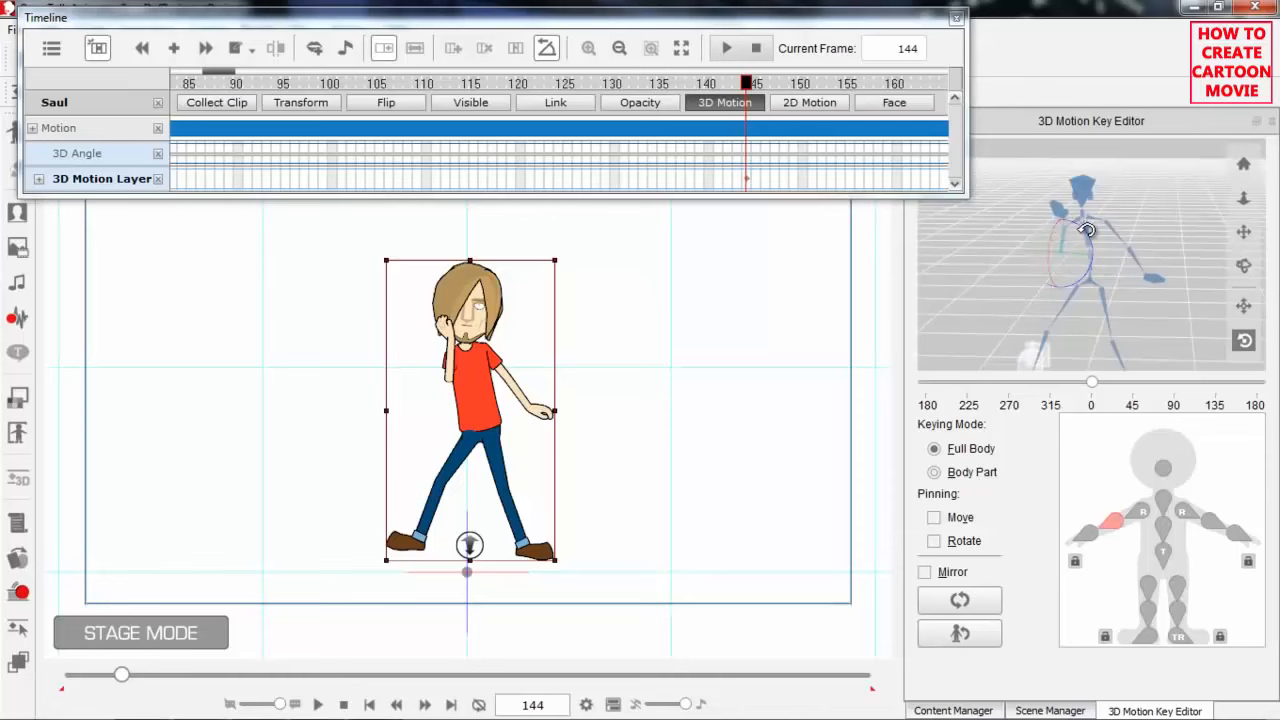
click(755, 84)
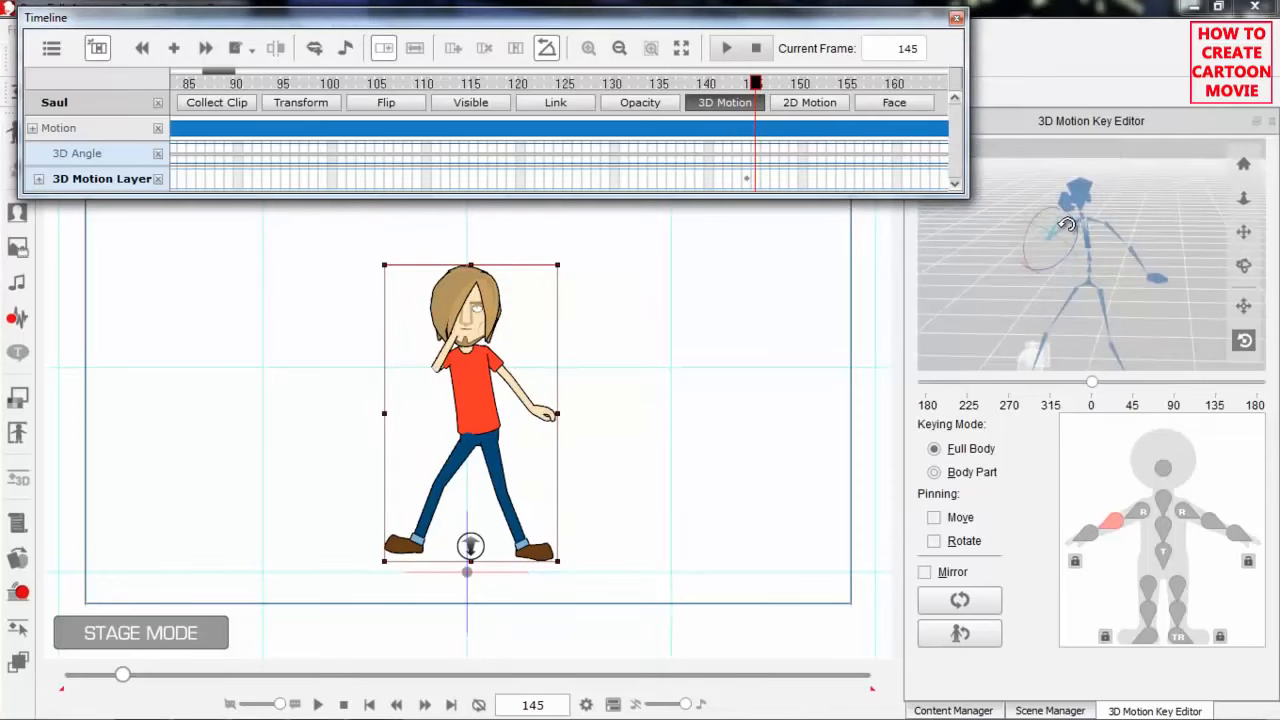
drag(1044, 207, 986, 230)
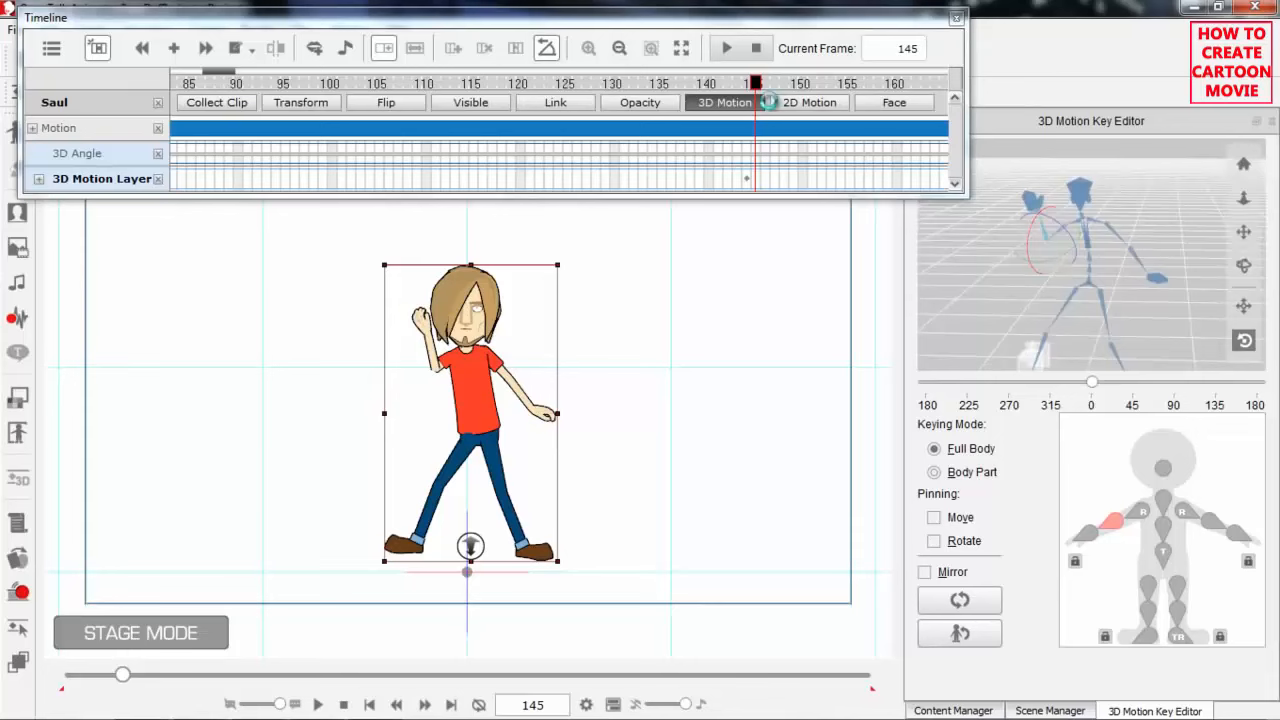
Check the arm pose across frames 144 to 147 and rotate the right forearm outward from the head at frame 146
click(748, 84)
drag(746, 80, 749, 80)
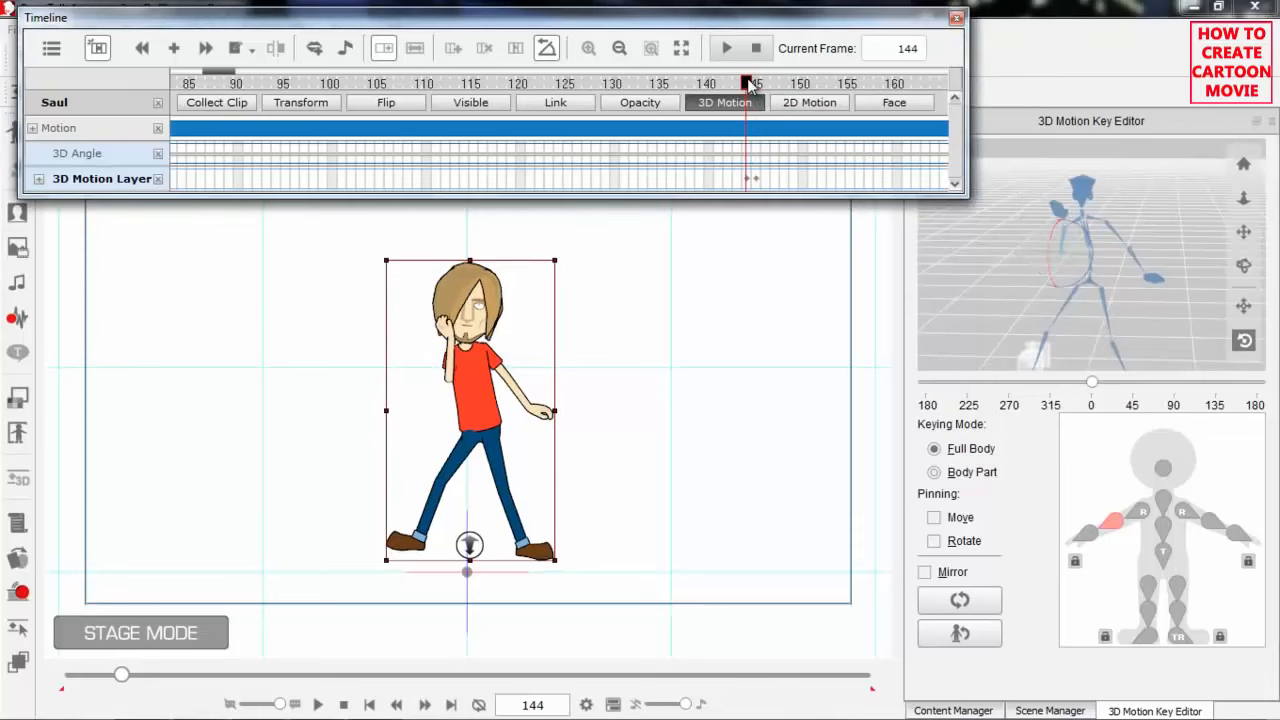
key(Right)
key(Right)
key(Right)
key(Right)
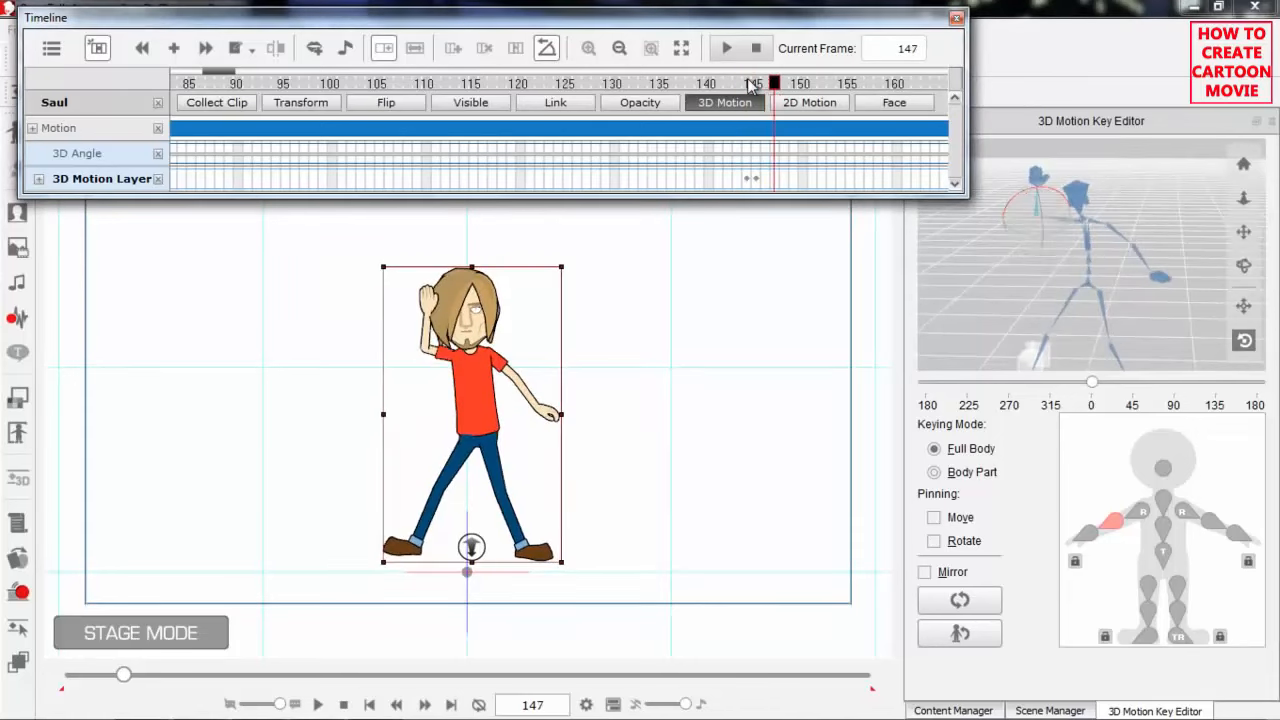
key(Left)
key(Left)
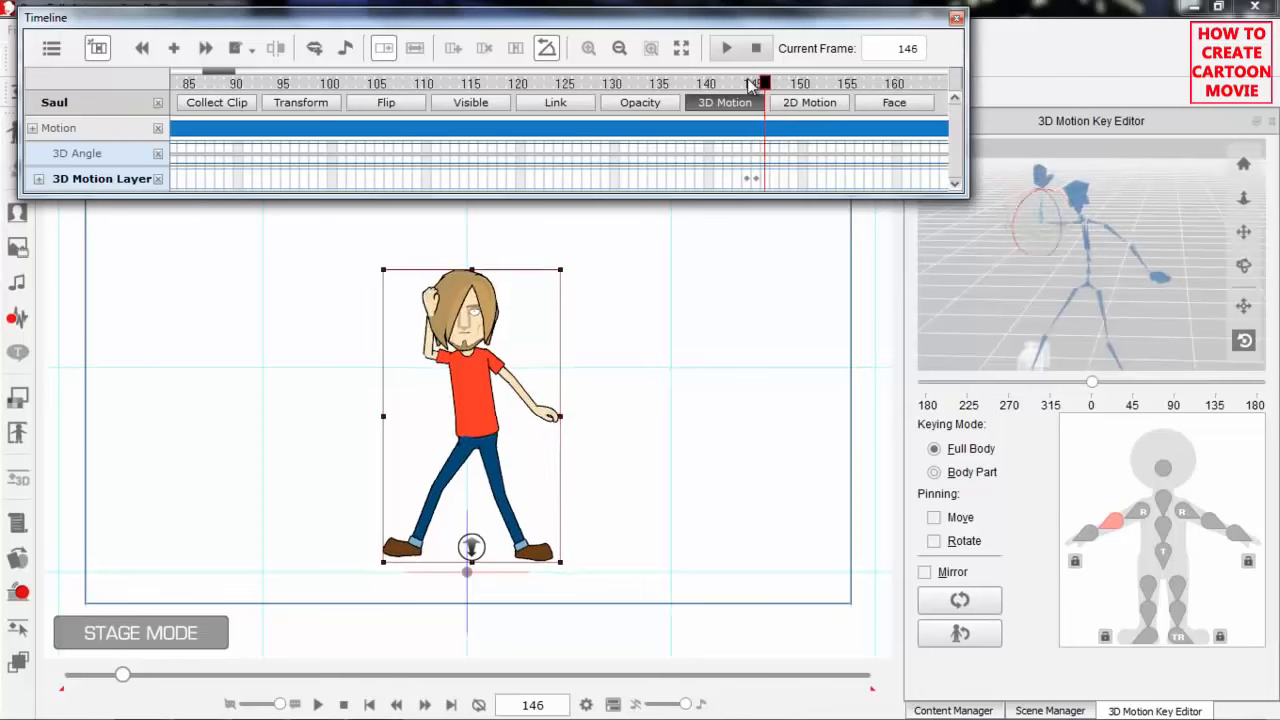
click(1022, 197)
drag(1022, 197, 1011, 211)
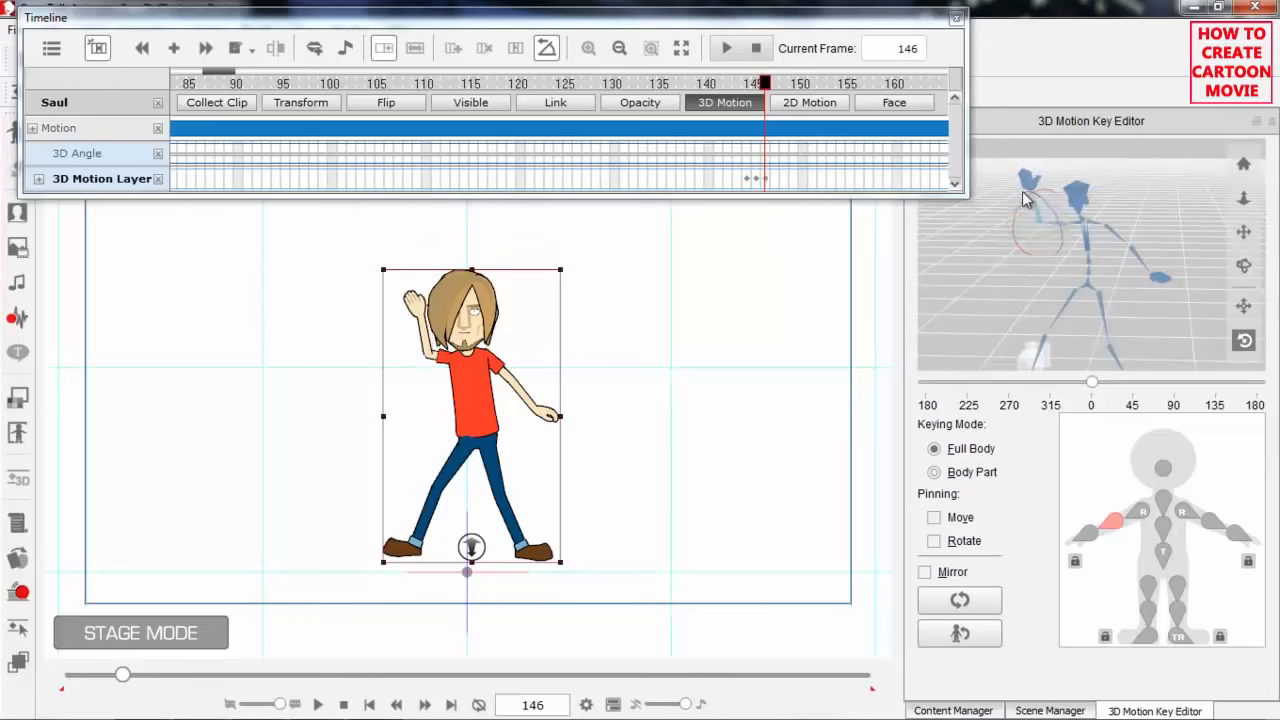
Advance through the arm swing to frame 160 and reset the right forearm to its original pose there
click(776, 88)
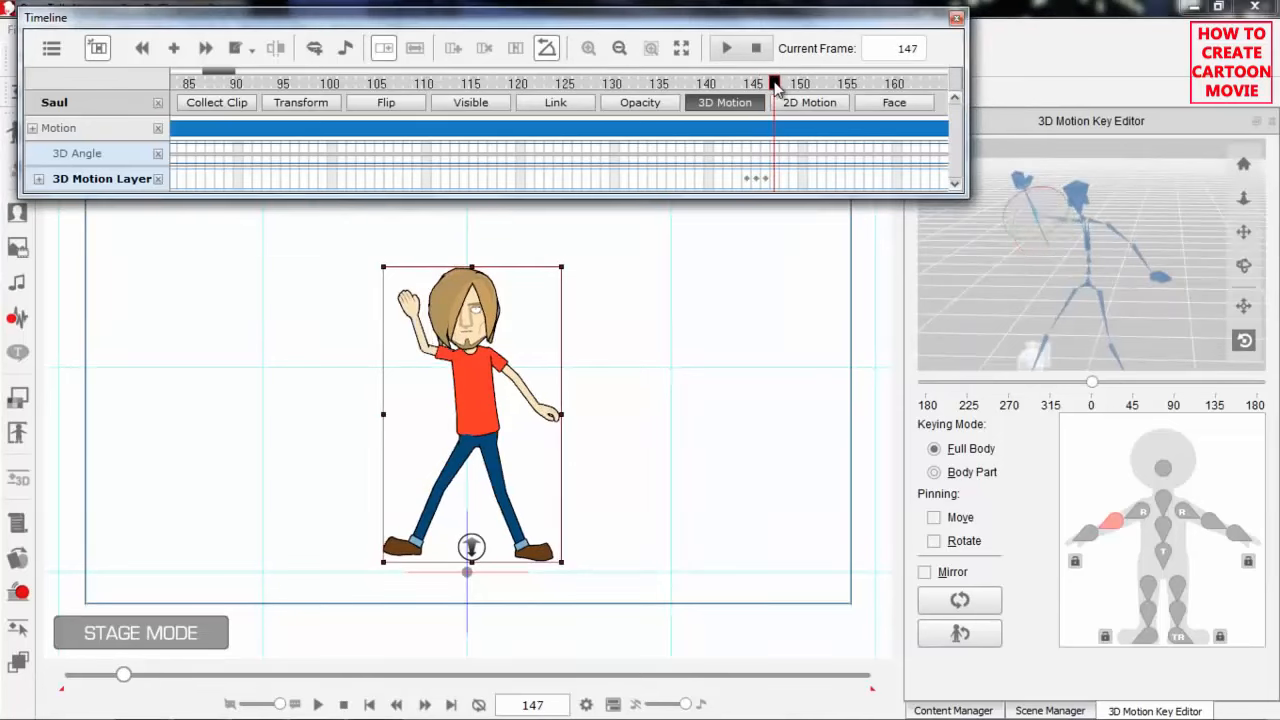
key(Right)
key(Right)
key(Right)
key(Right)
key(Right)
key(Right)
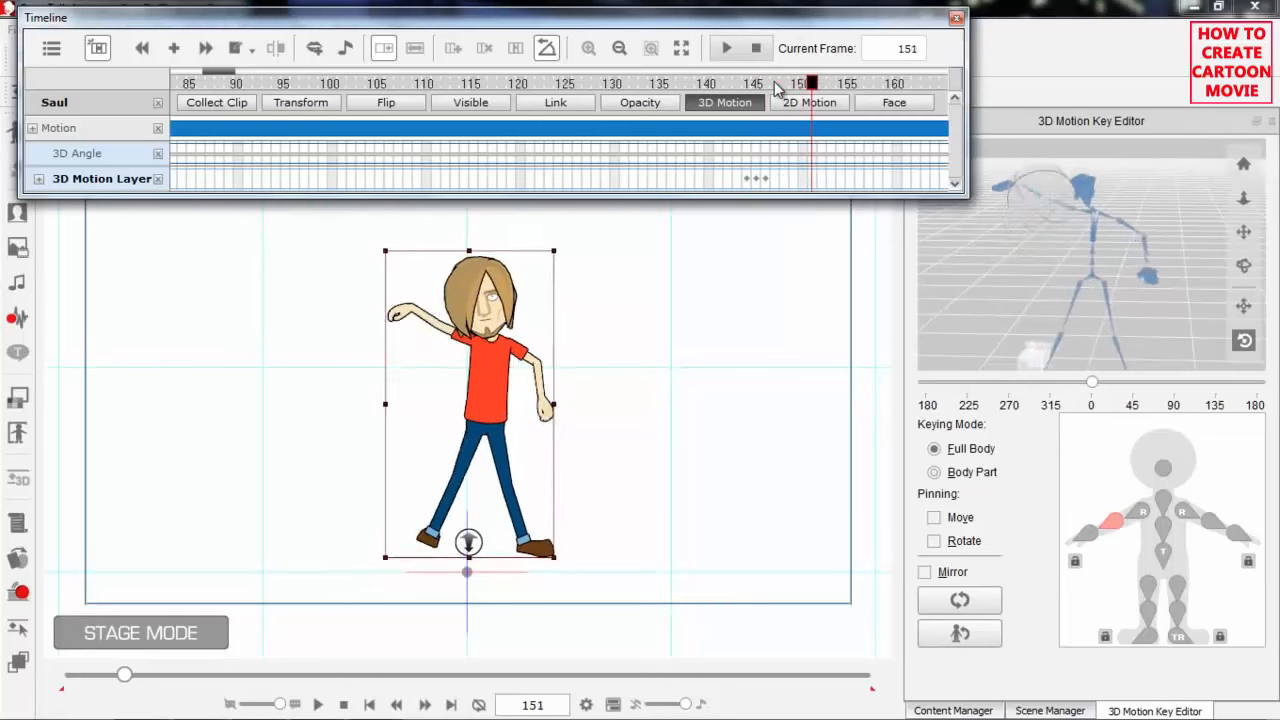
key(Right)
key(Right)
key(Right)
key(Right)
key(Right)
key(Right)
key(Right)
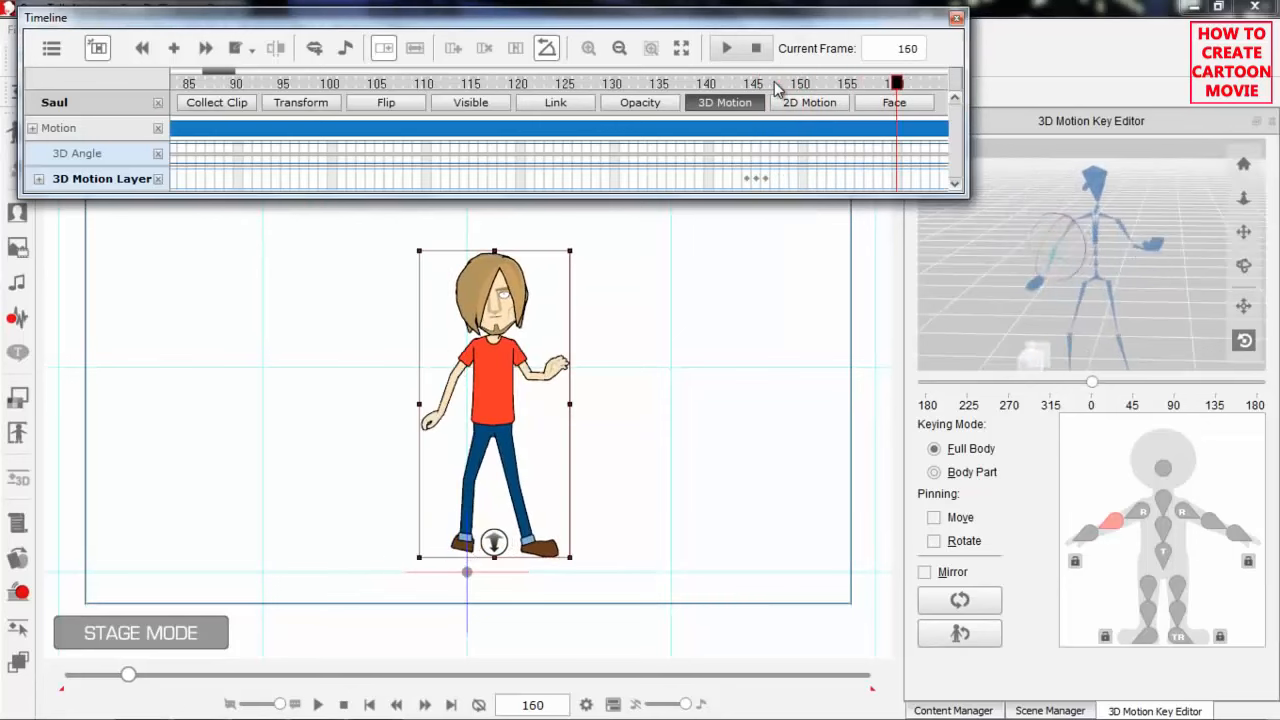
click(962, 600)
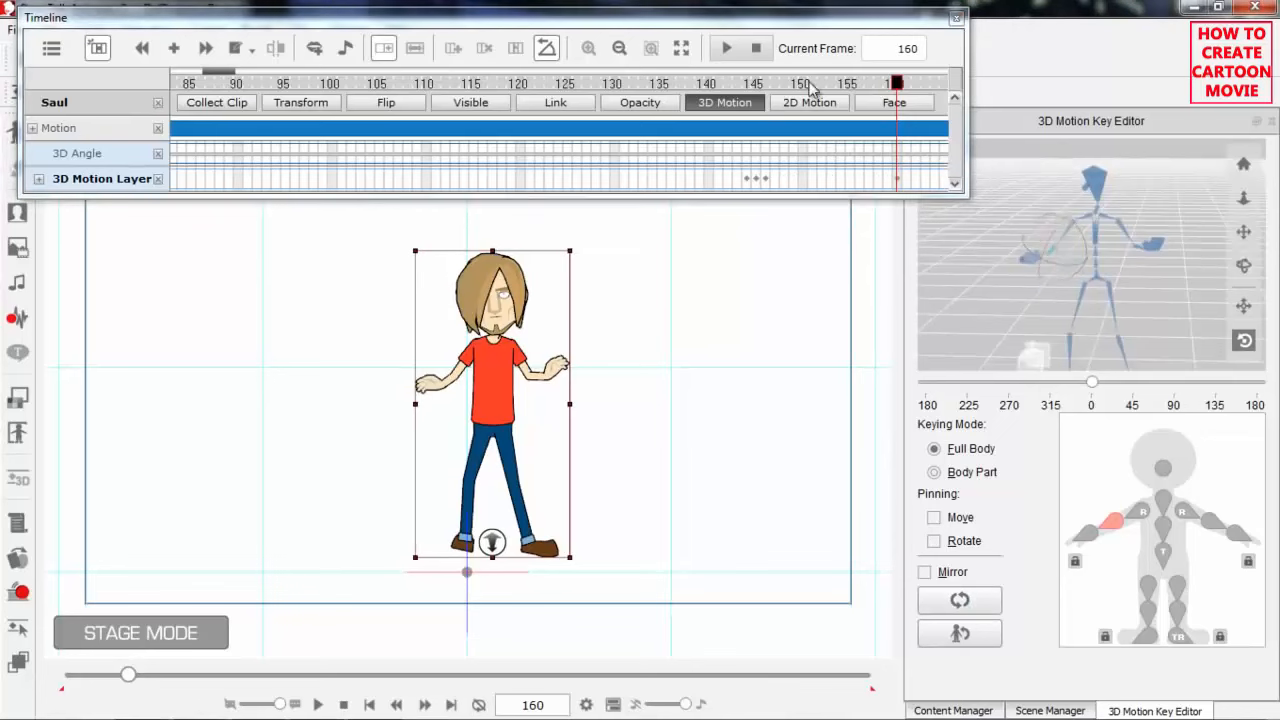
Preview the edited arm movement from frame 144, step back to frame 142, and play the dance on to frame 326
click(748, 86)
key(space)
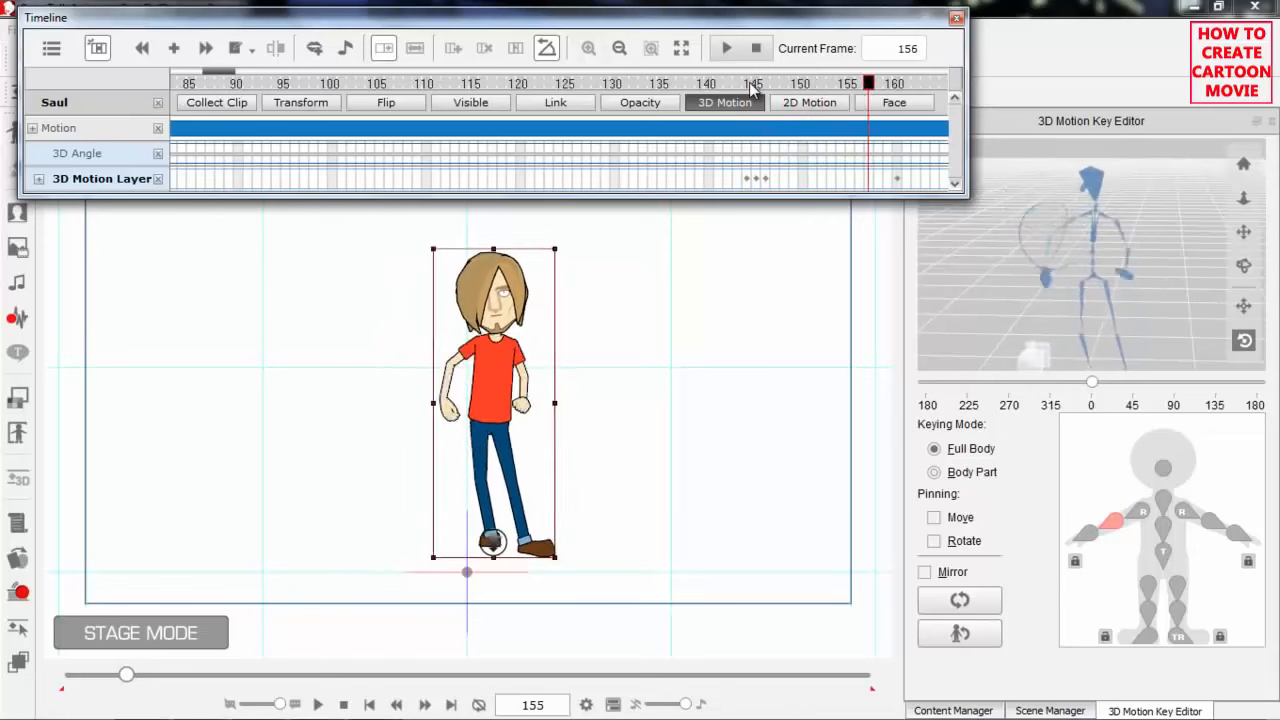
key(Left)
key(Left)
key(Left)
key(Left)
key(Left)
key(Left)
key(Left)
key(Left)
key(Left)
key(Left)
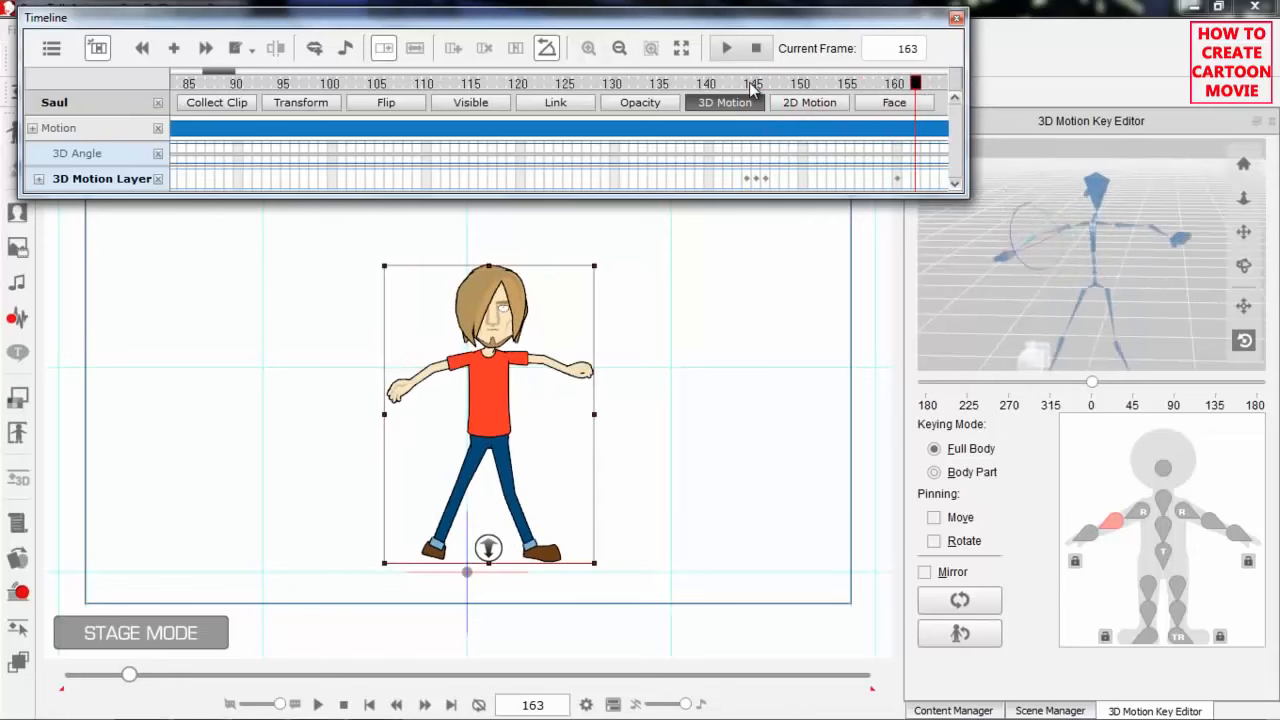
key(Left)
key(Left)
key(Left)
key(Left)
key(Left)
key(Left)
key(Left)
key(Left)
key(Left)
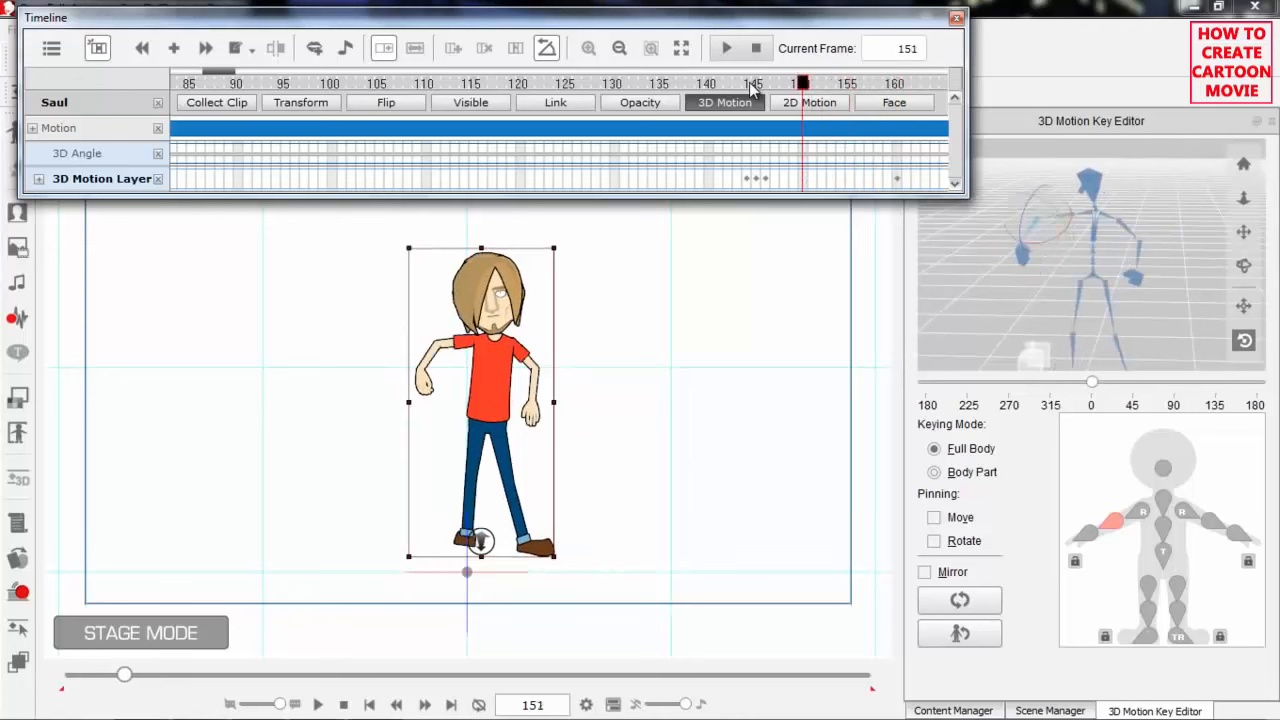
key(Left)
key(Left)
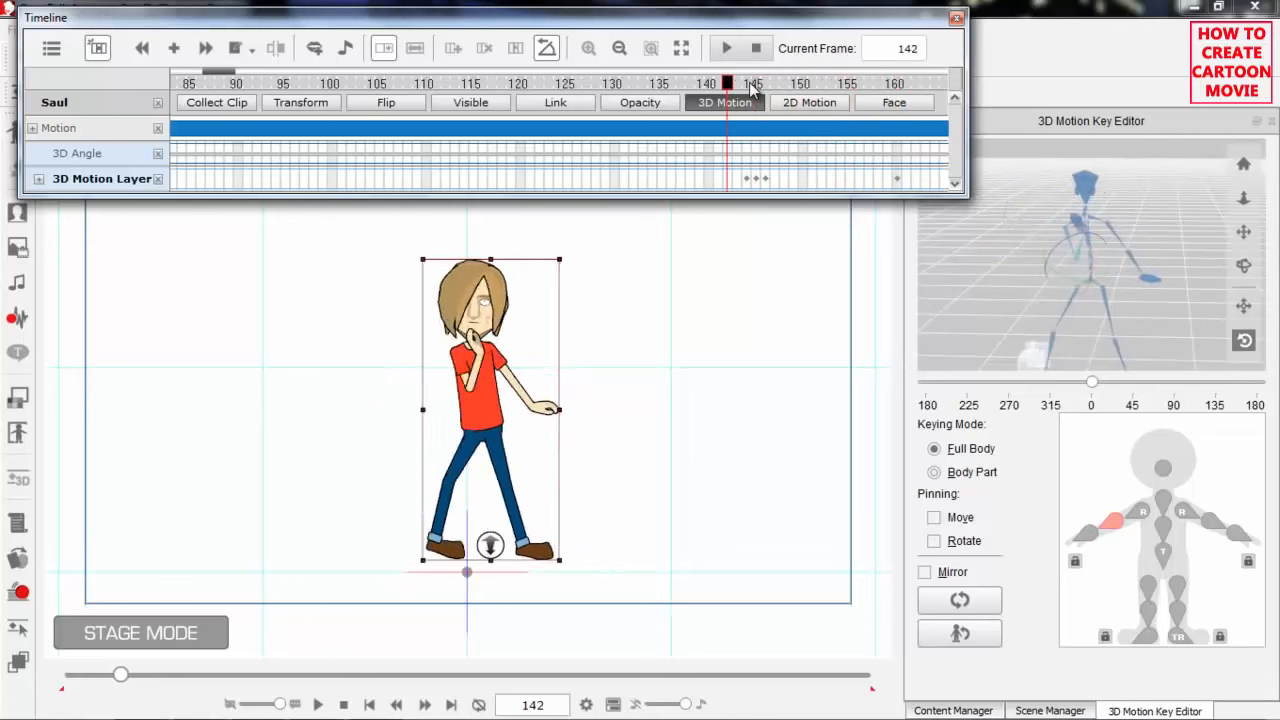
key(space)
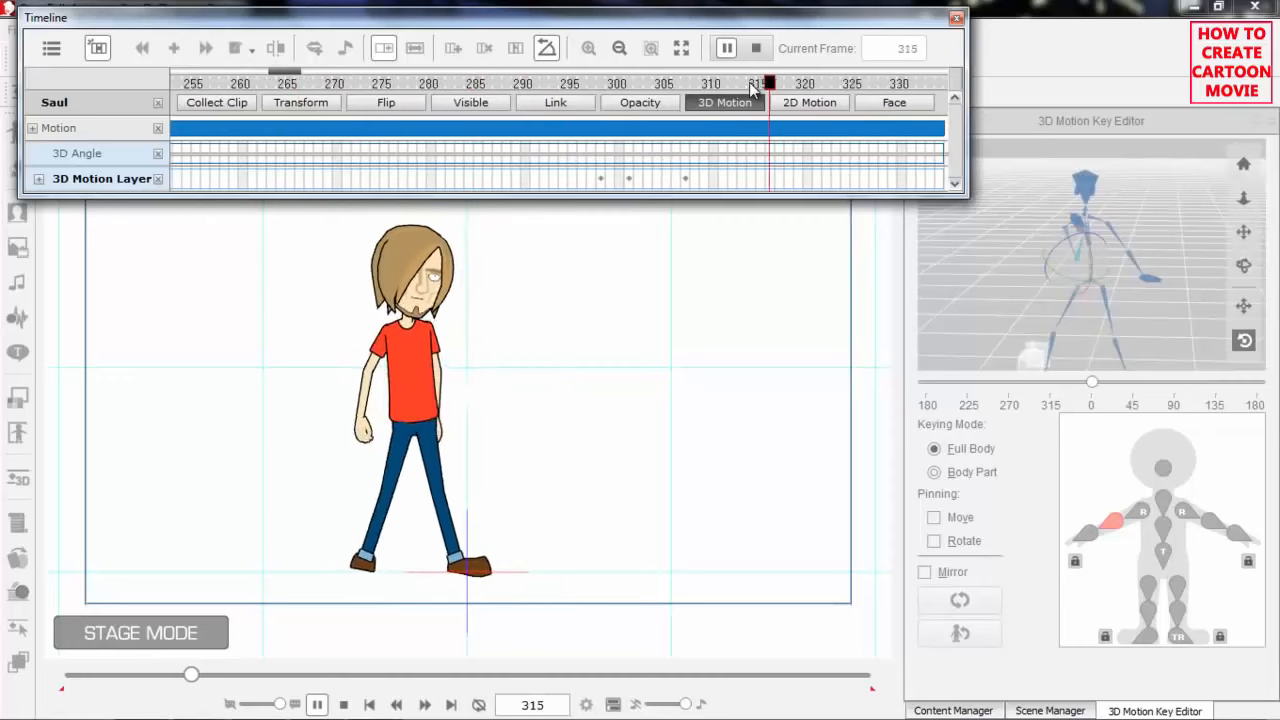
key(space)
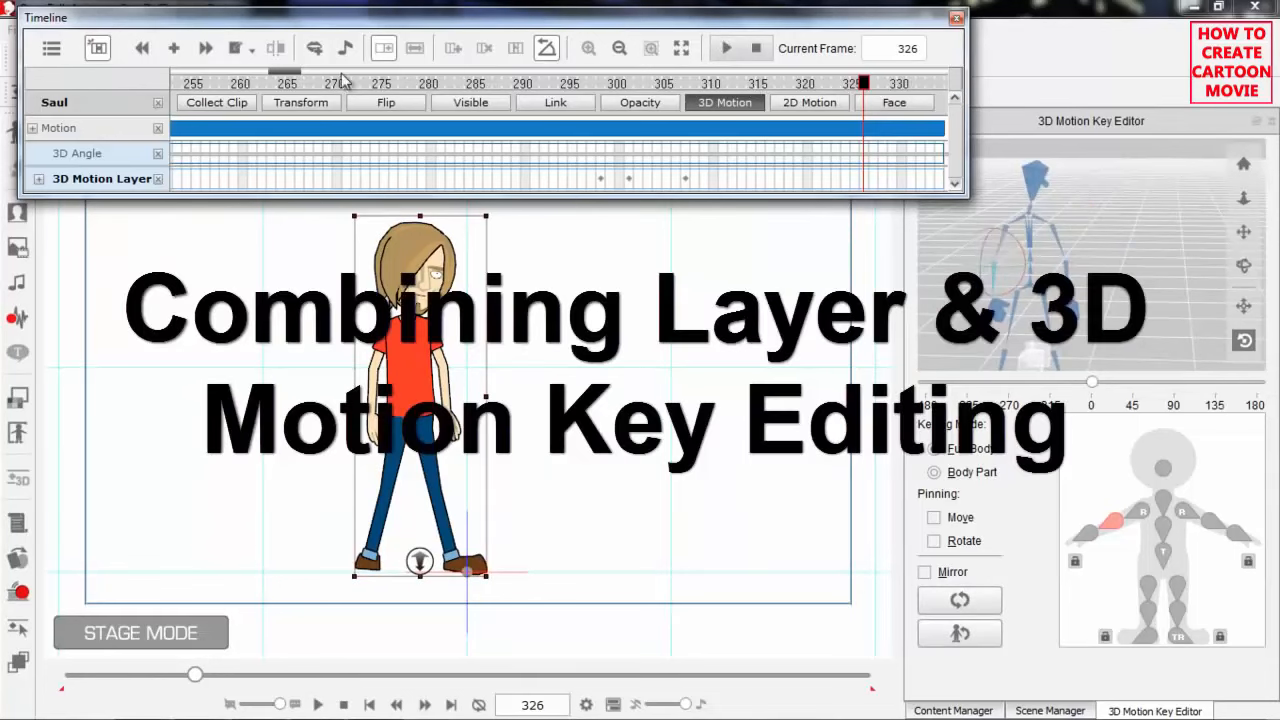
Delete the right forearm's 3D motion layer keys at frames 144 to 146 and 160
drag(285, 76, 233, 77)
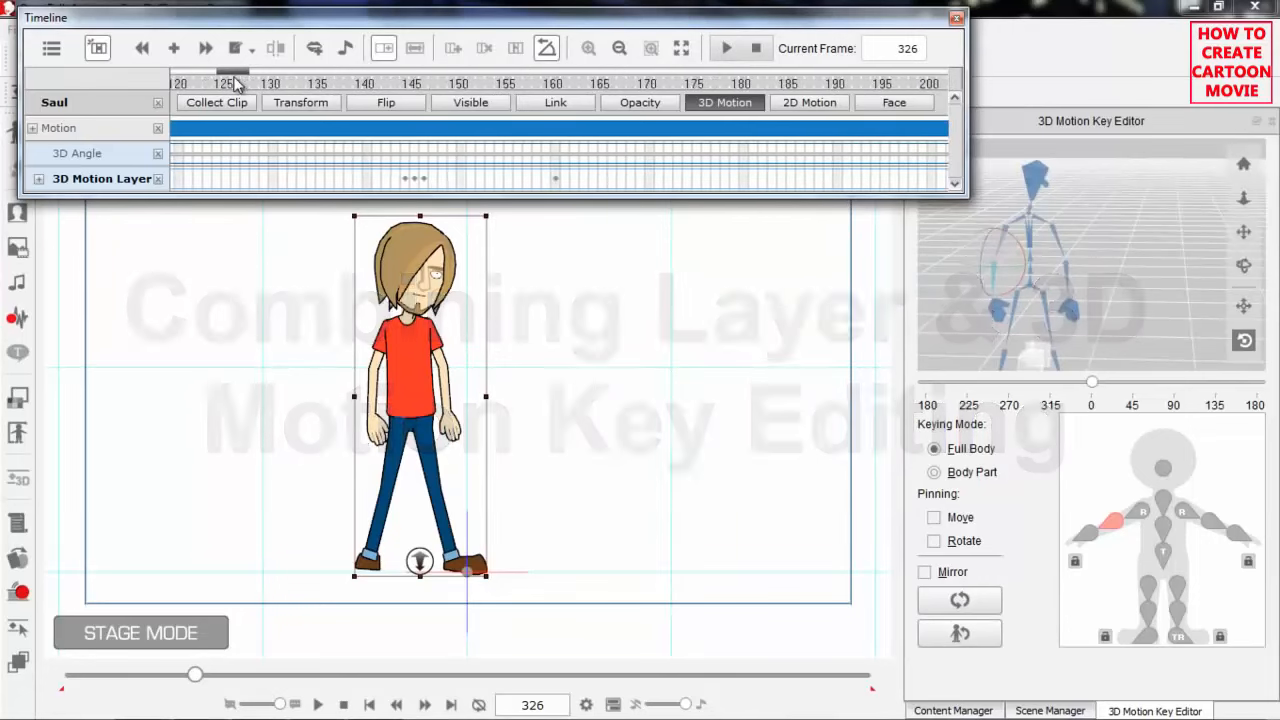
click(374, 178)
click(575, 185)
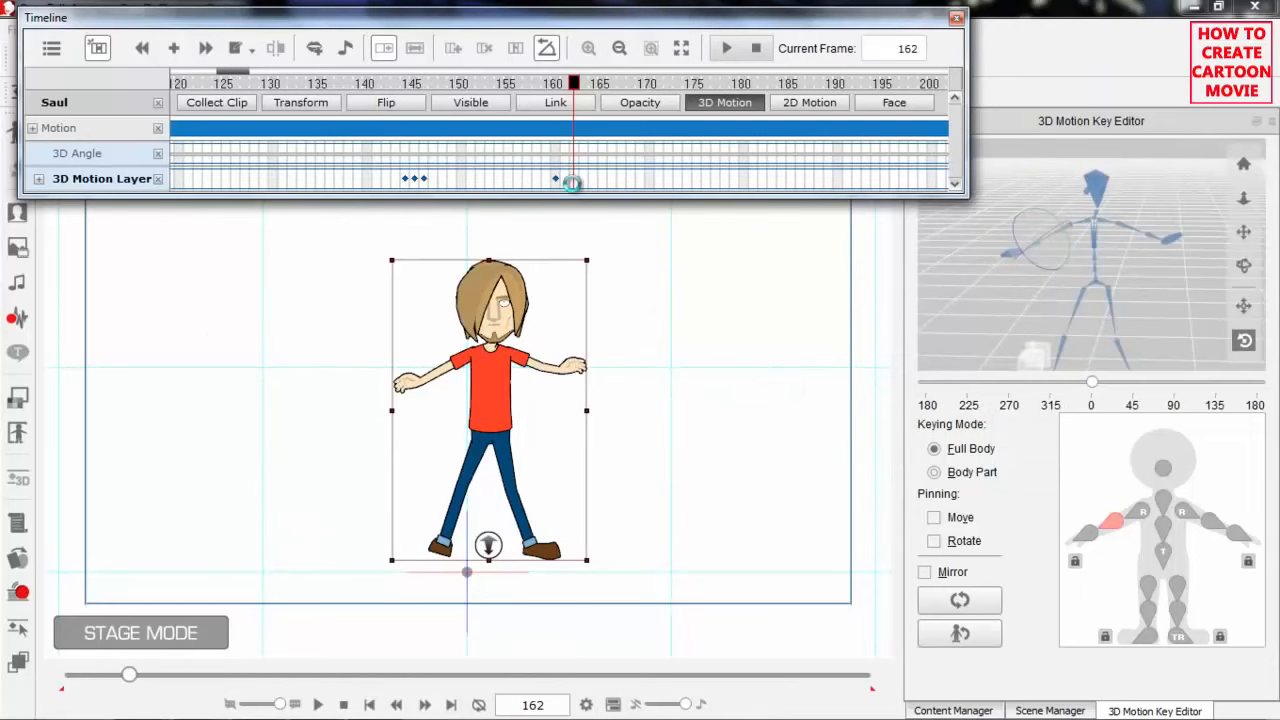
Replay the dance from frame 144 and step between frames 142 and 147 to examine the hand against the head
click(409, 84)
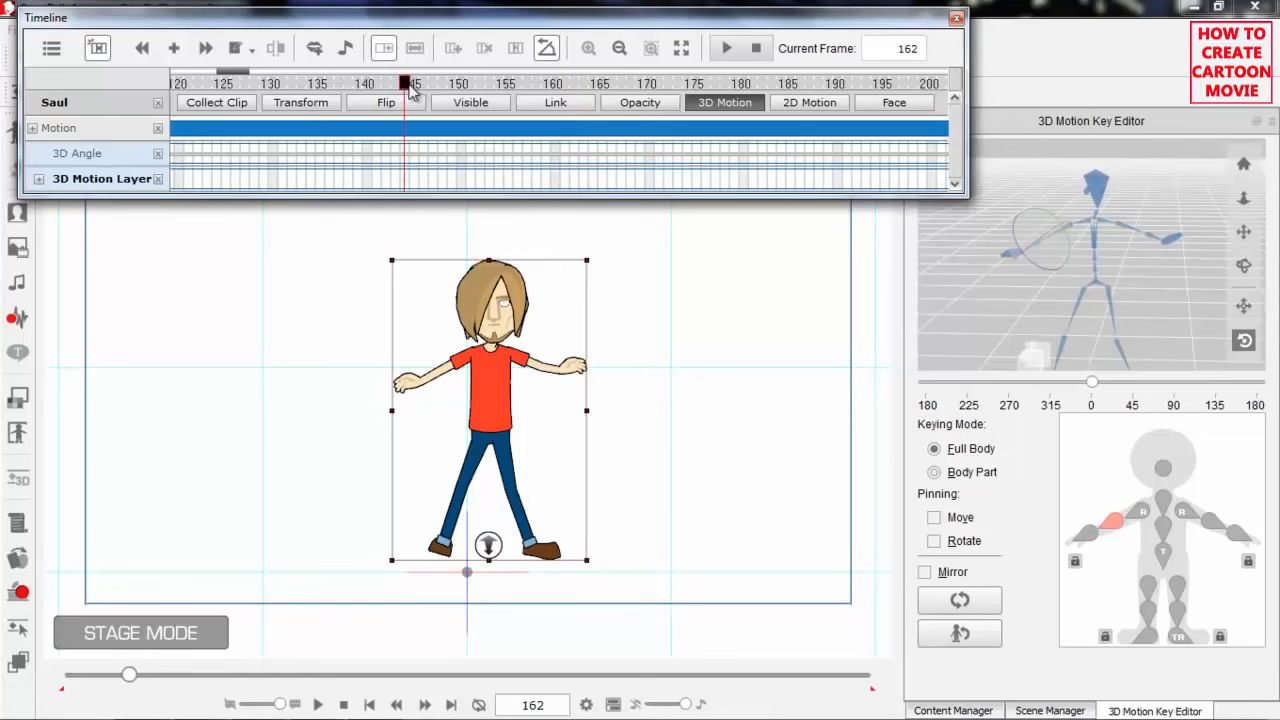
key(space)
click(405, 84)
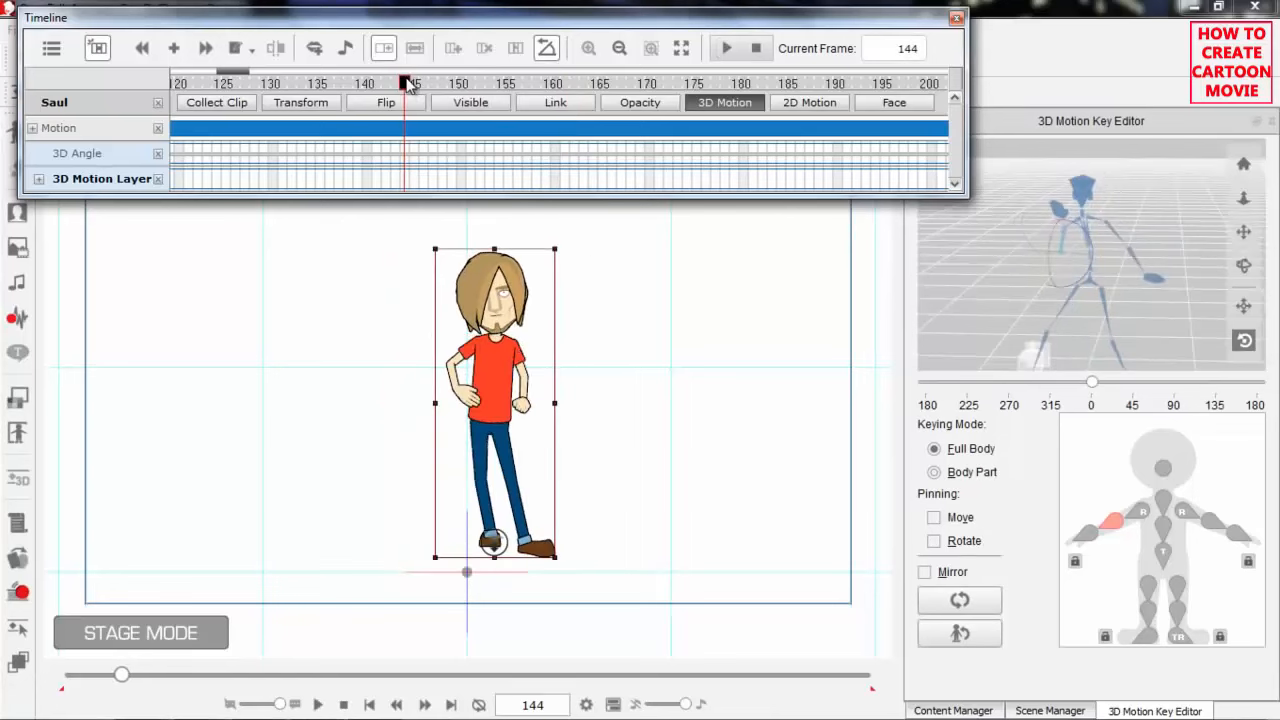
key(Right)
key(Right)
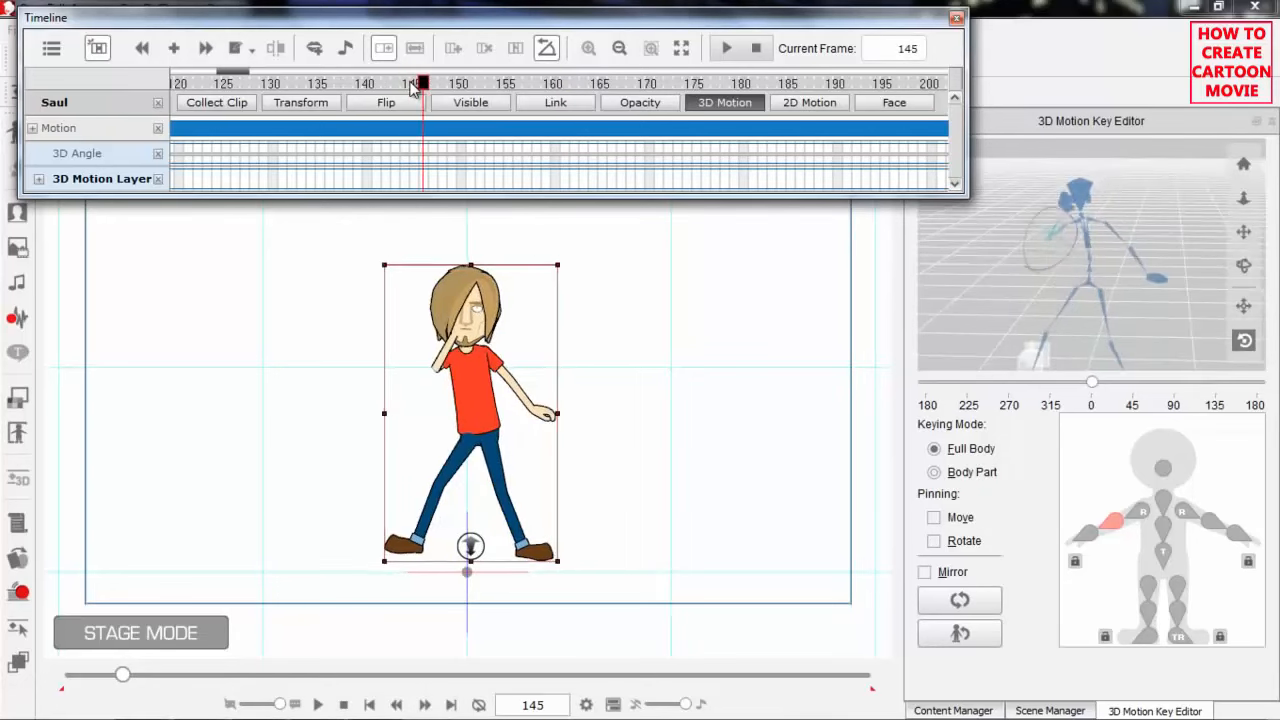
key(Left)
key(Left)
key(Left)
key(Left)
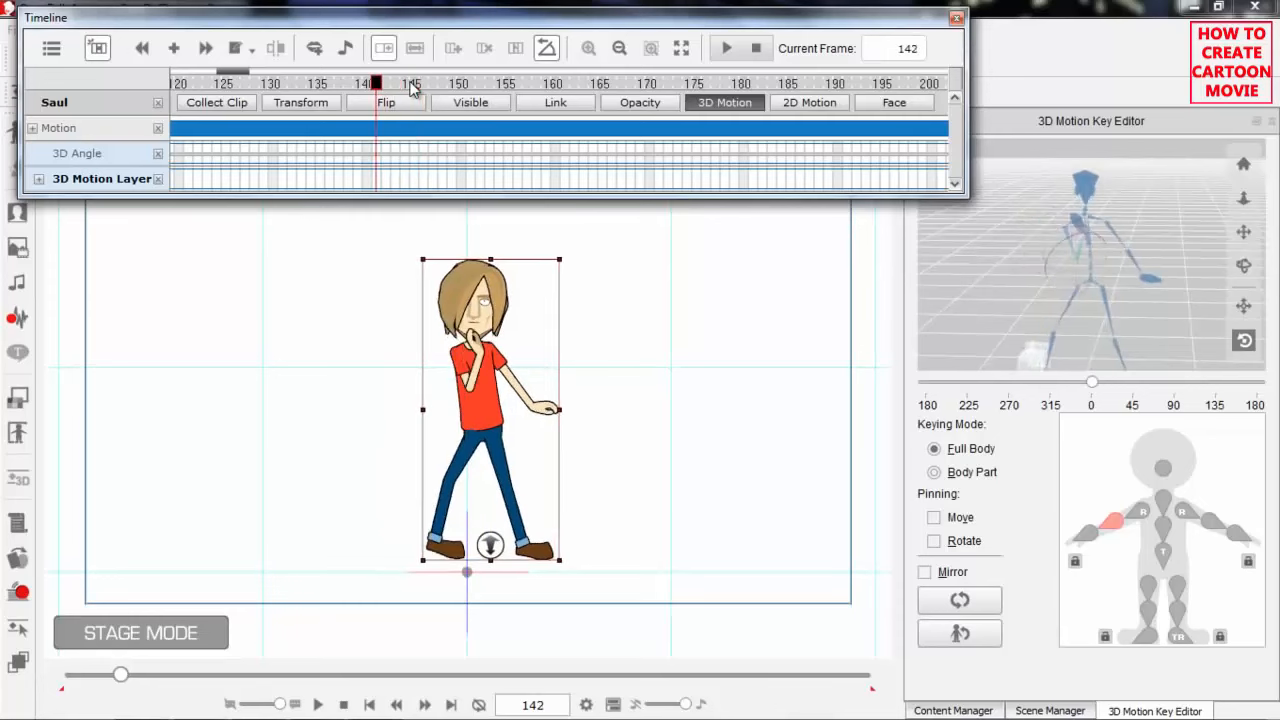
key(Right)
key(Right)
key(Right)
key(Right)
key(Right)
key(Right)
key(Left)
key(Left)
key(Left)
key(Left)
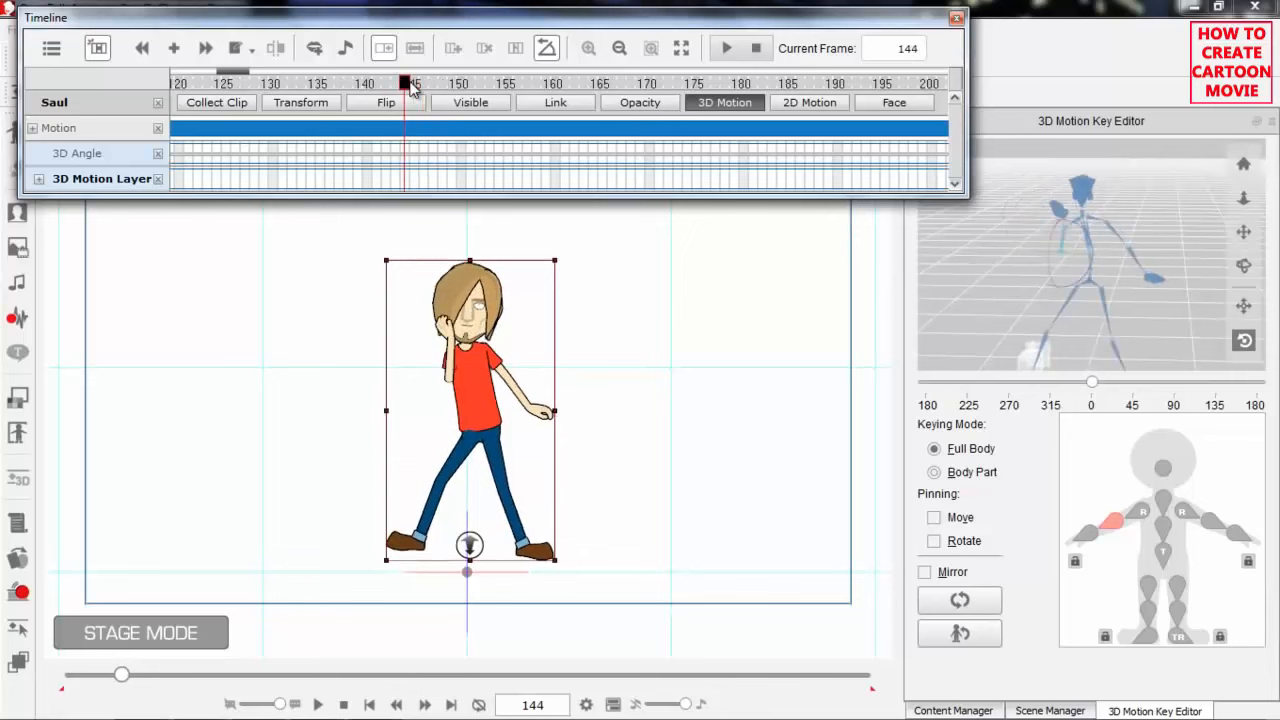
At frame 144, show the 2D Motion tracks and use the Layer Editor to bring the right hand and arm sprites to the front
click(17, 663)
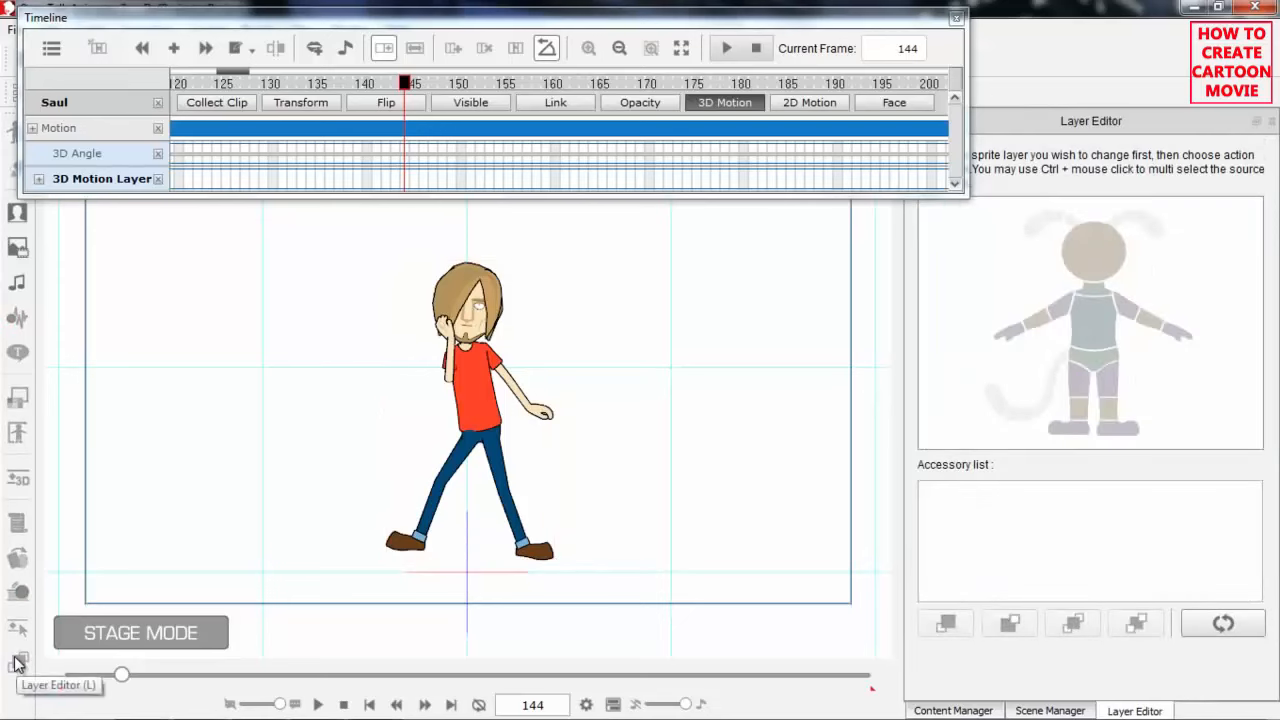
click(750, 104)
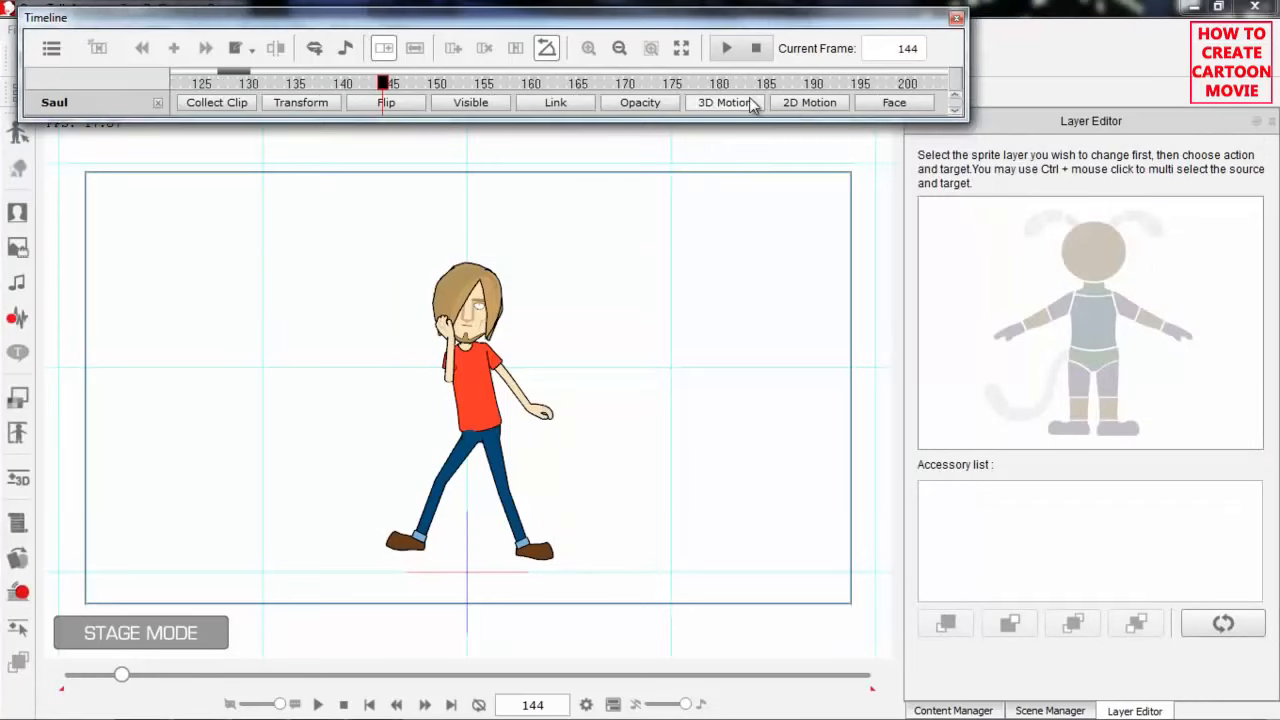
click(806, 103)
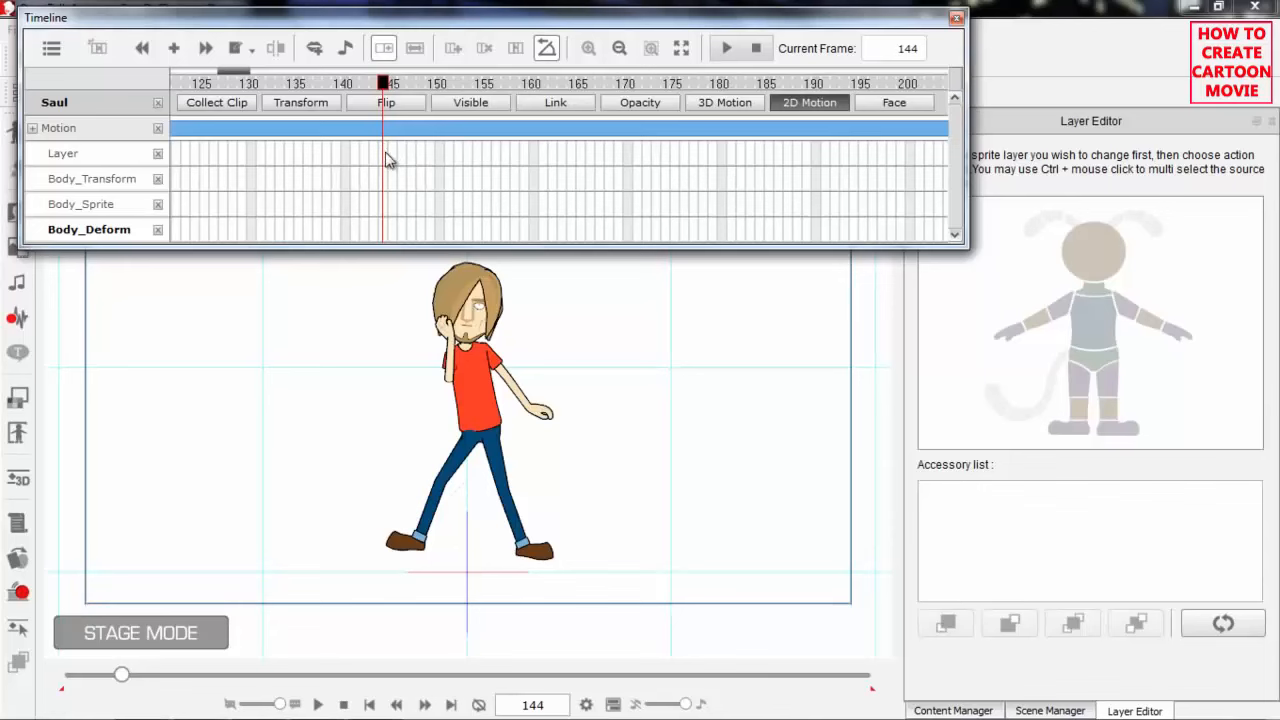
click(391, 84)
click(383, 84)
click(1018, 338)
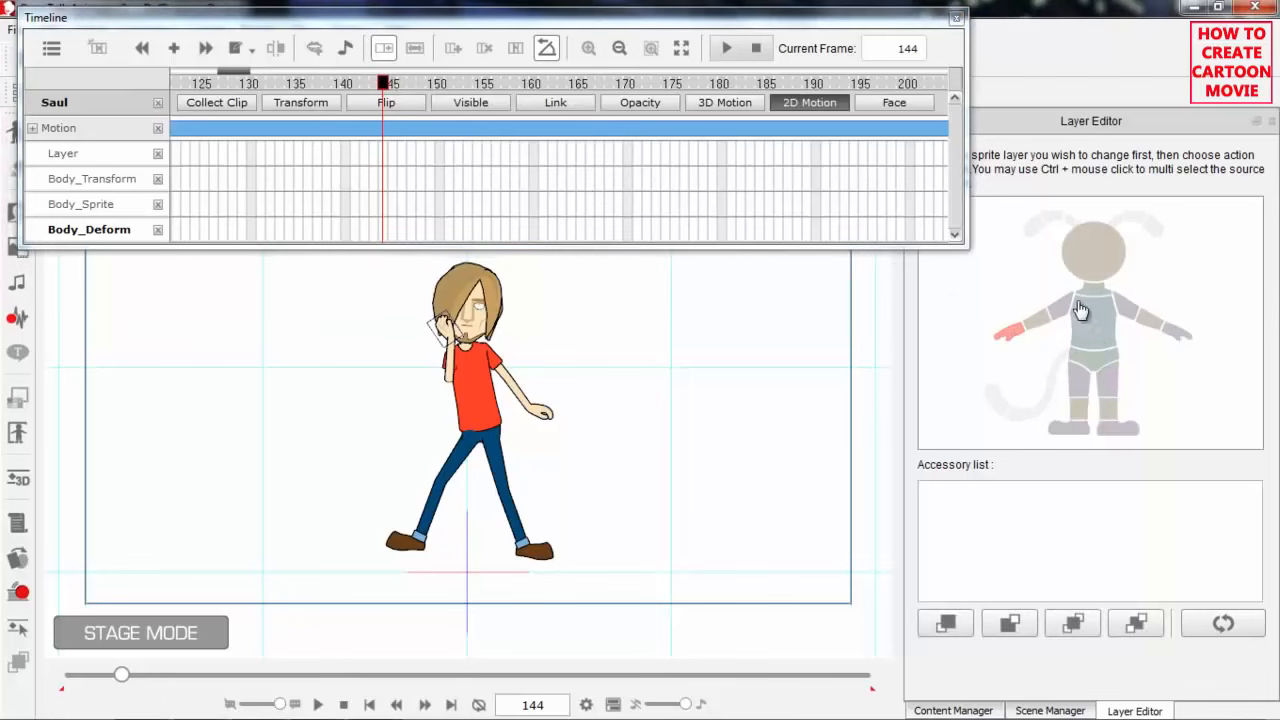
click(955, 628)
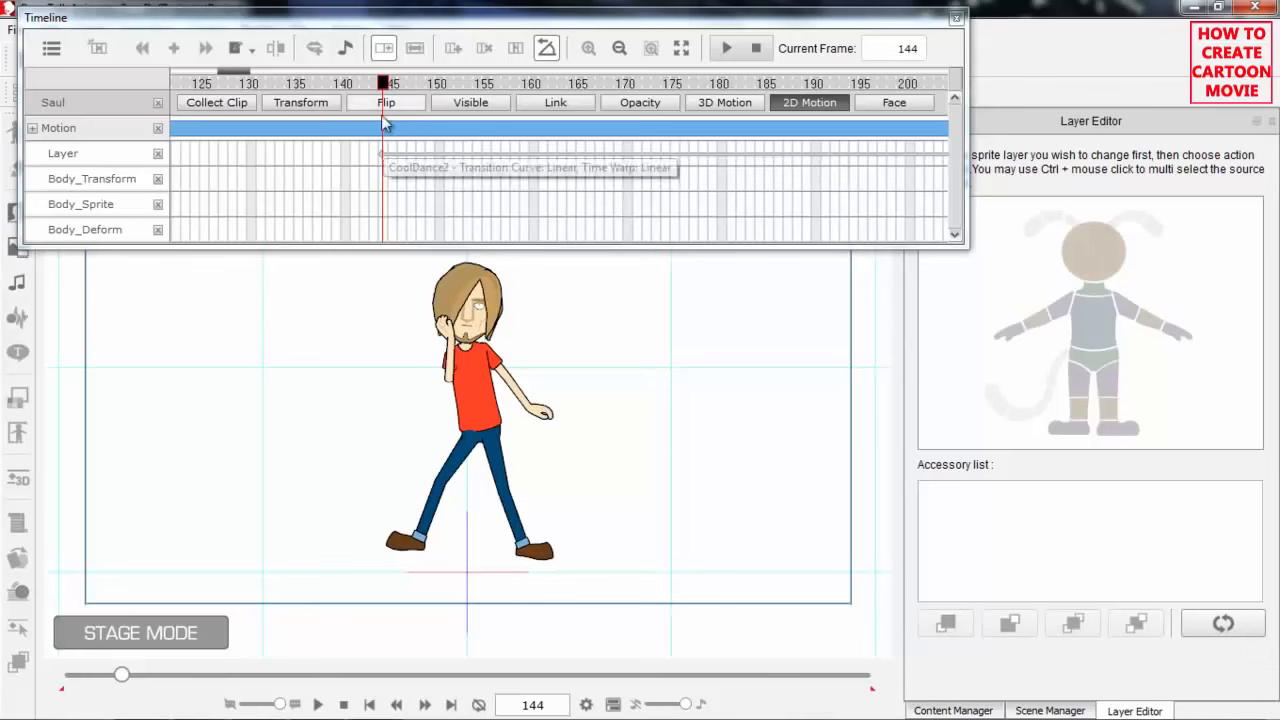
Step through frames 143 to 147 to check the right arm's layer order against the face
drag(381, 87, 377, 88)
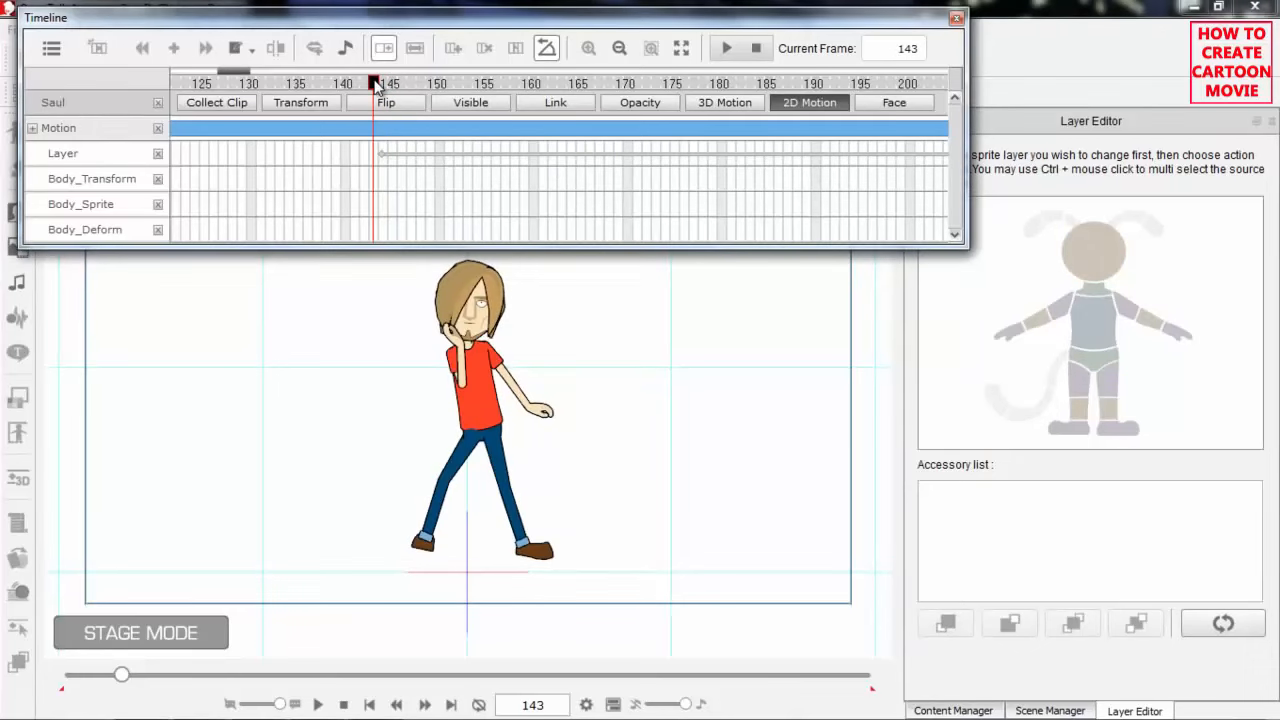
key(Right)
key(Right)
key(Right)
key(Right)
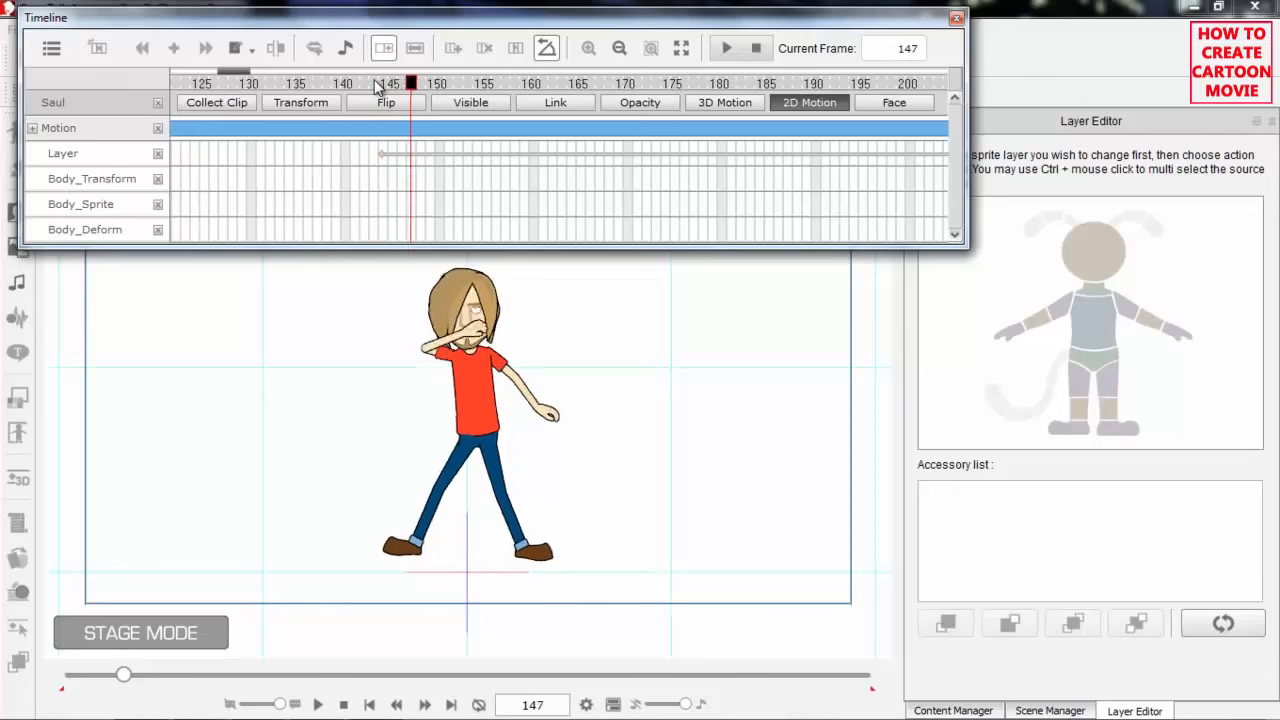
key(Left)
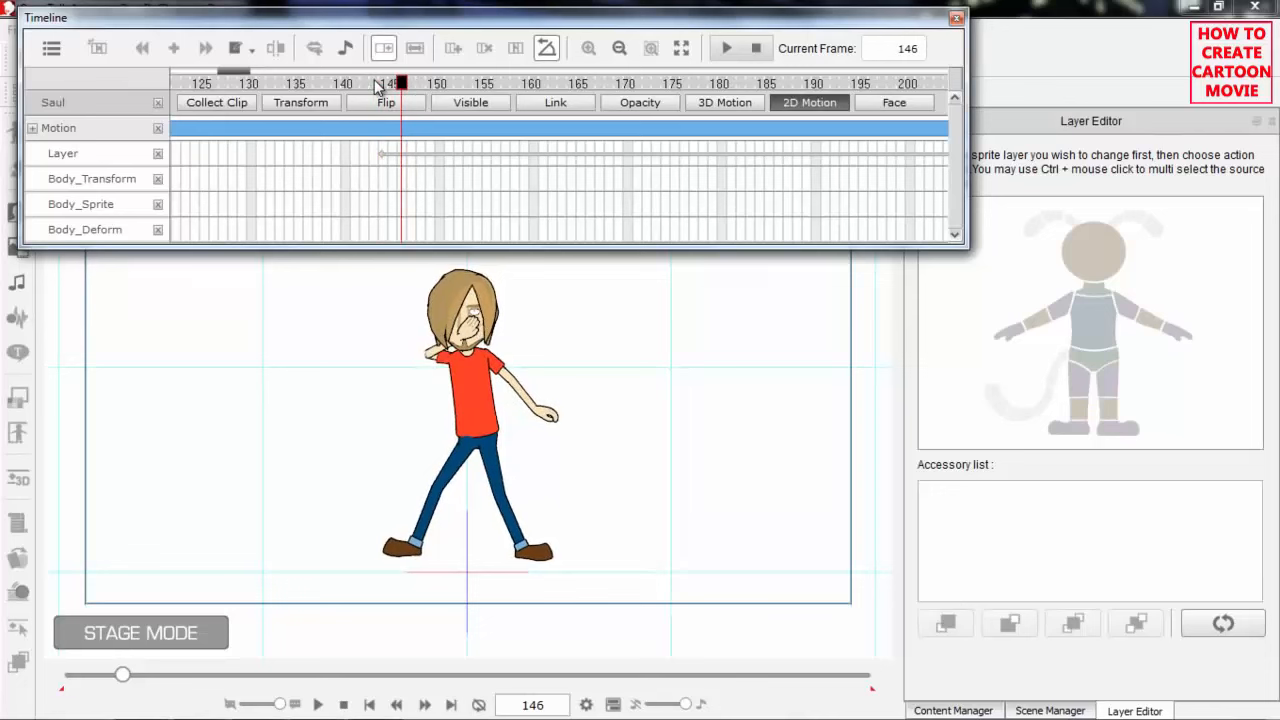
Step through frames 145 to 150 to examine the right arm's pose and layer order against the face
key(Right)
key(Right)
key(Right)
key(Right)
key(Right)
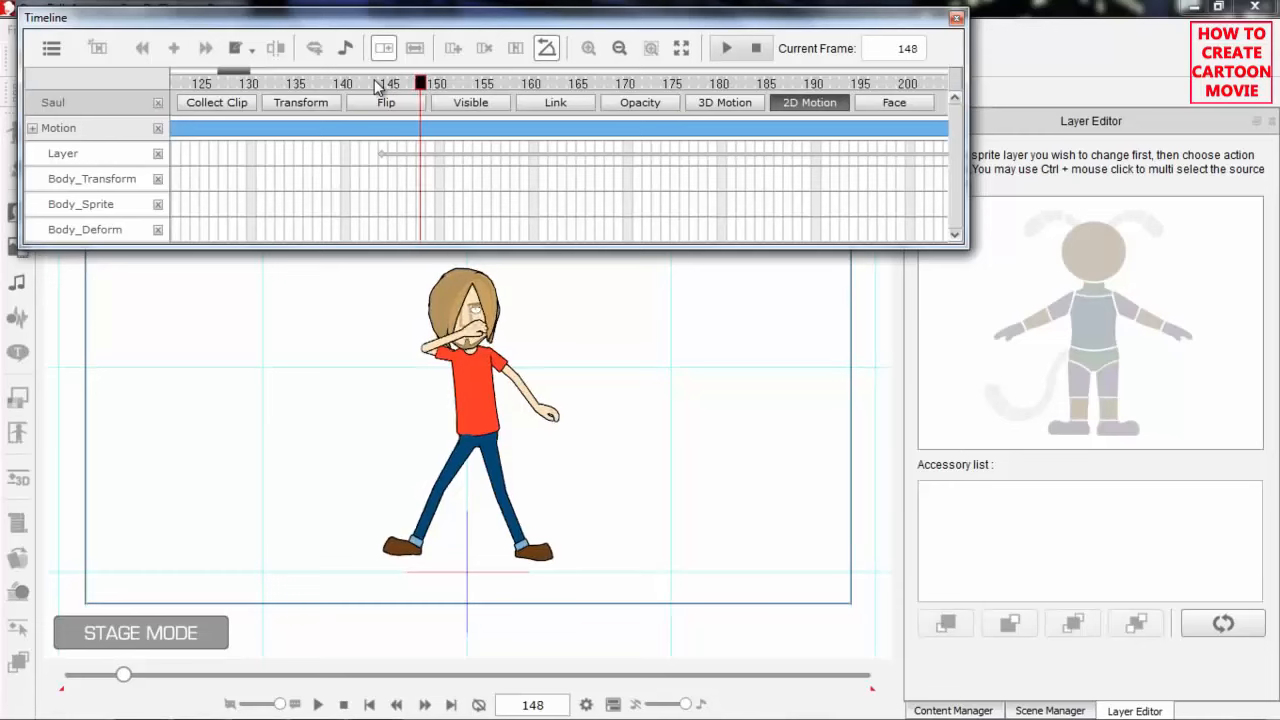
key(Right)
key(Left)
key(Left)
key(Left)
key(Left)
key(Left)
key(Left)
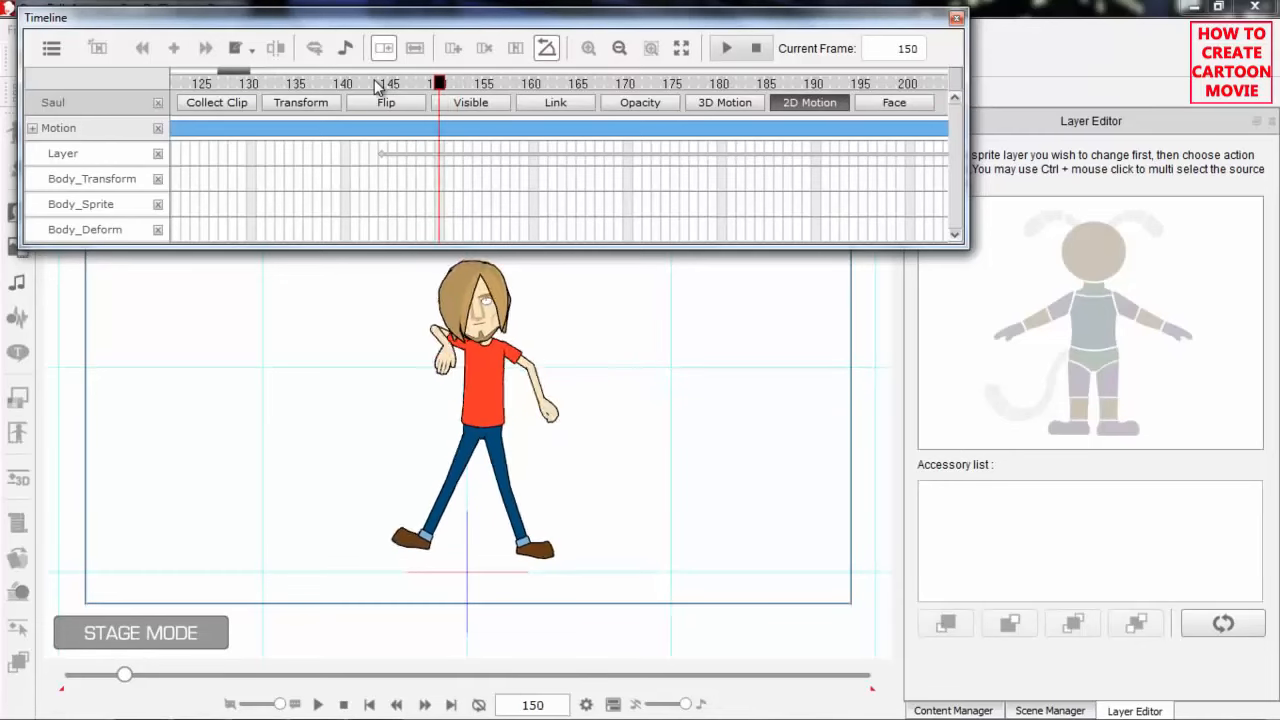
key(Left)
key(Right)
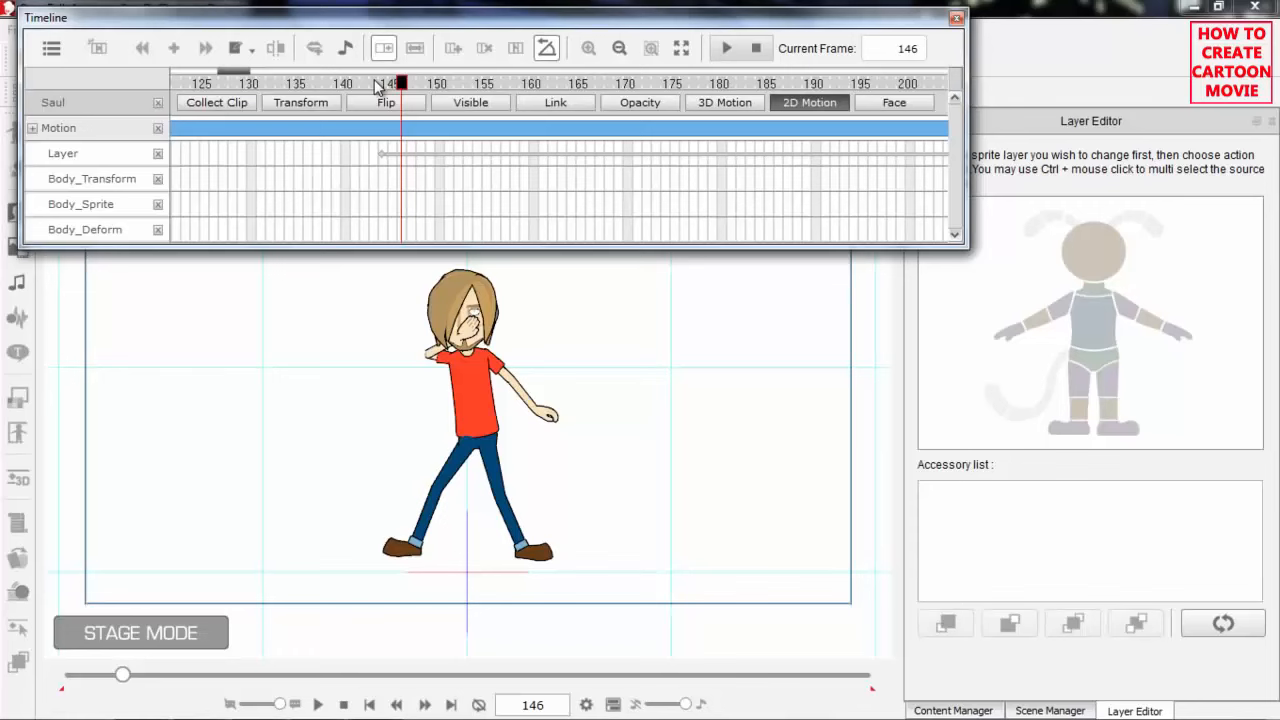
key(Left)
key(Right)
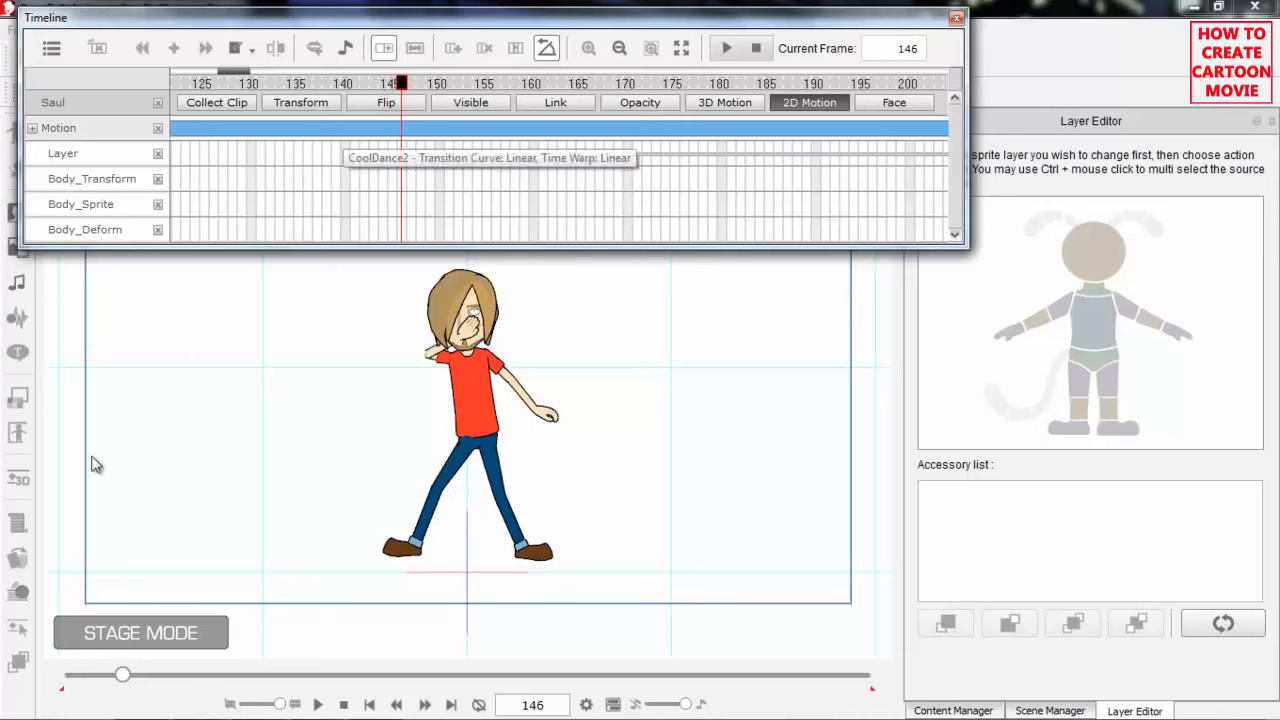
At frame 146, rotate the character's right forearm in the 3D Motion Key Editor so the hand rises across the face
click(475, 395)
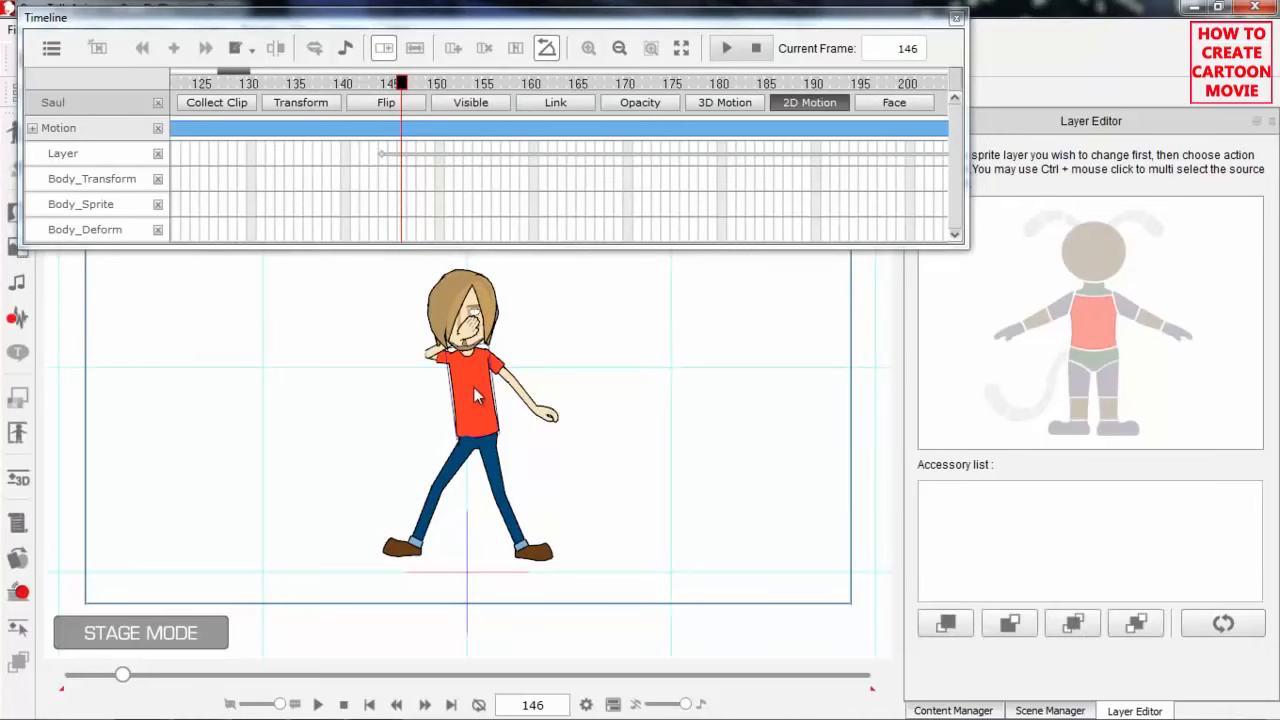
click(1271, 121)
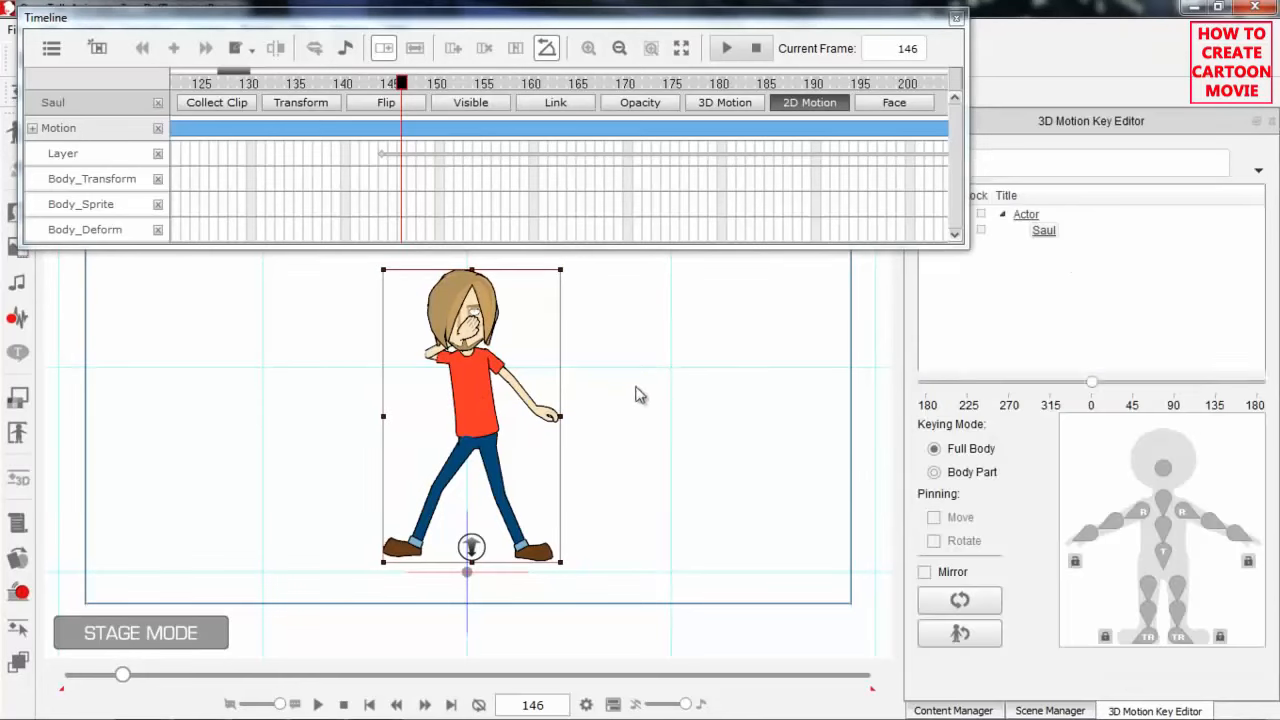
click(1115, 528)
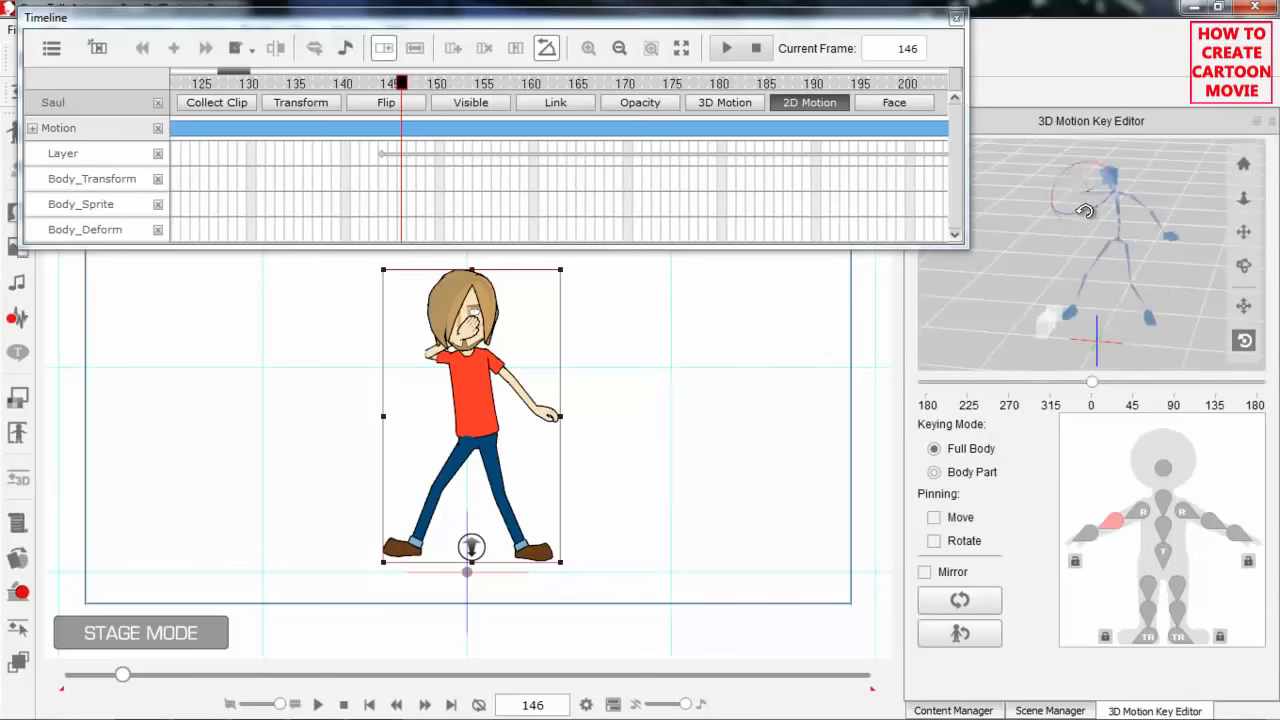
drag(1087, 287, 1048, 280)
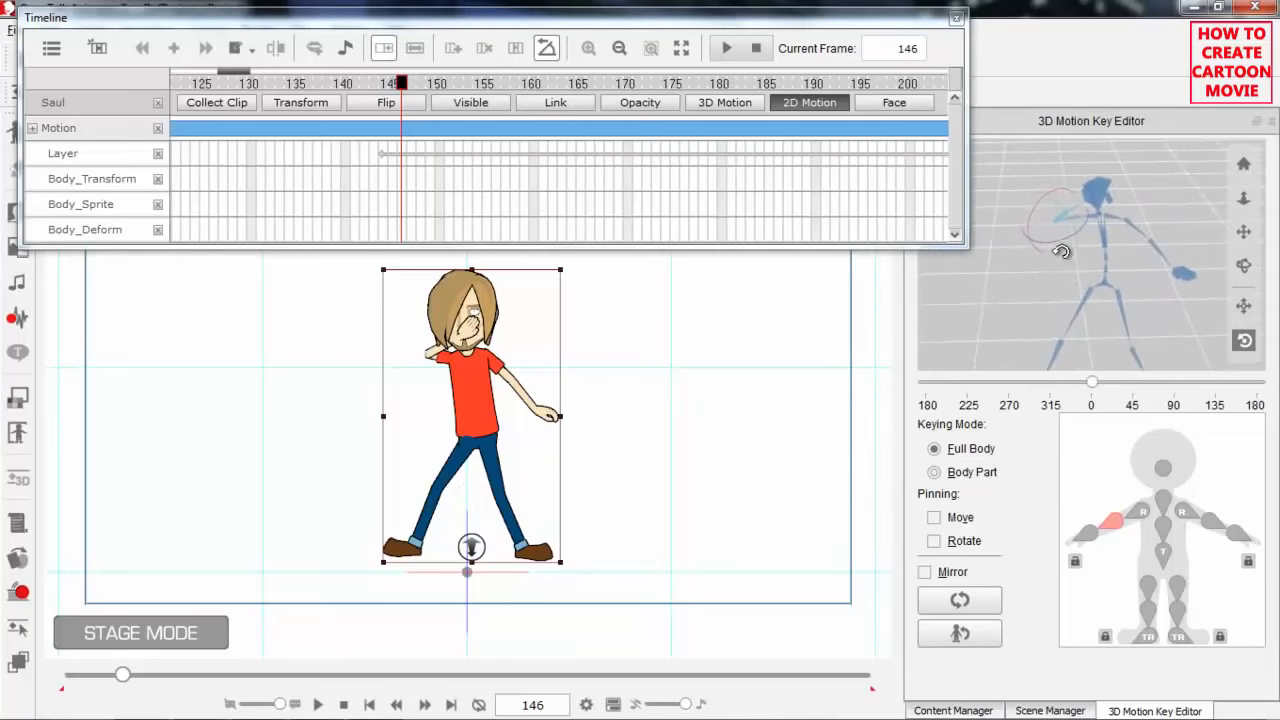
drag(1062, 237, 1041, 254)
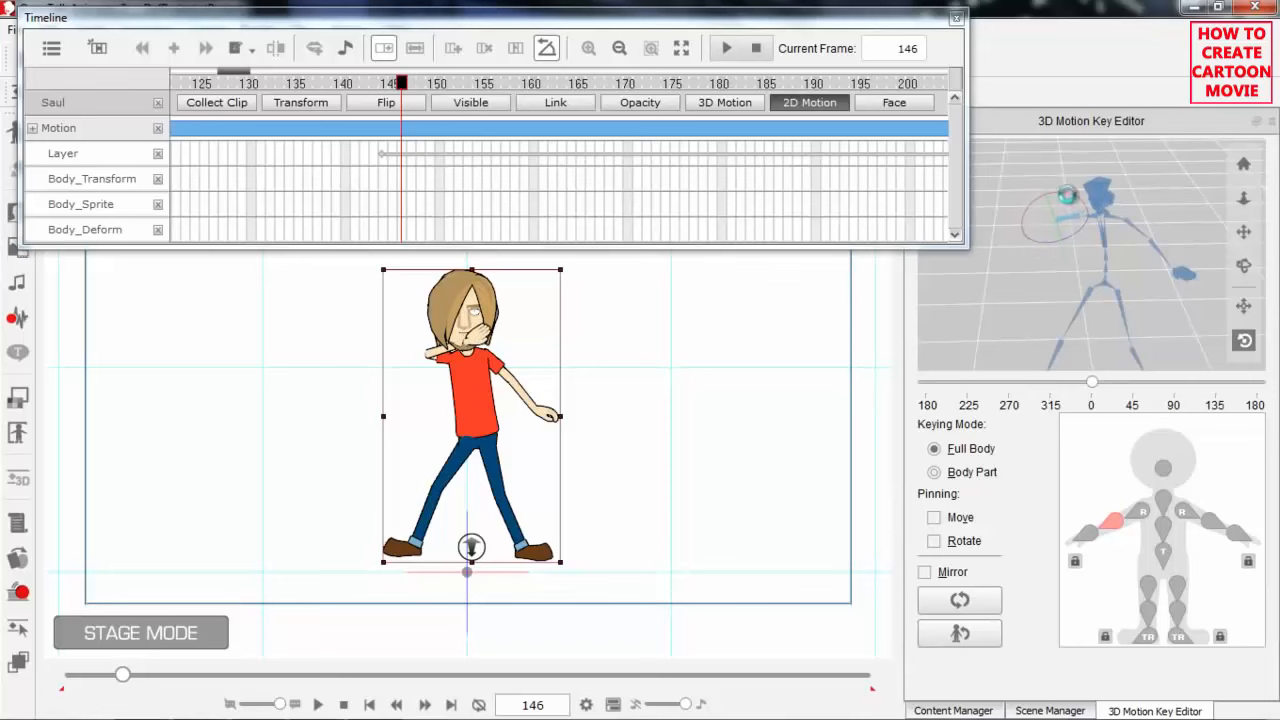
drag(1070, 194, 1061, 191)
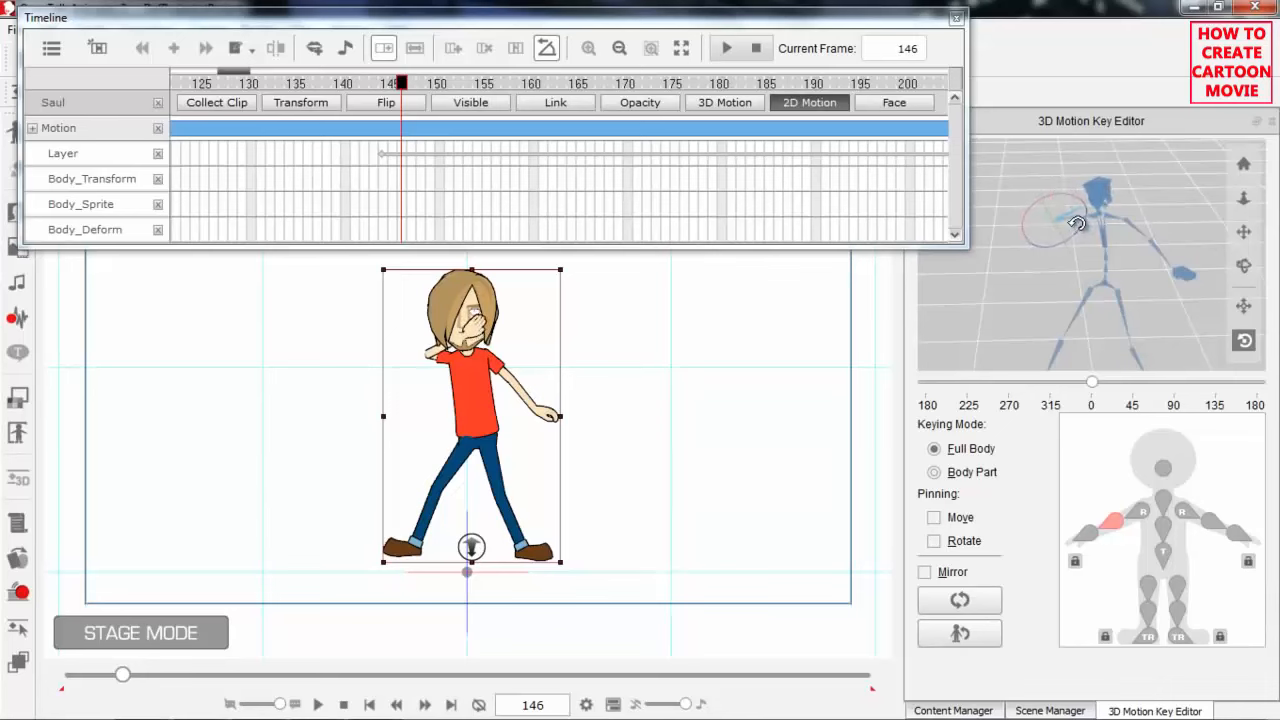
drag(1077, 224, 1070, 236)
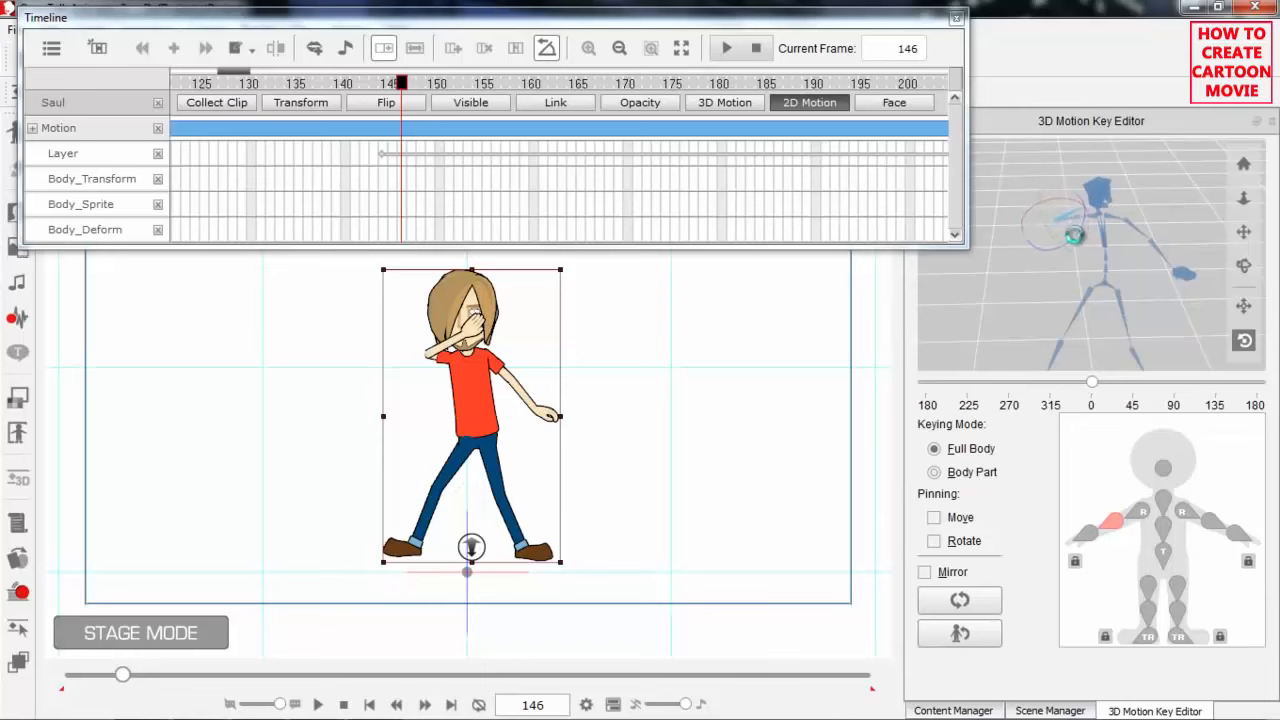
Step through frames 144 to 154 to check the adjusted right forearm's movement
click(383, 84)
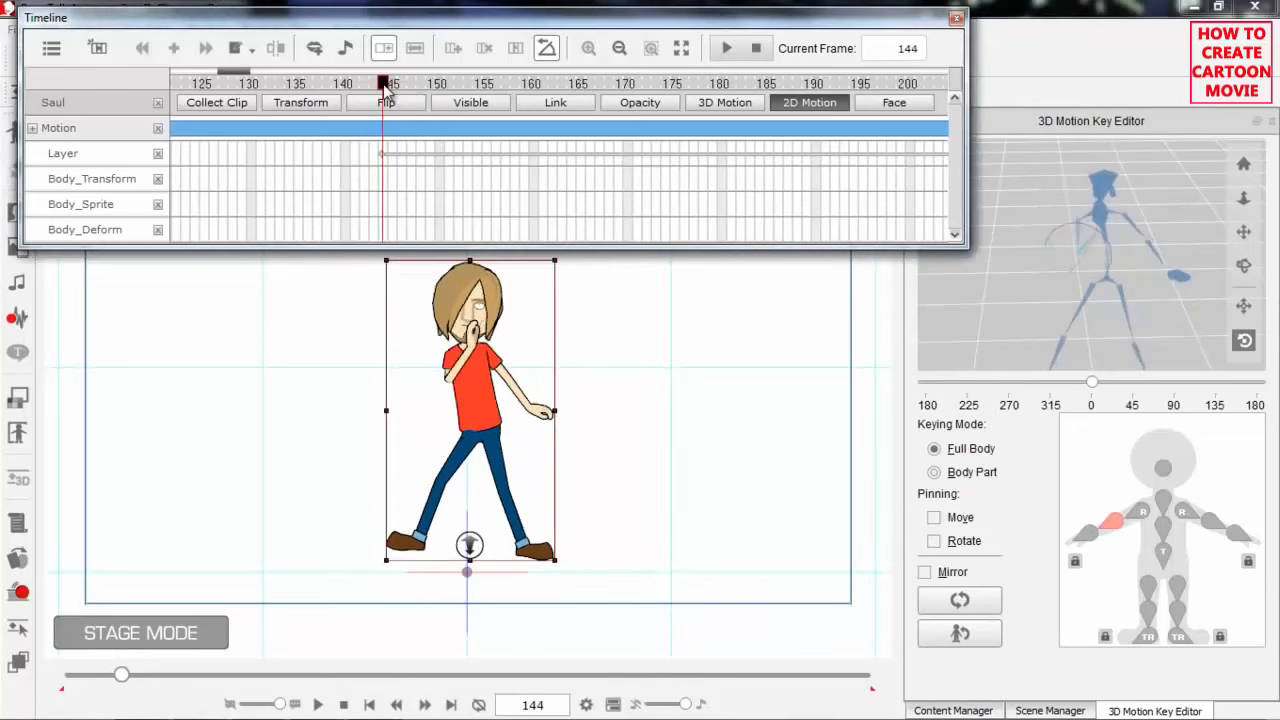
key(Right)
key(Right)
key(Right)
key(Right)
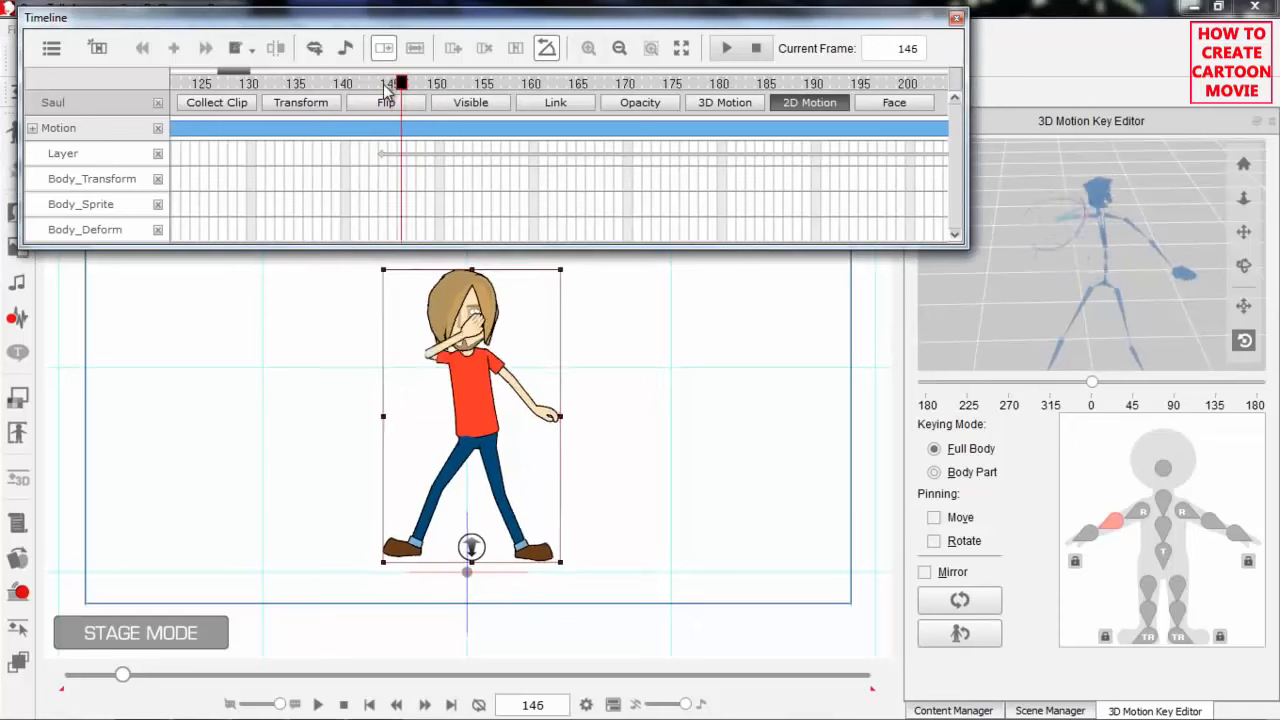
key(Right)
key(Right)
key(Right)
key(Right)
key(Right)
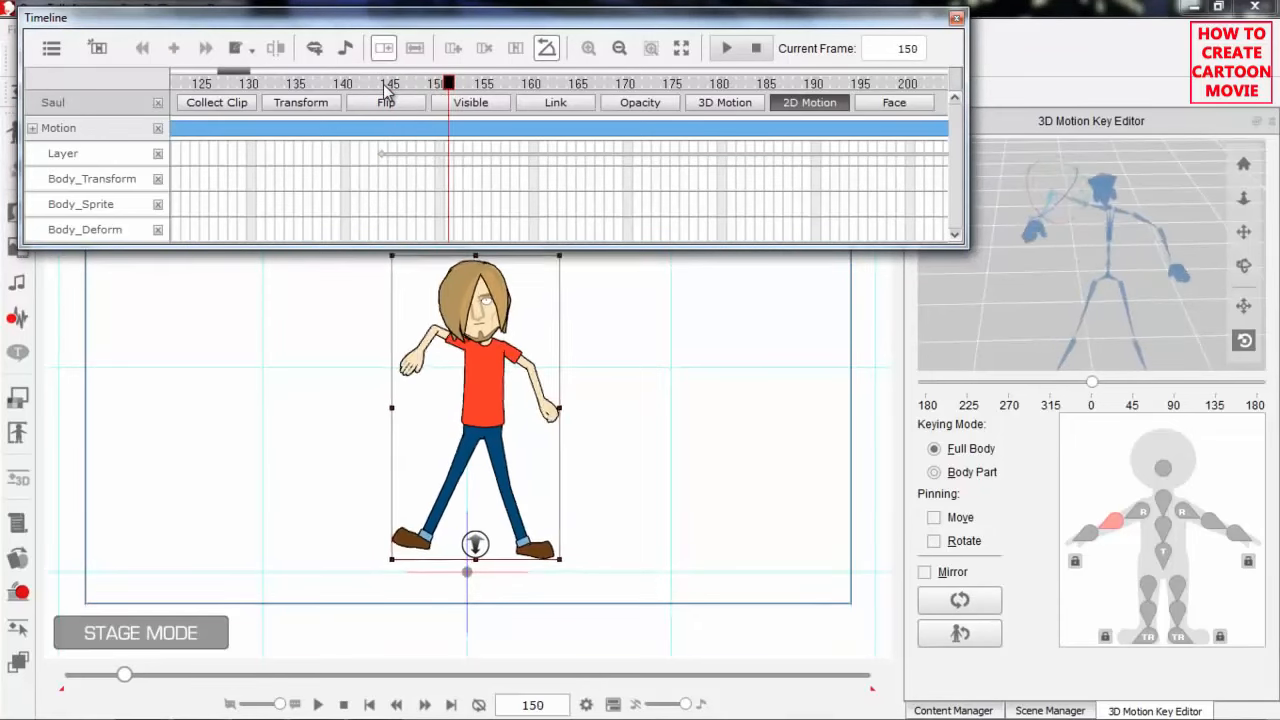
key(Right)
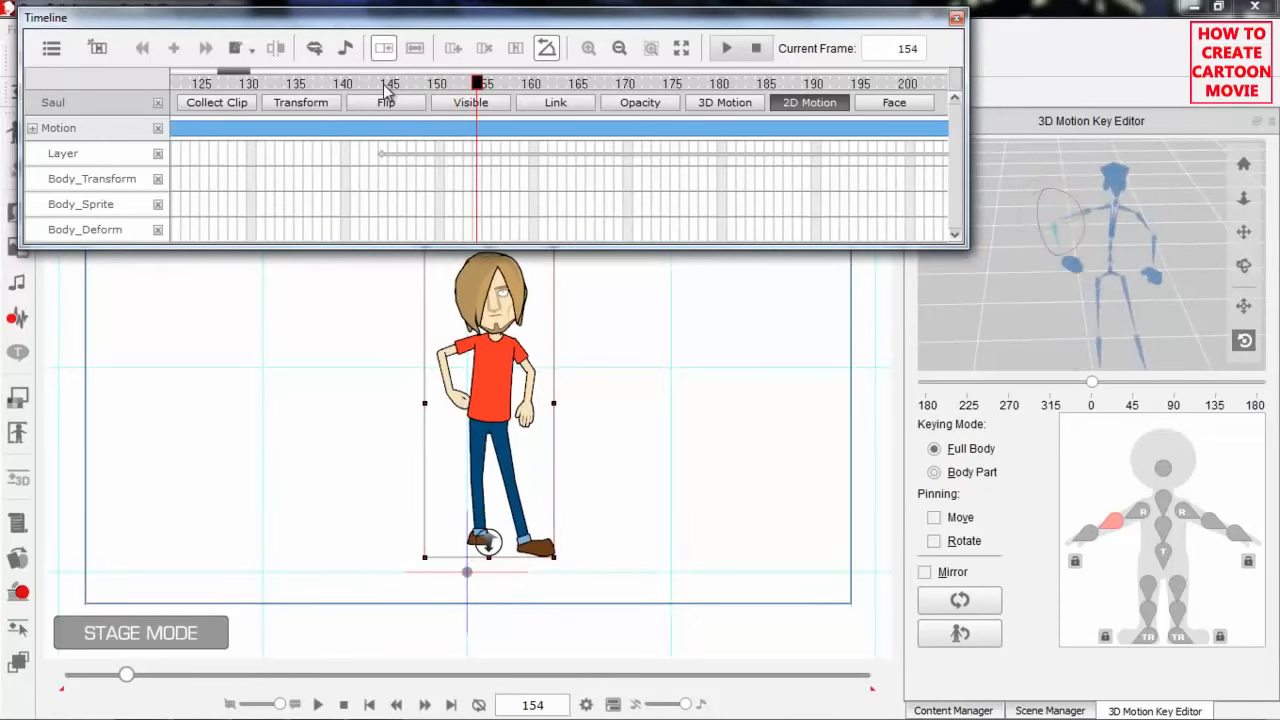
key(Left)
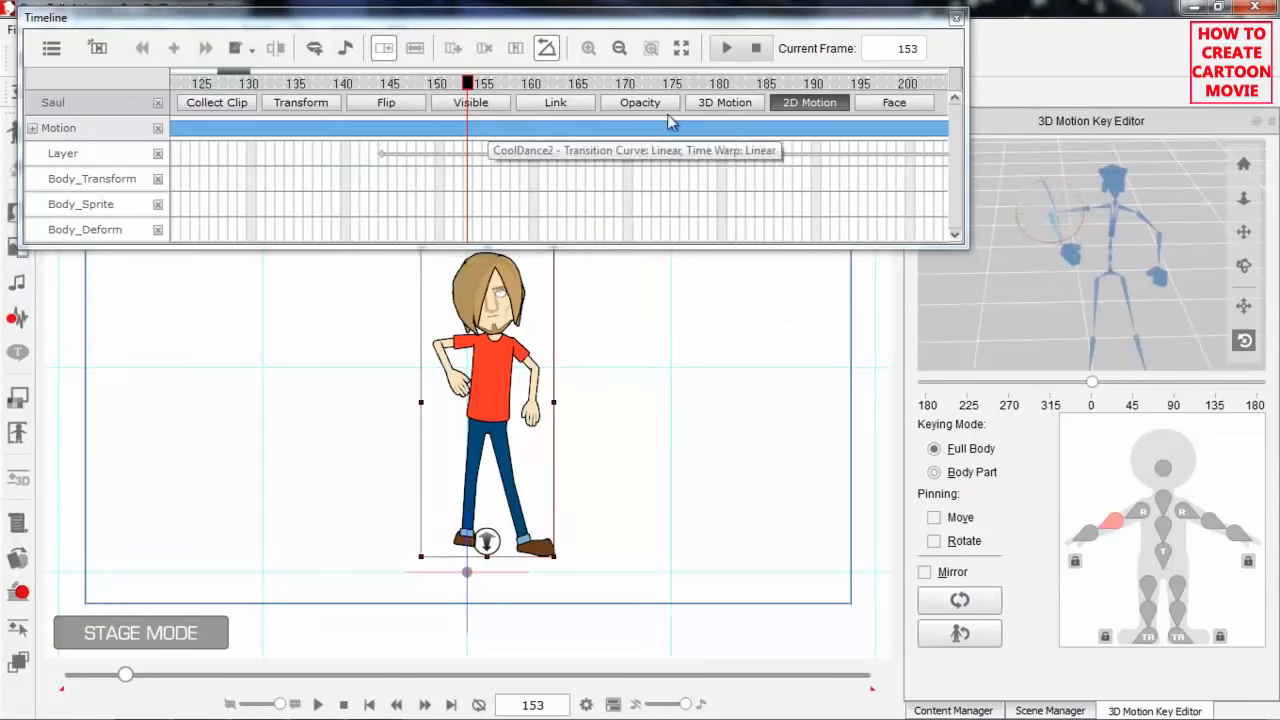
Show the 3D Motion tracks and step from frame 146 to 157 to check the right arm around its keys
click(722, 105)
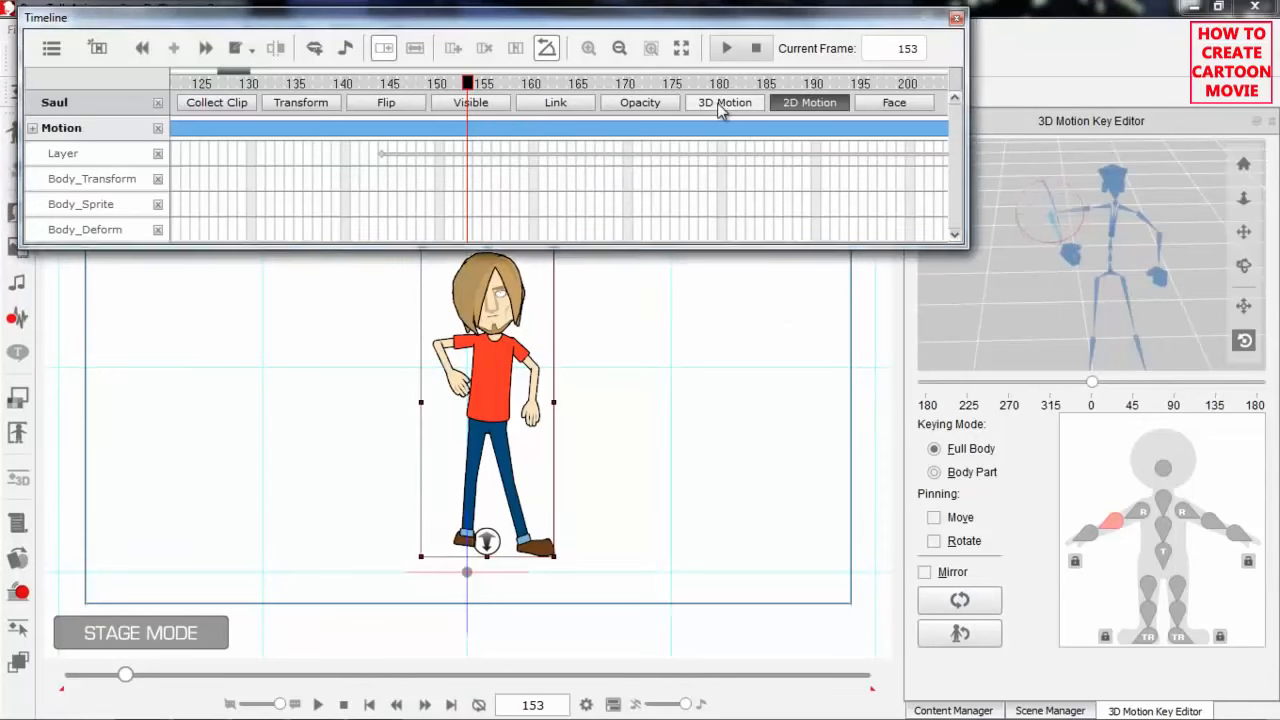
click(401, 84)
key(Right)
key(Right)
key(Right)
key(Right)
key(Right)
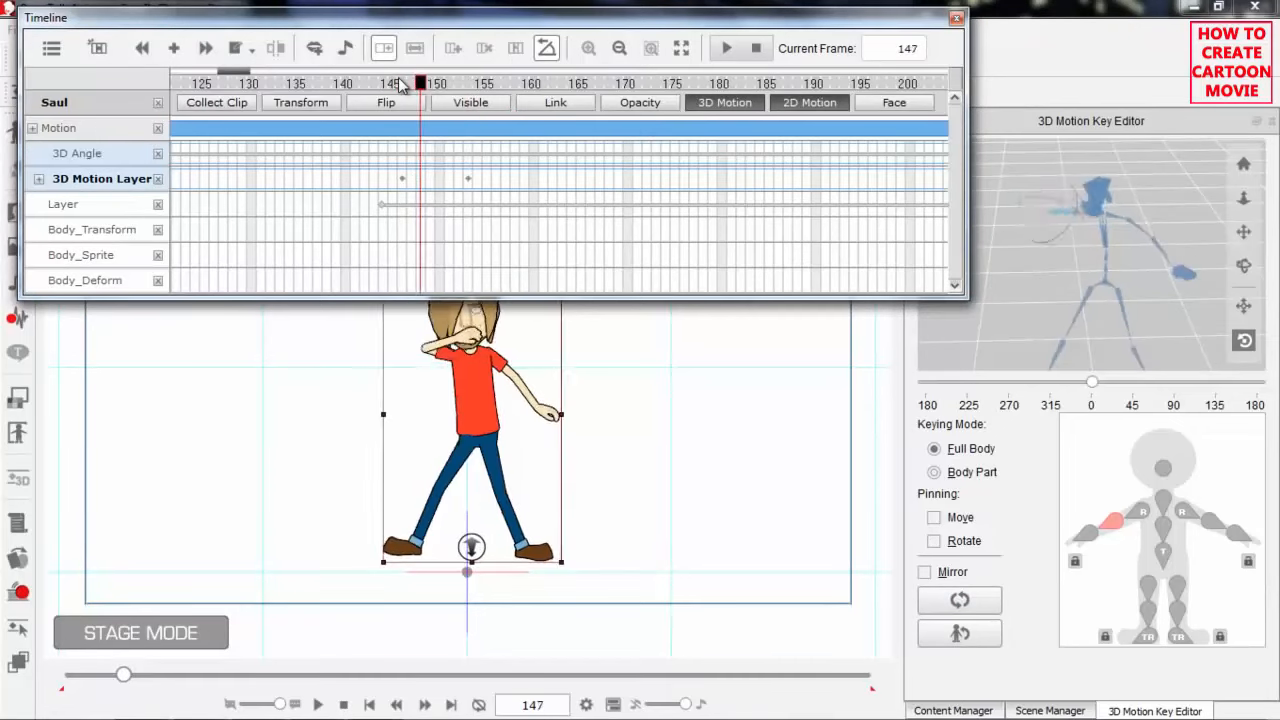
key(Right)
key(Right)
key(Right)
key(Right)
key(Right)
key(Right)
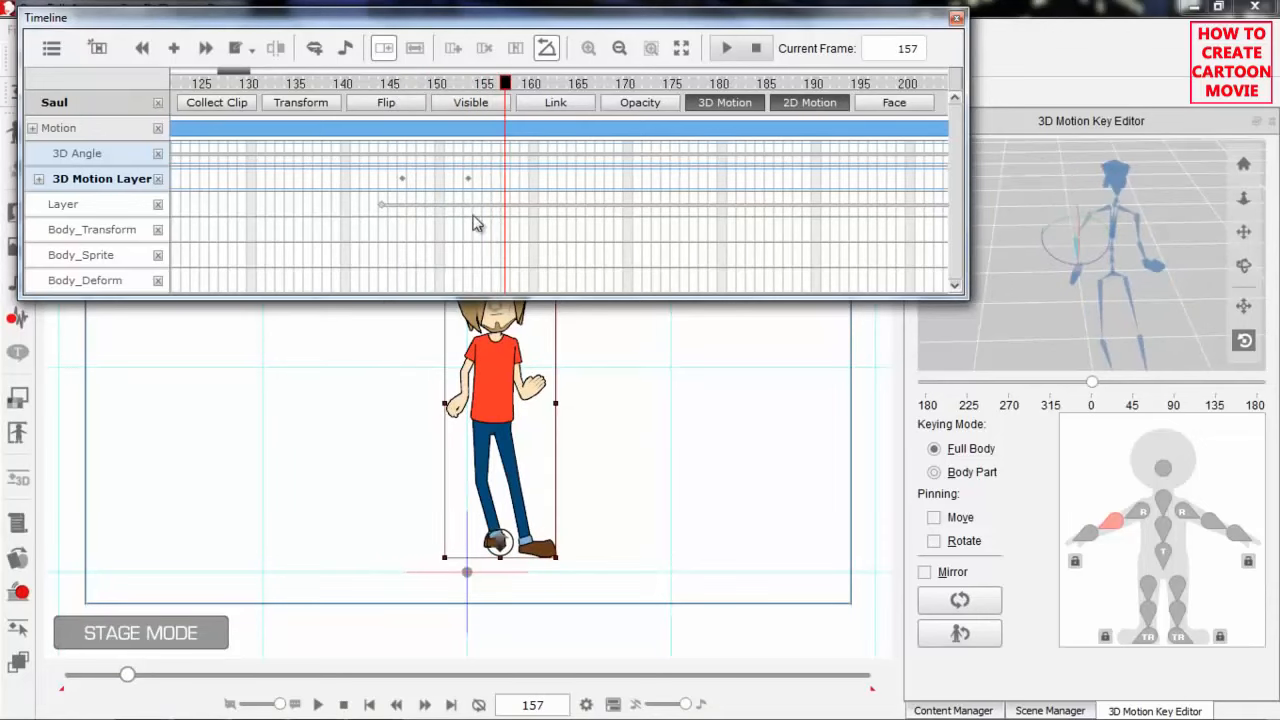
At the 3D Motion Layer key on frame 153, reset the sprite layer order with the Layer Editor
click(468, 179)
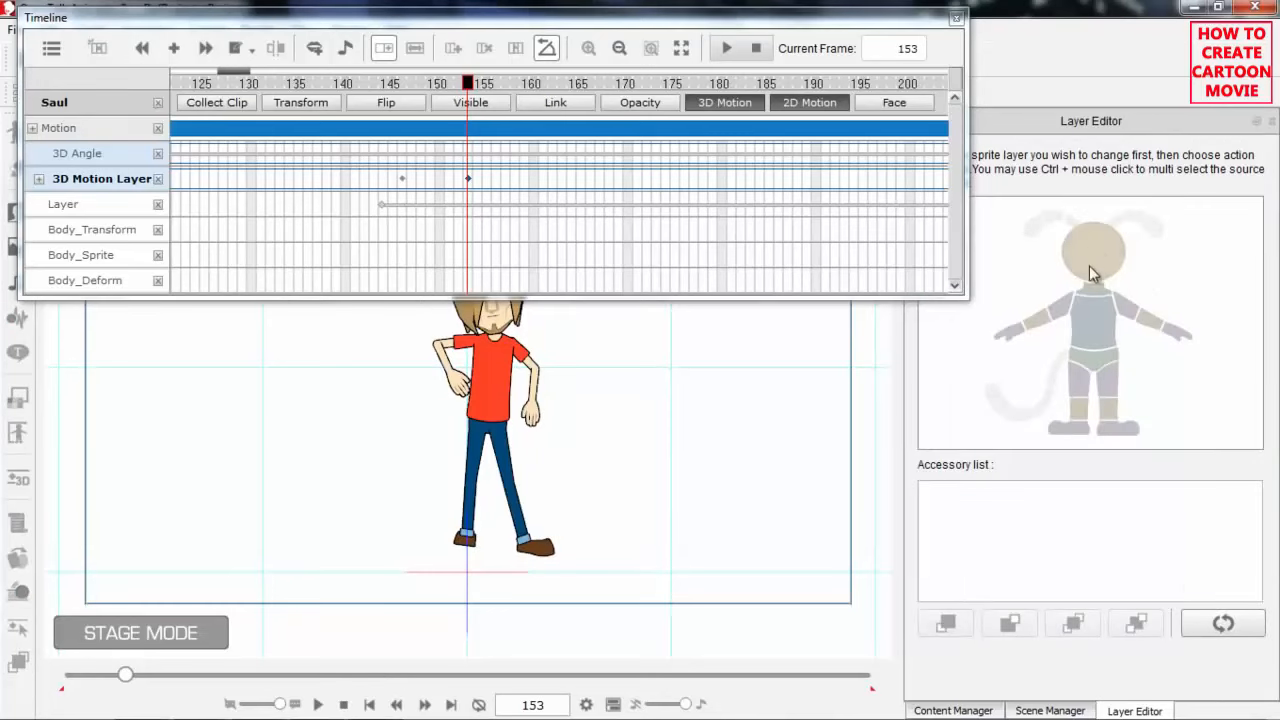
click(1222, 623)
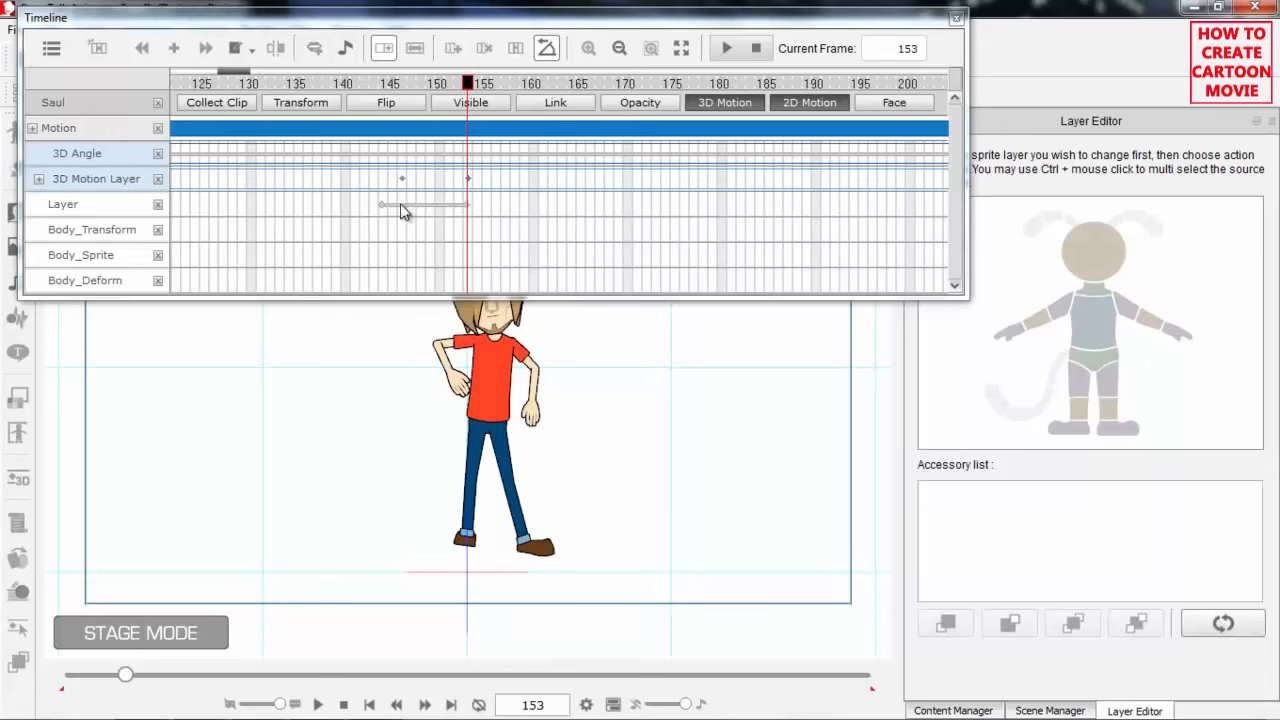
Step back and forth between frames 142 and 163 to check the arm's pose and layer order changes
click(365, 84)
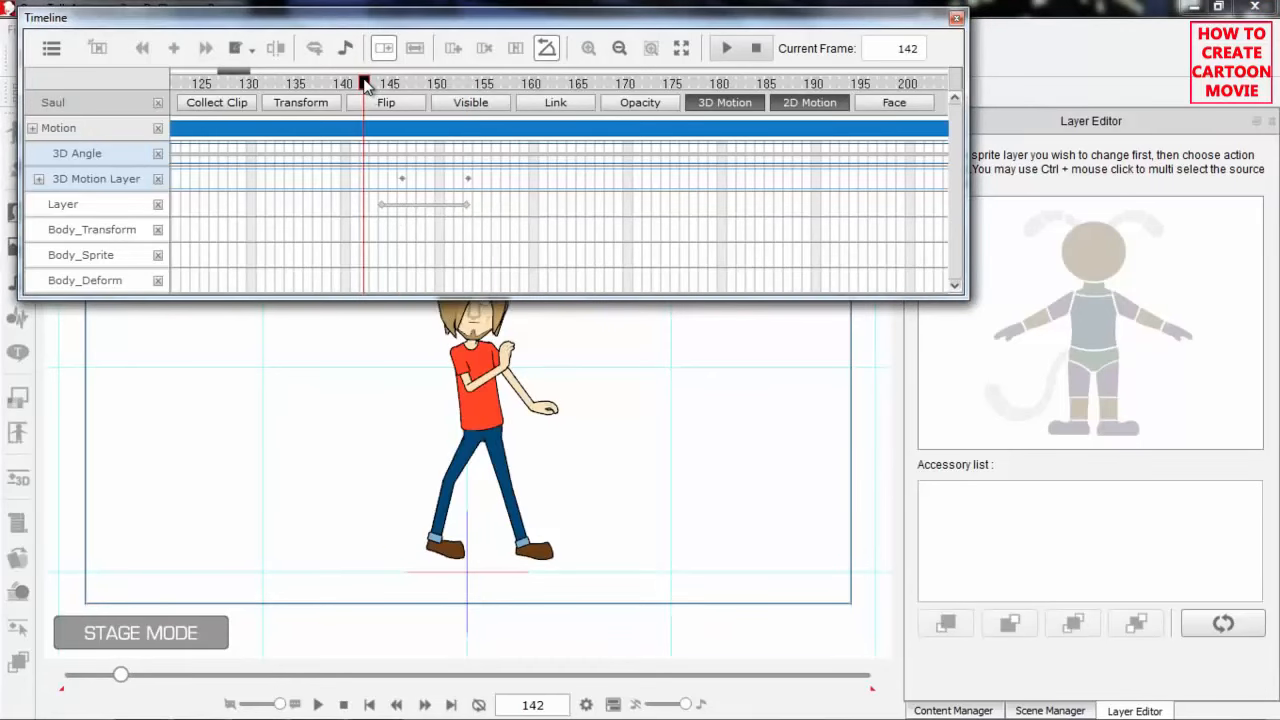
key(Right)
key(Right)
key(Right)
key(Right)
key(Right)
key(Right)
key(Right)
key(Right)
key(Right)
key(Right)
key(Right)
key(Right)
key(Right)
key(Right)
key(Right)
key(Right)
key(Right)
key(Right)
key(Right)
key(Left)
key(Left)
key(Left)
key(Left)
key(Left)
key(Left)
key(Left)
key(Left)
key(Left)
key(Left)
key(Left)
key(Left)
key(Left)
key(Left)
key(Left)
key(Left)
key(Left)
key(Left)
key(Left)
key(Right)
key(Right)
key(Right)
key(Right)
key(Right)
key(Right)
key(Right)
key(Right)
key(Right)
key(Right)
key(Right)
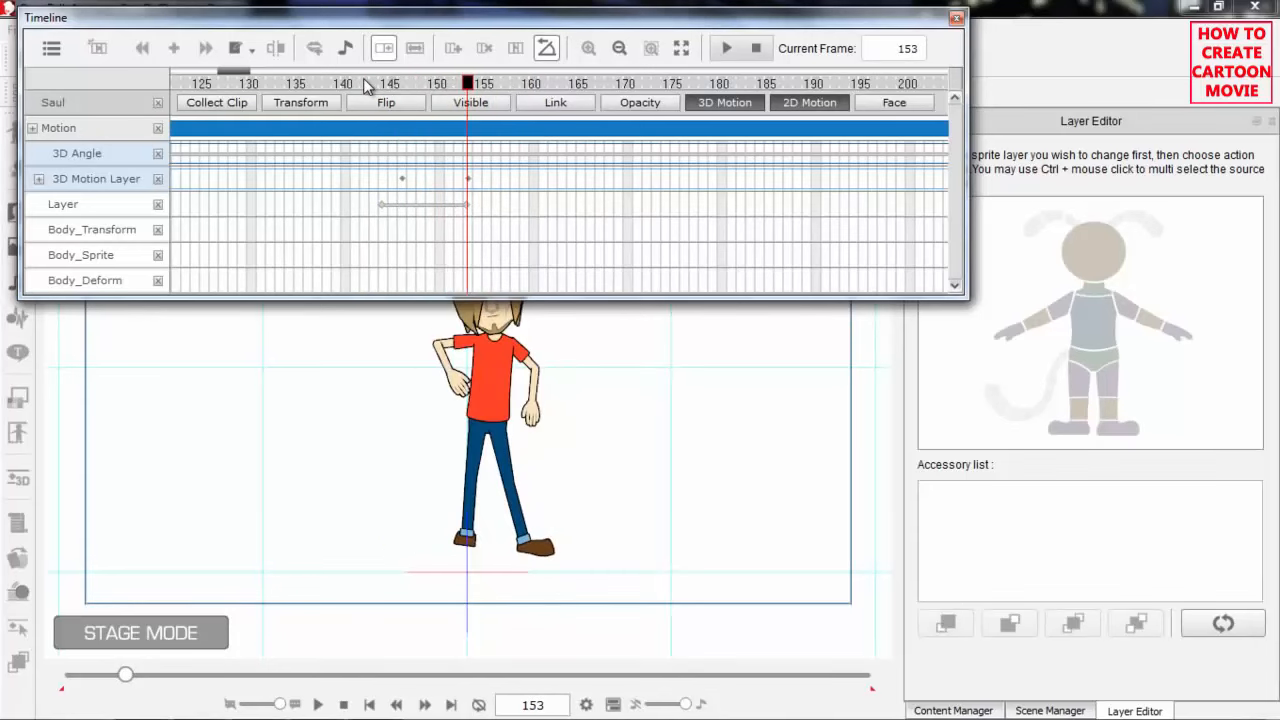
key(Left)
key(Left)
key(Left)
key(Left)
key(Left)
key(Left)
key(Left)
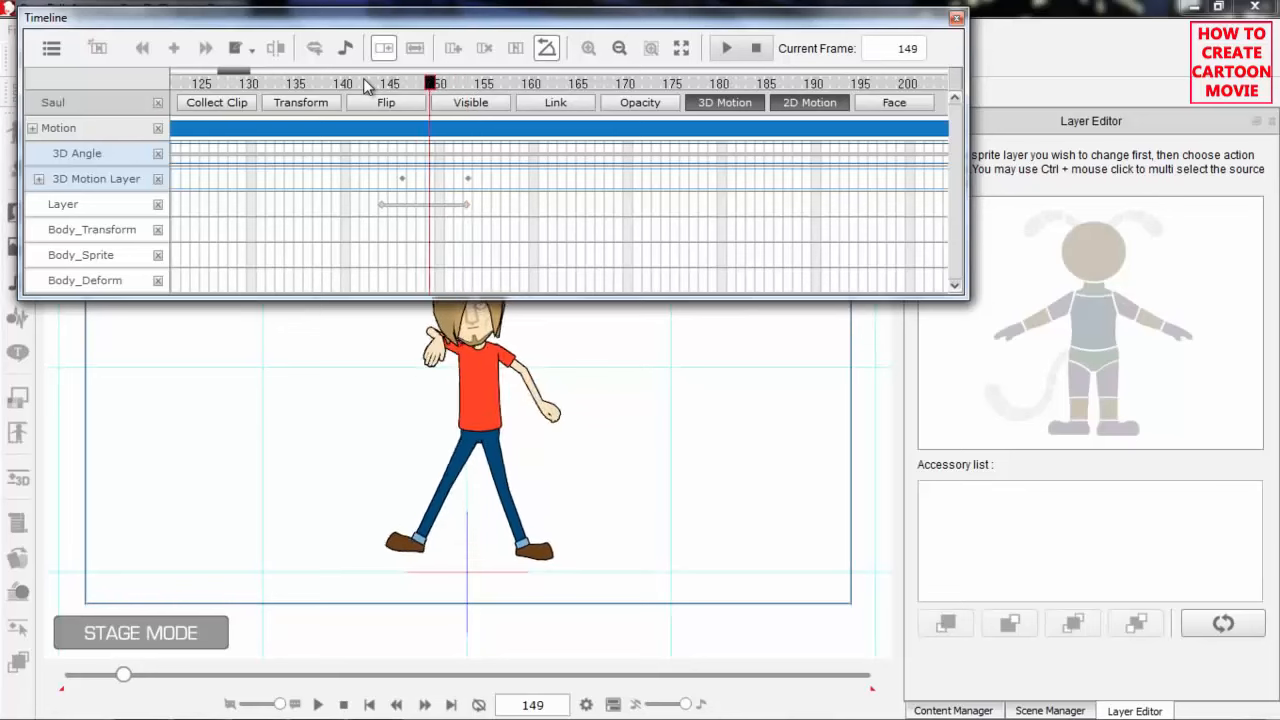
key(Right)
key(Right)
key(Left)
key(Right)
key(Right)
key(Right)
key(Right)
key(Right)
key(Right)
key(Right)
key(Left)
key(Left)
key(Left)
key(Left)
key(Left)
key(Left)
key(Left)
key(Left)
key(Left)
key(Right)
key(Right)
key(Right)
key(Right)
key(Right)
key(Right)
key(Right)
key(Right)
key(Right)
key(Right)
key(Right)
key(Right)
key(Right)
key(Right)
key(Right)
key(Right)
key(Right)
key(Right)
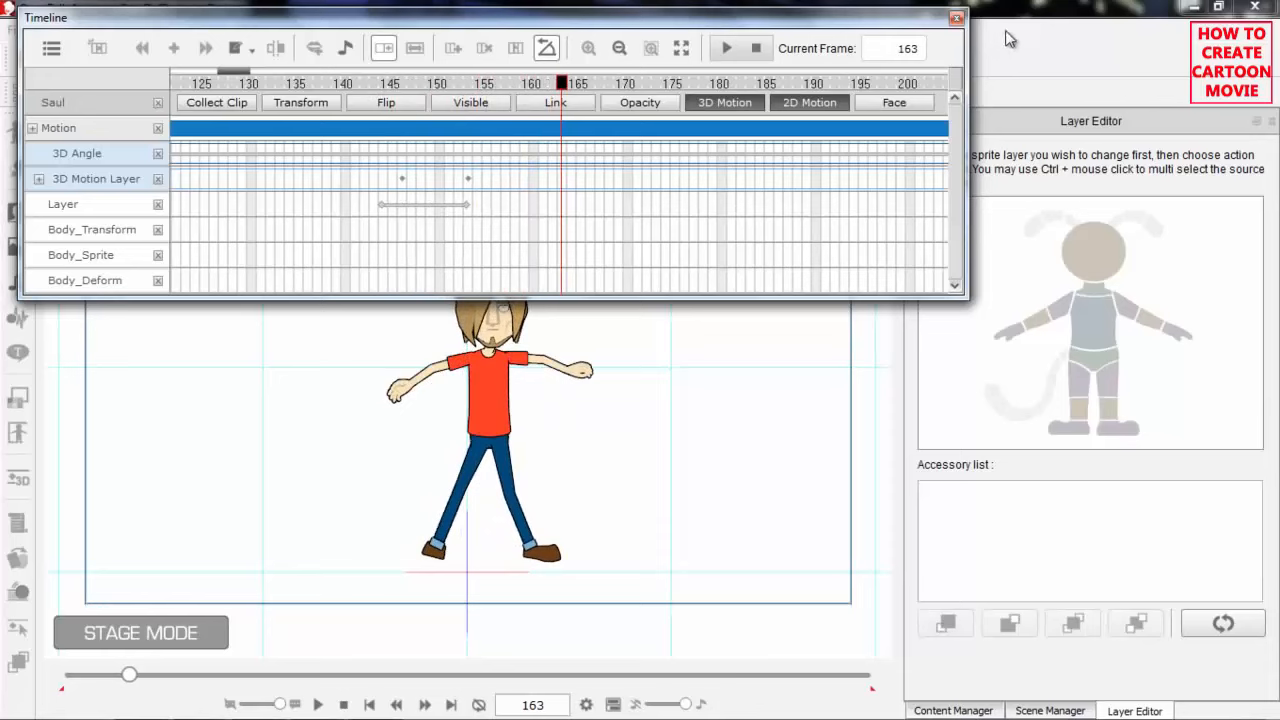
Close the Timeline and return the project to frame 1
click(956, 17)
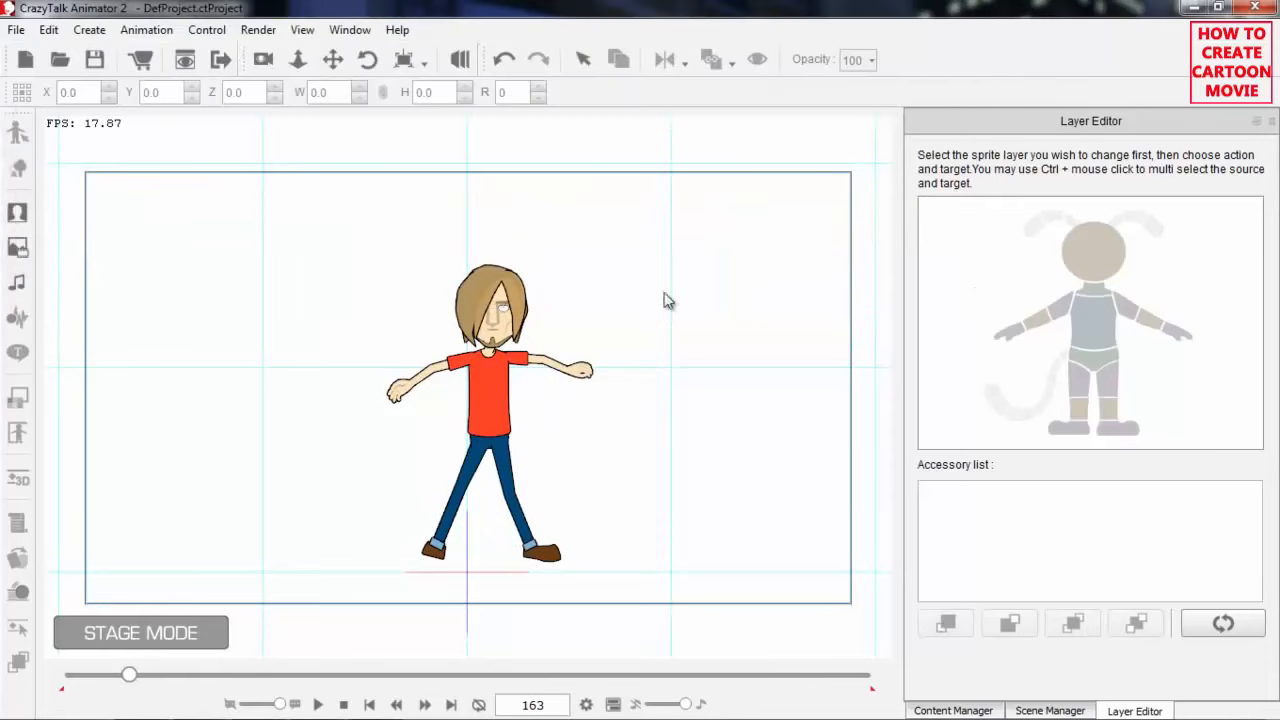
click(343, 704)
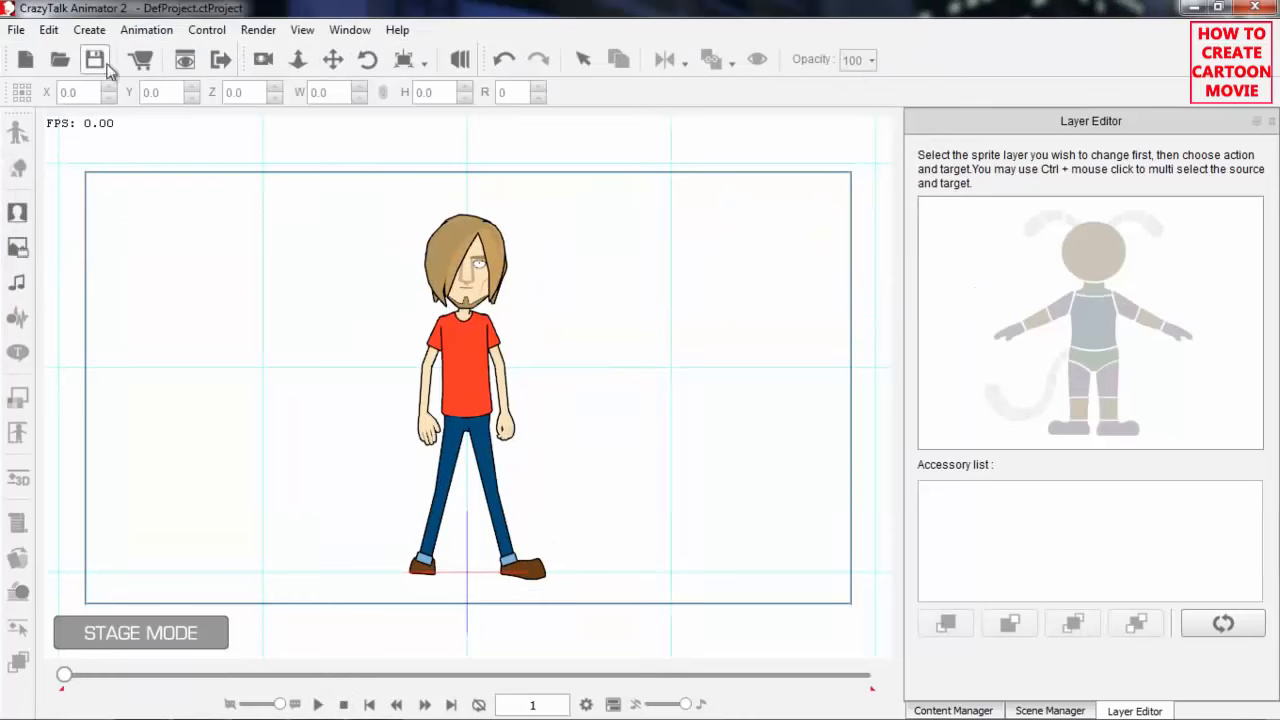
Select the character and set its Perspective Strength to 5 in the Affected by 3D Motion settings
click(48, 29)
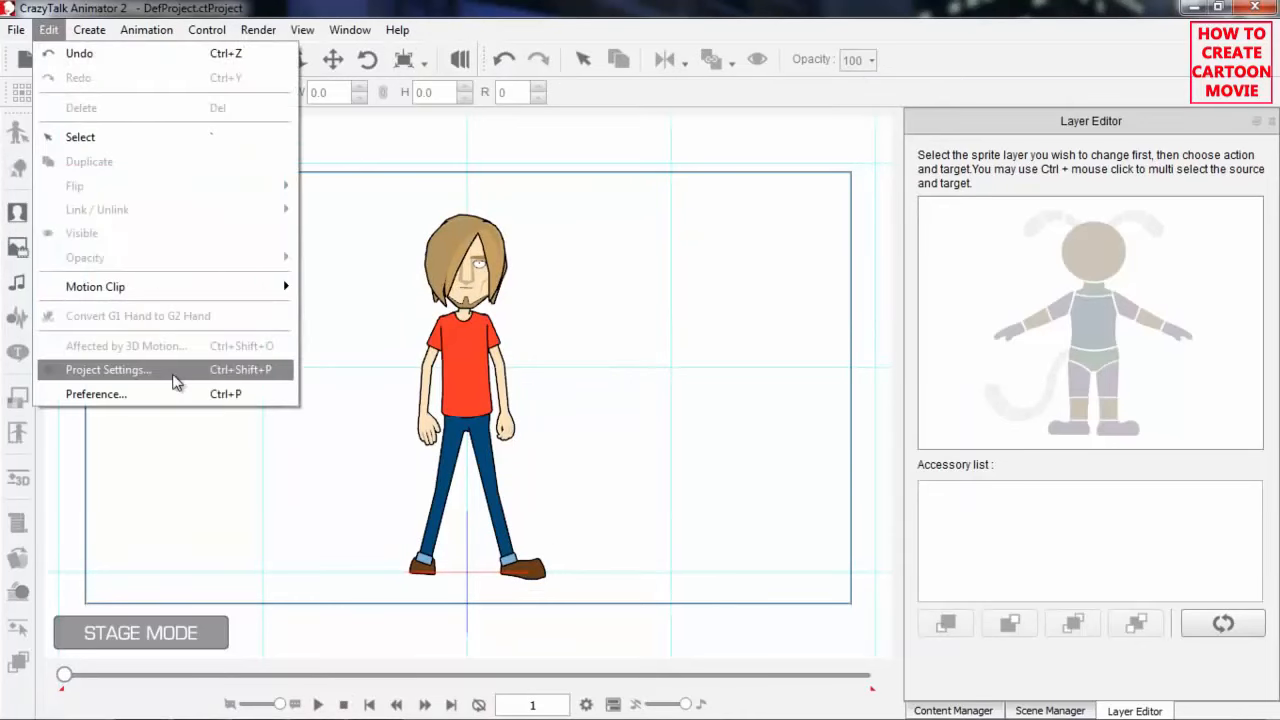
click(463, 355)
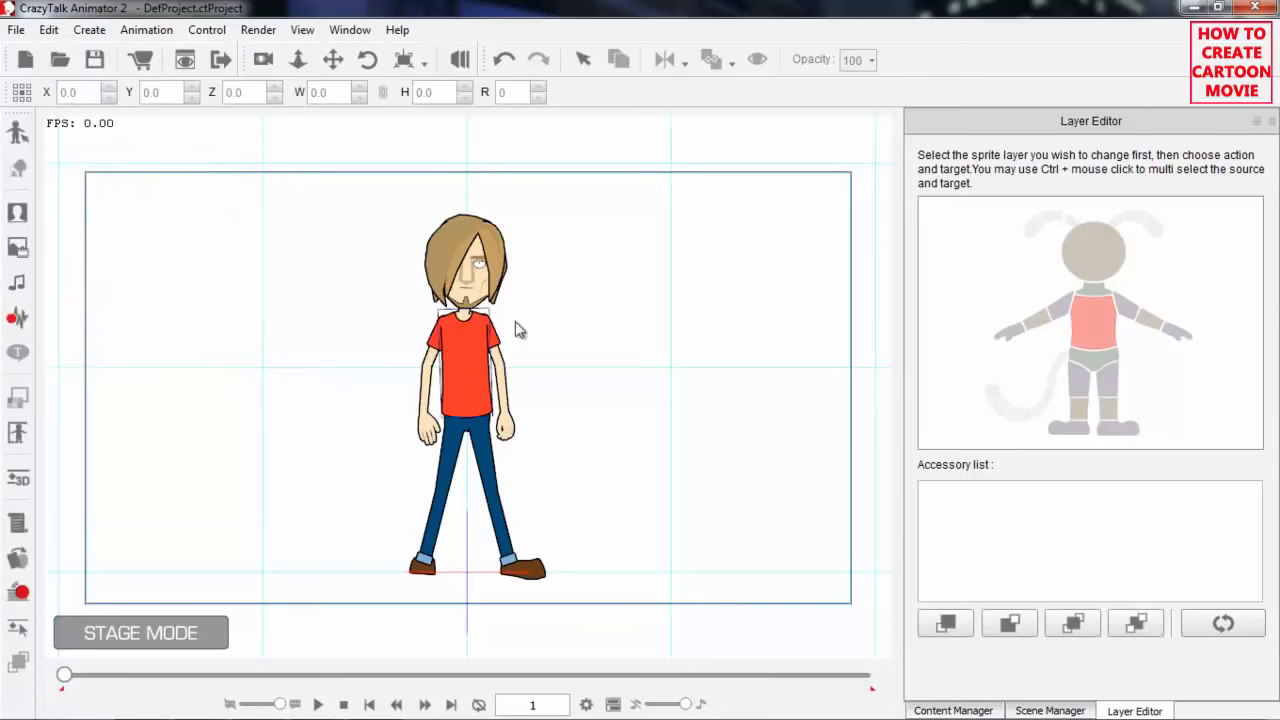
click(1271, 121)
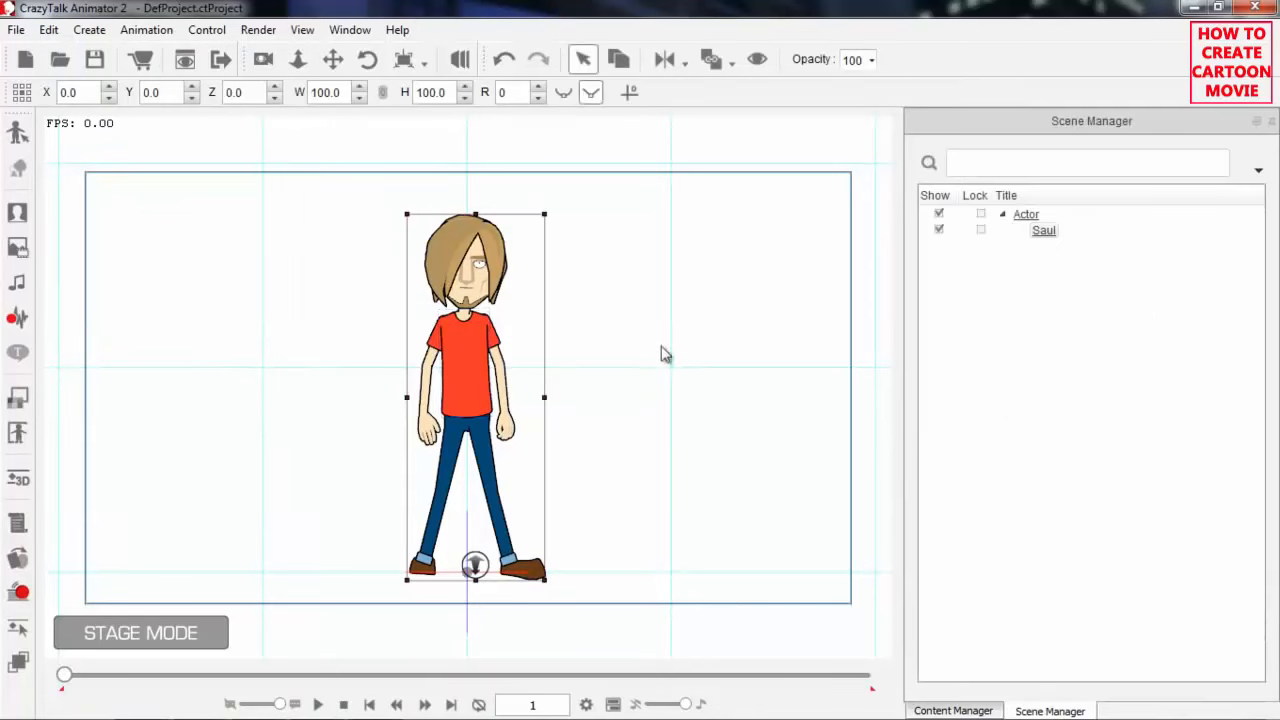
click(48, 29)
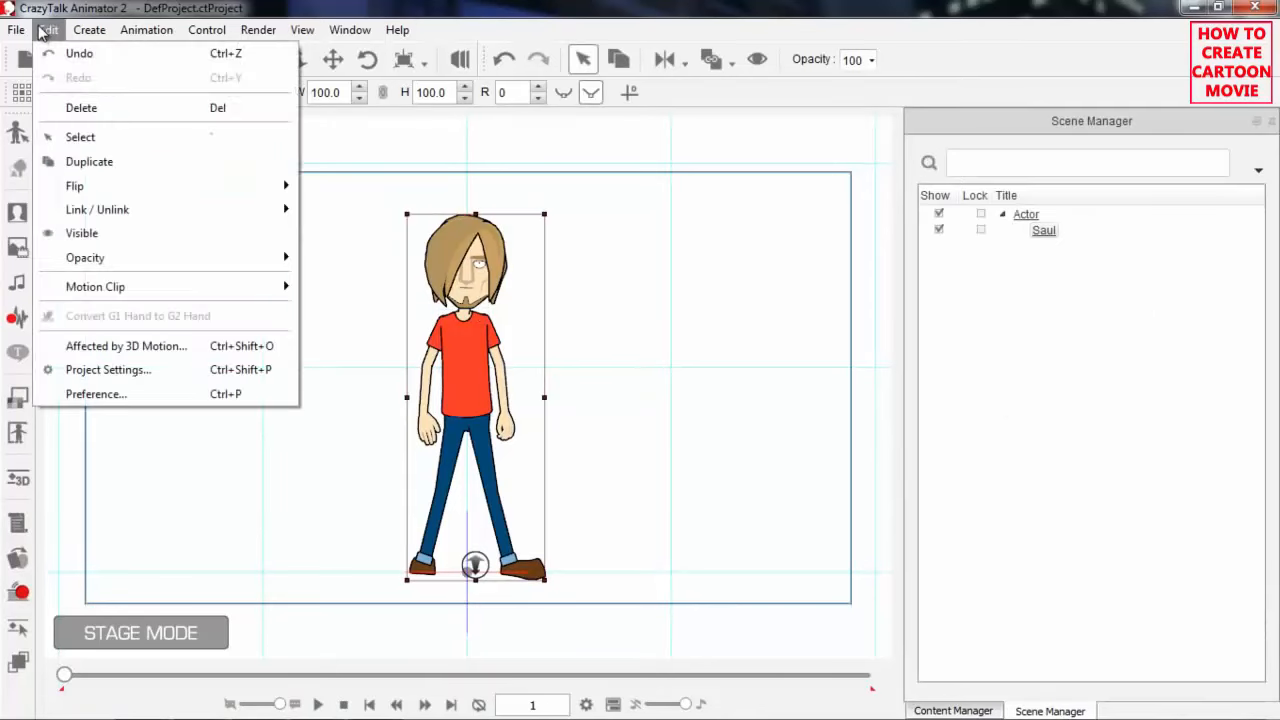
click(145, 344)
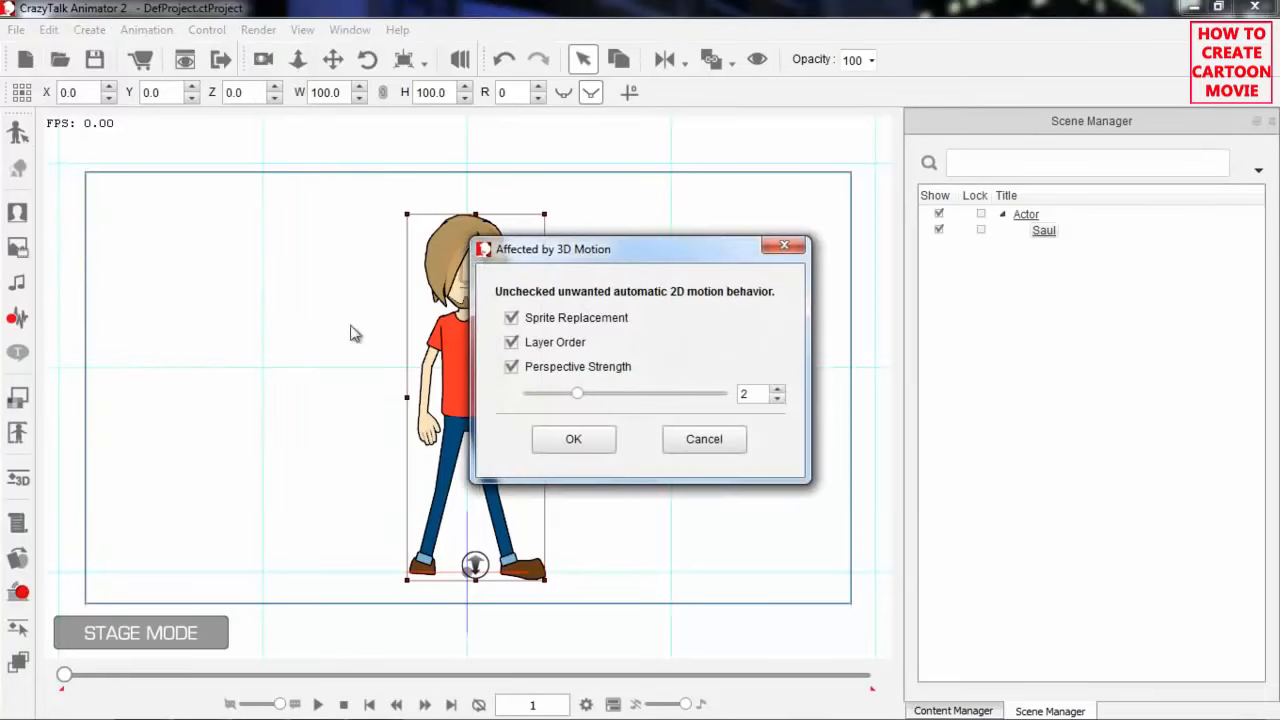
drag(652, 256, 728, 61)
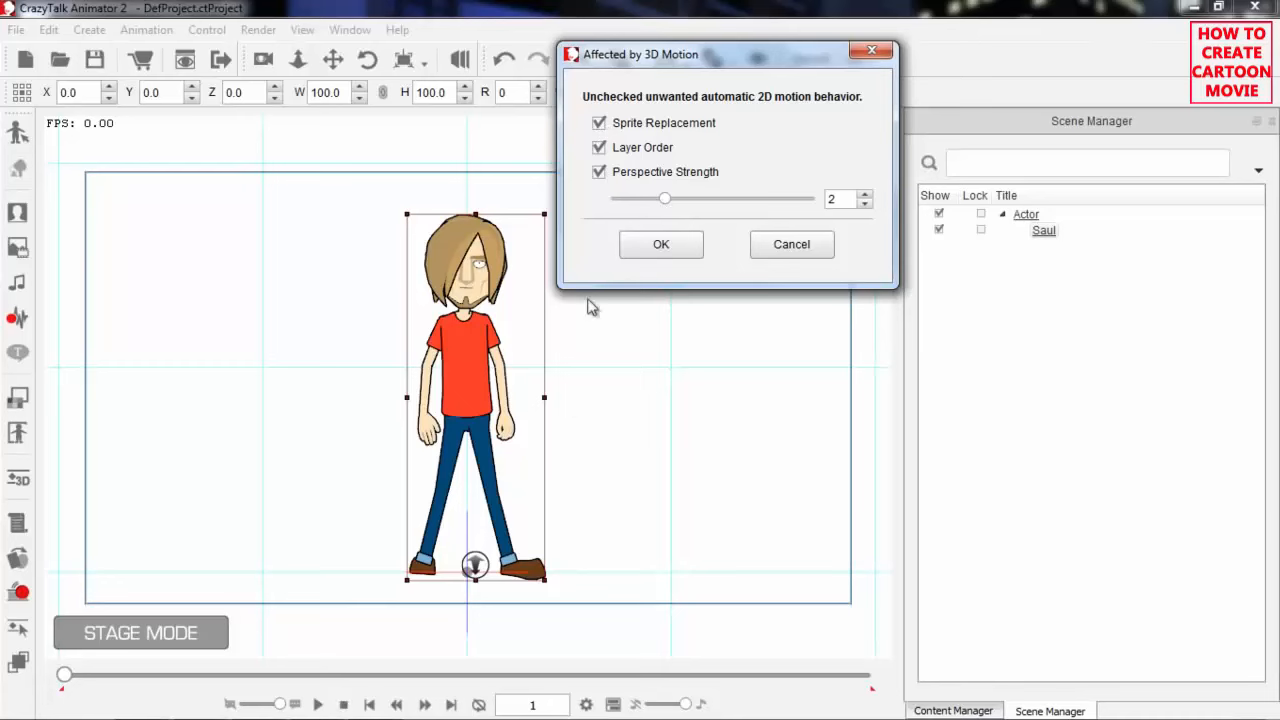
drag(666, 199, 822, 205)
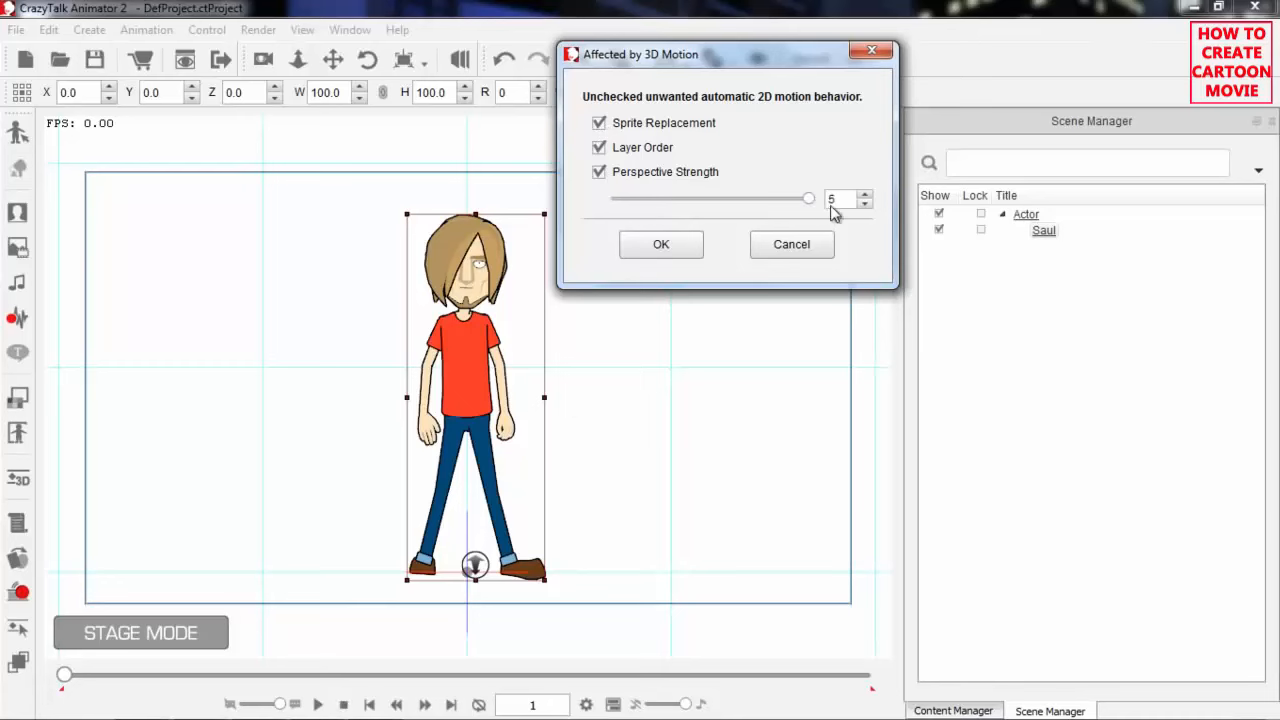
click(661, 244)
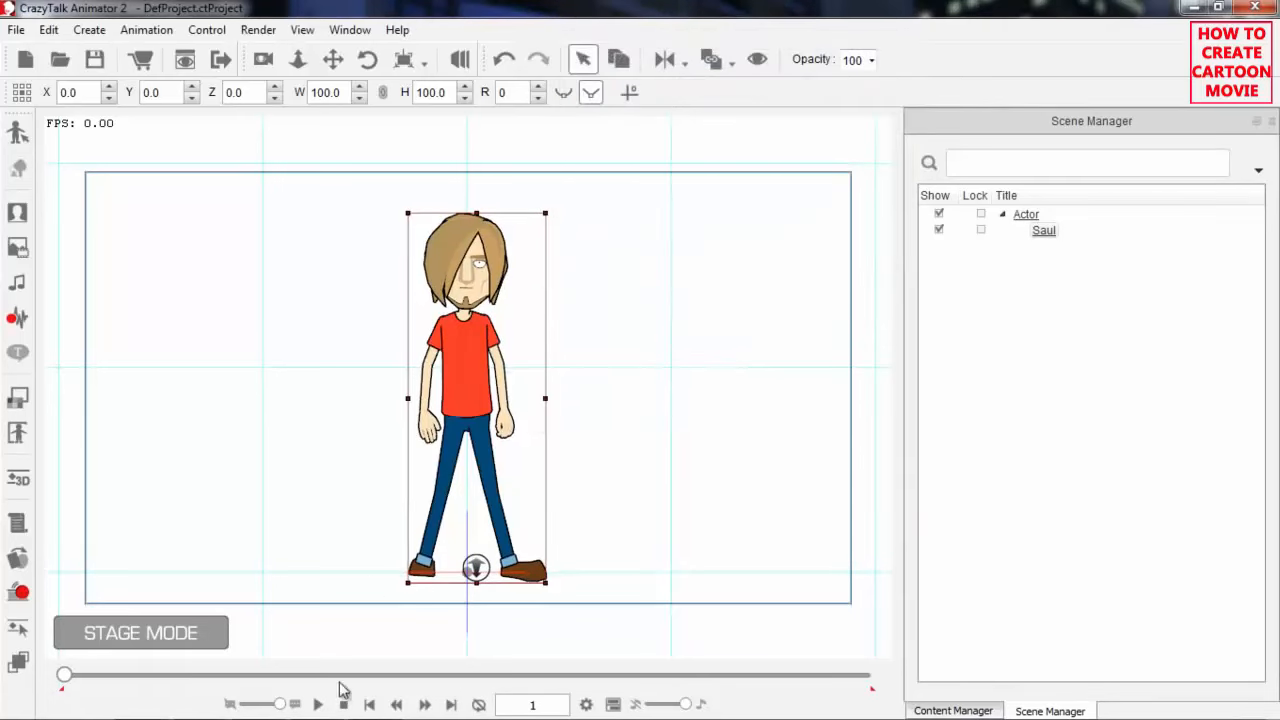
Play back the dance to review the character's motion, and return the project to frame 1
click(320, 705)
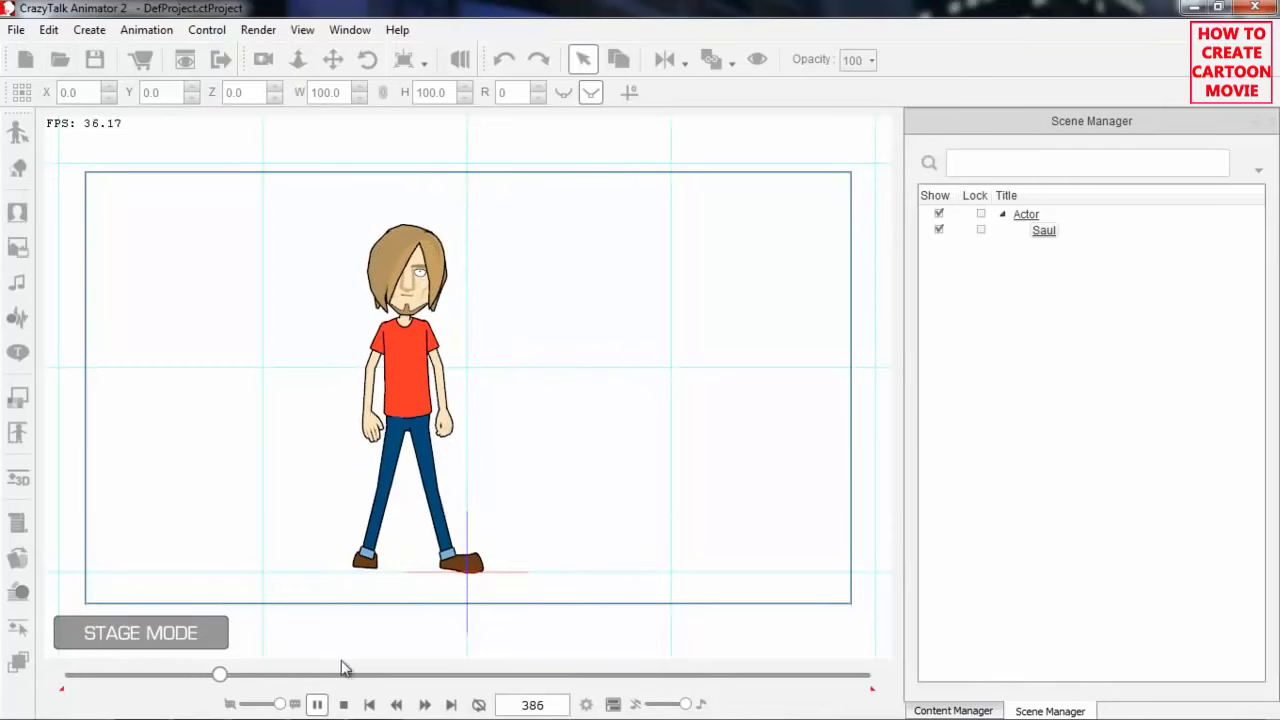
click(317, 704)
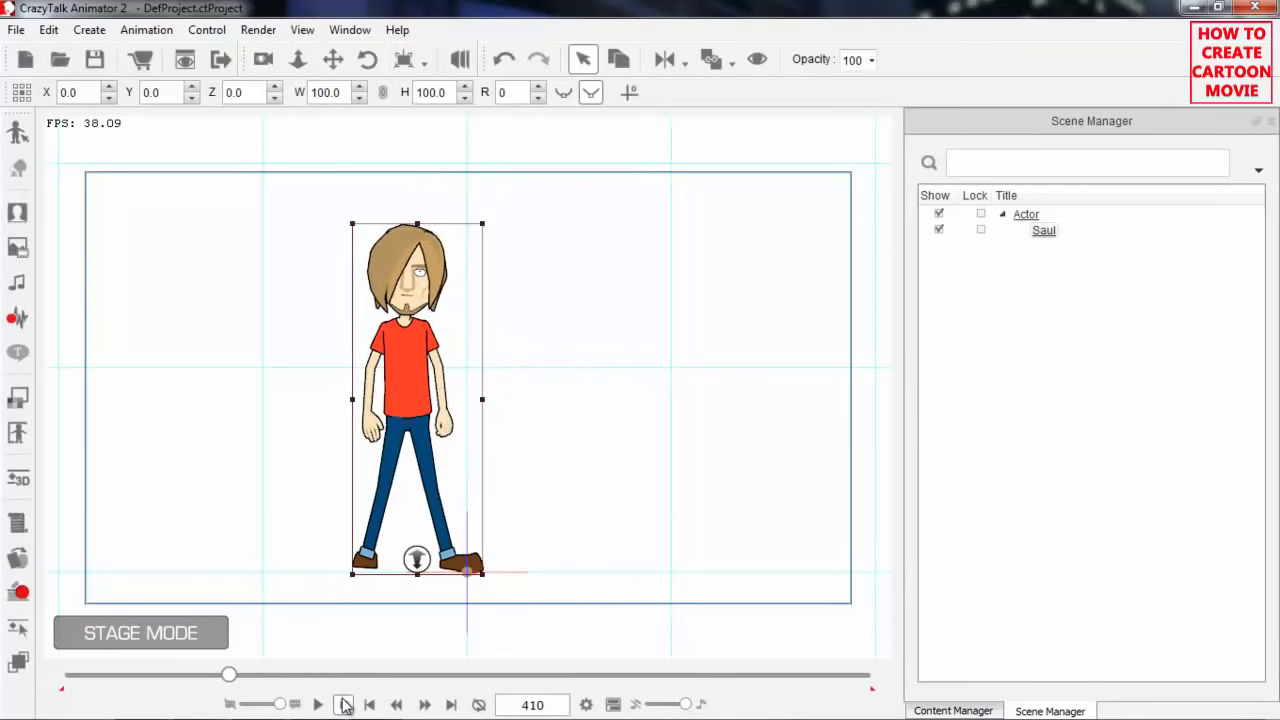
click(344, 705)
Show the character's Collect Clip track in the Timeline and mark the whole dance from frame 1 to frame 335 as a clip
key(F3)
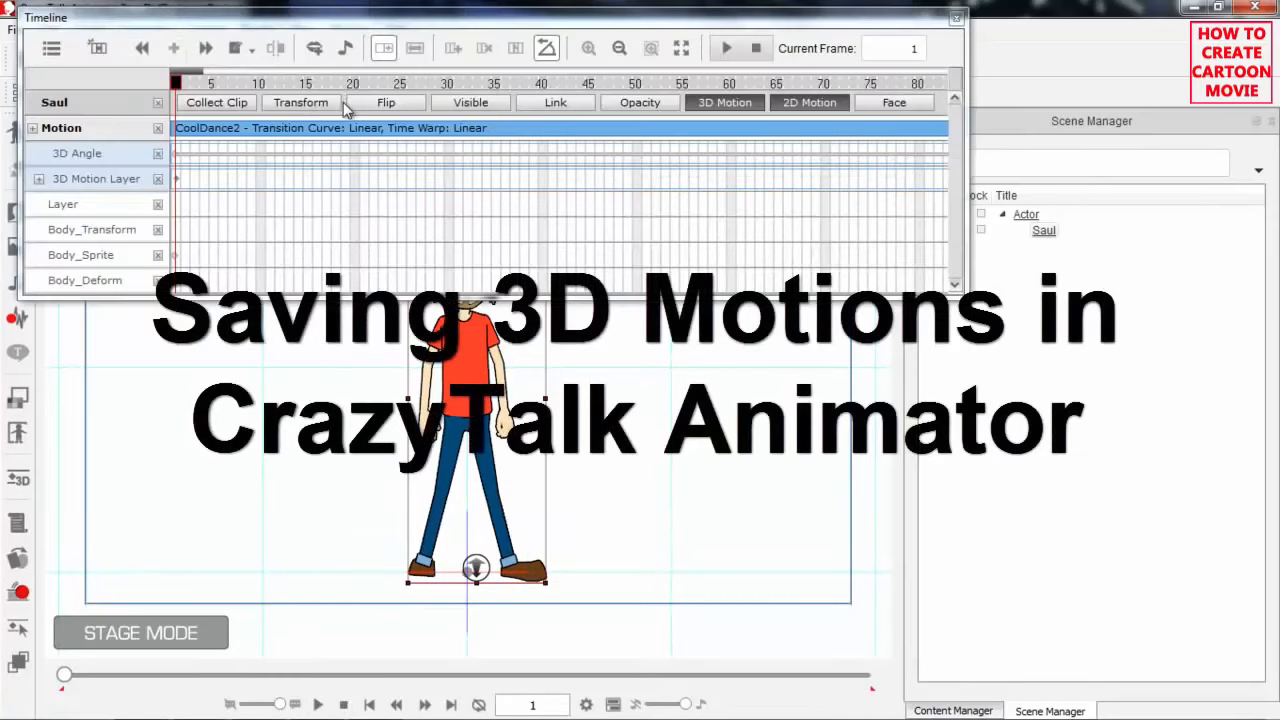
click(215, 102)
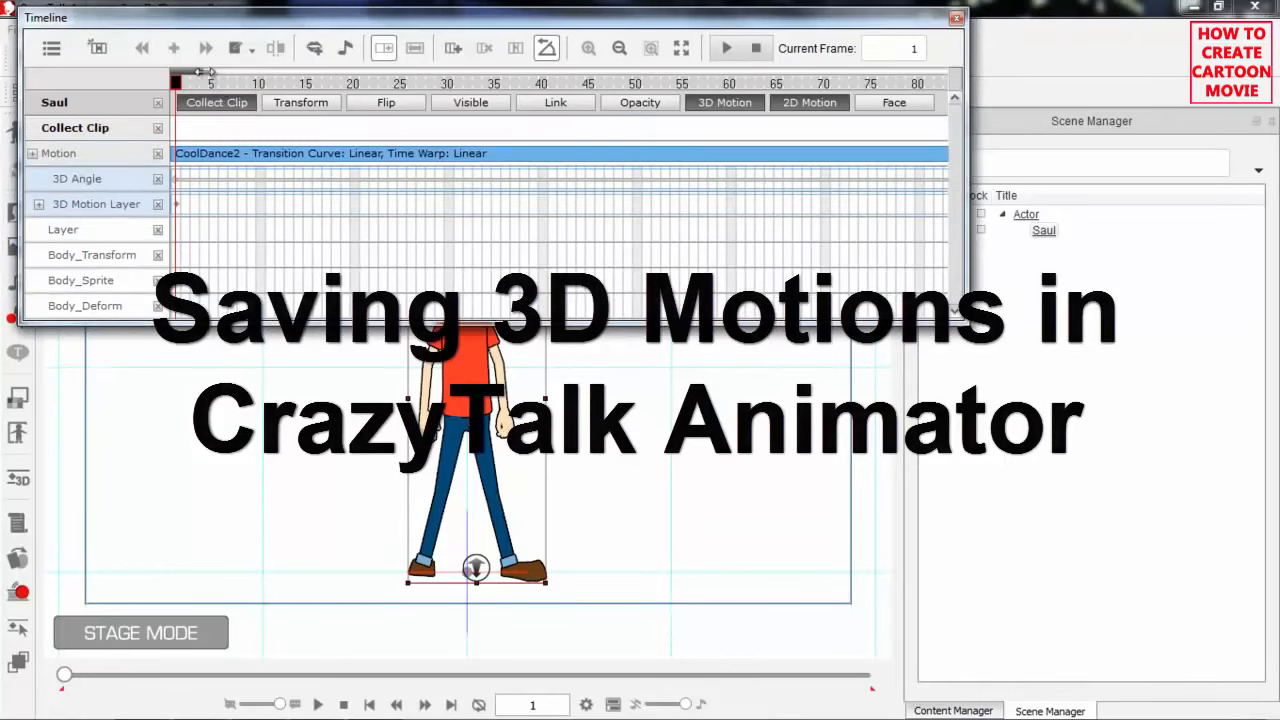
drag(205, 72, 315, 72)
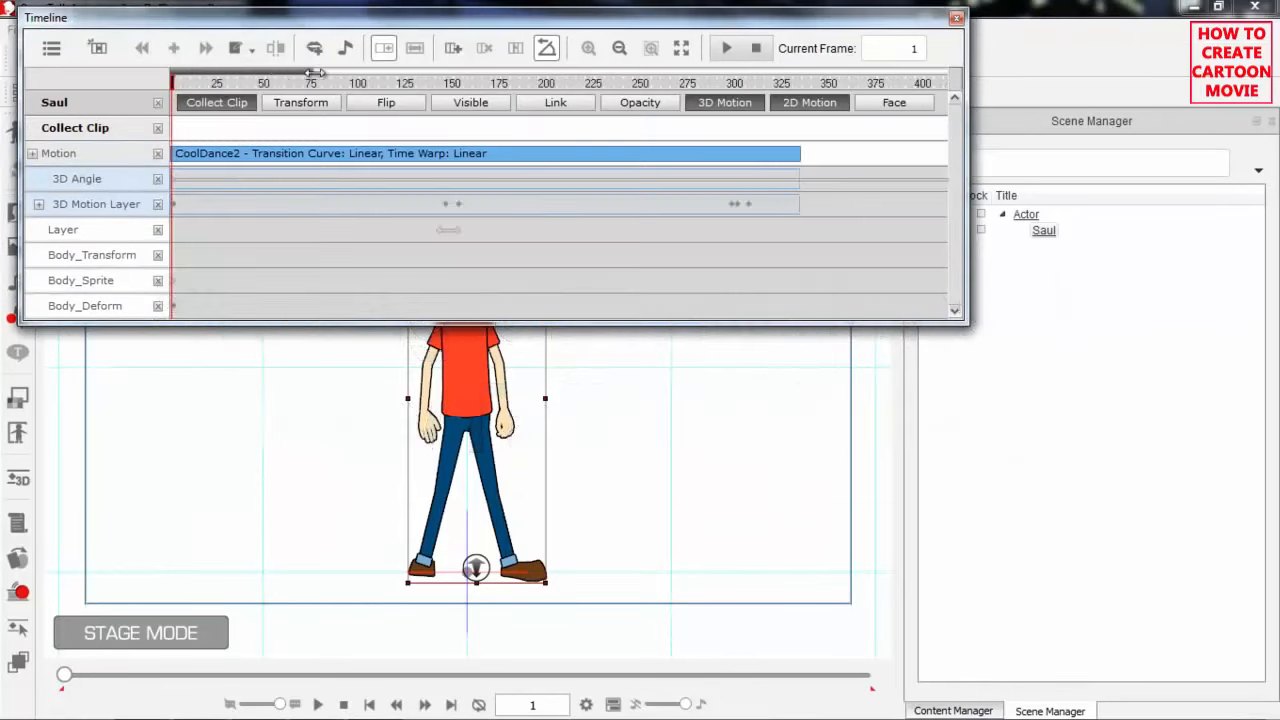
click(800, 127)
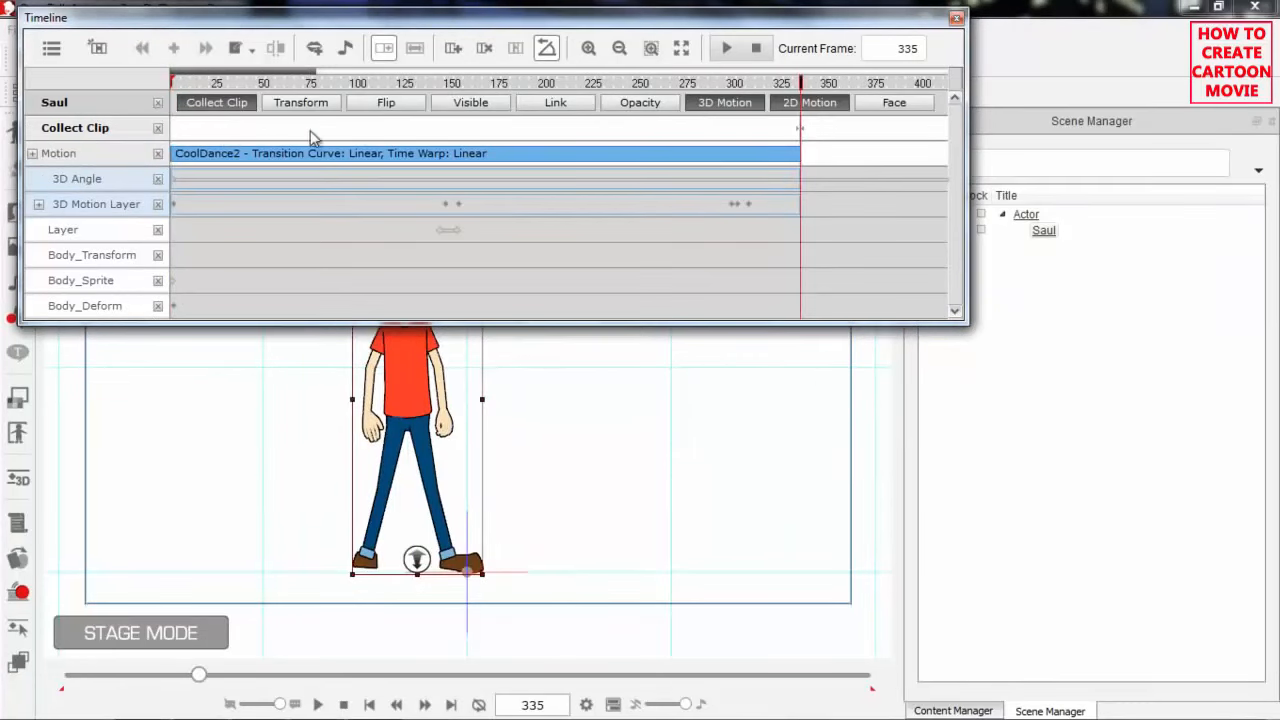
click(157, 131)
key(Home)
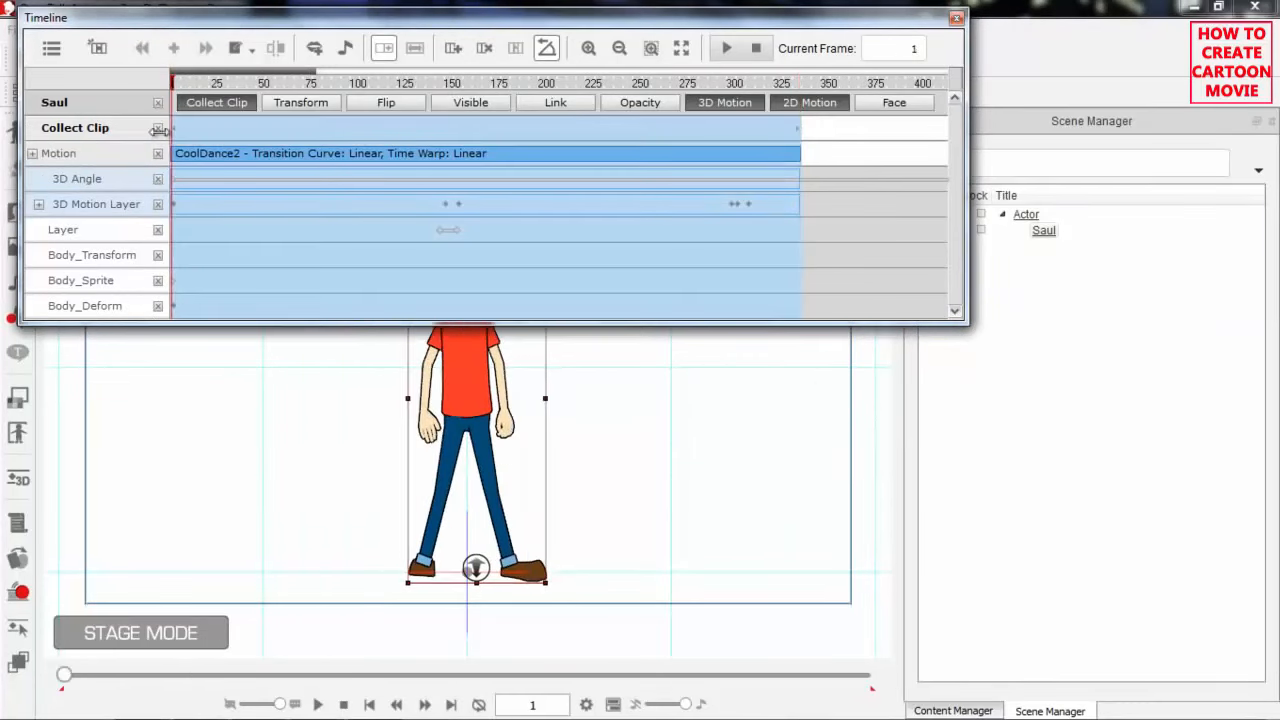
Export the collected clip as a 3D motion file named CoolDanceCTA, close the Timeline and return to frame 1
right_click(287, 130)
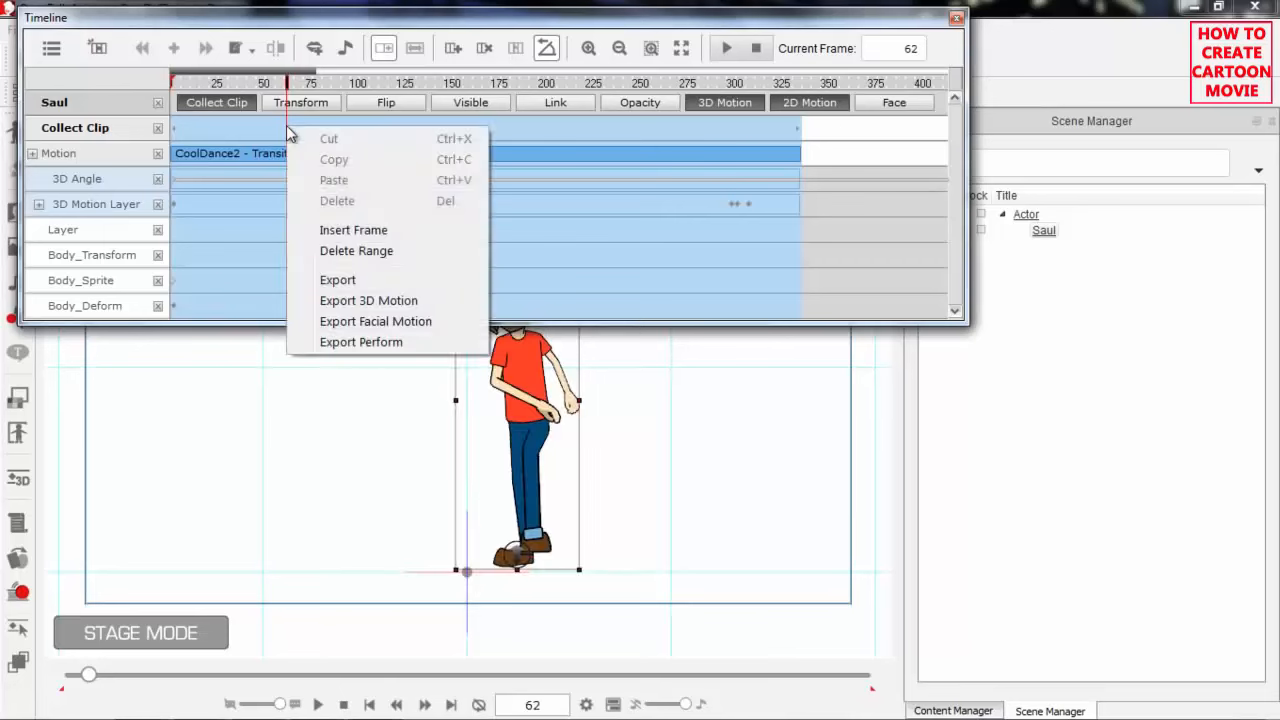
click(390, 302)
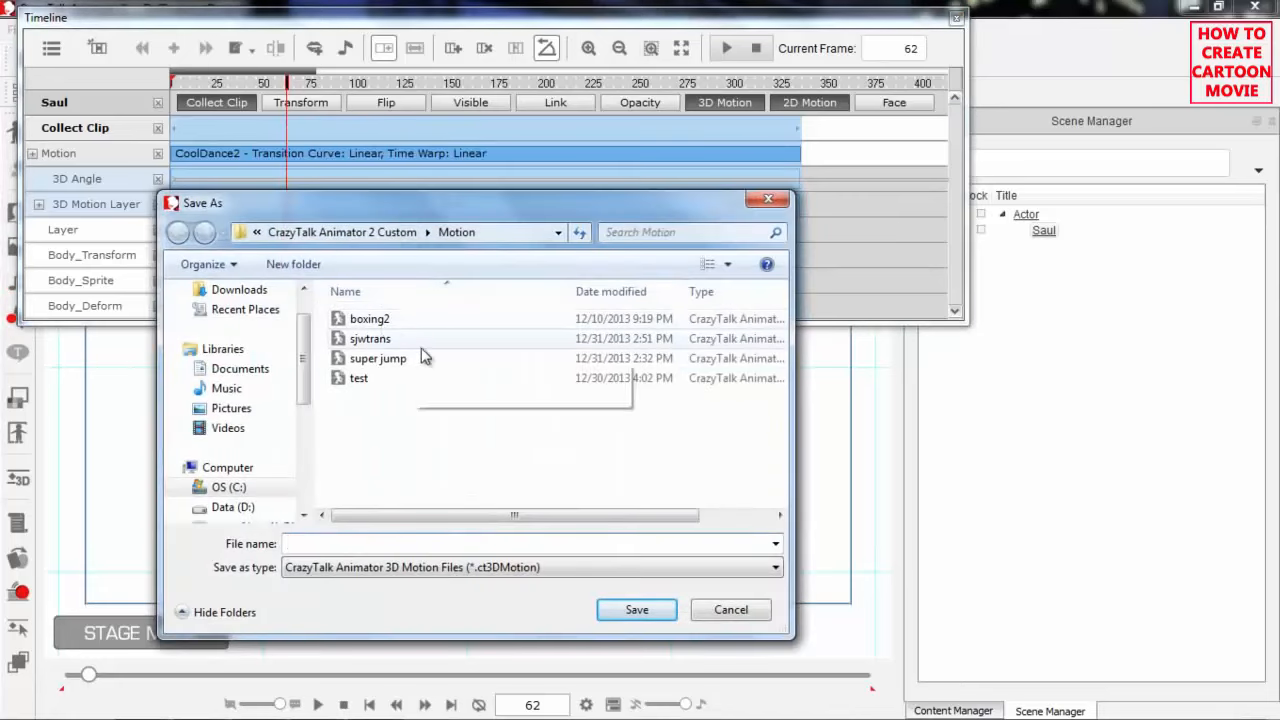
text(CoolDanceCTA)
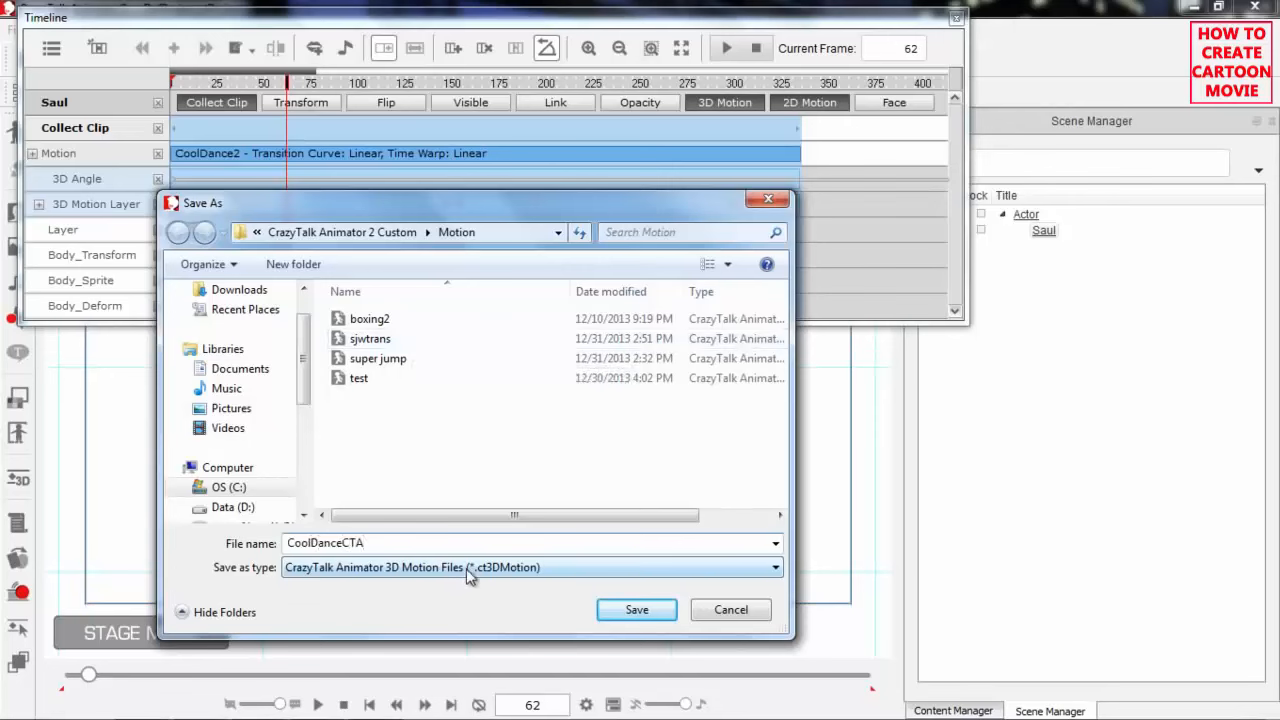
click(637, 608)
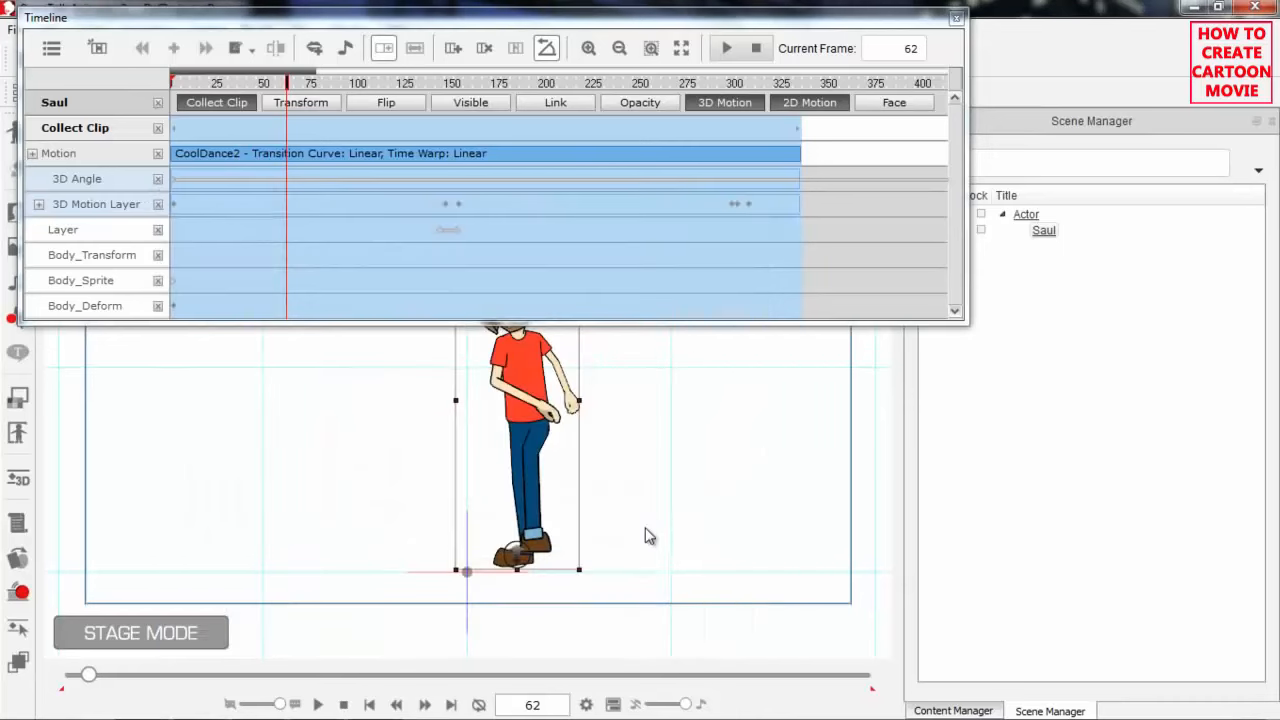
click(956, 18)
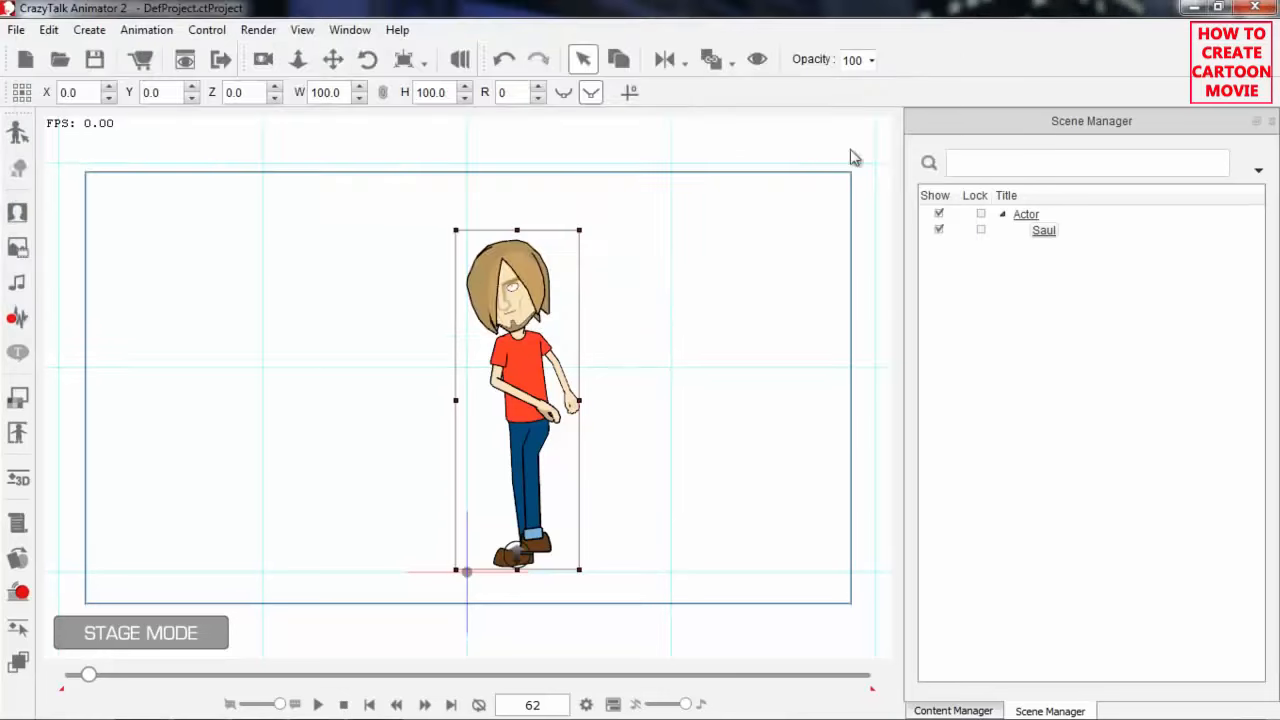
click(343, 704)
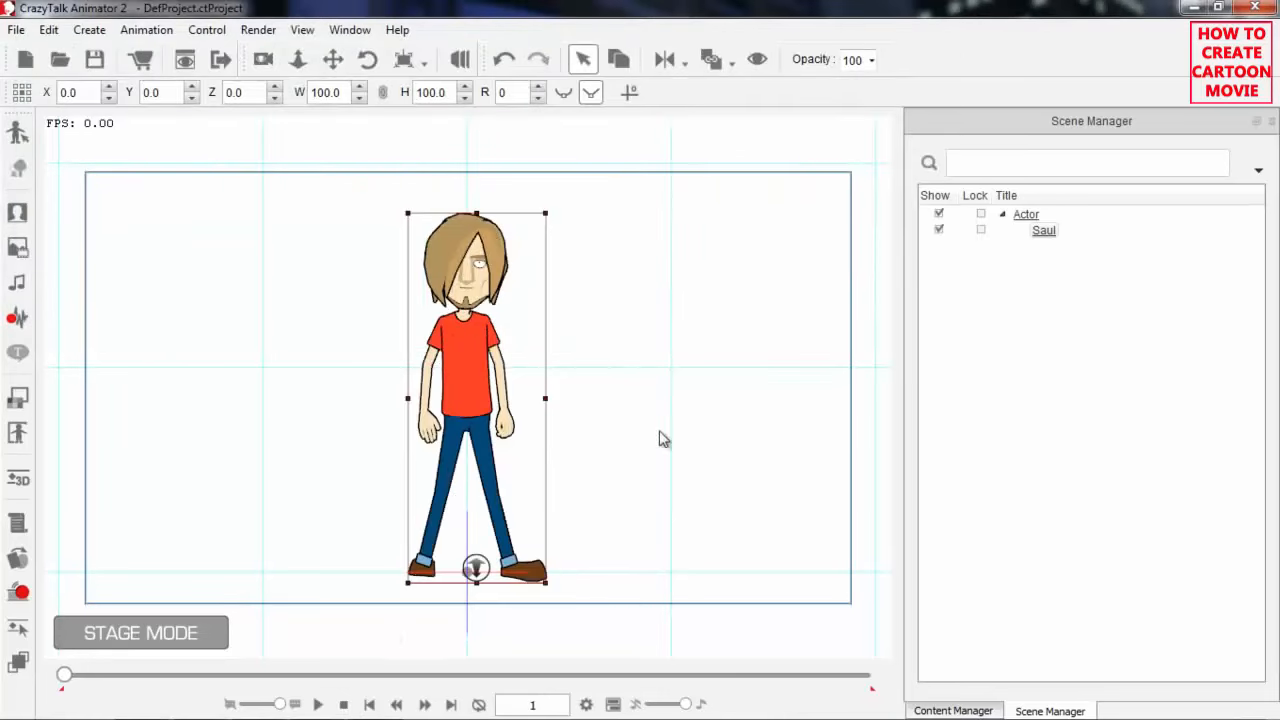
Add the Emma character template to the stage beside the first character, positioned at about X 152, Y 0
click(975, 710)
scroll(1213, 413, down, 2)
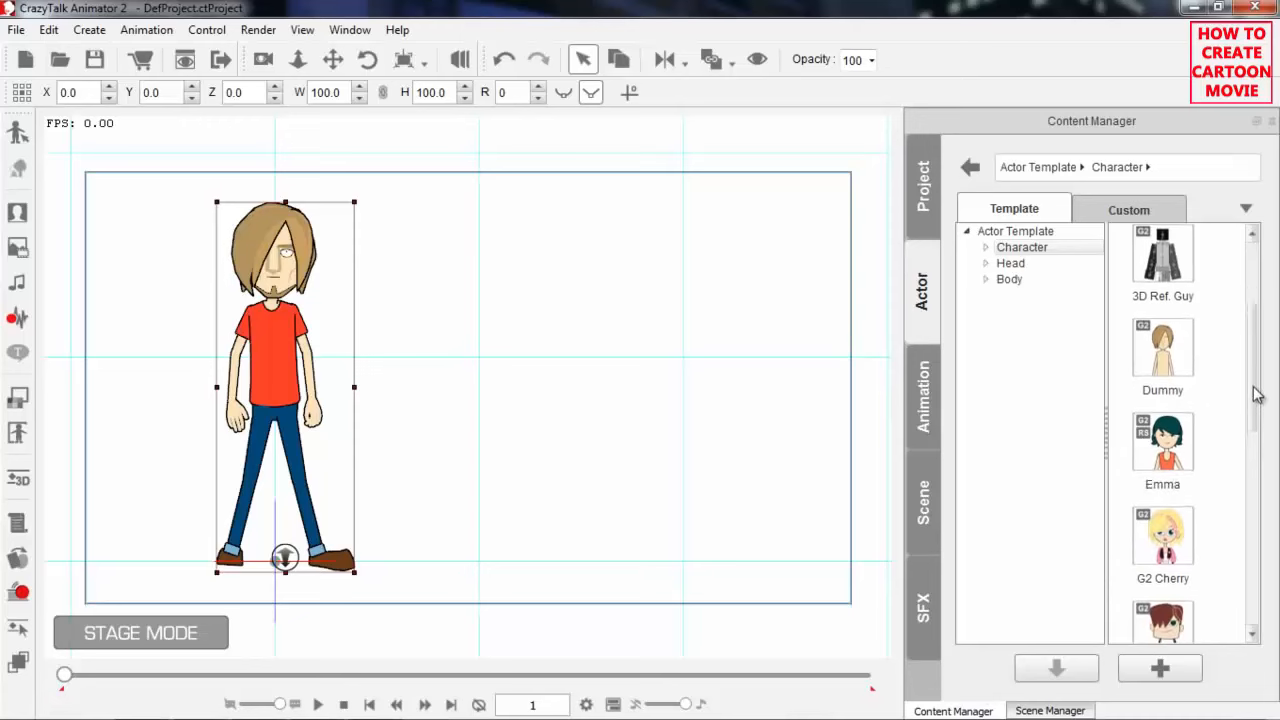
drag(1213, 413, 589, 403)
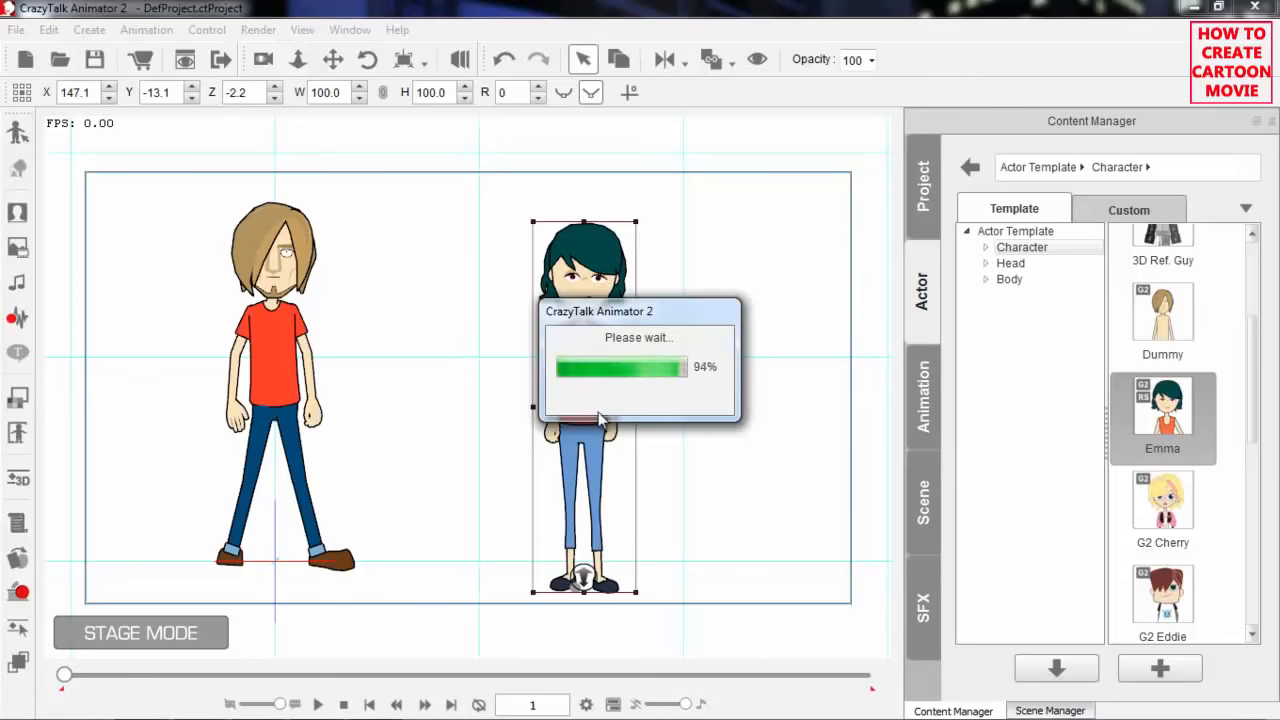
drag(594, 395, 605, 368)
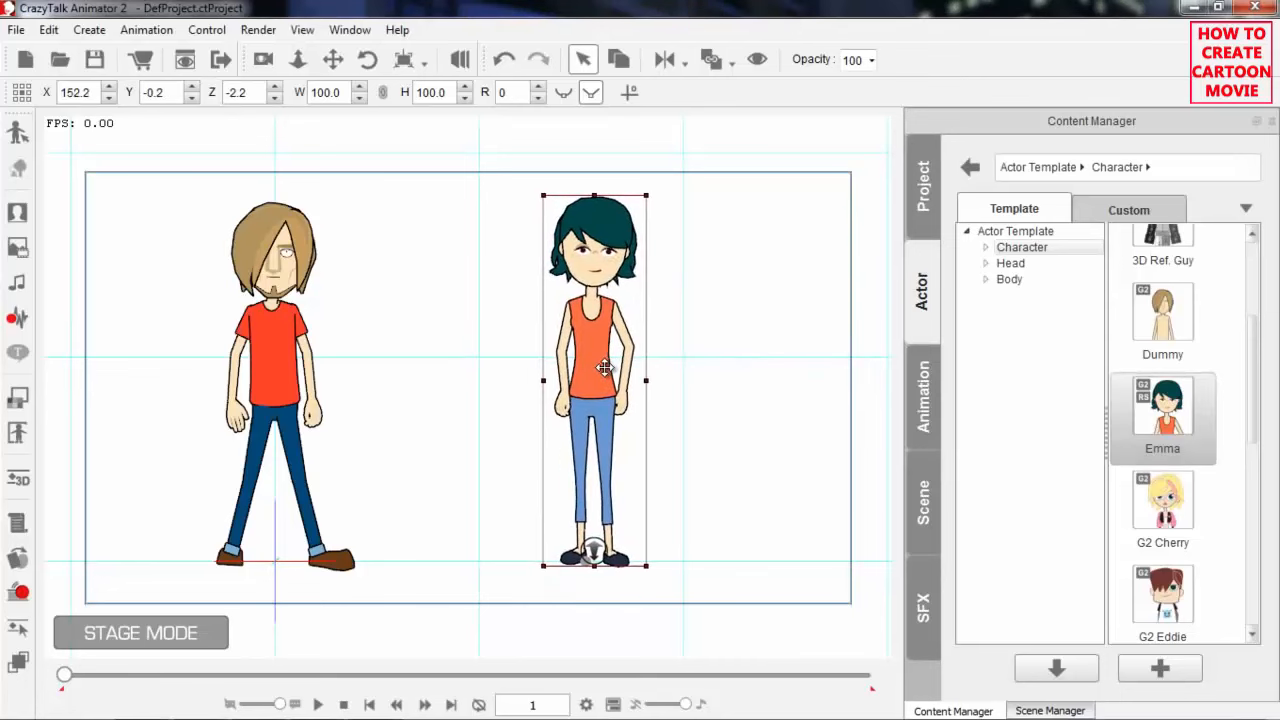
Apply the custom CoolDanceCTA motion to Emma and play the two characters' dances together
click(932, 408)
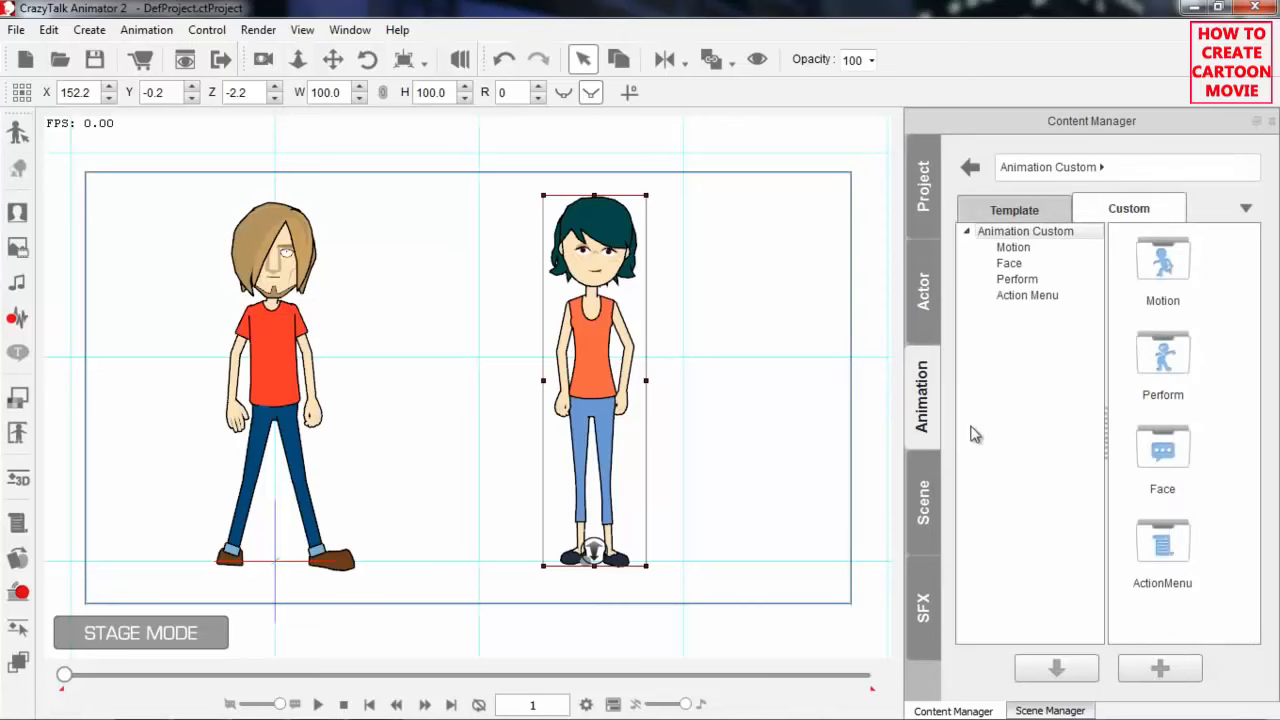
click(1018, 212)
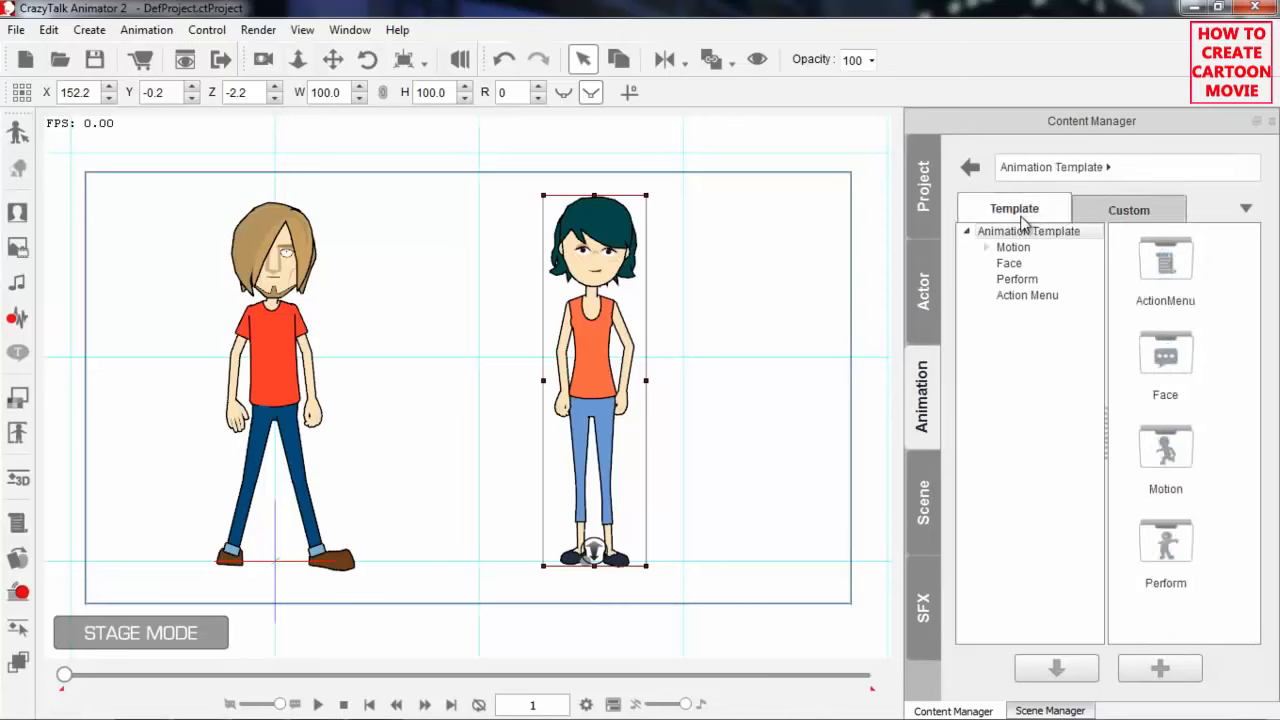
click(1115, 210)
click(1014, 249)
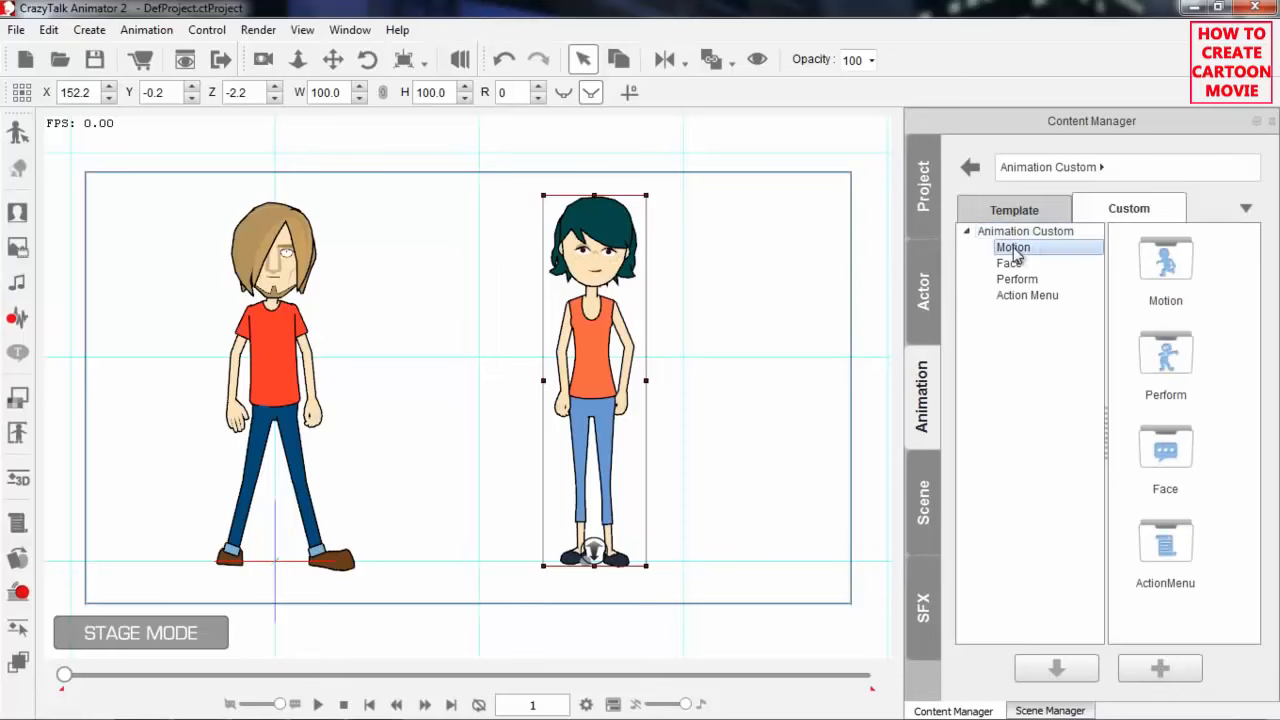
click(1178, 272)
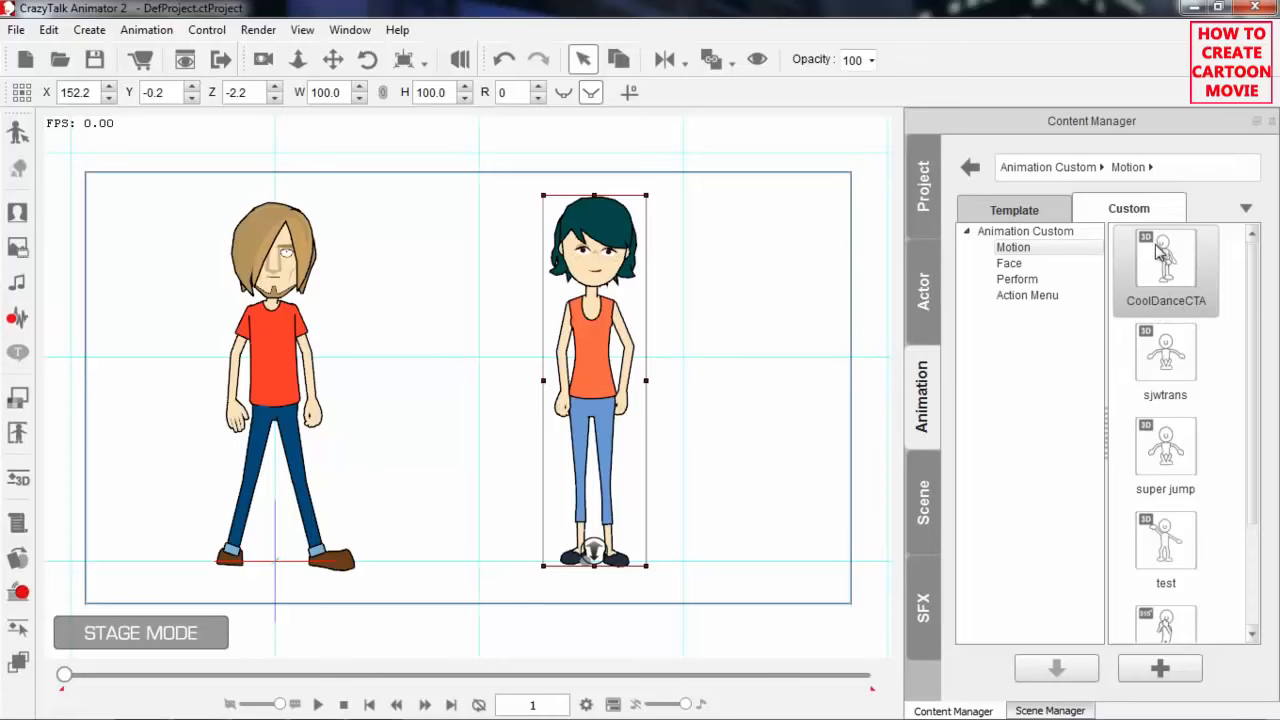
drag(1175, 262, 591, 338)
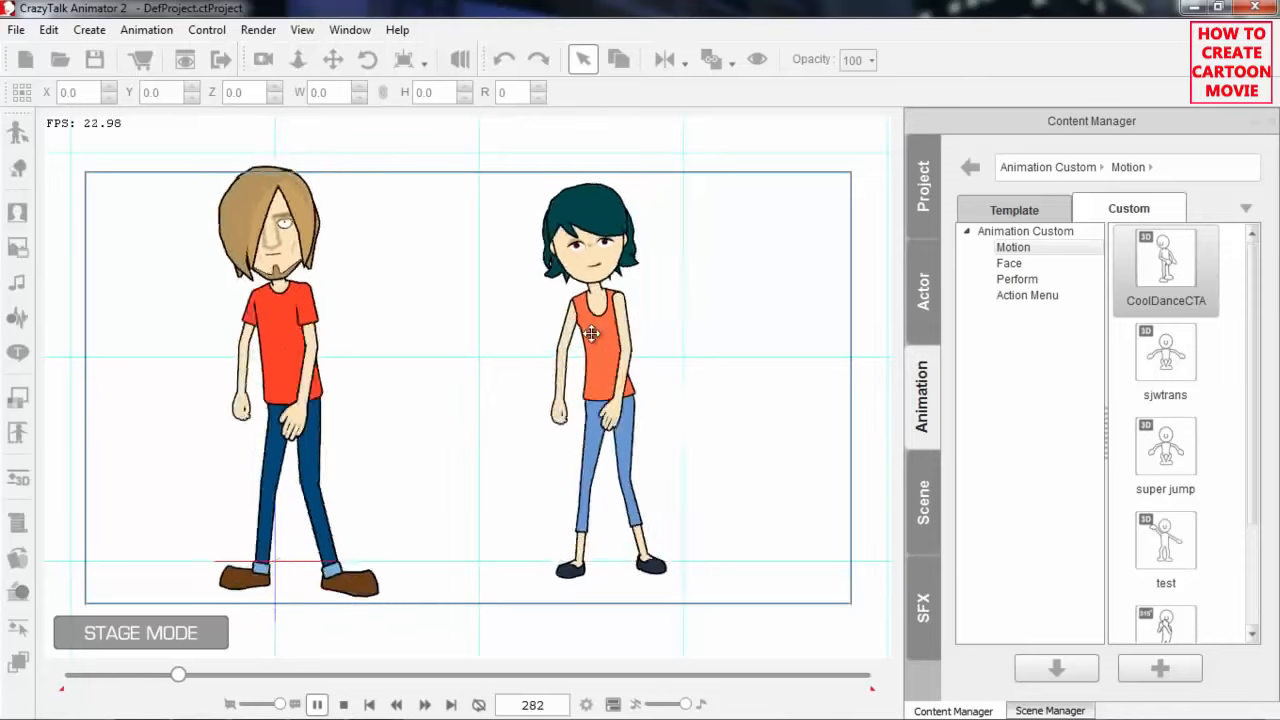
key(space)
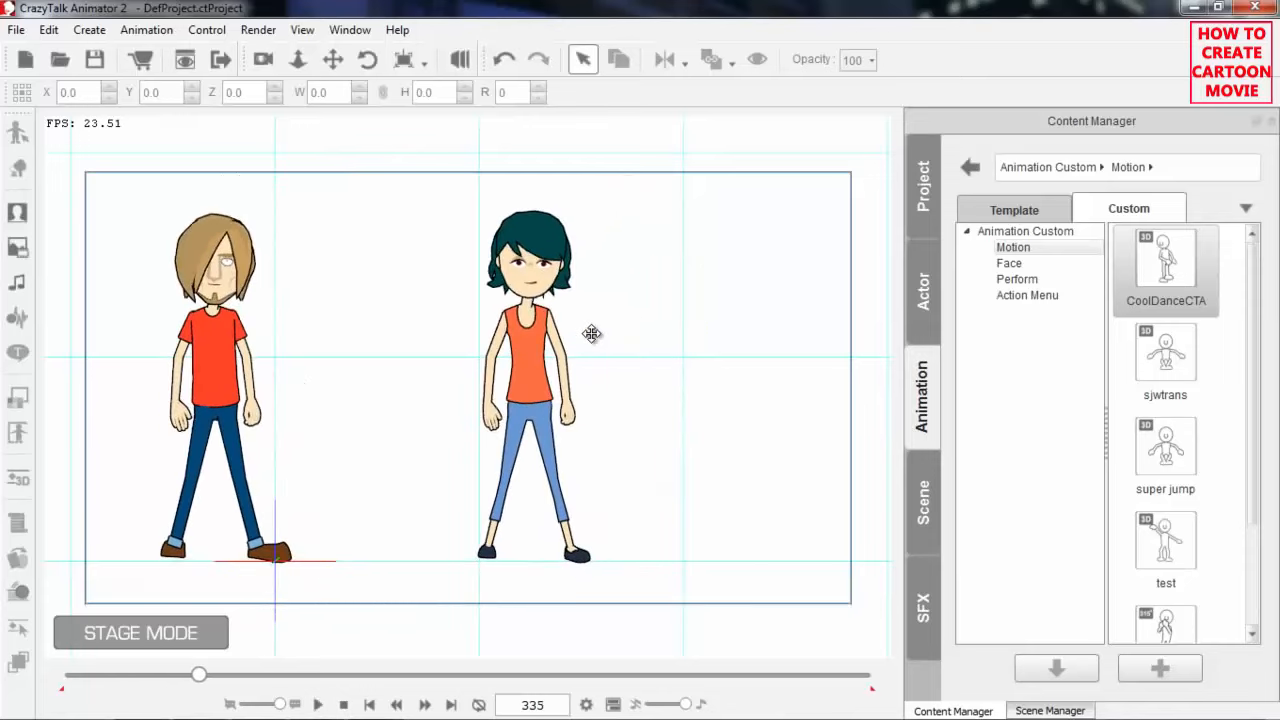